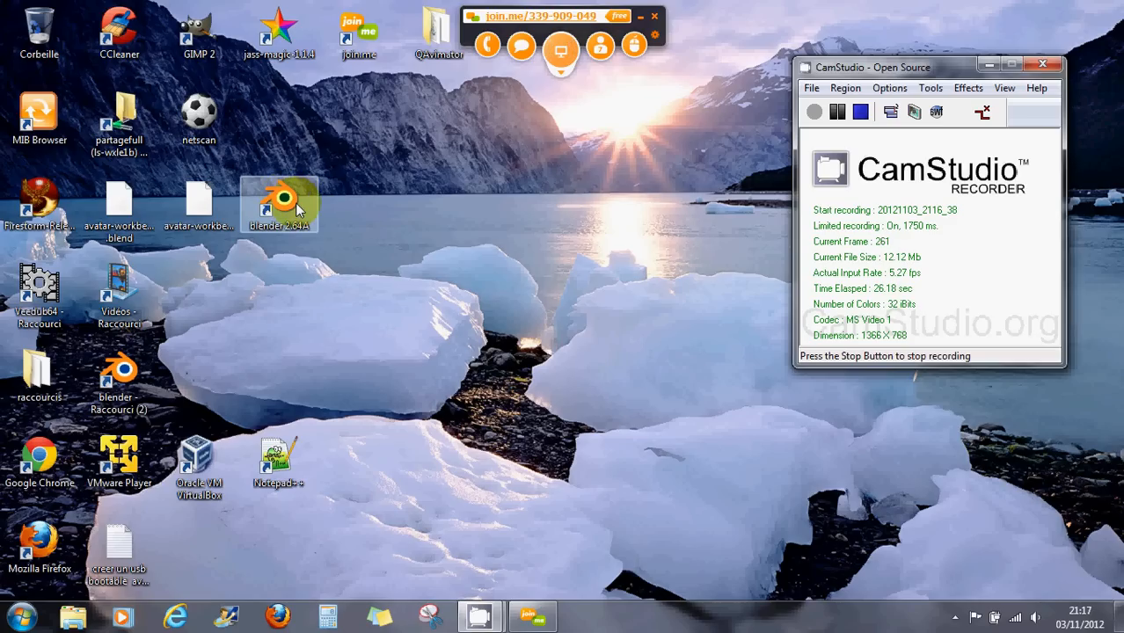
Launch Blender 2.64A from its desktop shortcut using the high-performance NVIDIA graphics processor.
right_click(292, 204)
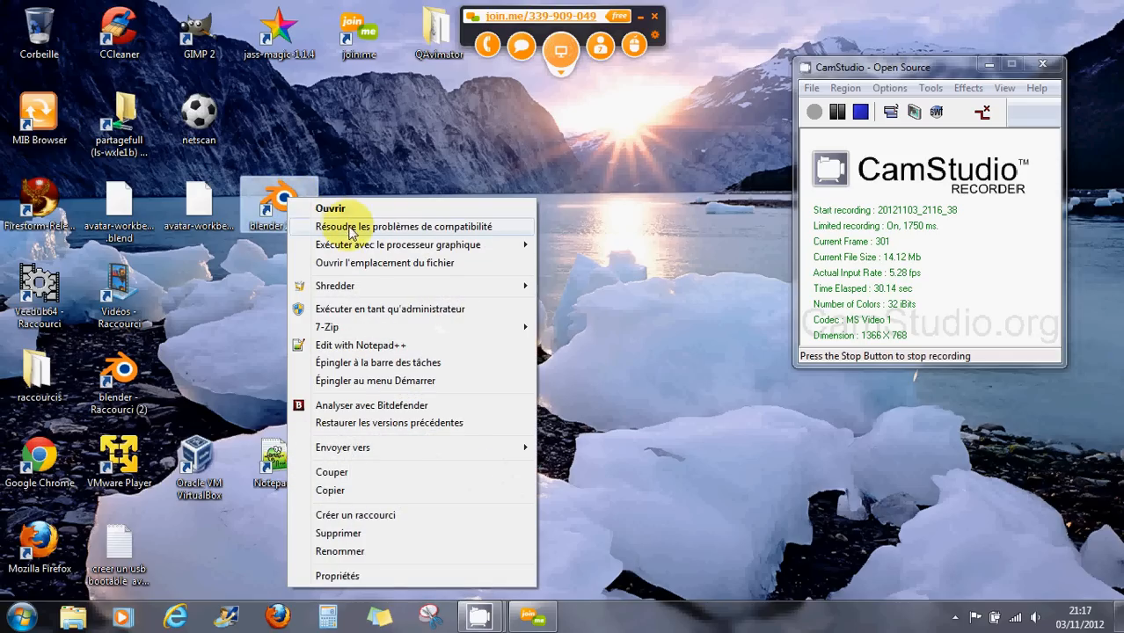
mouse_move(360, 243)
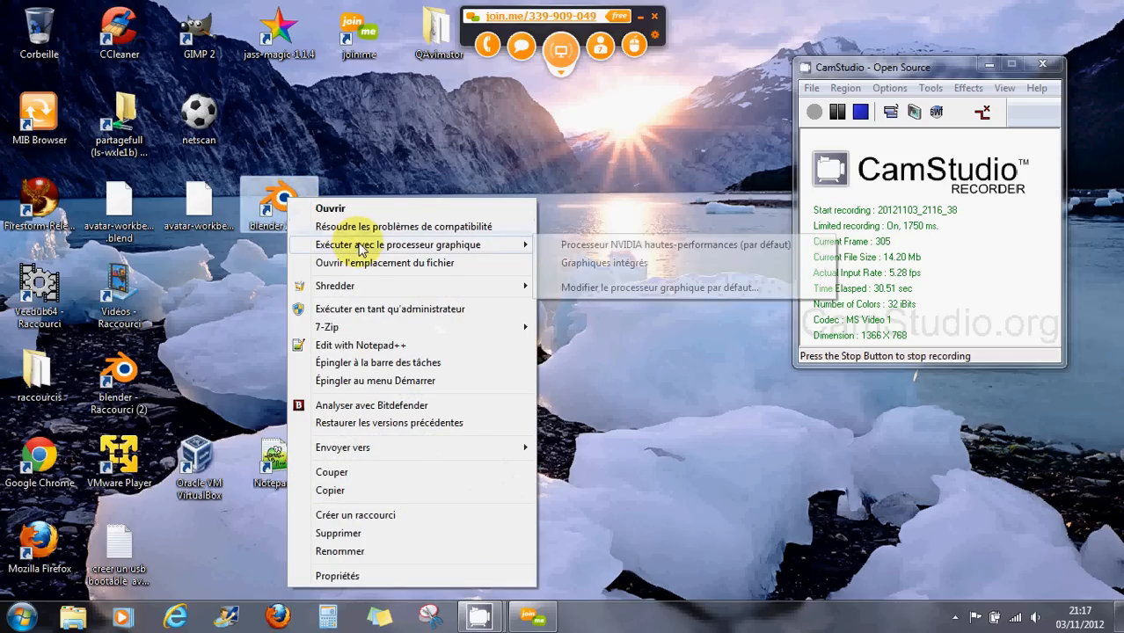
click(580, 246)
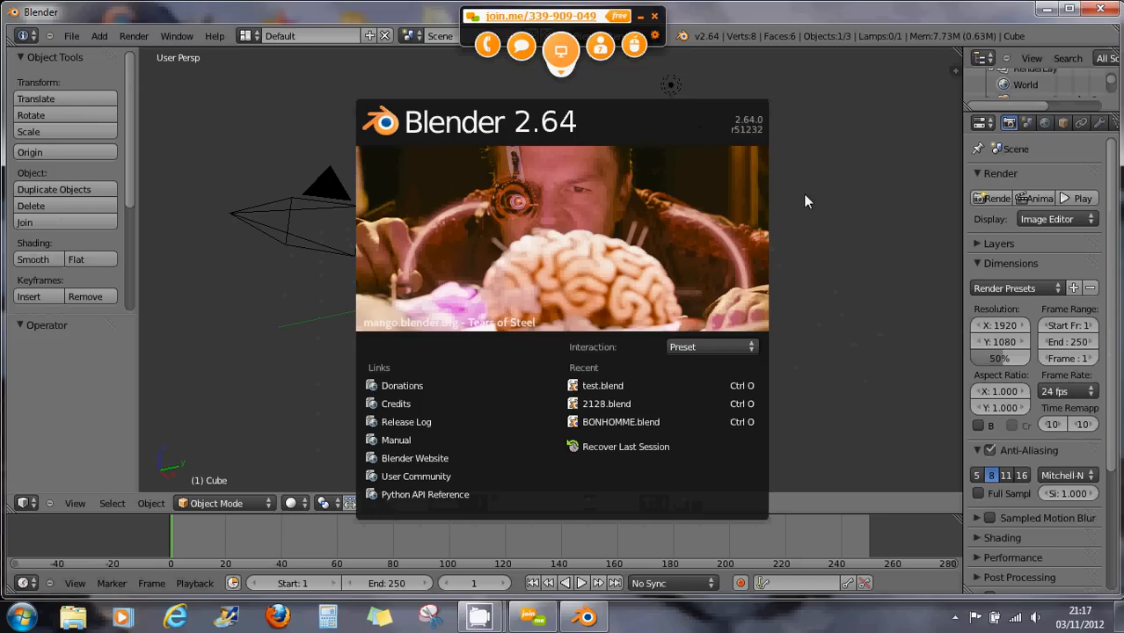
Adjust the Blender window's placement, minimise the join.me bar covering it, and dismiss the splash screen.
click(1070, 10)
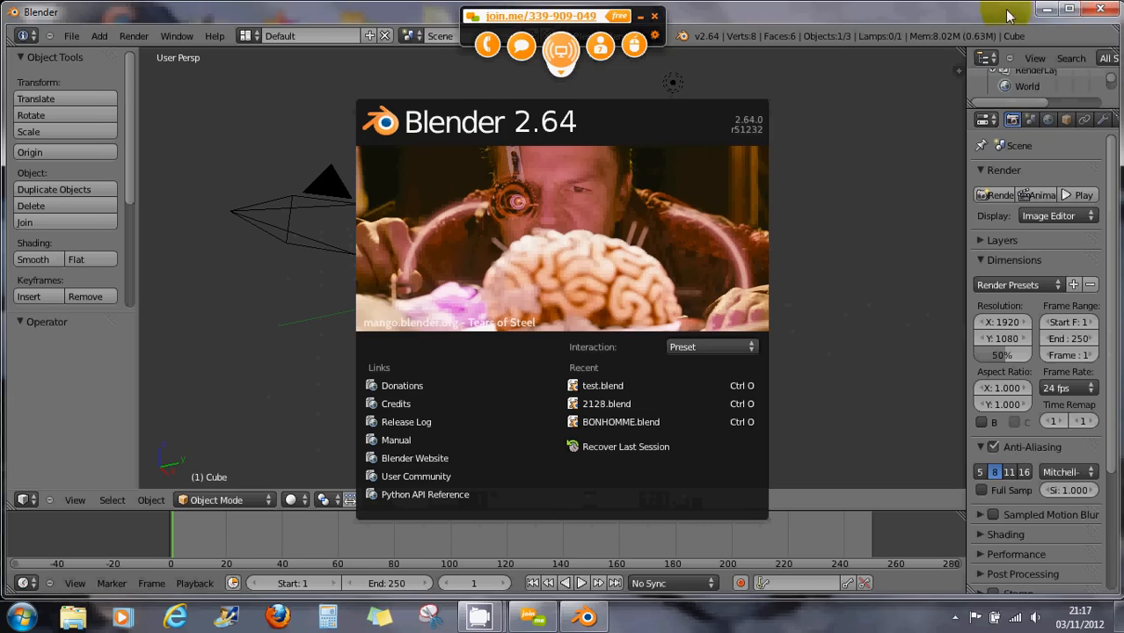
mouse_move(998, 10)
mouse_down()
mouse_move(980, 37)
mouse_move(897, 28)
mouse_move(1003, 10)
mouse_up()
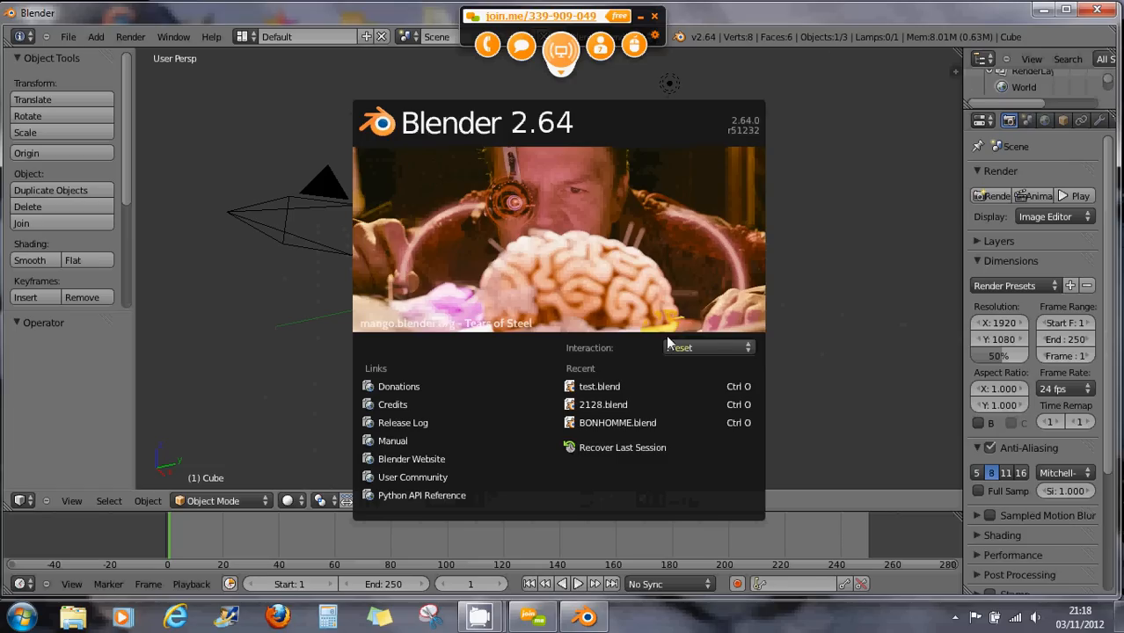
click(641, 16)
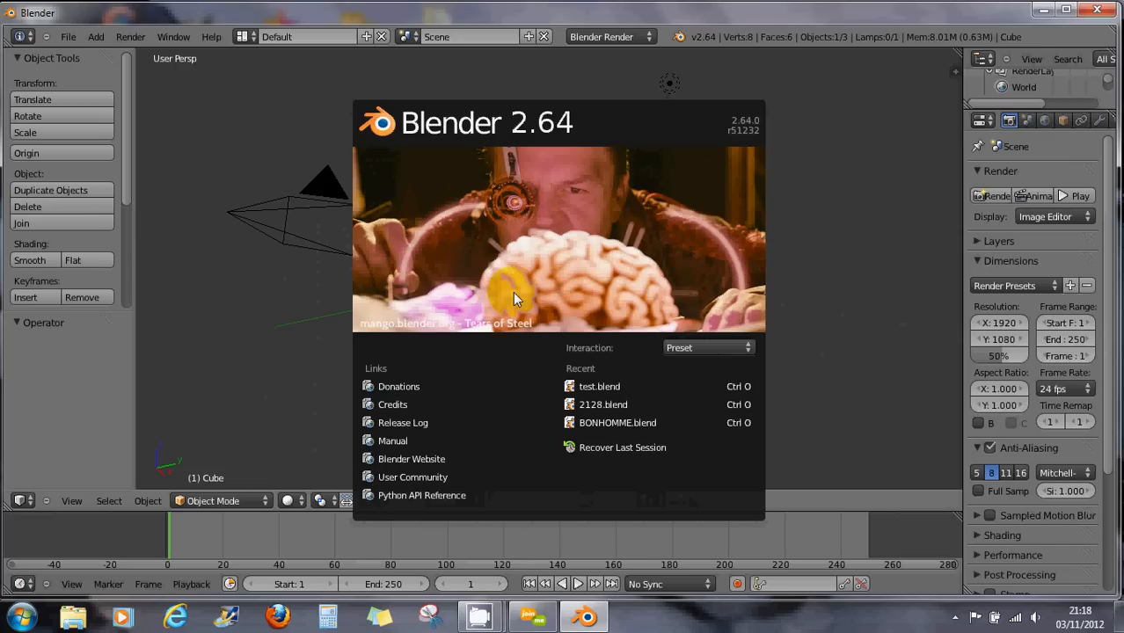
click(818, 318)
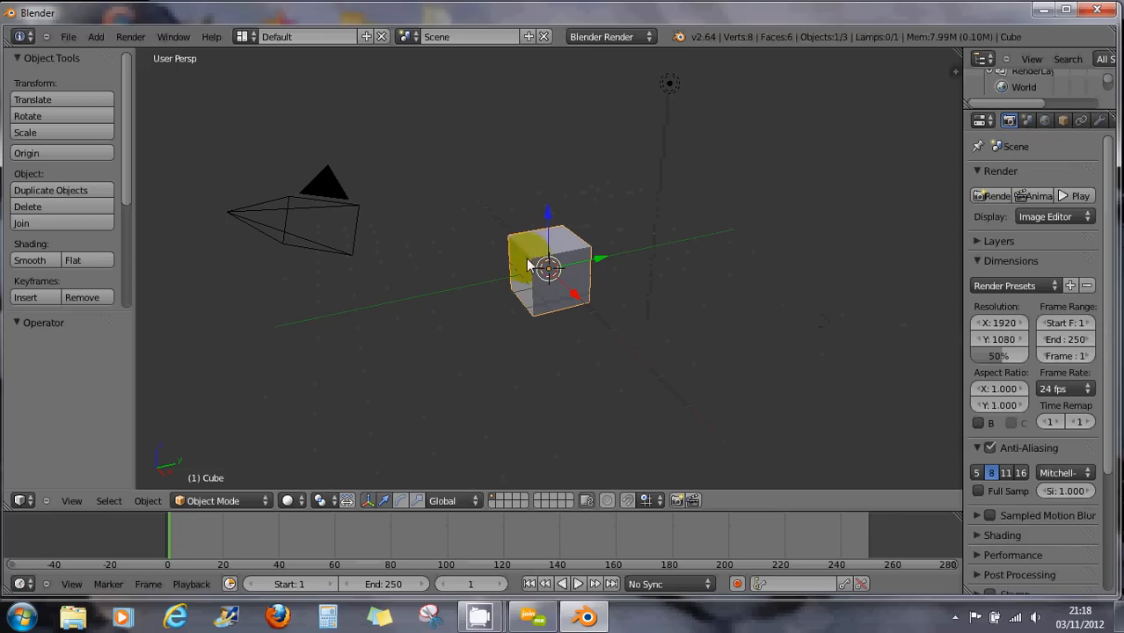
Bring the Blender splash screen back up and dismiss it again.
click(212, 37)
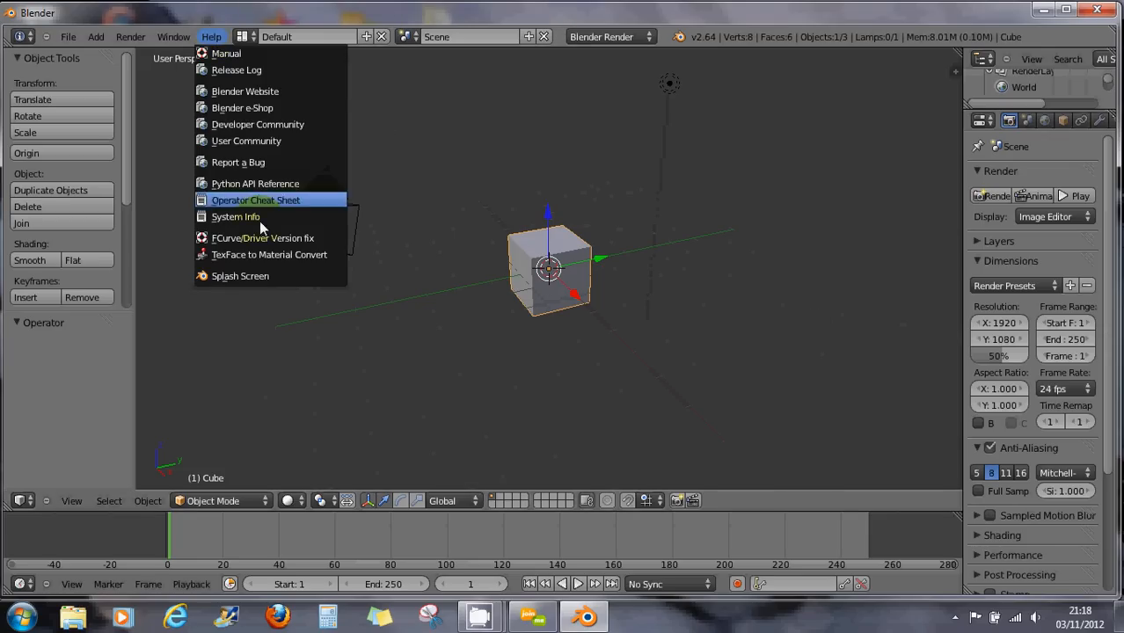
click(246, 278)
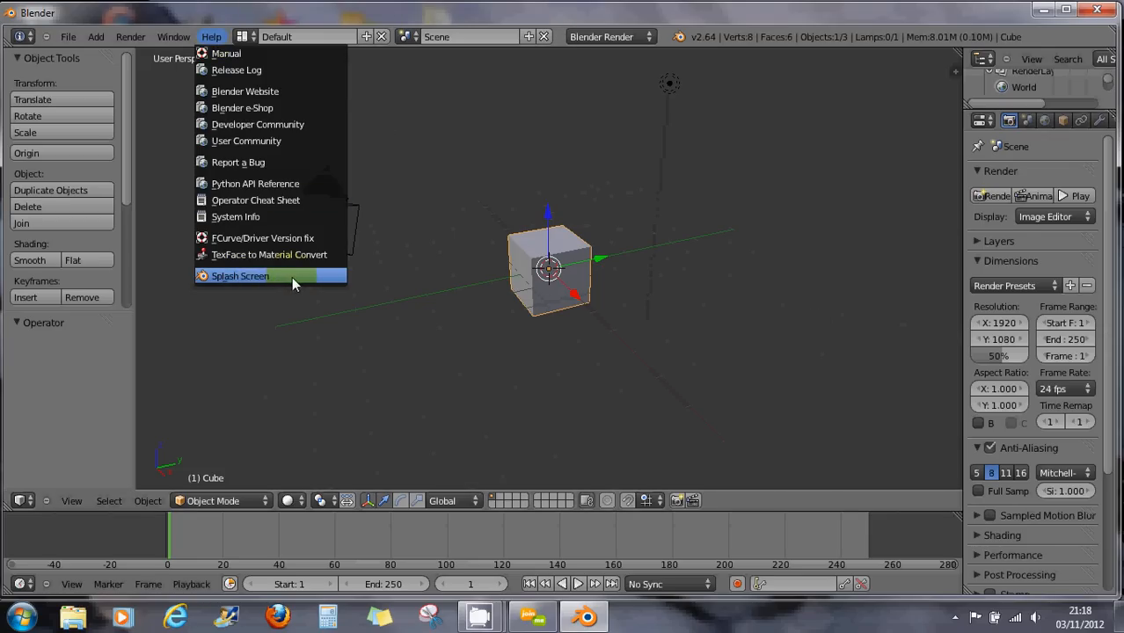
click(277, 276)
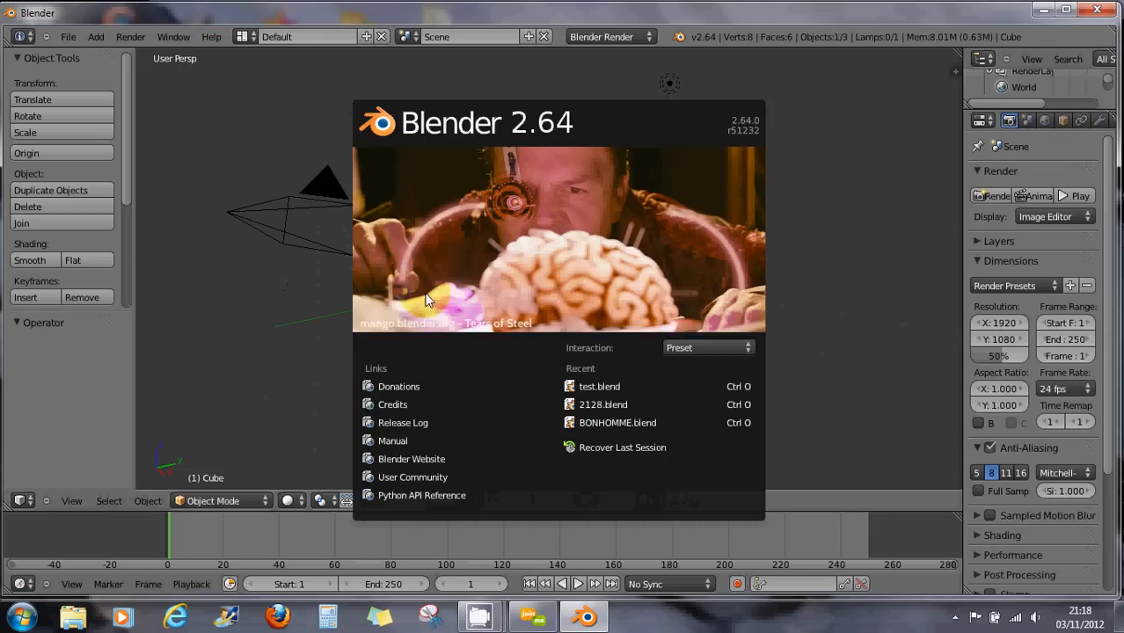
click(330, 296)
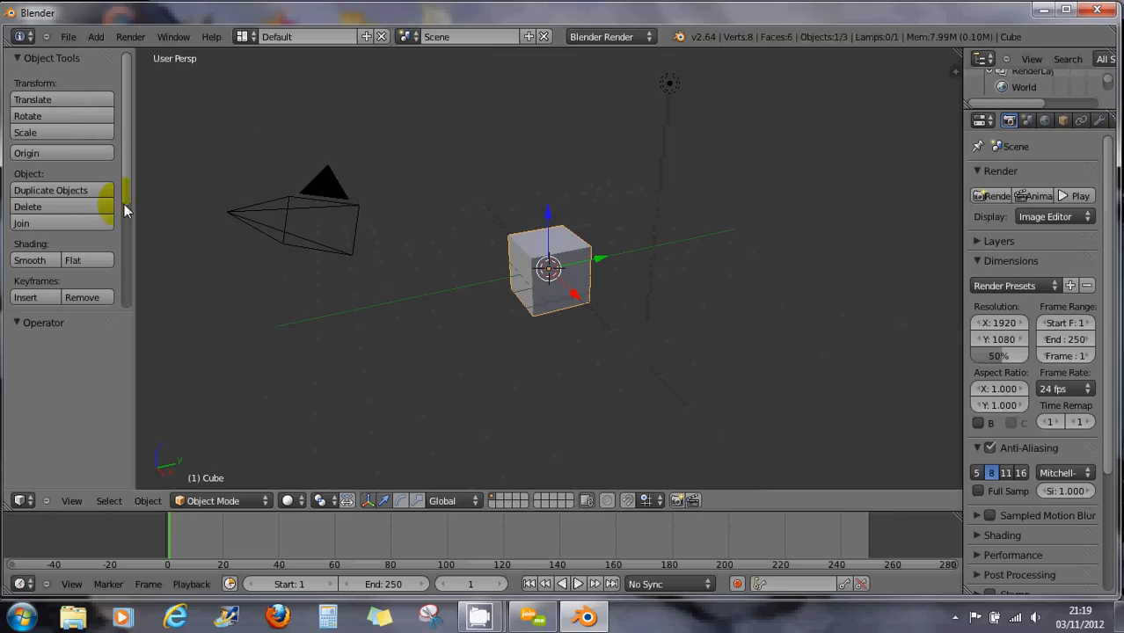
Extend the Object Tools panel downward and make the Outliner taller and wider to fit its scene entries.
mouse_move(128, 185)
mouse_down()
mouse_move(129, 318)
mouse_move(128, 308)
mouse_up()
scroll(127, 264, up, 5)
drag(103, 312, 102, 444)
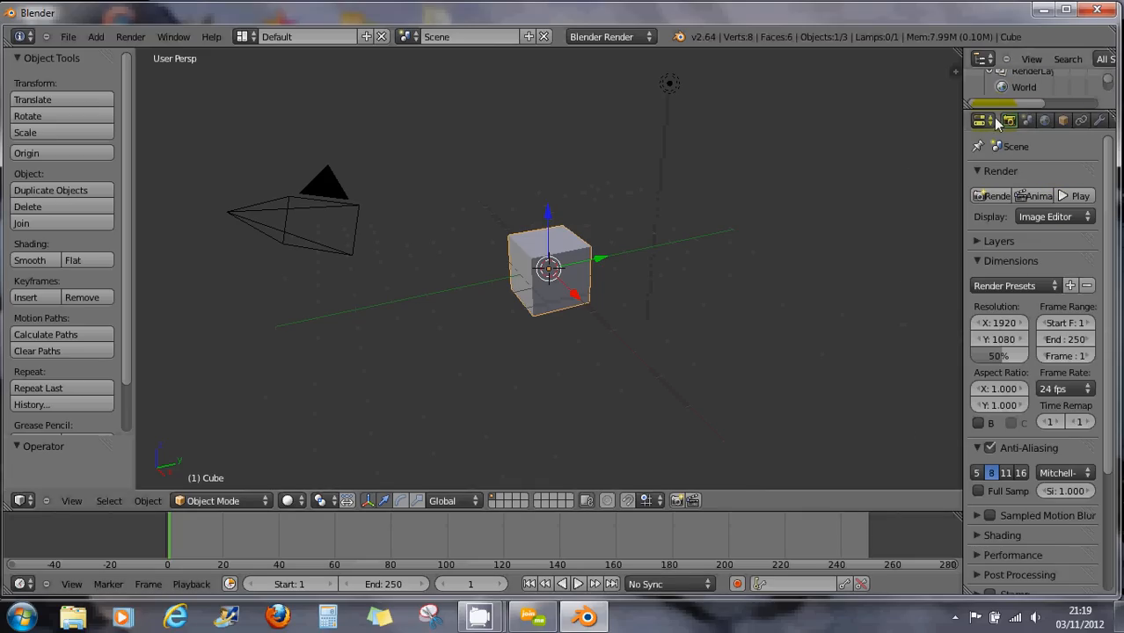
drag(1002, 109, 1003, 204)
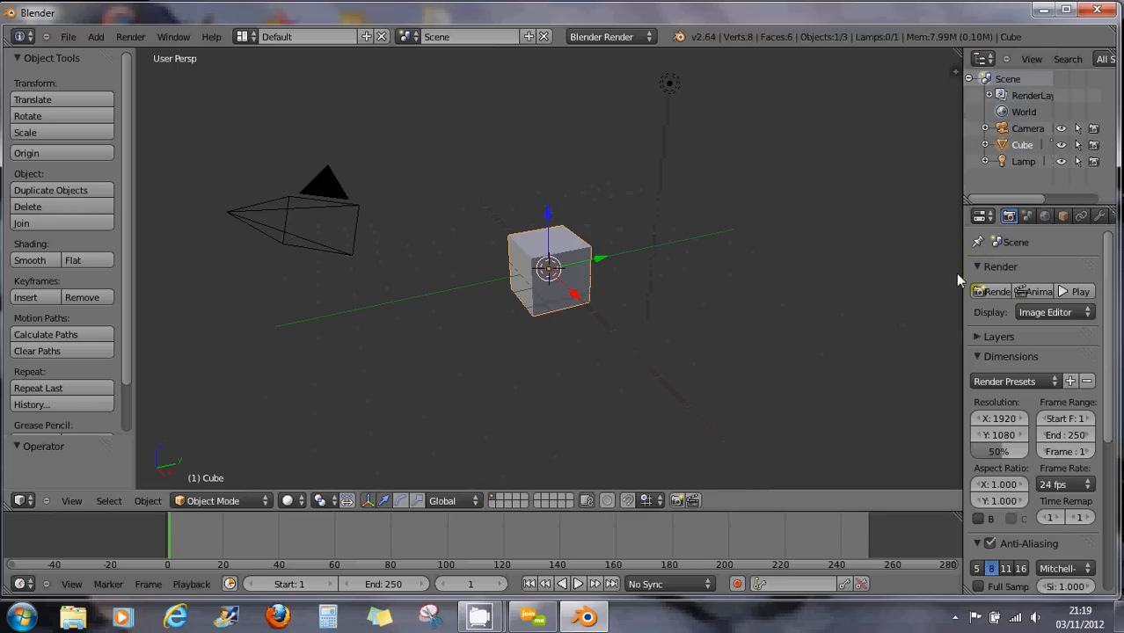
mouse_move(965, 280)
mouse_down()
mouse_move(893, 284)
mouse_move(896, 270)
mouse_move(945, 281)
mouse_up()
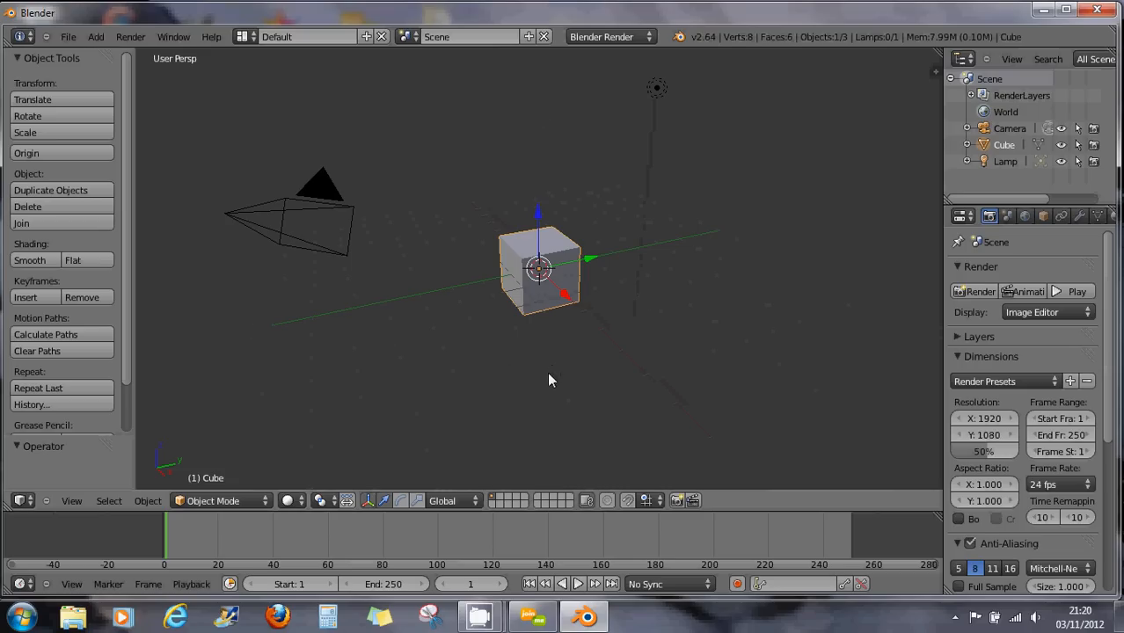
Examine the default cube in the 3D view from several angles and zoom distances.
middle_drag(548, 373, 547, 354)
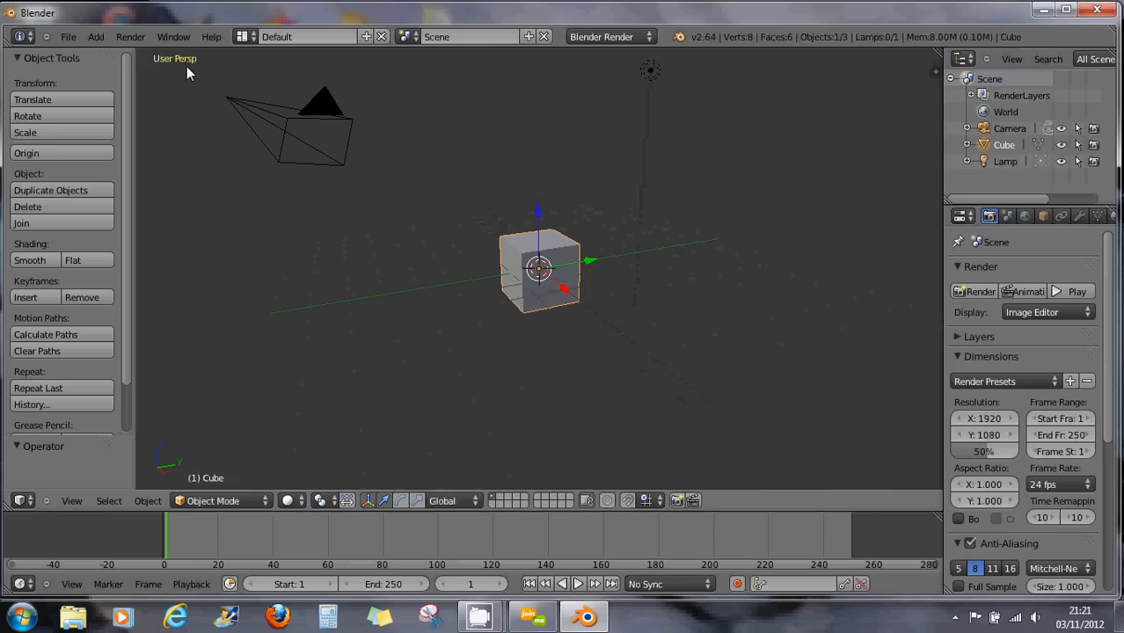
mouse_move(416, 239)
middle_down()
mouse_move(414, 253)
mouse_move(485, 263)
mouse_move(613, 265)
mouse_move(344, 246)
middle_up()
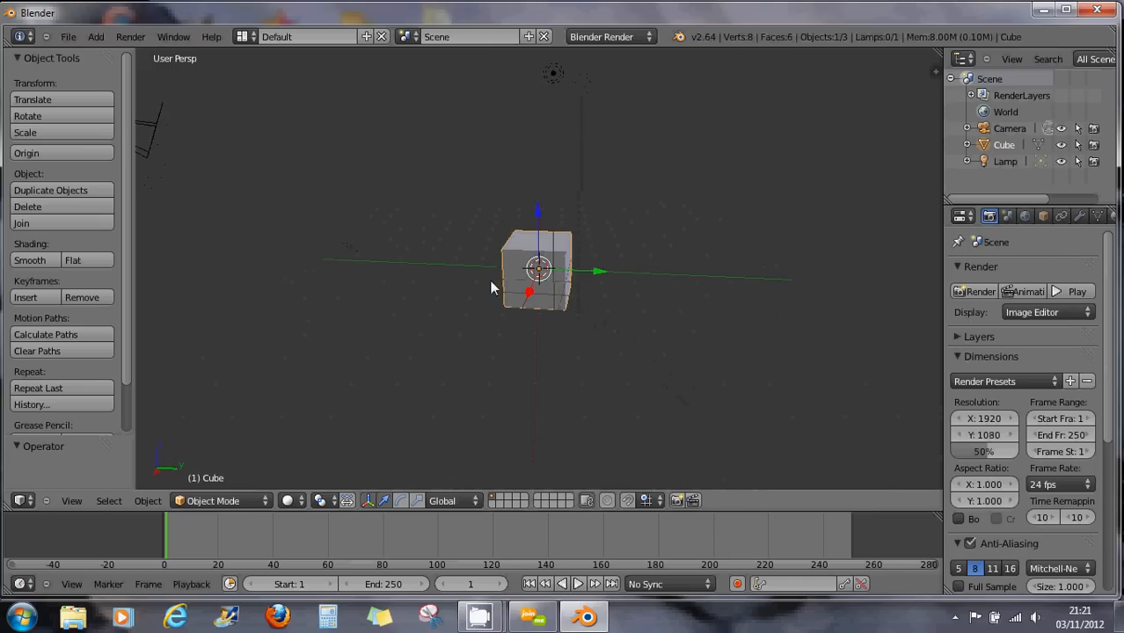
middle_drag(490, 283, 437, 296)
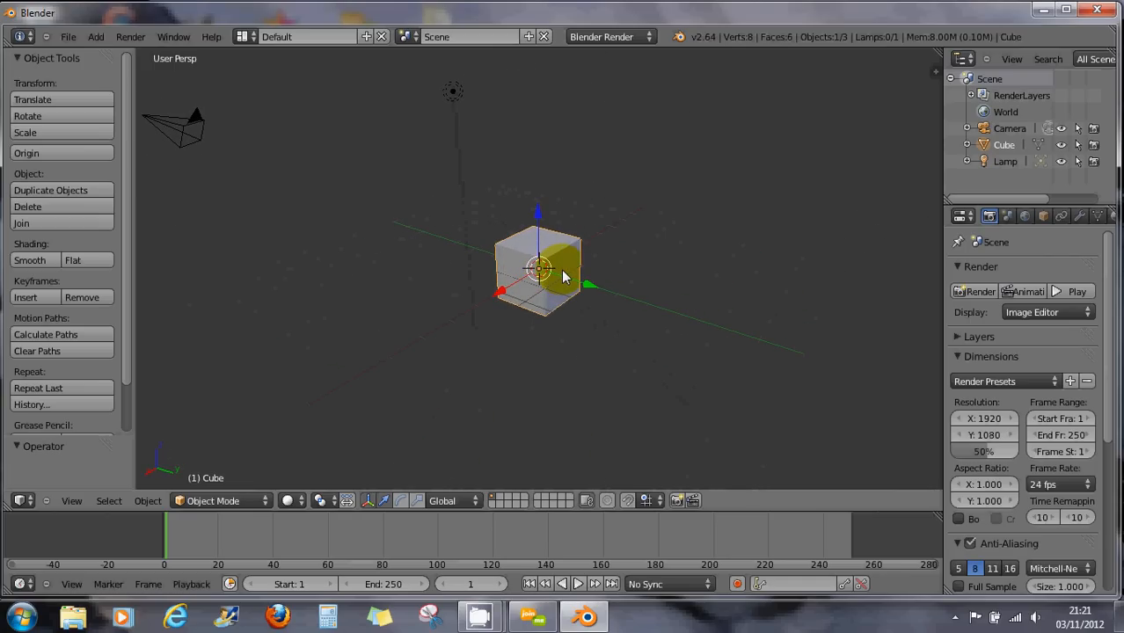
scroll(561, 270, up, 3)
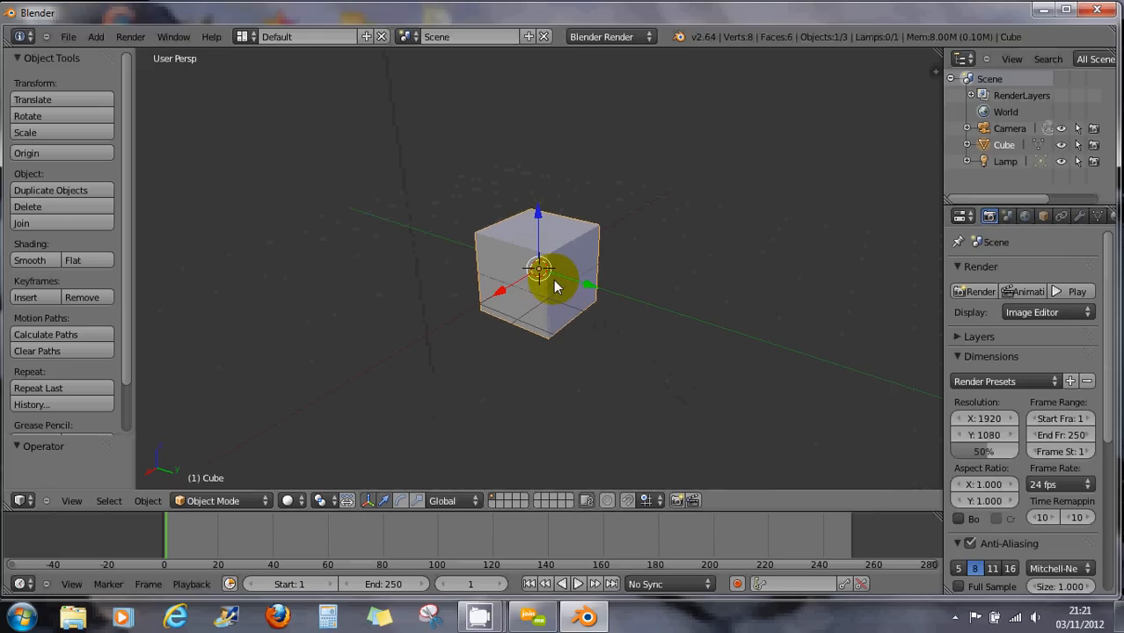
scroll(547, 282, down, 3)
middle_drag(547, 282, 674, 286)
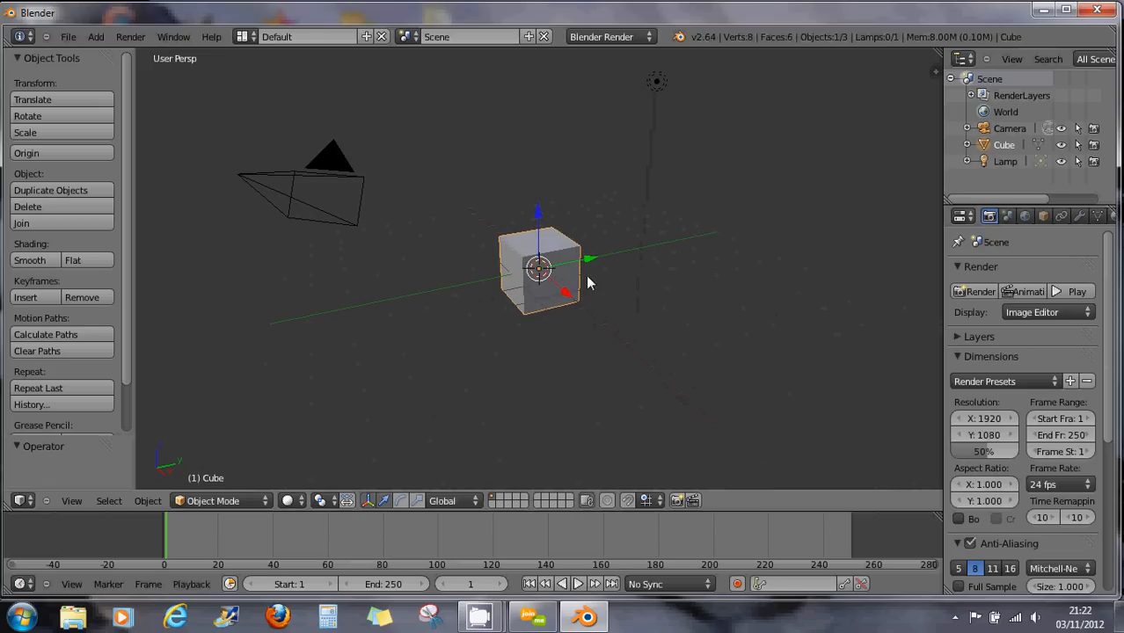
middle_drag(692, 298, 689, 294)
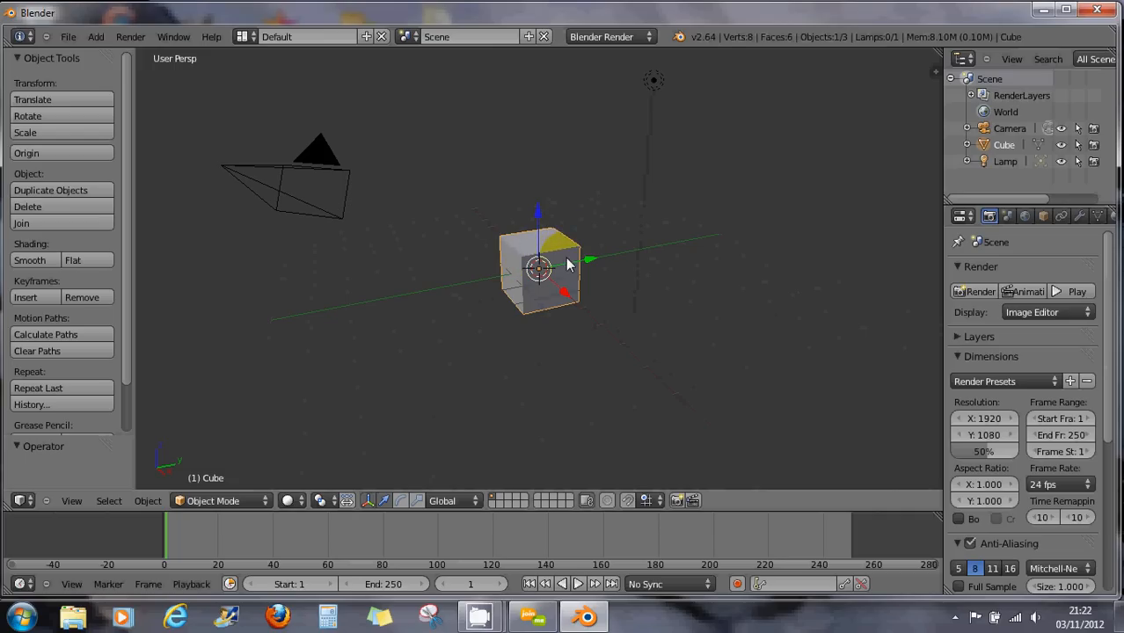
mouse_move(569, 268)
middle_down()
mouse_move(578, 299)
mouse_move(557, 304)
mouse_move(566, 278)
middle_up()
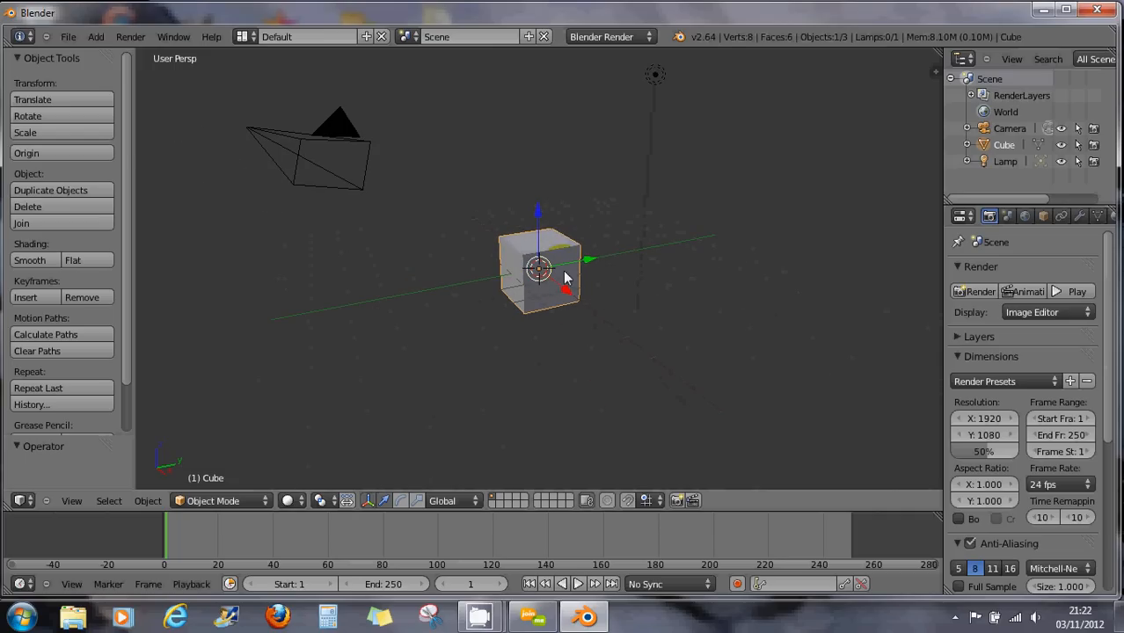
Select the lamp and examine its placement relative to the cube from different angles.
right_click(656, 80)
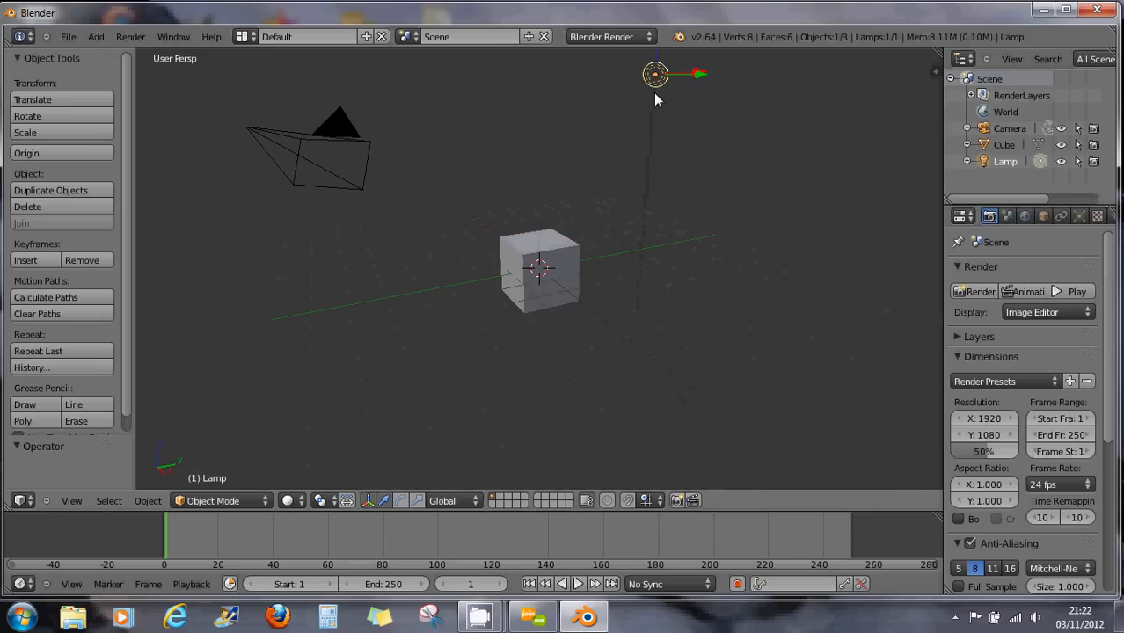
middle_drag(651, 70, 652, 101)
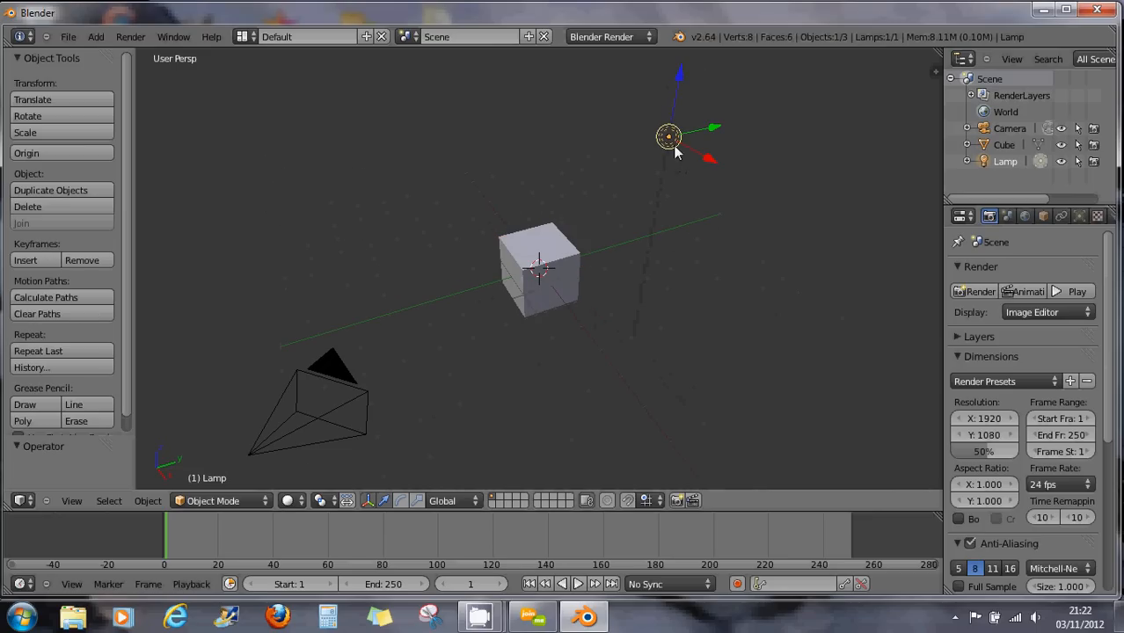
middle_drag(624, 194, 596, 187)
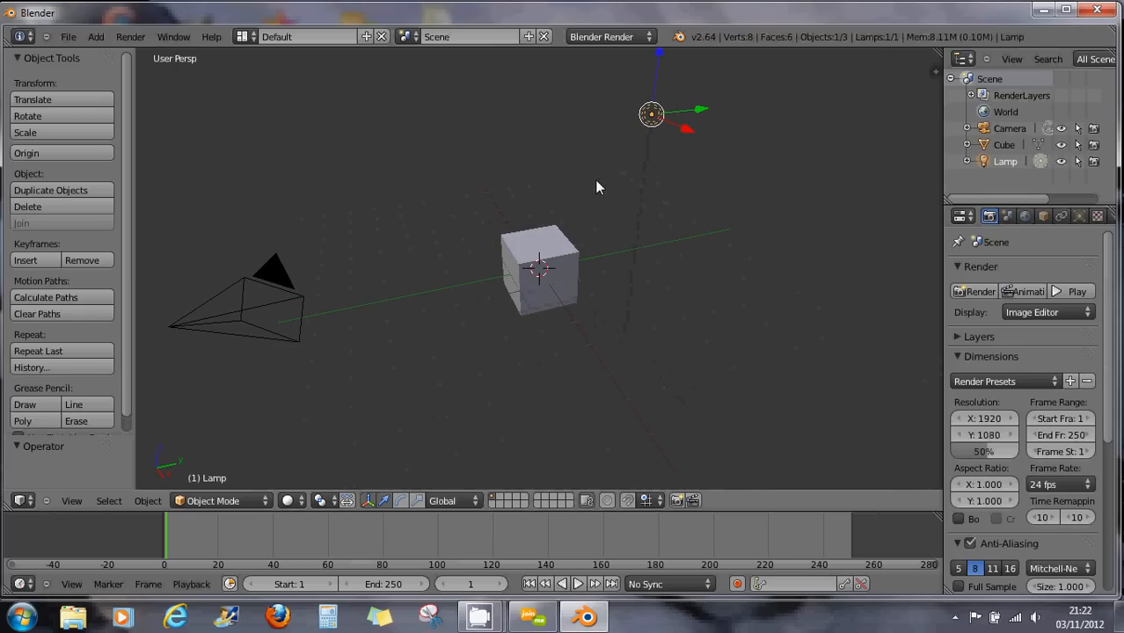
middle_drag(593, 190, 592, 187)
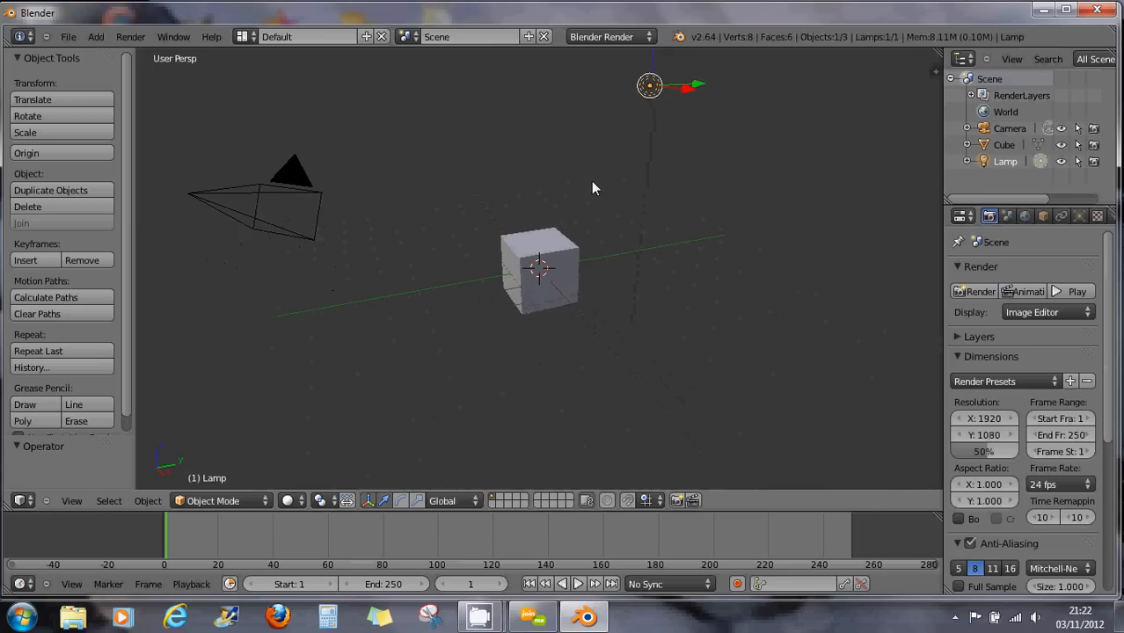
Select the camera and look at the scene through it and from the front view.
right_click(296, 185)
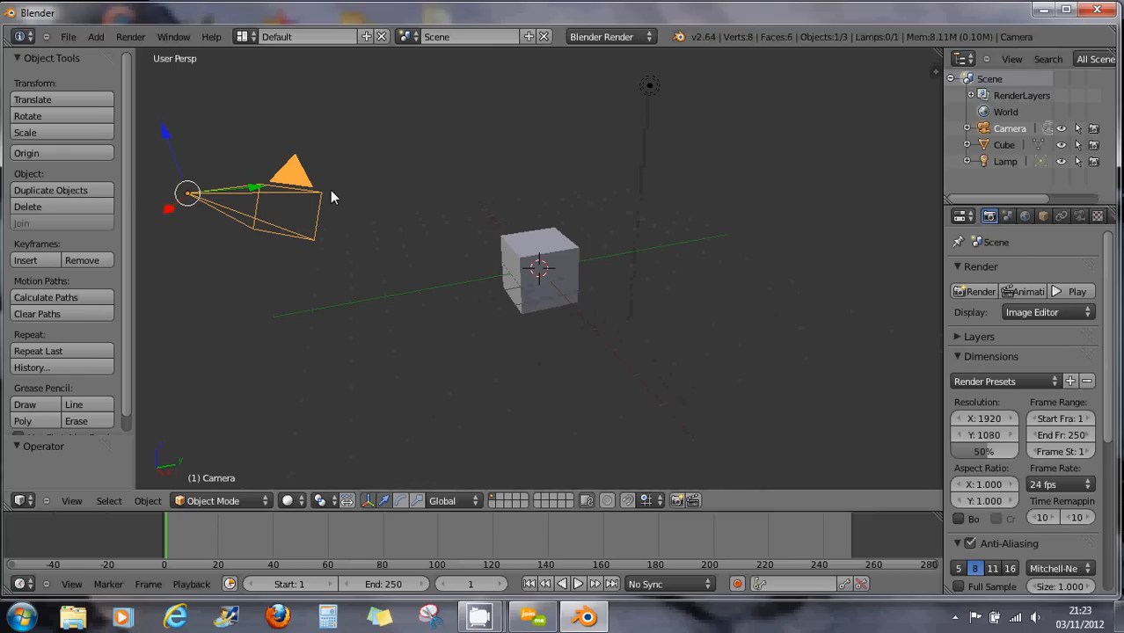
key(KP_0)
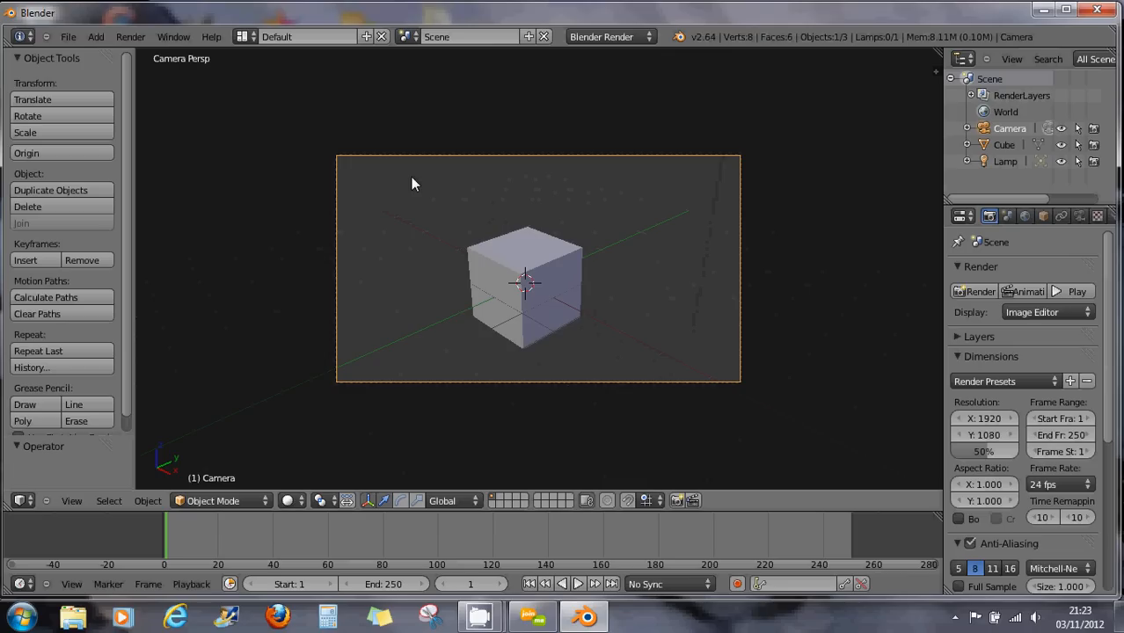
key(KP_1)
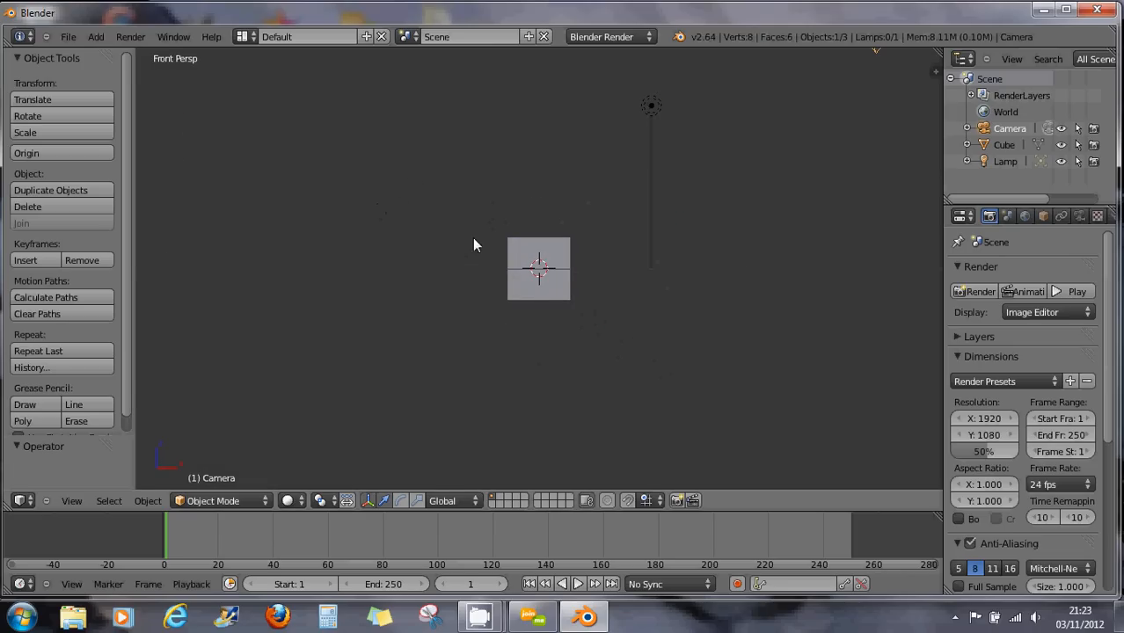
Examine how the camera, lamp and cube are placed in the scene from all around, near and far.
mouse_move(488, 252)
middle_down()
mouse_move(494, 331)
mouse_move(326, 283)
mouse_move(442, 298)
mouse_move(396, 304)
mouse_move(468, 246)
middle_up()
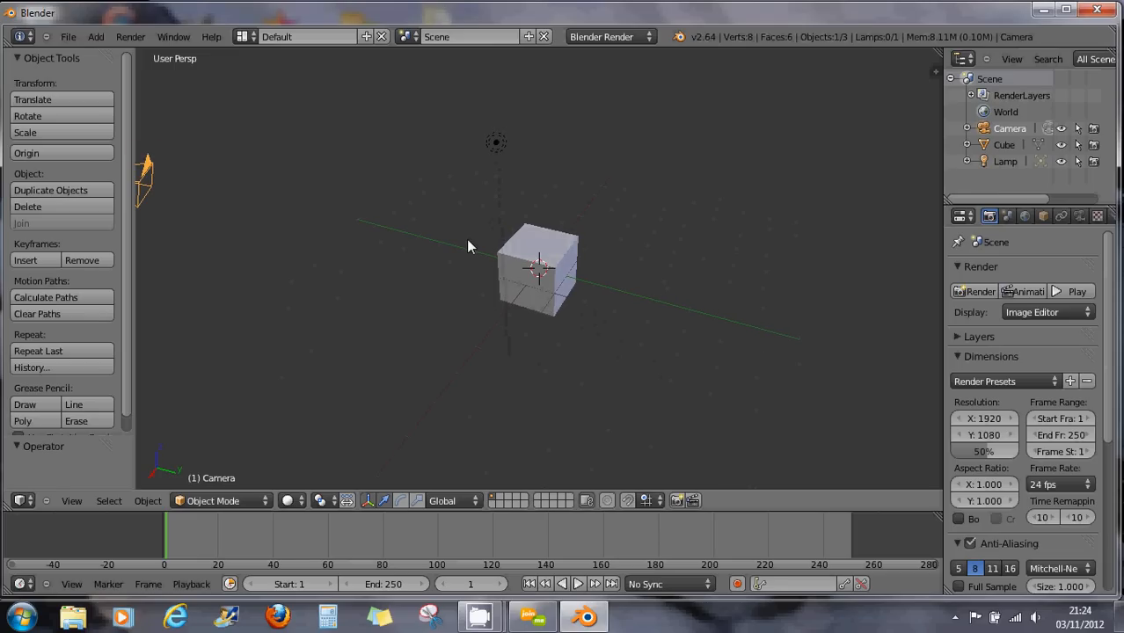
scroll(468, 246, down, 2)
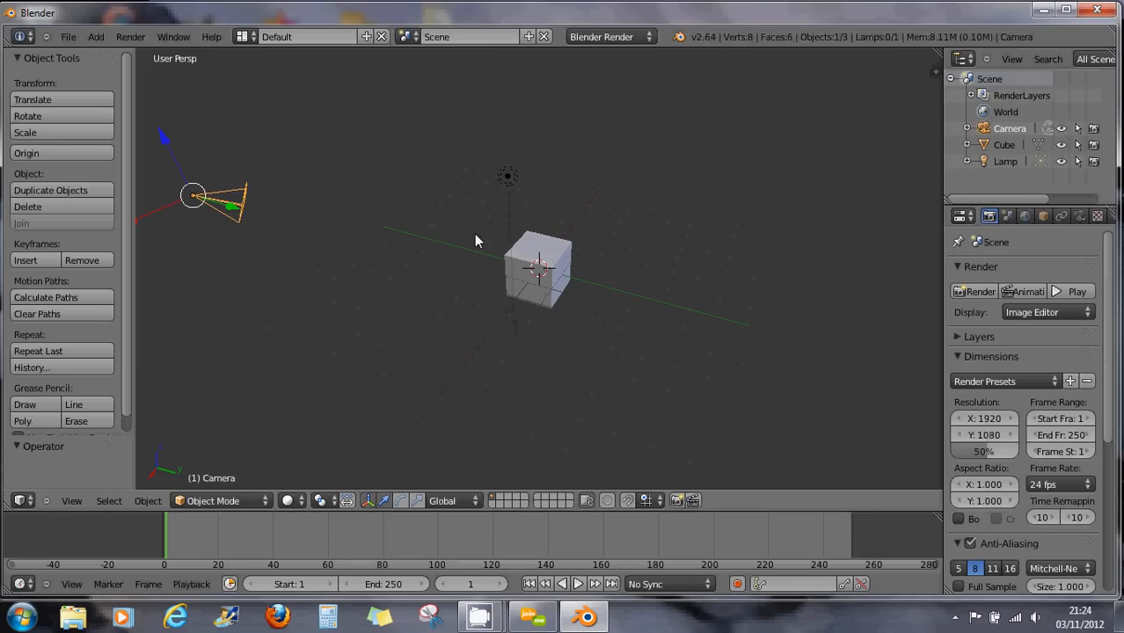
middle_drag(467, 246, 522, 244)
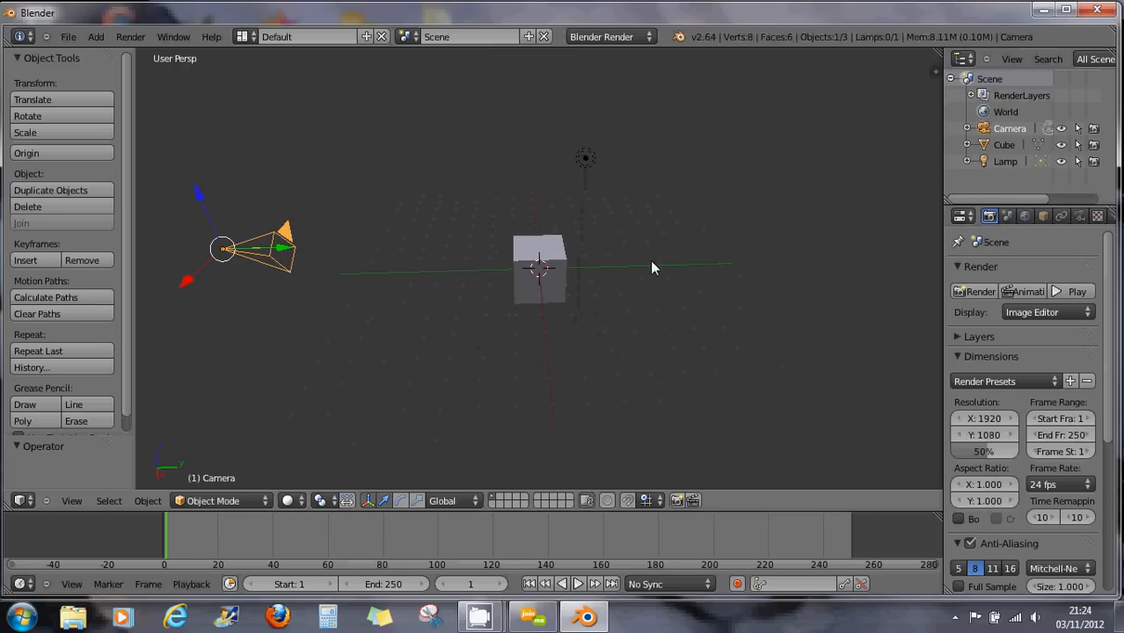
middle_drag(650, 260, 858, 250)
middle_drag(732, 256, 692, 268)
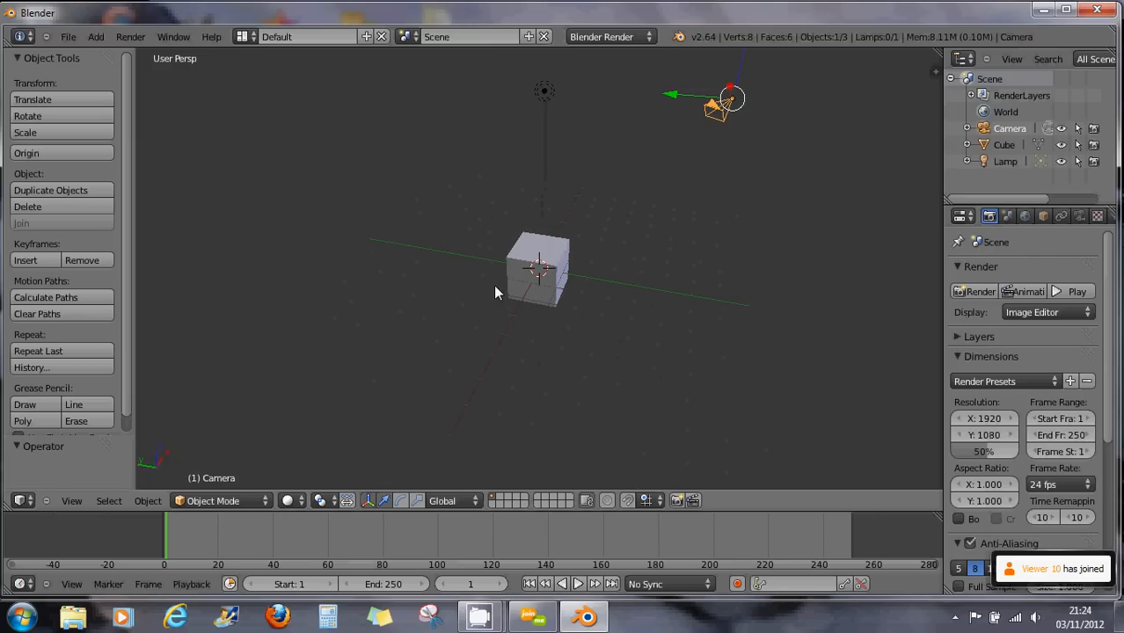
scroll(493, 284, up, 2)
middle_drag(493, 284, 651, 289)
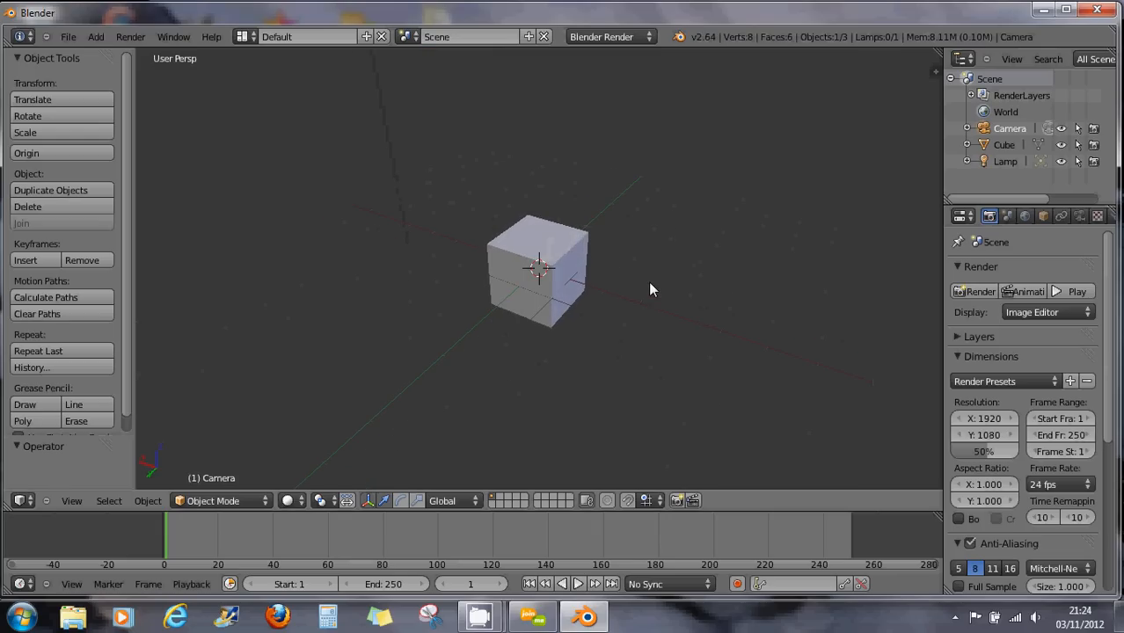
middle_drag(576, 274, 394, 272)
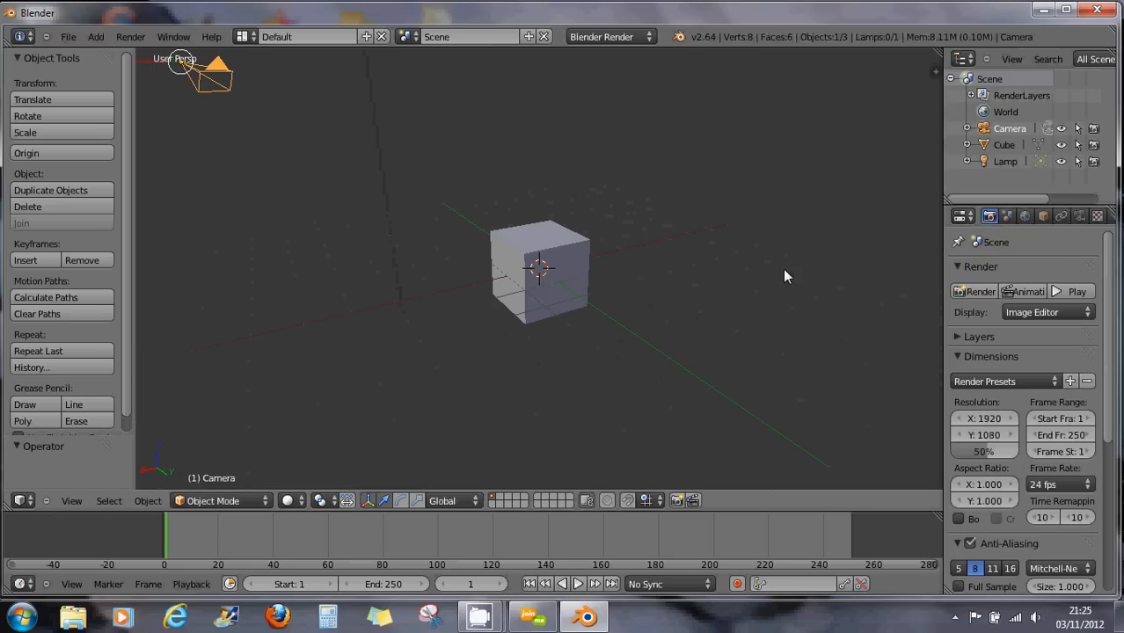
mouse_move(785, 276)
middle_down()
mouse_move(803, 281)
mouse_move(682, 284)
mouse_move(697, 264)
mouse_move(612, 266)
mouse_move(802, 272)
mouse_move(810, 240)
mouse_move(659, 257)
mouse_move(768, 269)
middle_up()
scroll(766, 270, down, 3)
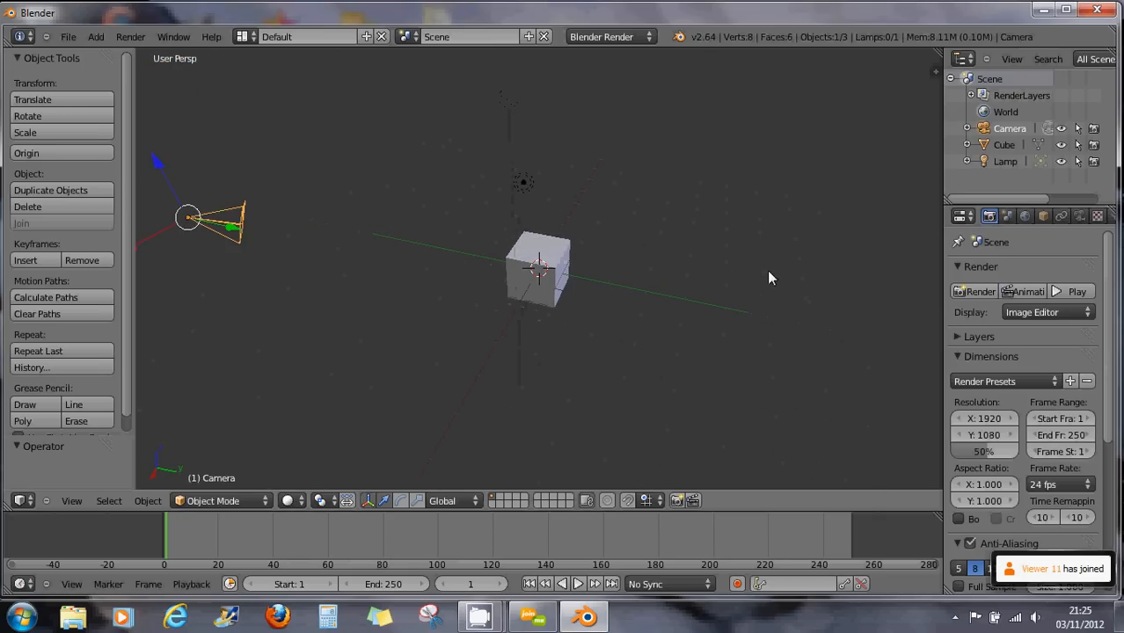
Select the lamp, the cube and the camera in turn, finishing with the cube selected.
middle_drag(688, 258, 569, 229)
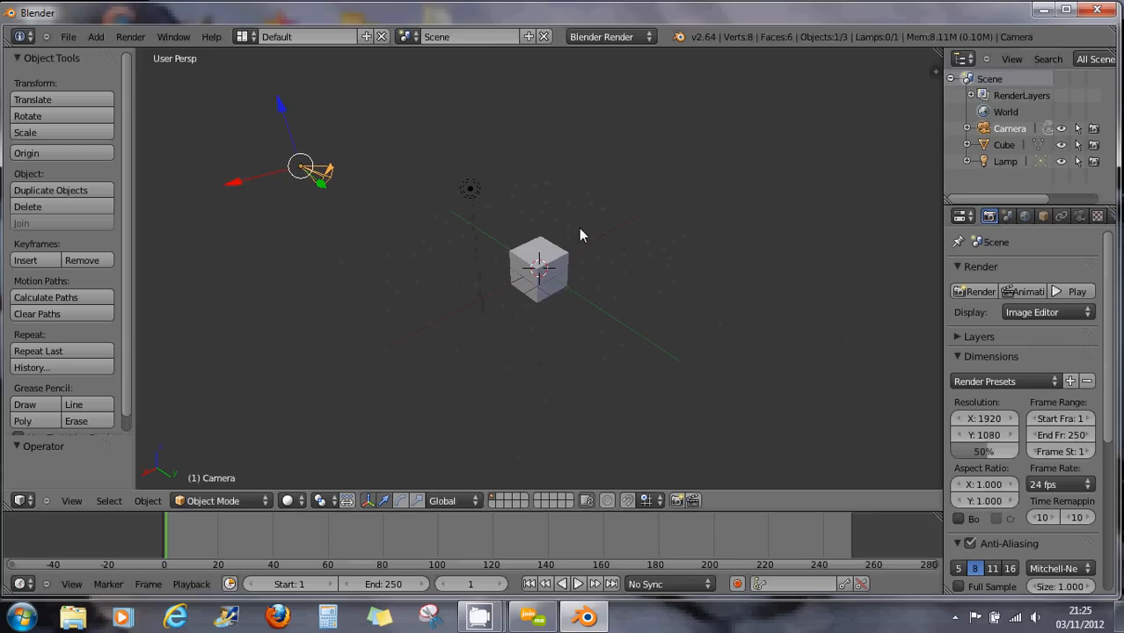
scroll(579, 232, up, 1)
scroll(579, 235, up, 2)
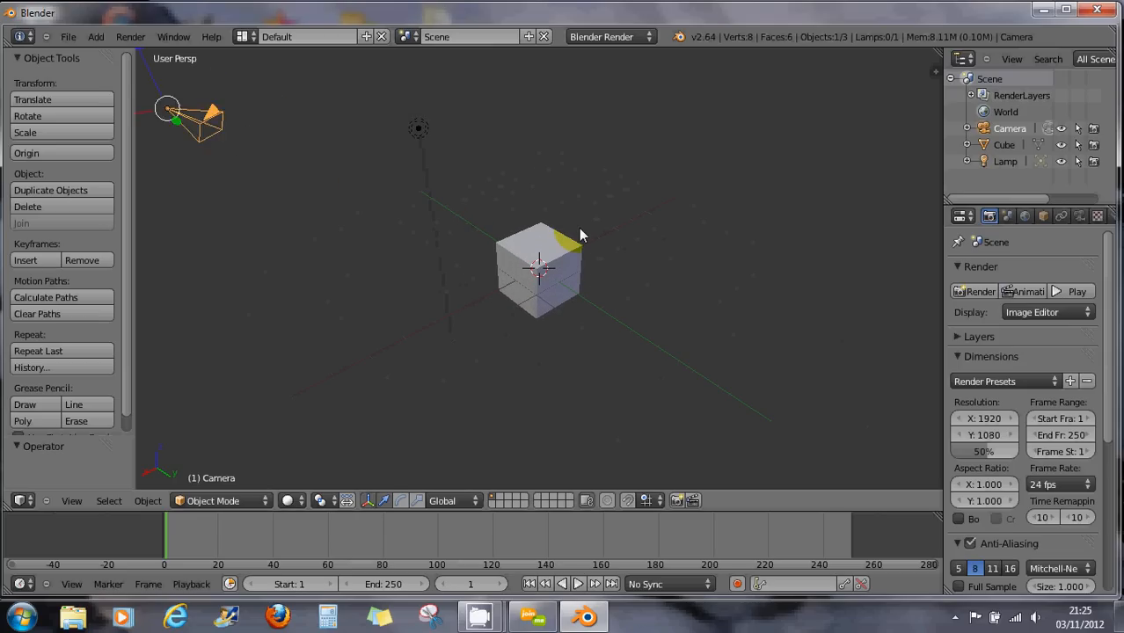
scroll(580, 235, down, 1)
right_click(420, 130)
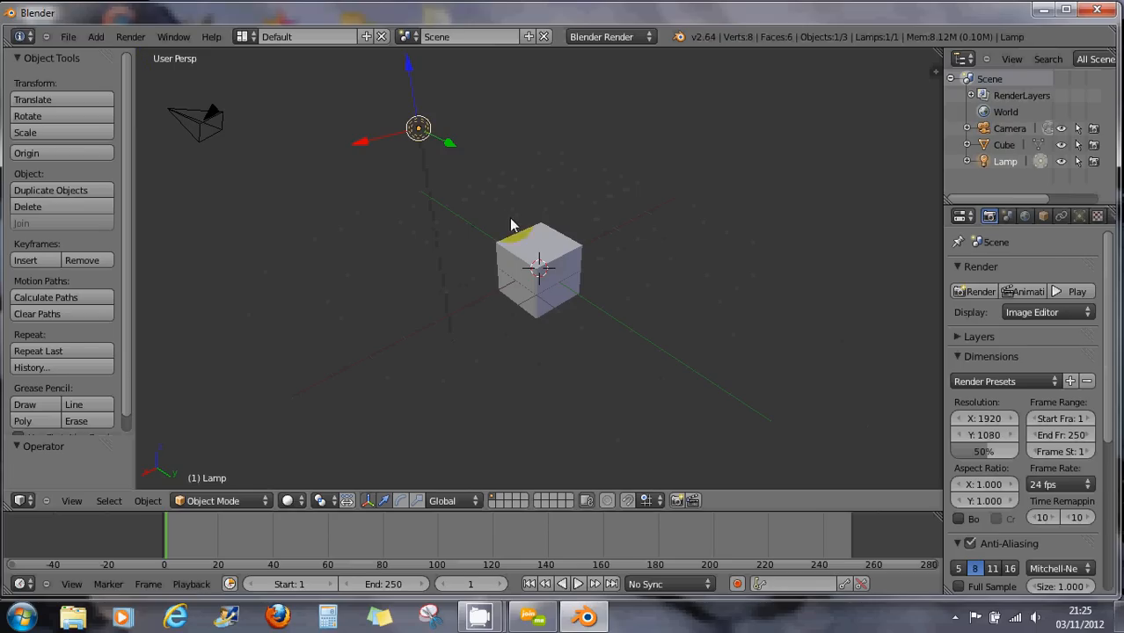
right_click(536, 251)
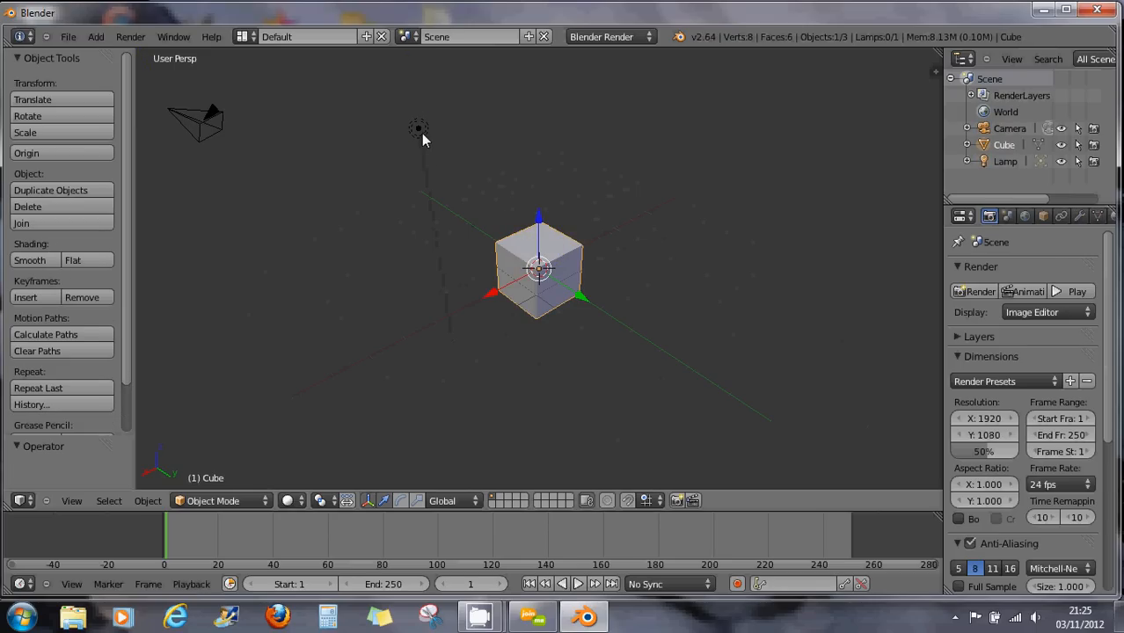
right_click(420, 132)
right_click(213, 116)
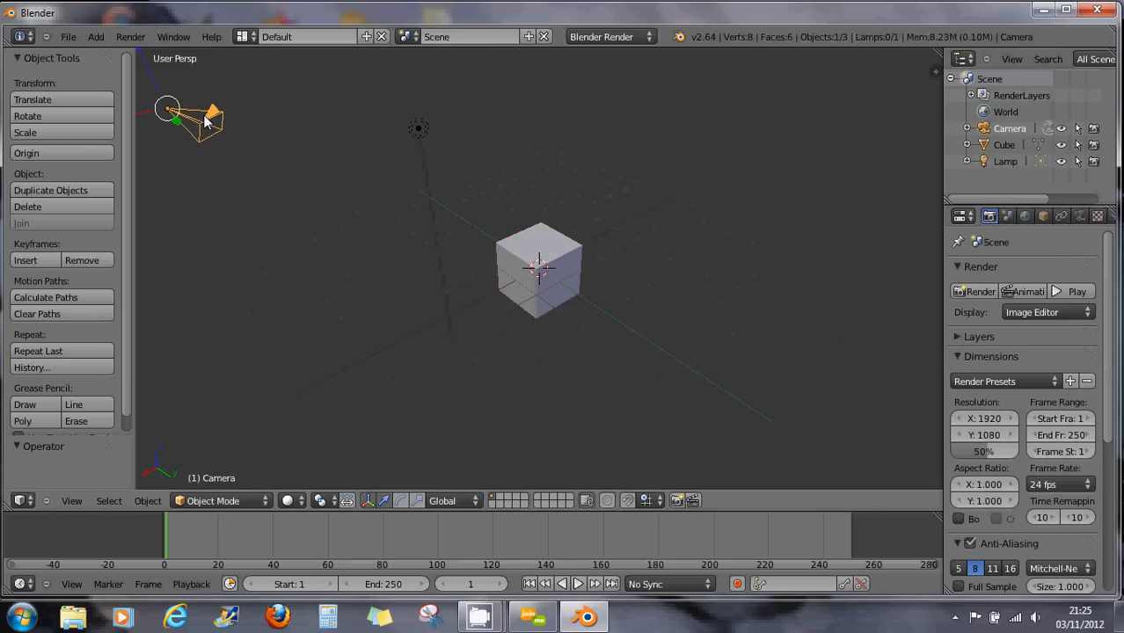
right_click(418, 128)
right_click(552, 251)
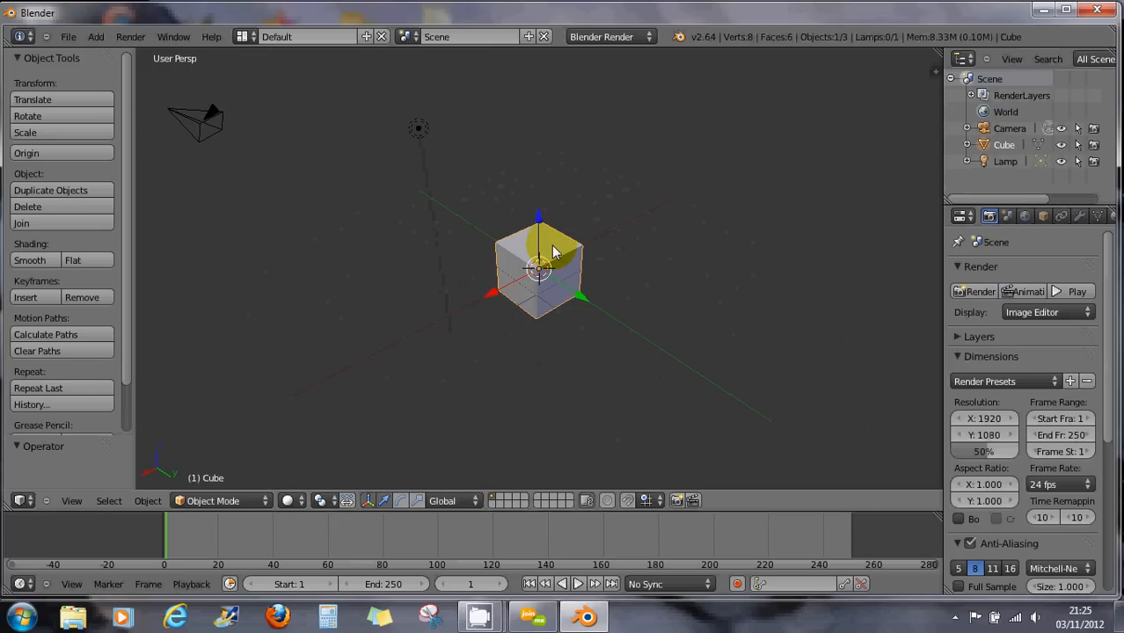
right_click(510, 264)
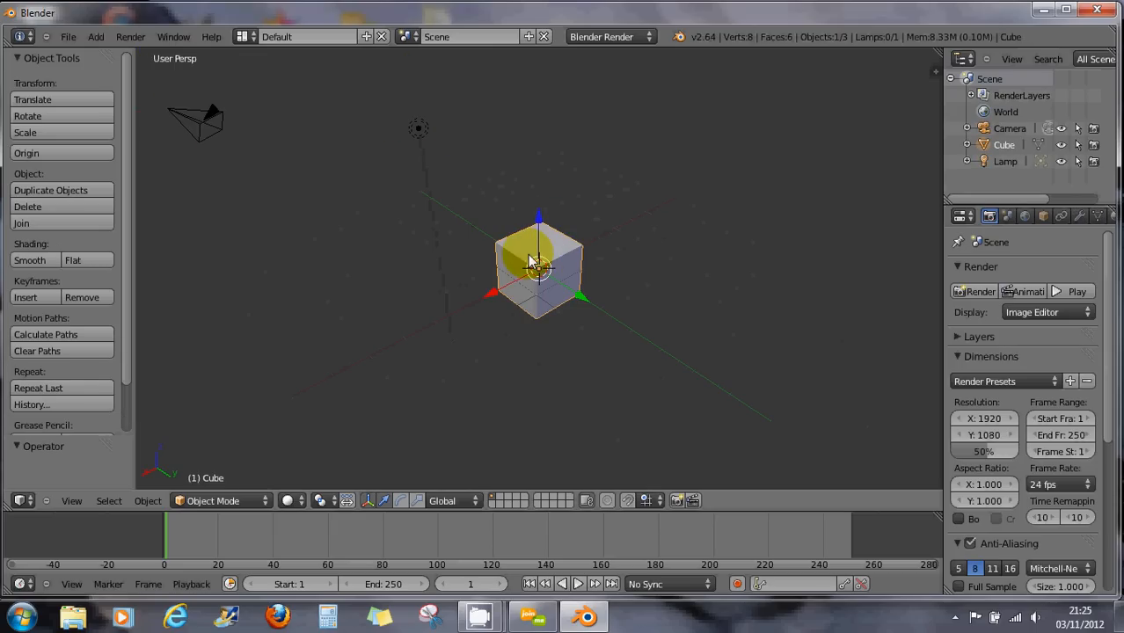
Move the cube freely by about -0.2 in X, then shift it by about 0.3 in X.
middle_drag(510, 264, 487, 265)
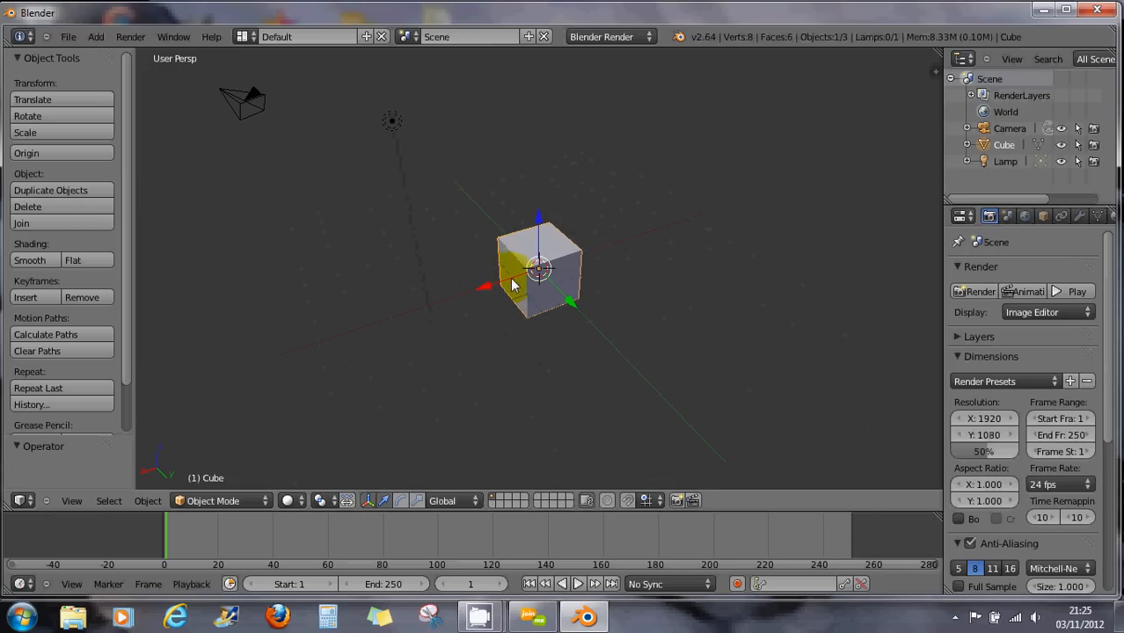
mouse_move(519, 286)
right_down()
mouse_move(543, 280)
mouse_move(514, 288)
right_up()
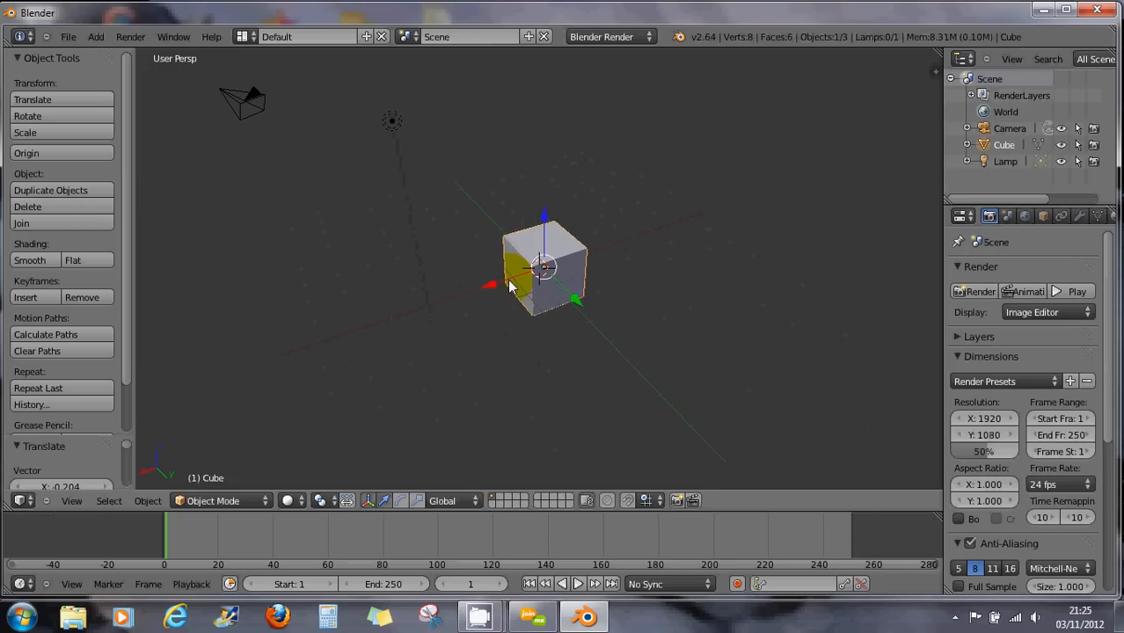
drag(510, 286, 497, 320)
right_click(517, 332)
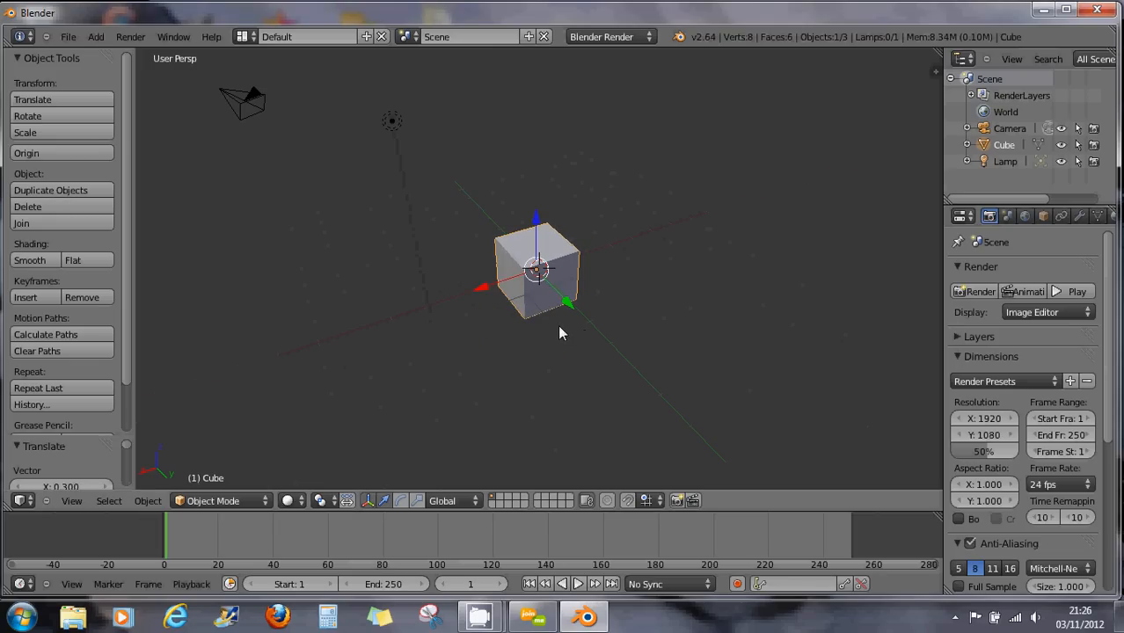
right_click(516, 333)
right_click(512, 345)
Examine the selected cube repeatedly from close up and from farther away.
mouse_move(547, 324)
middle_down()
mouse_move(594, 315)
mouse_move(646, 279)
mouse_move(621, 248)
mouse_move(446, 301)
mouse_move(562, 297)
mouse_move(573, 299)
mouse_move(495, 296)
mouse_move(636, 326)
mouse_move(624, 311)
mouse_move(566, 312)
middle_up()
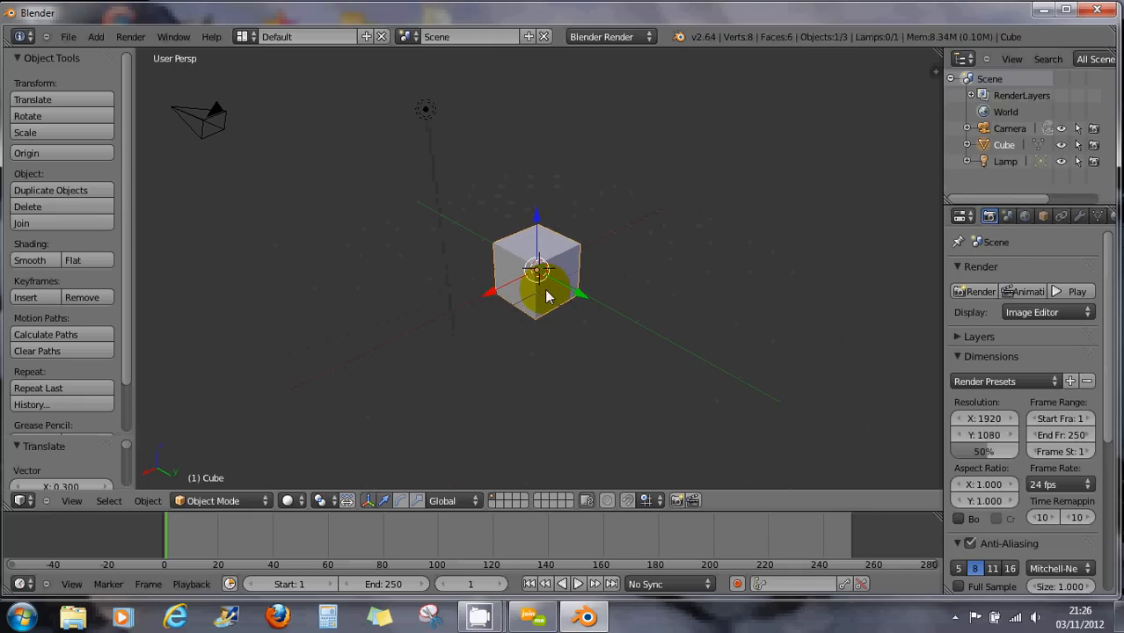
scroll(545, 296, up, 4)
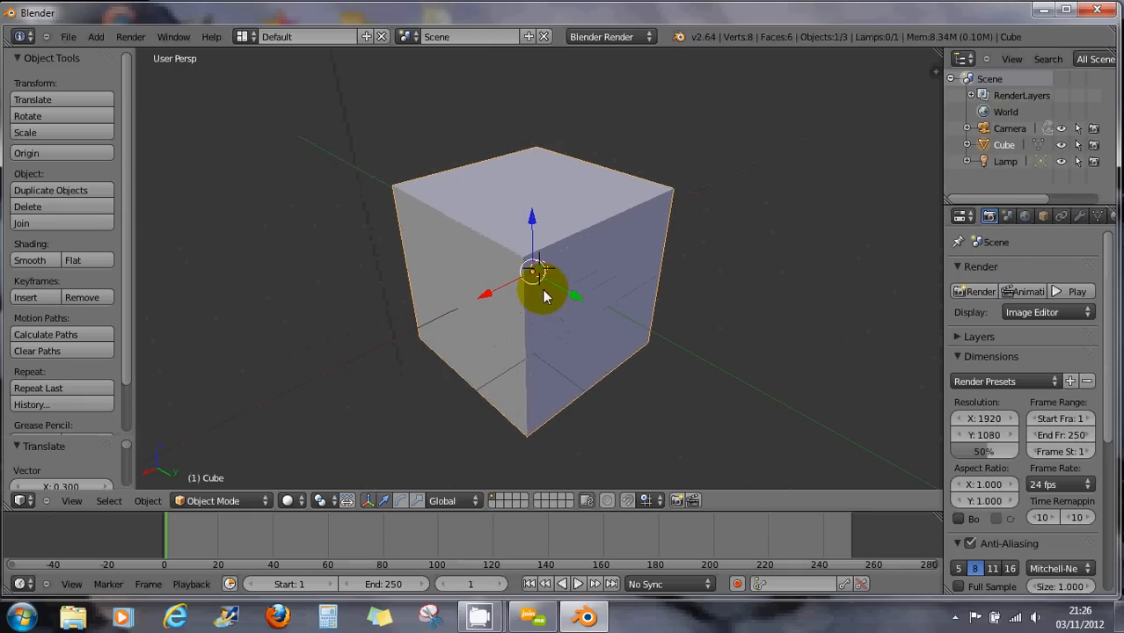
scroll(544, 296, down, 4)
scroll(544, 297, up, 5)
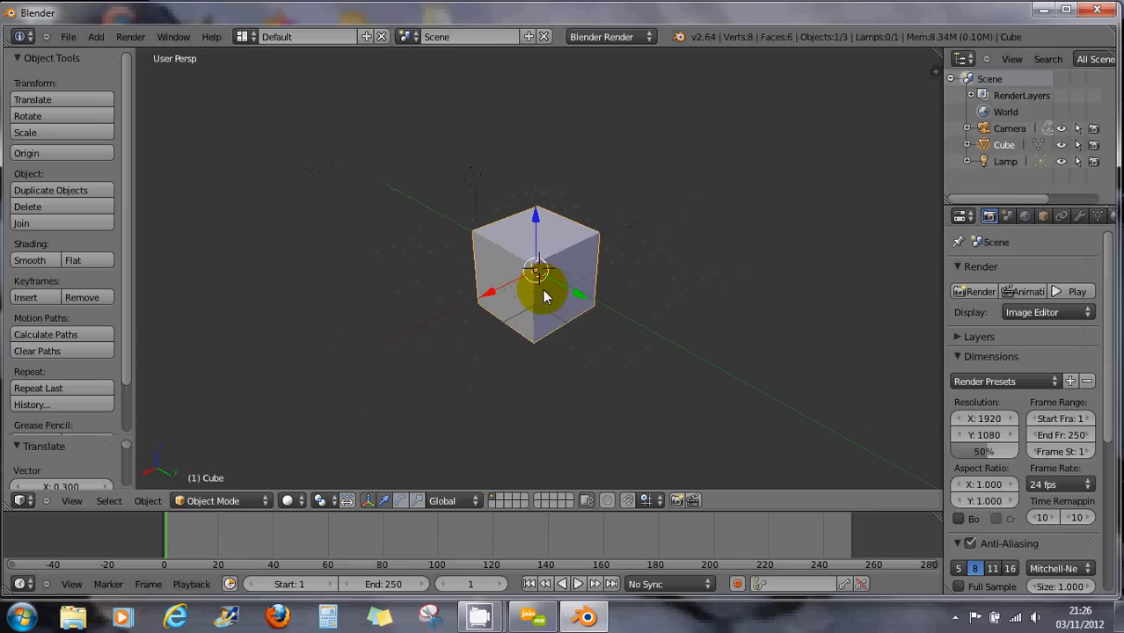
scroll(543, 297, up, 1)
scroll(543, 296, down, 5)
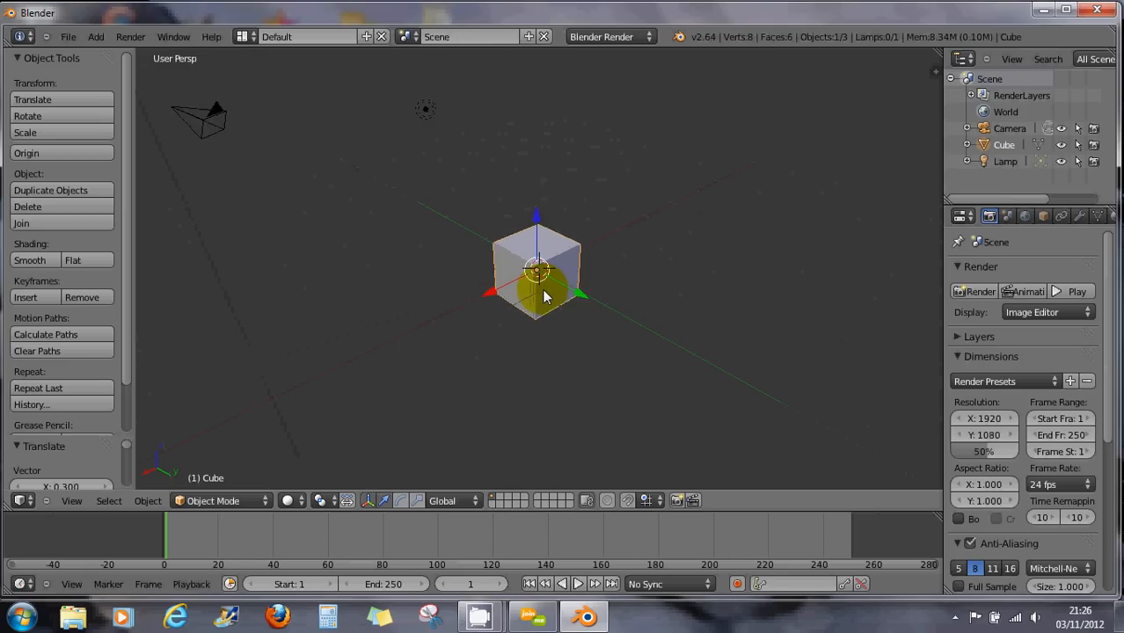
scroll(543, 296, up, 6)
scroll(543, 296, down, 4)
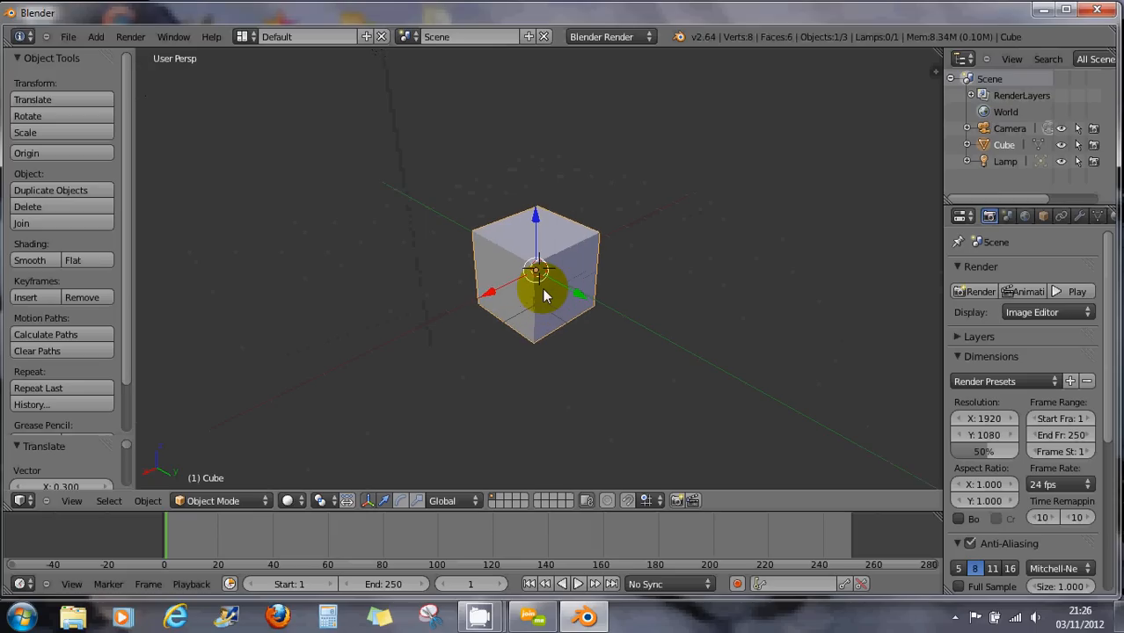
scroll(544, 296, down, 3)
scroll(543, 296, up, 7)
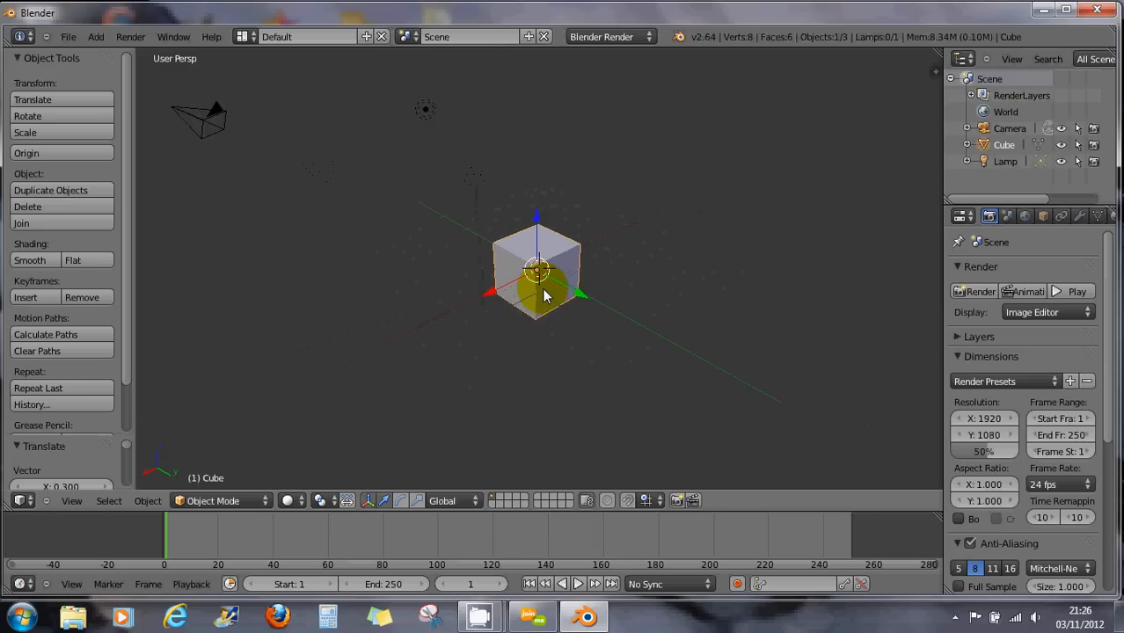
scroll(544, 296, down, 2)
scroll(543, 297, down, 1)
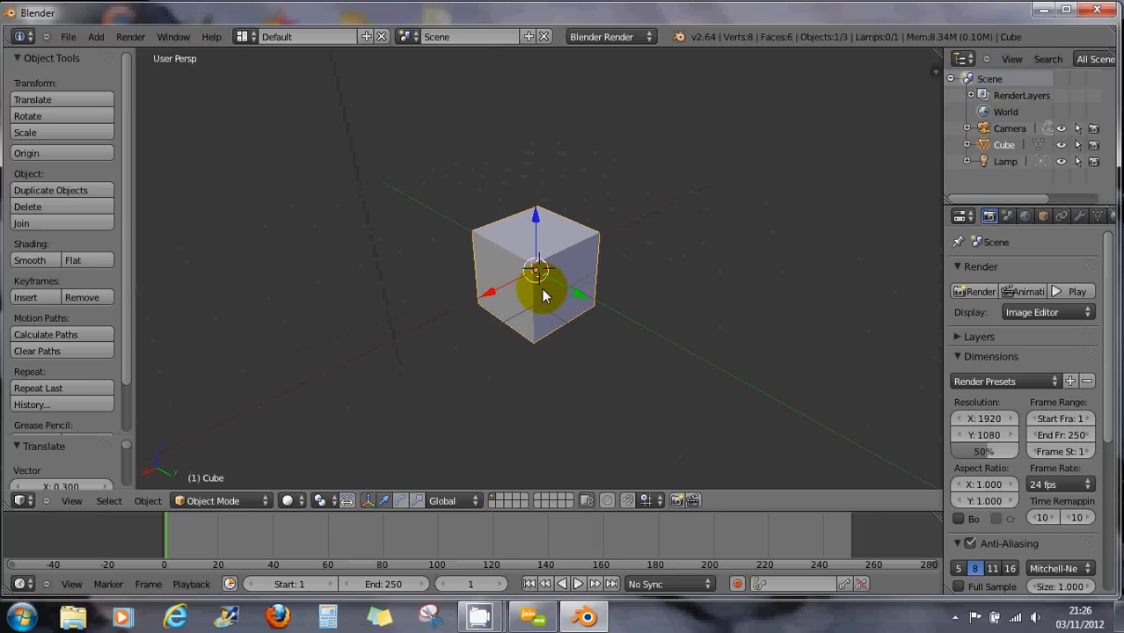
Examine the cube from slightly different angles and distances, then shift the view sideways to see it with the lamp and camera.
middle_drag(544, 296, 522, 297)
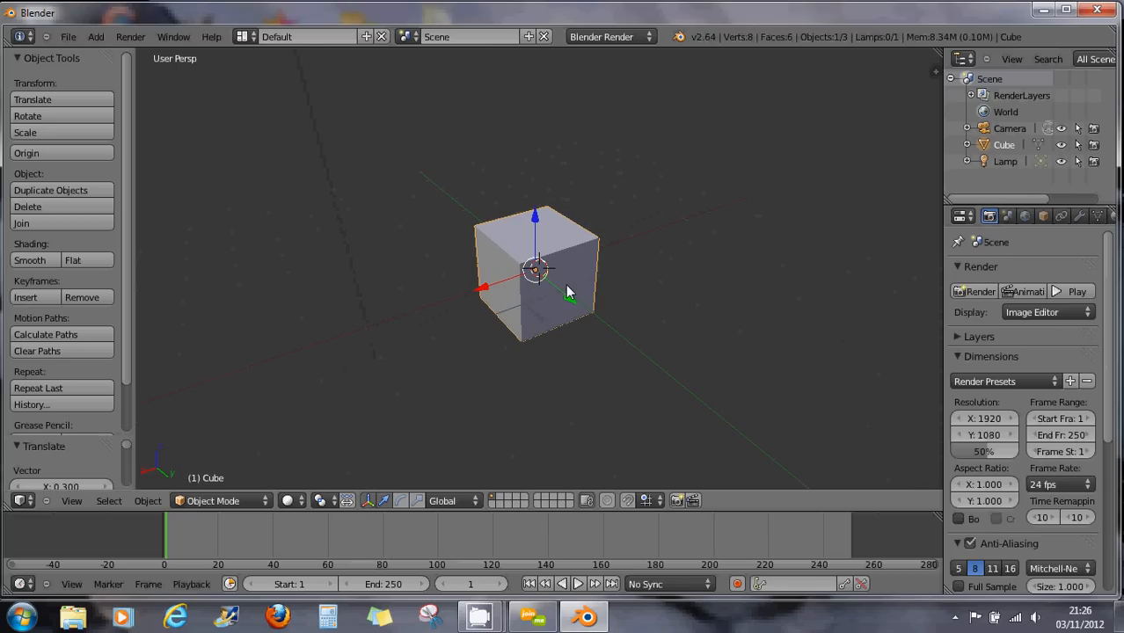
mouse_move(567, 286)
middle_down()
mouse_move(484, 270)
mouse_move(484, 286)
mouse_move(588, 286)
middle_up()
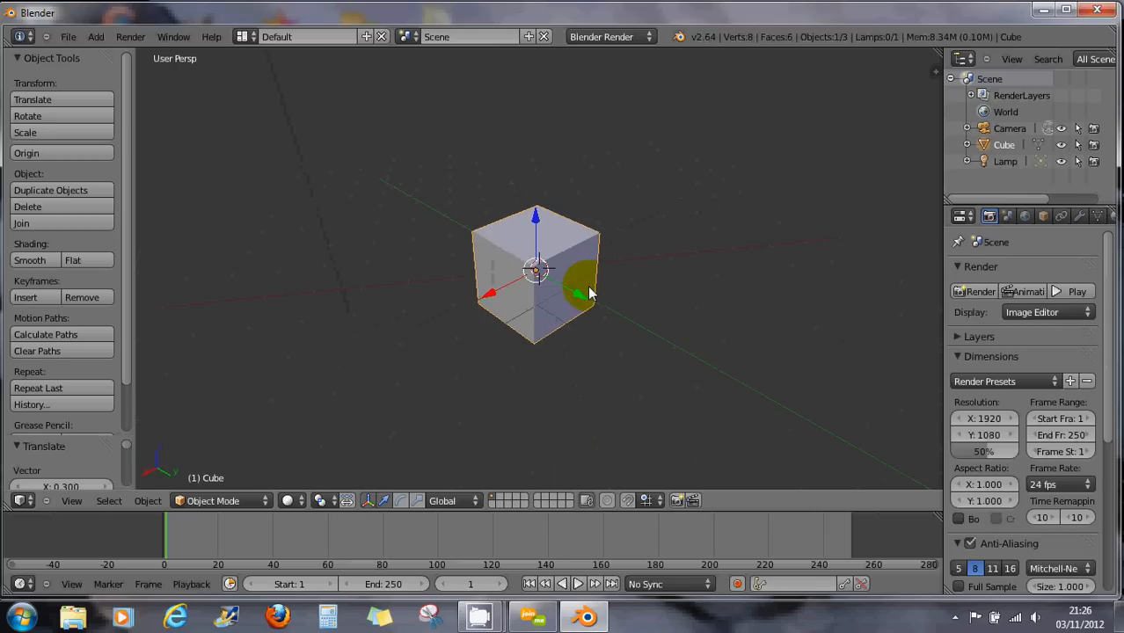
scroll(566, 295, up, 1)
scroll(566, 301, up, 4)
scroll(566, 300, down, 8)
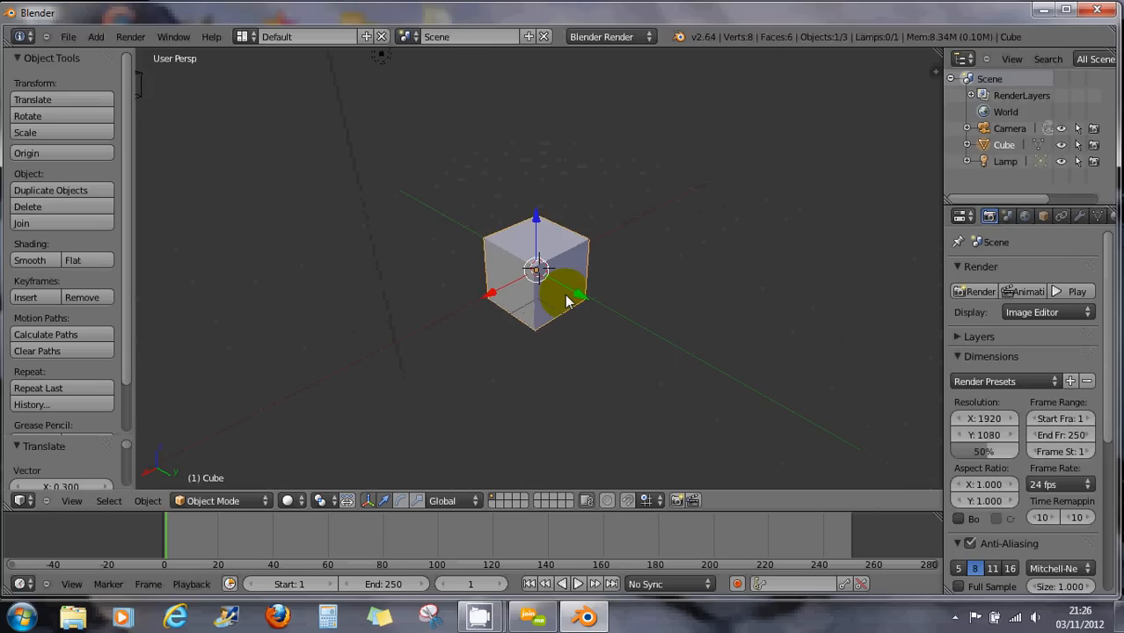
scroll(566, 301, up, 3)
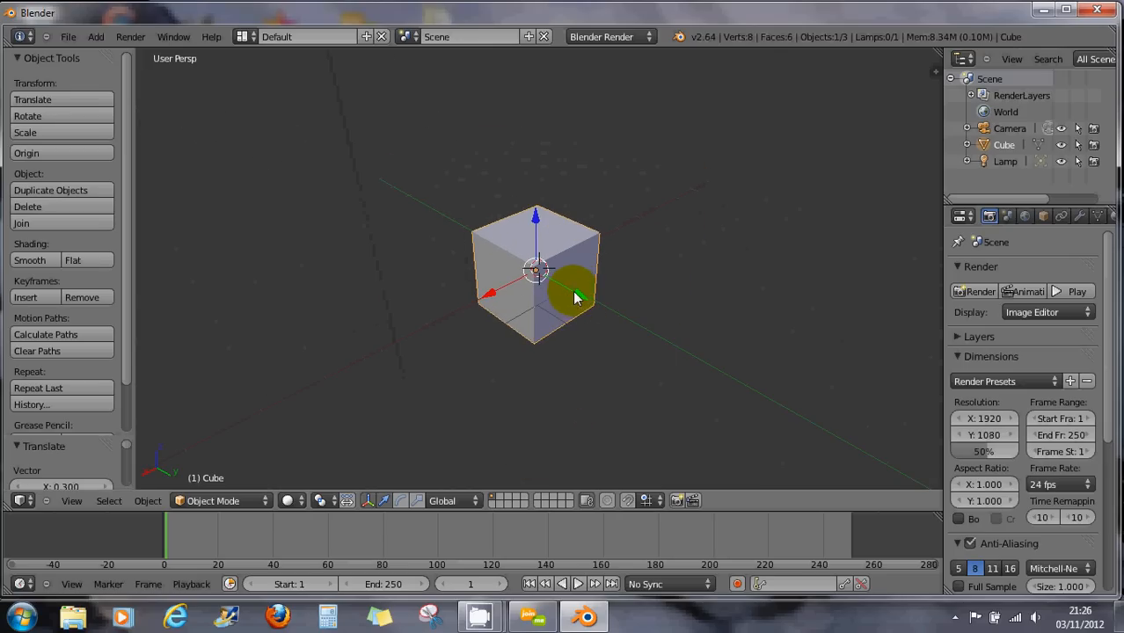
middle_drag(576, 297, 582, 343)
shift+middle_drag(592, 322, 663, 319)
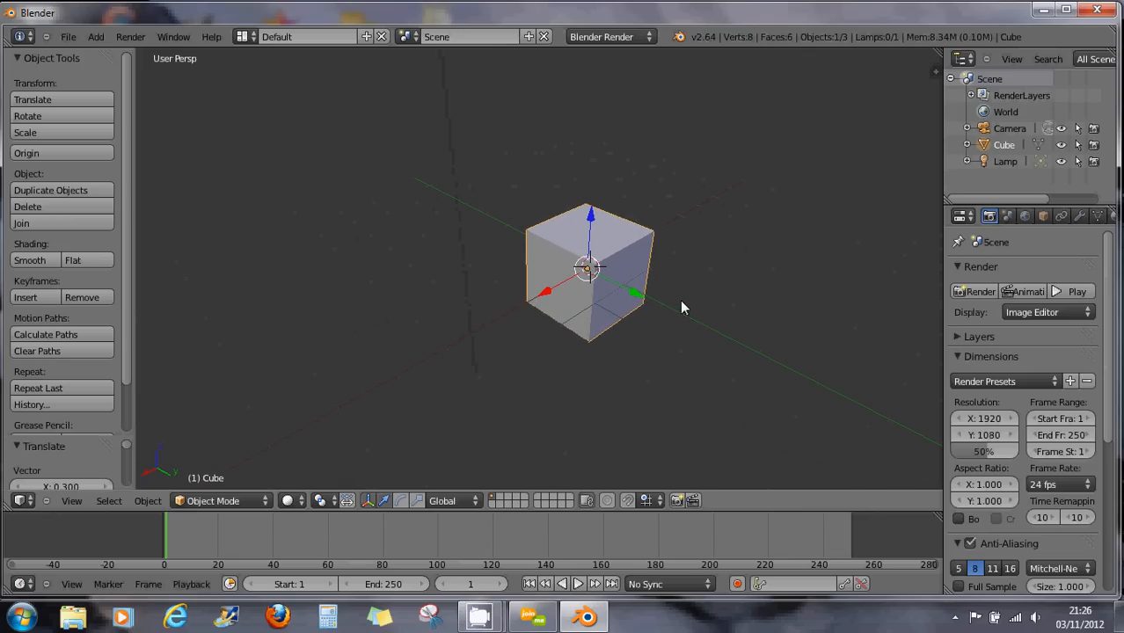
scroll(677, 297, down, 3)
mouse_move(655, 281)
middle_down()
mouse_move(623, 279)
mouse_move(661, 290)
middle_up()
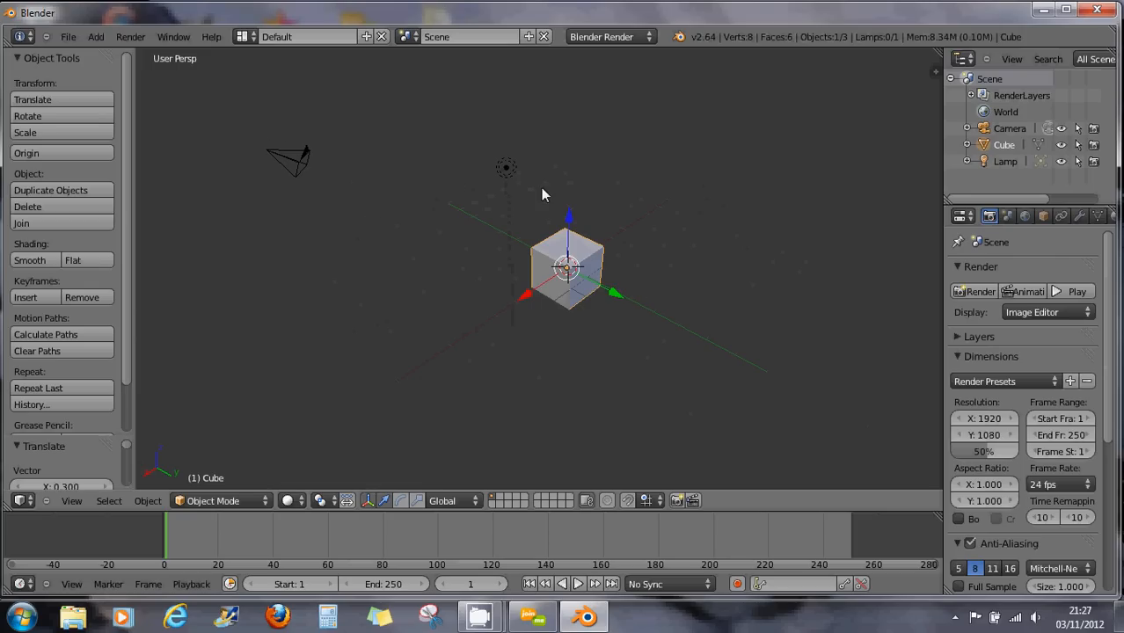
In the user preferences, enable Emulate 3 Button Mouse and Continuous Grab for input, and Zoom To Mouse Position for the interface.
click(67, 36)
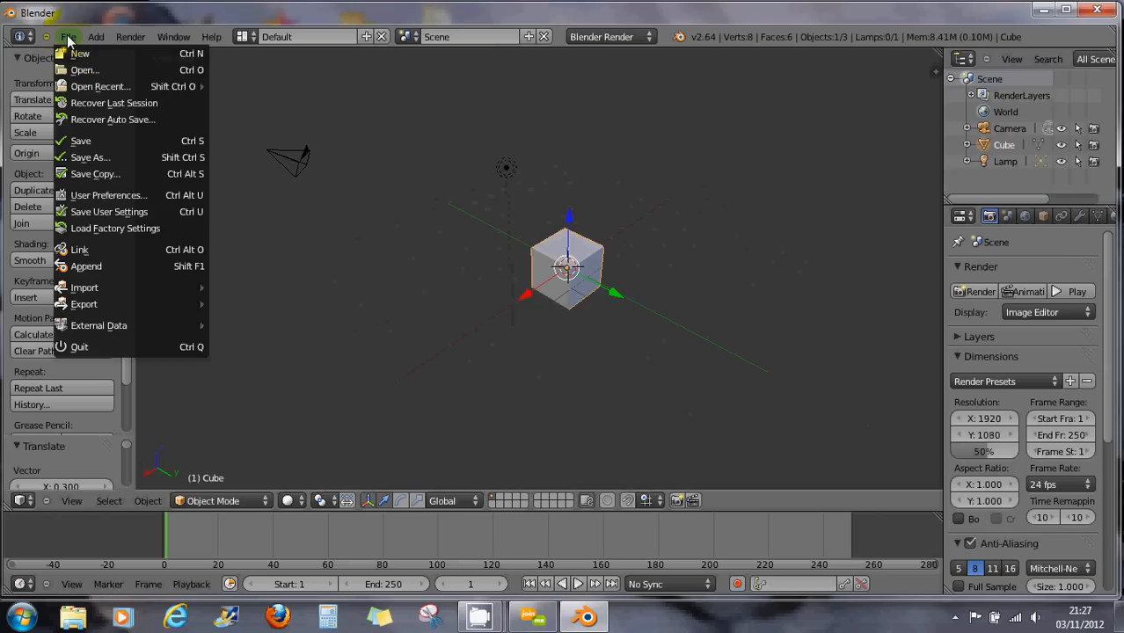
click(141, 202)
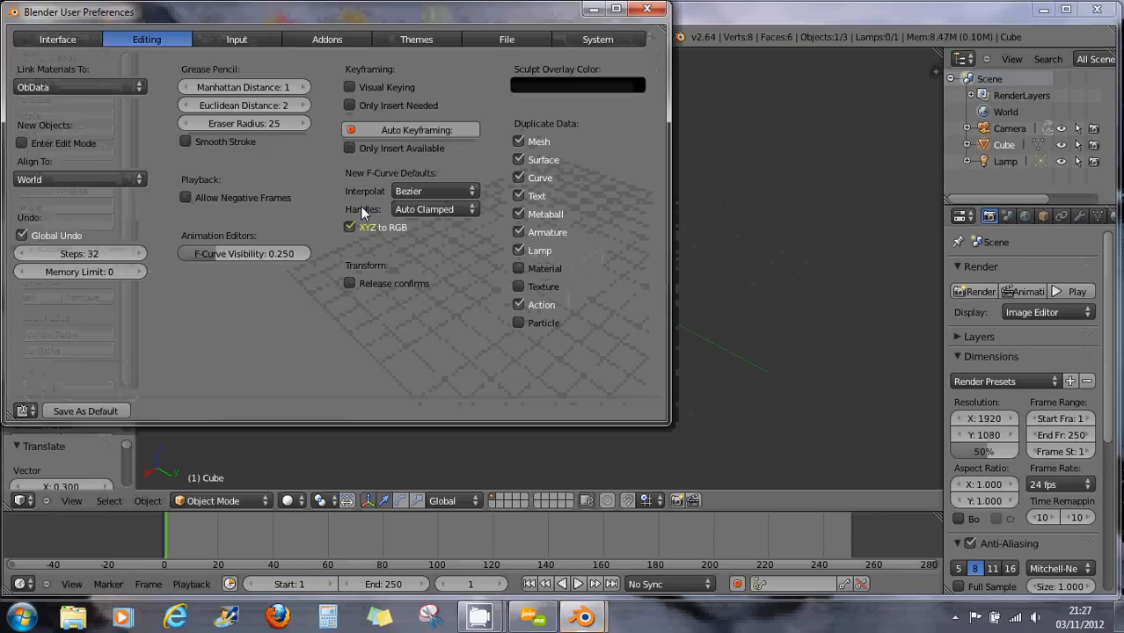
drag(299, 14, 413, 70)
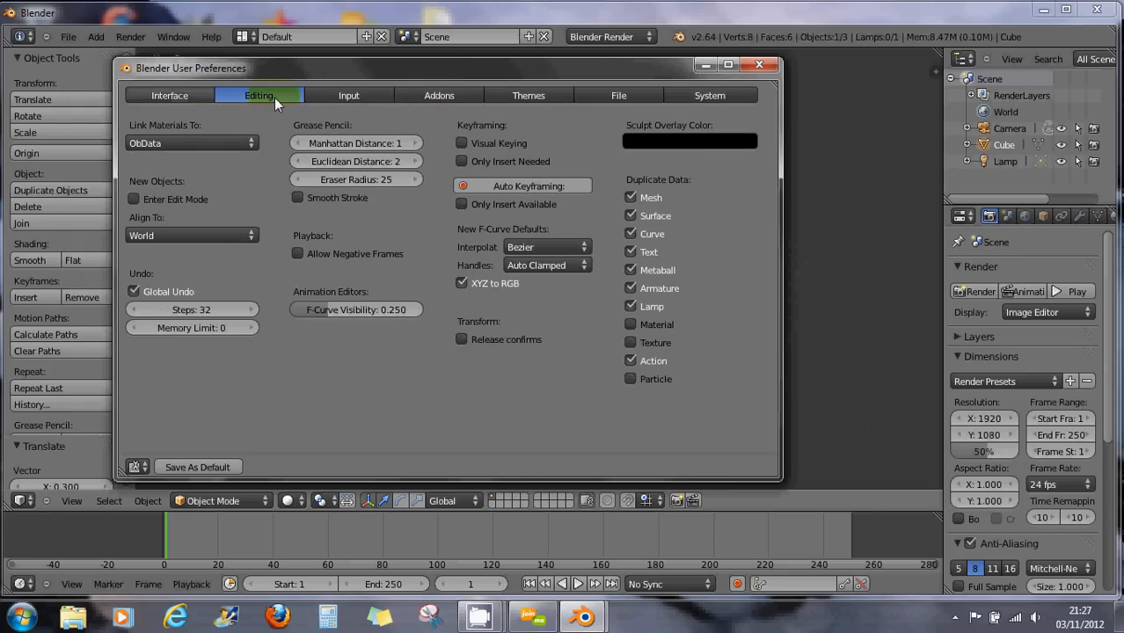
click(348, 94)
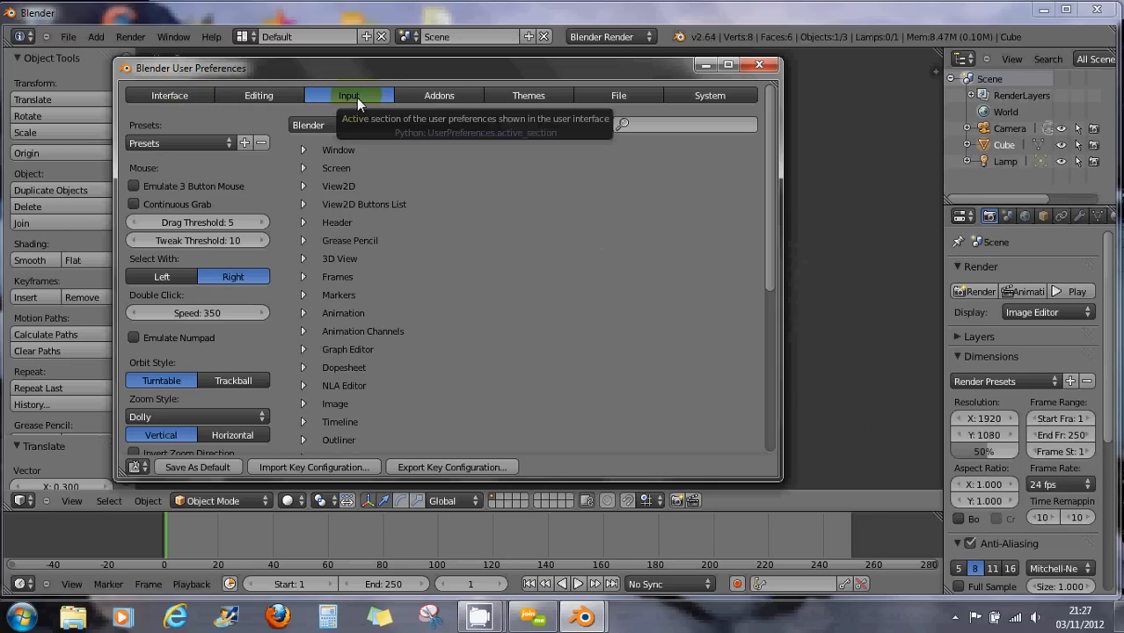
click(148, 186)
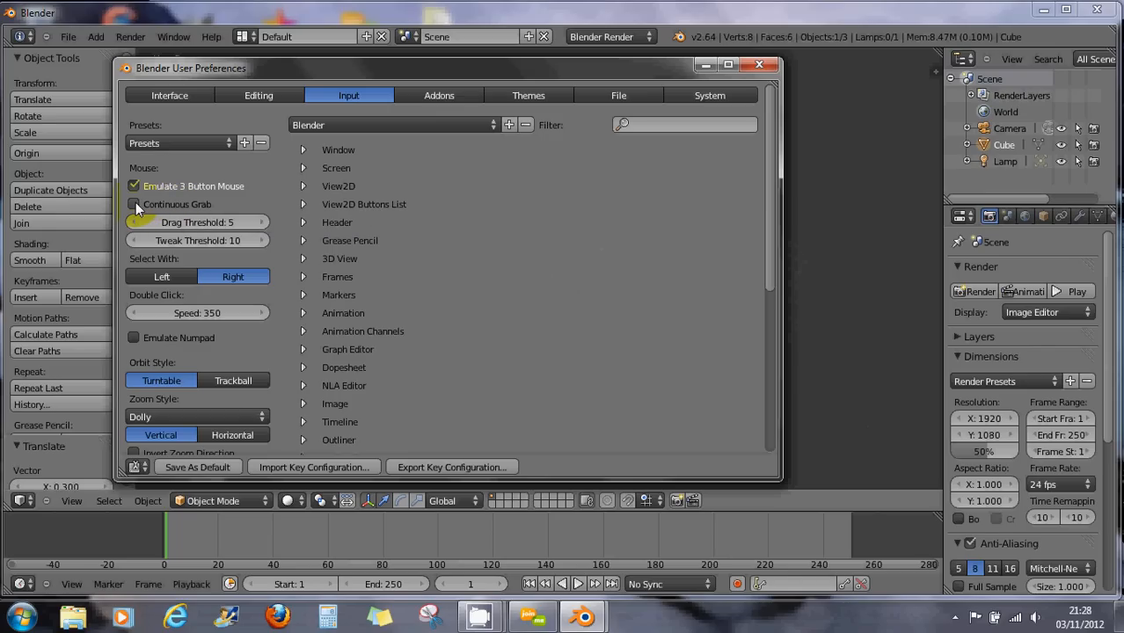
click(136, 202)
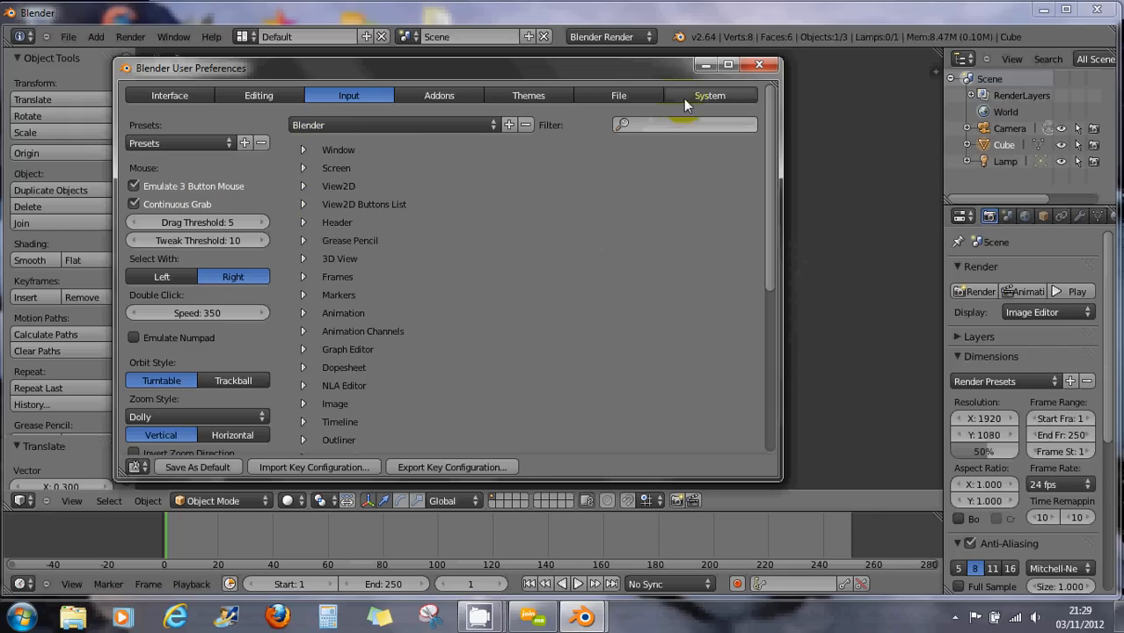
click(182, 96)
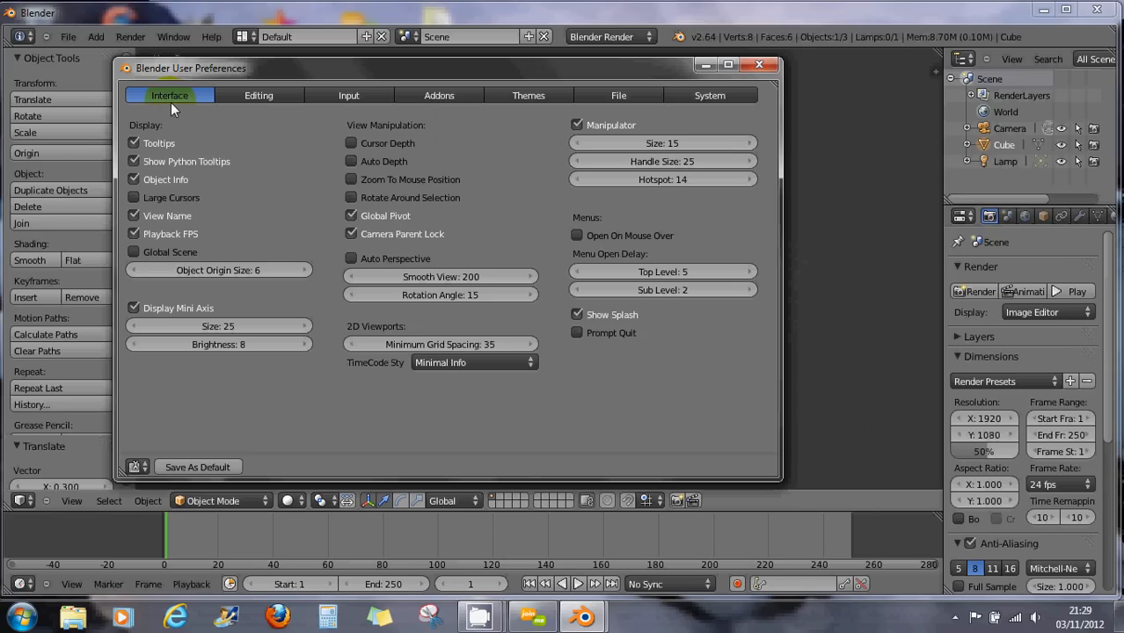
click(351, 180)
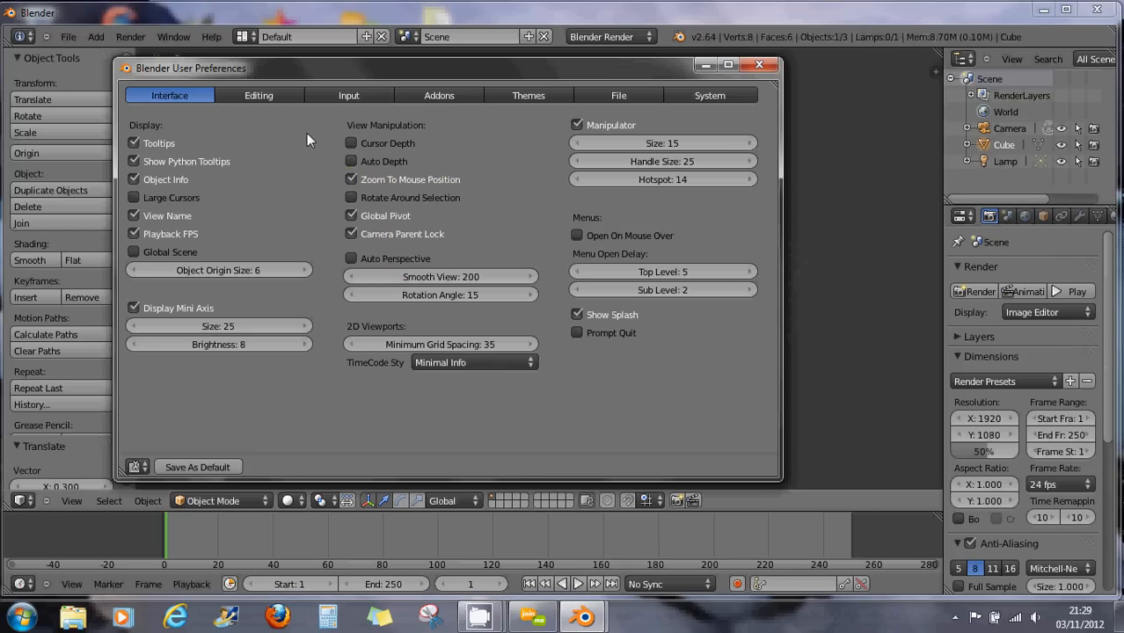
Review the Editing, Themes, File and System sections of the user preferences.
click(258, 93)
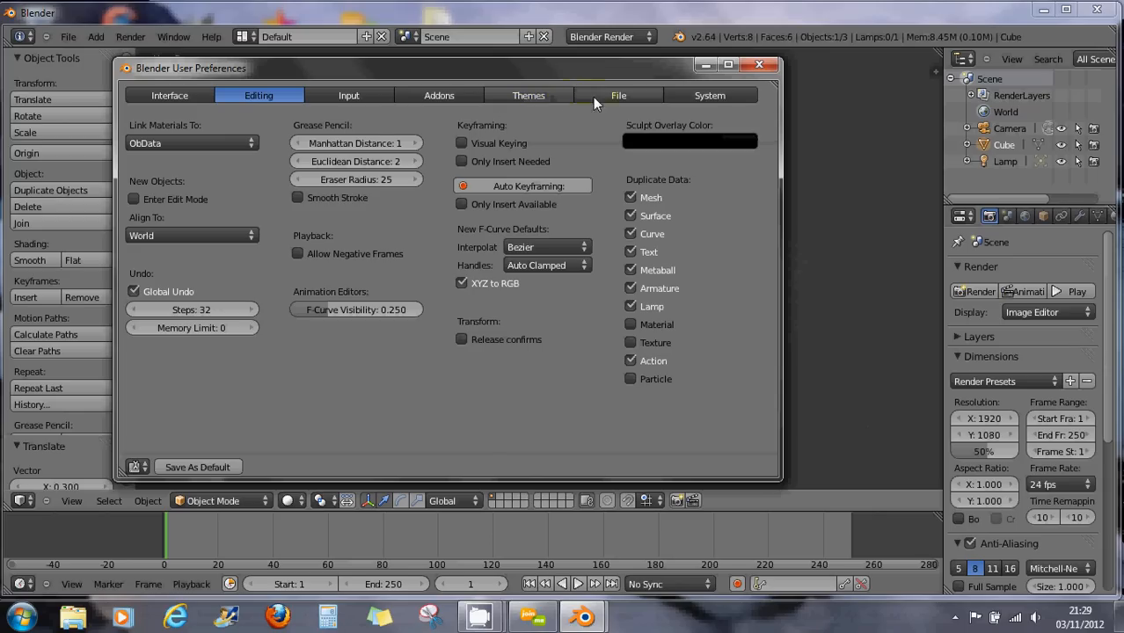
click(536, 96)
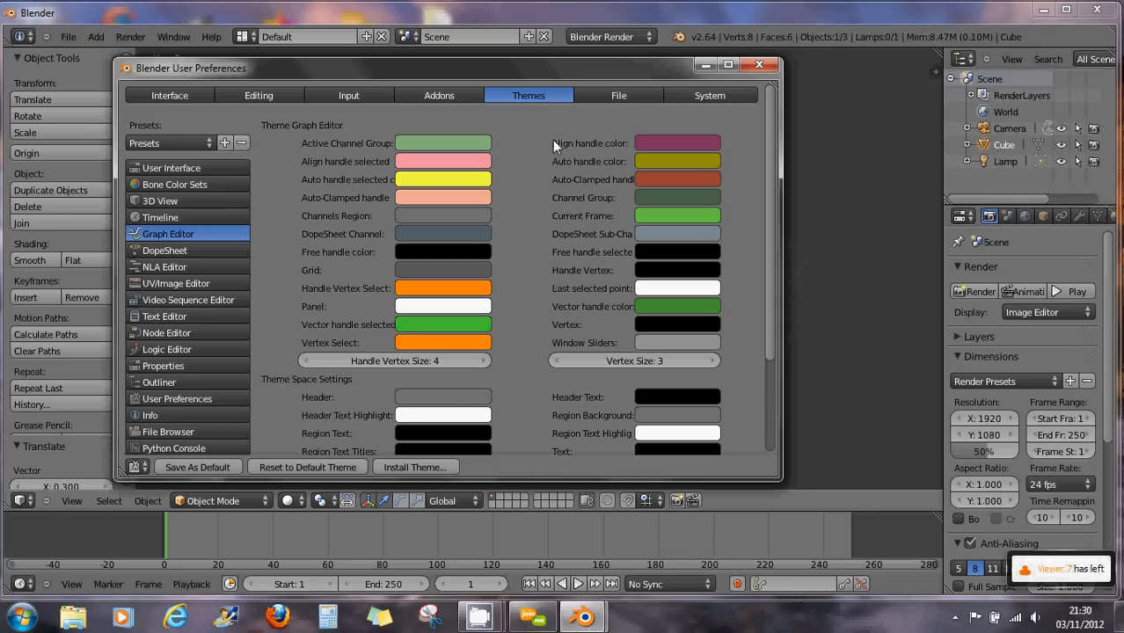
click(633, 95)
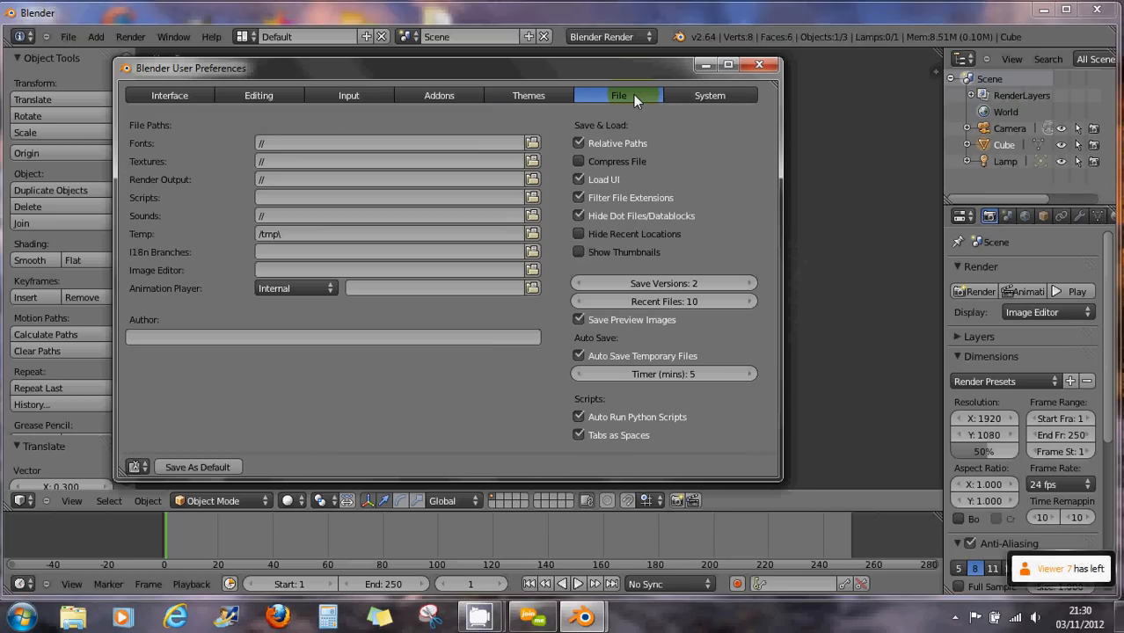
click(725, 93)
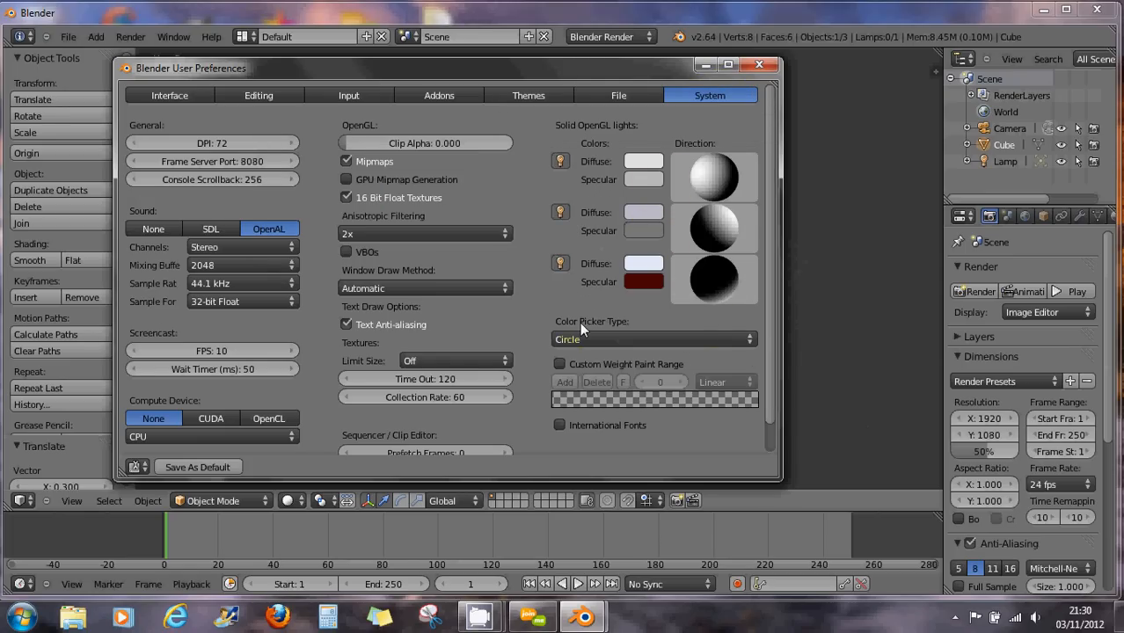
Enable International Fonts in the System preferences and set the language to French (Français).
drag(765, 301, 772, 384)
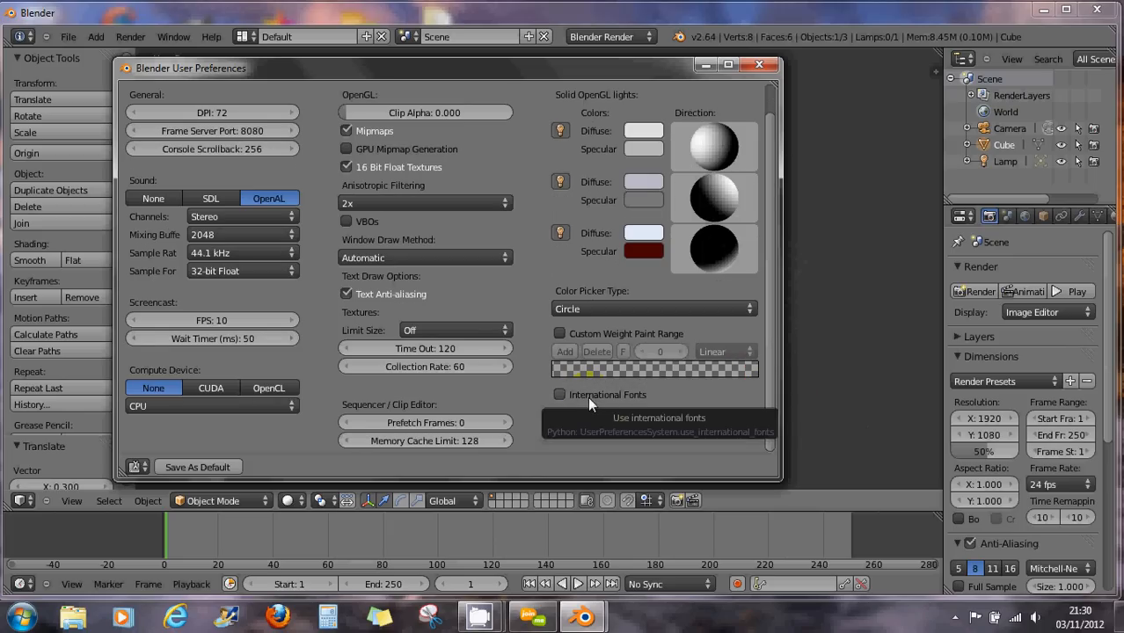
click(560, 395)
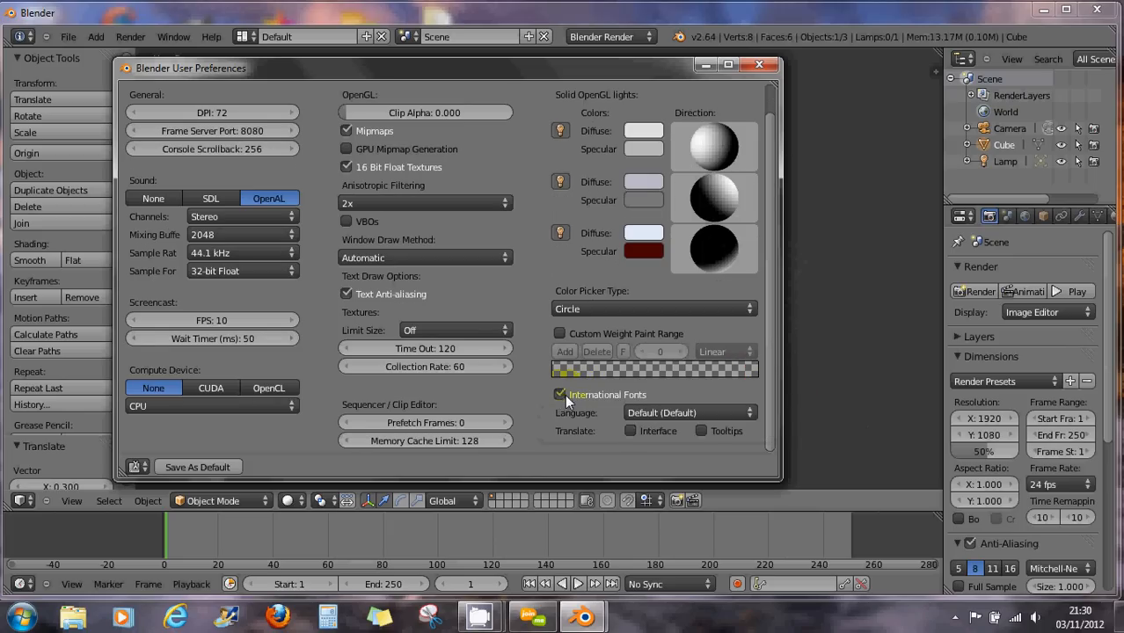
click(675, 414)
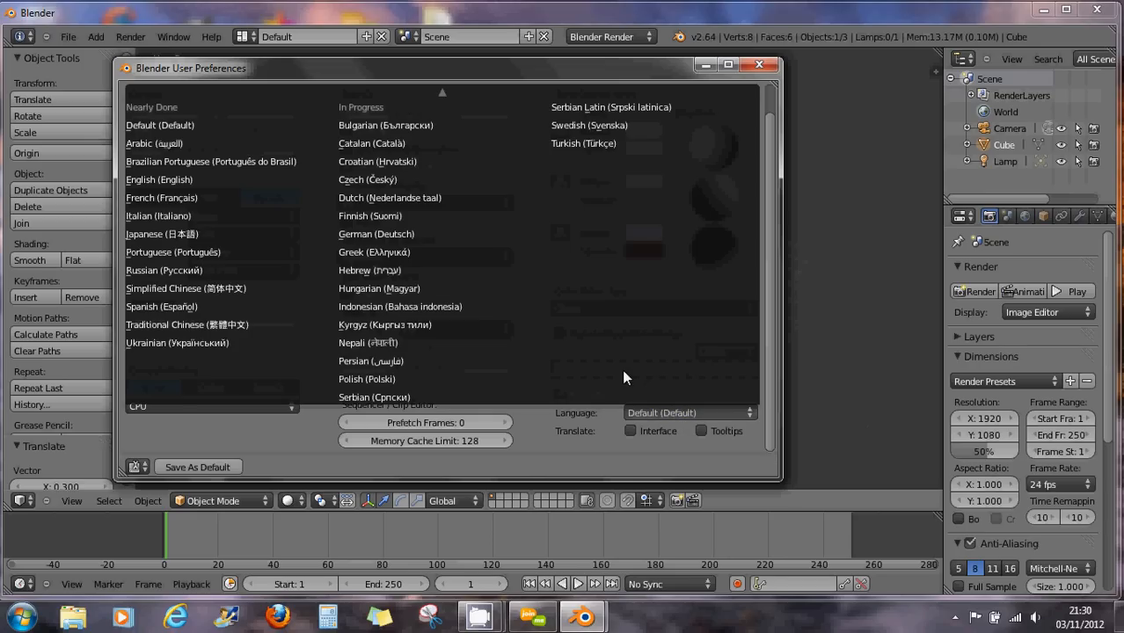
click(190, 199)
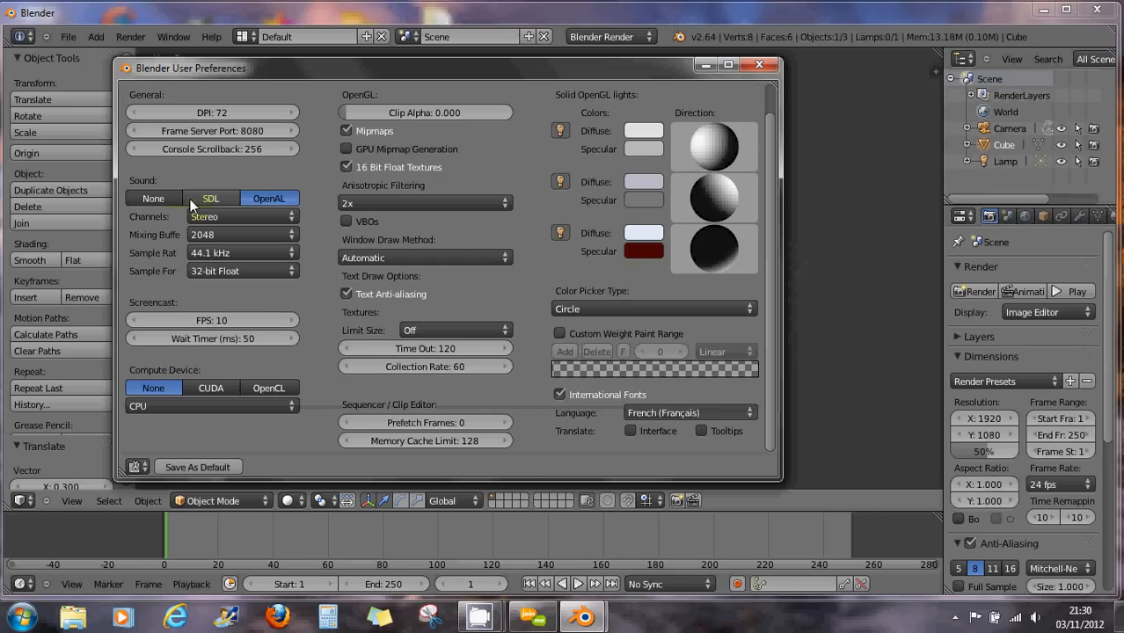
click(641, 413)
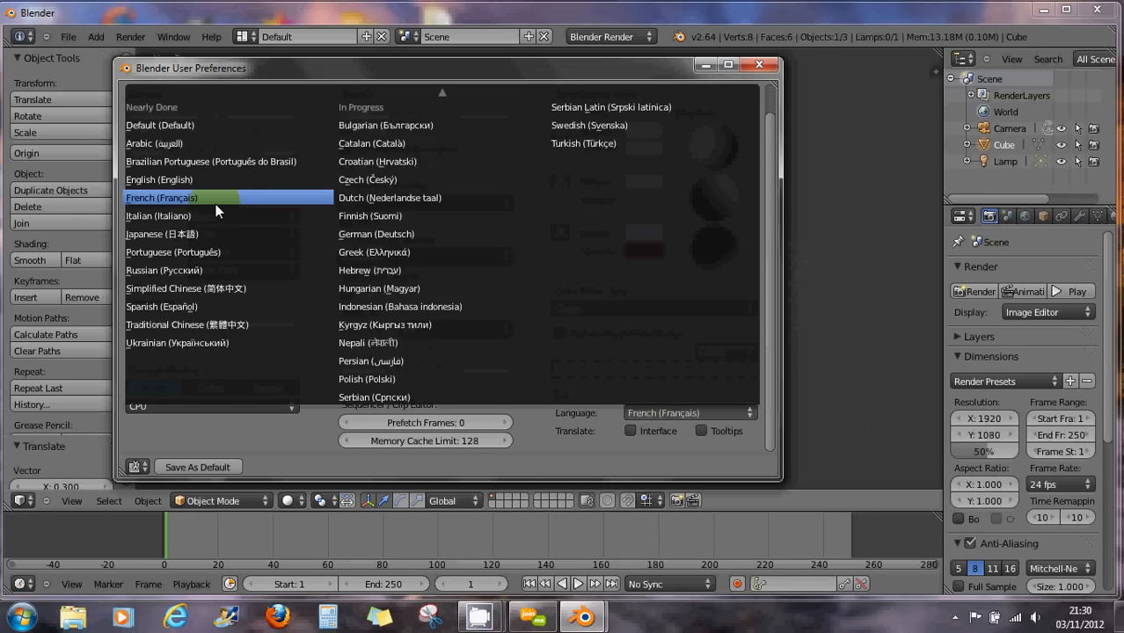
click(215, 204)
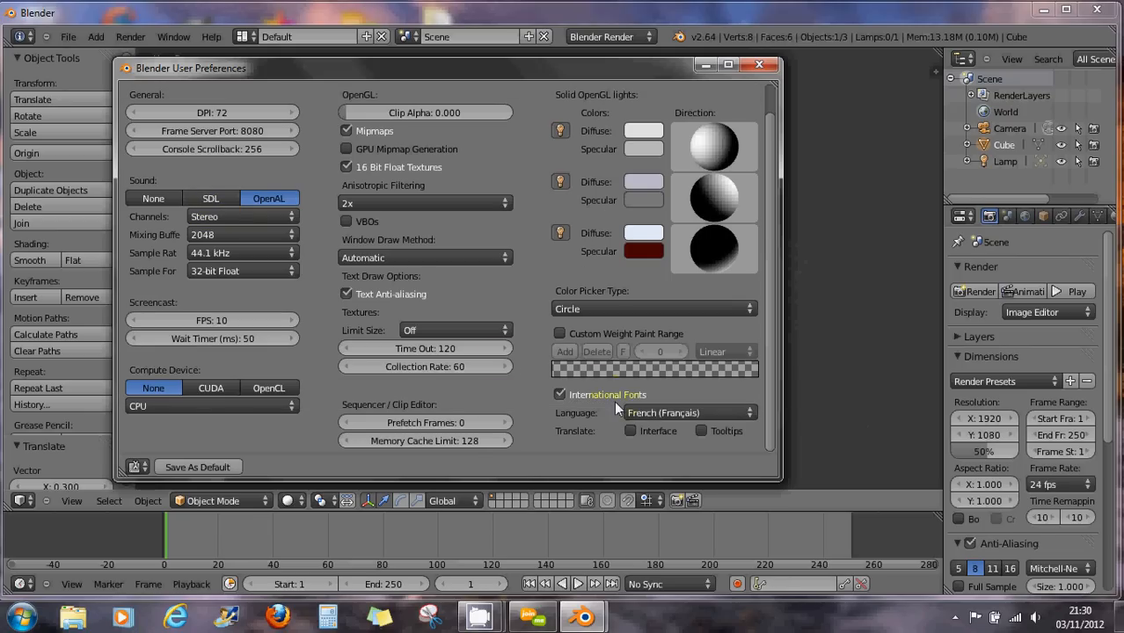
Turn on translation for both the tooltips and the interface, and save the preferences as default.
click(703, 430)
click(631, 431)
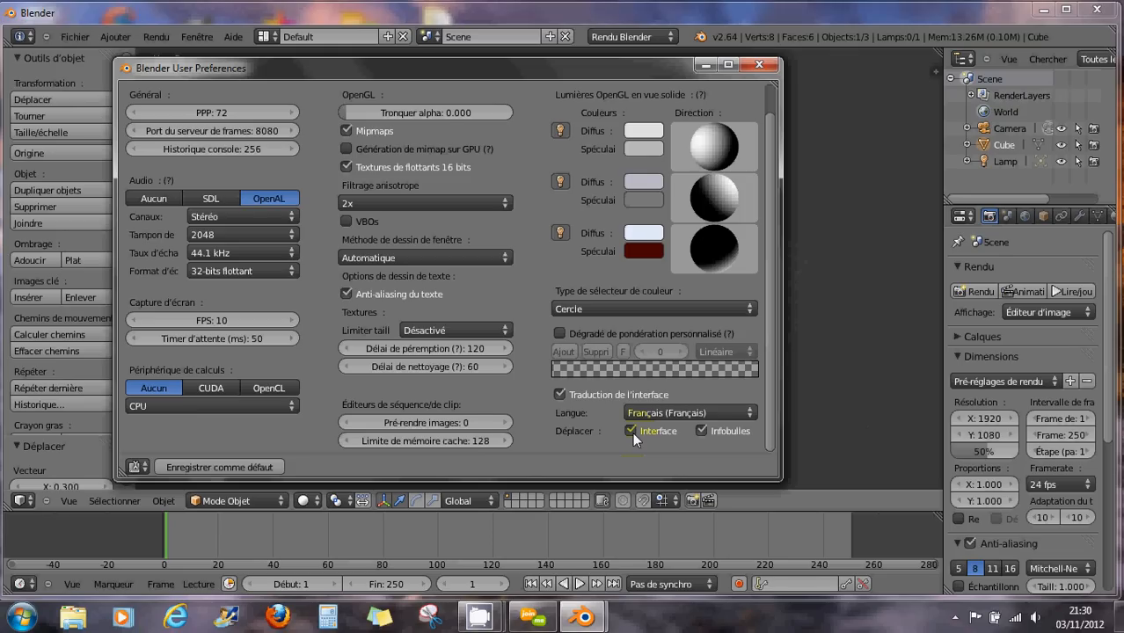
click(630, 431)
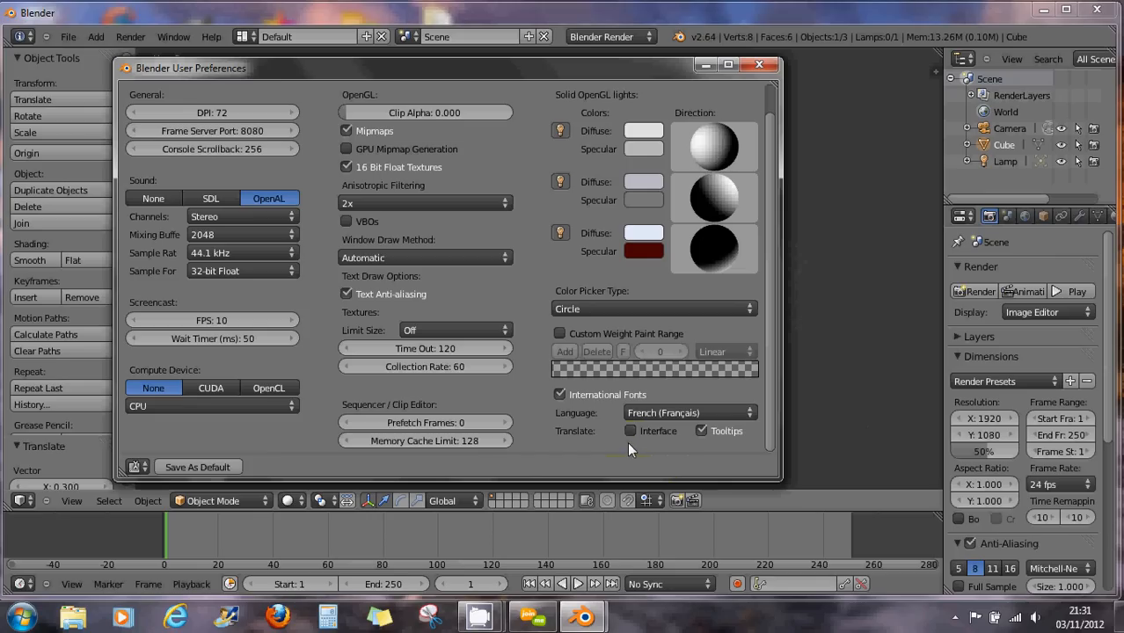
click(645, 431)
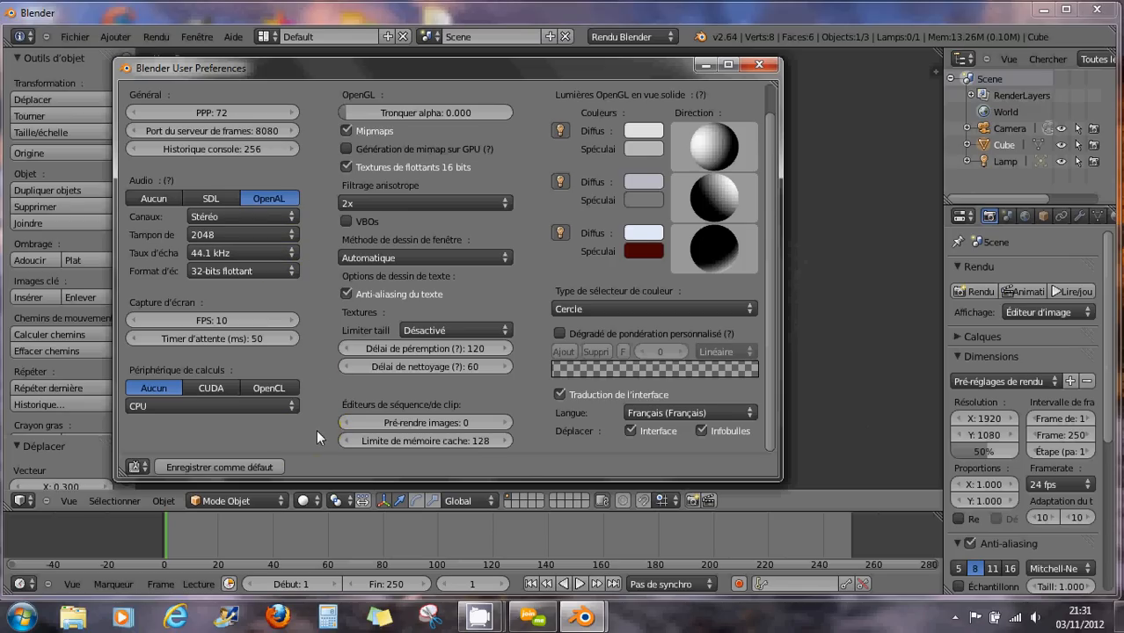
click(270, 469)
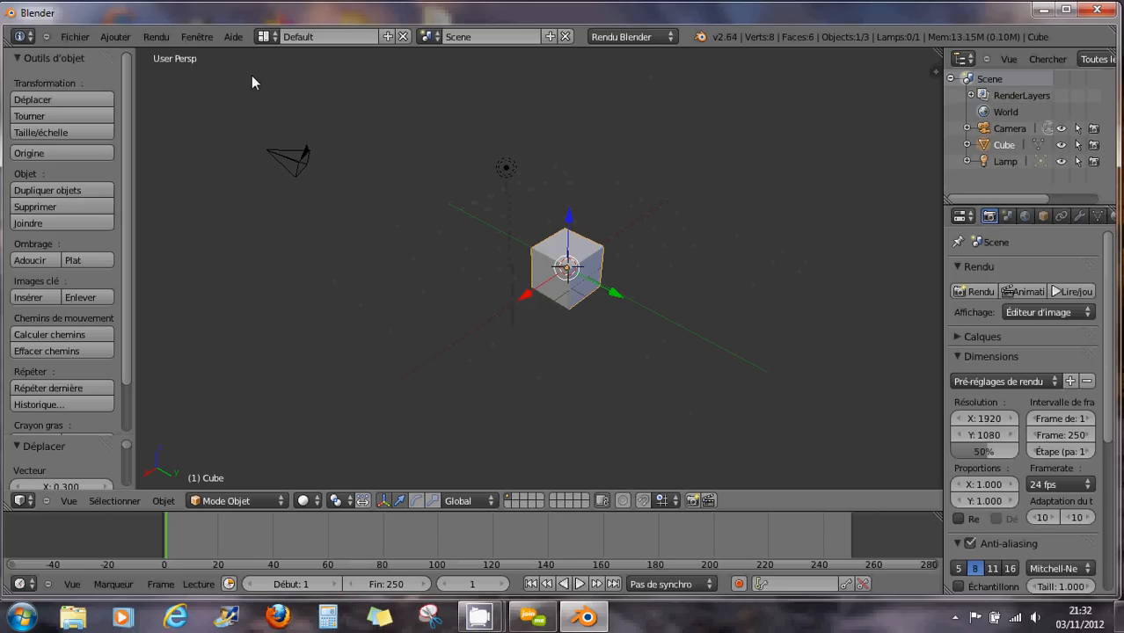
Examine the cube from slightly different angles and bring it closer in the 3D view.
click(547, 278)
scroll(613, 289, up, 1)
scroll(613, 289, down, 1)
mouse_move(650, 282)
middle_down()
mouse_move(517, 248)
mouse_move(509, 276)
mouse_move(602, 306)
mouse_move(668, 282)
mouse_move(668, 258)
mouse_move(640, 293)
middle_up()
scroll(636, 296, up, 1)
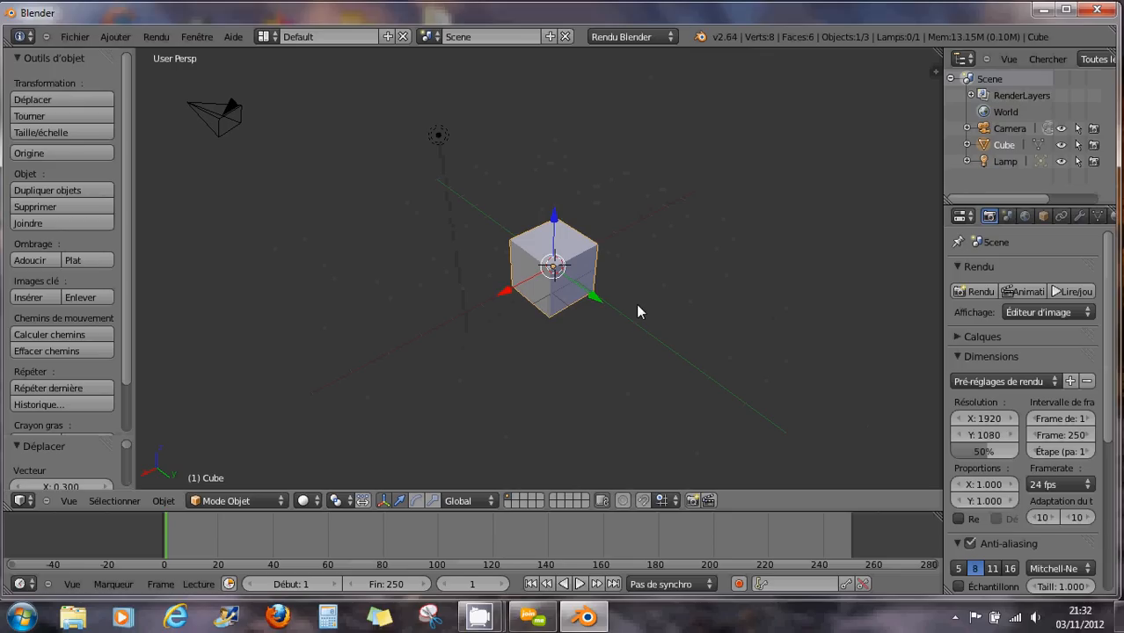
middle_drag(637, 312, 599, 308)
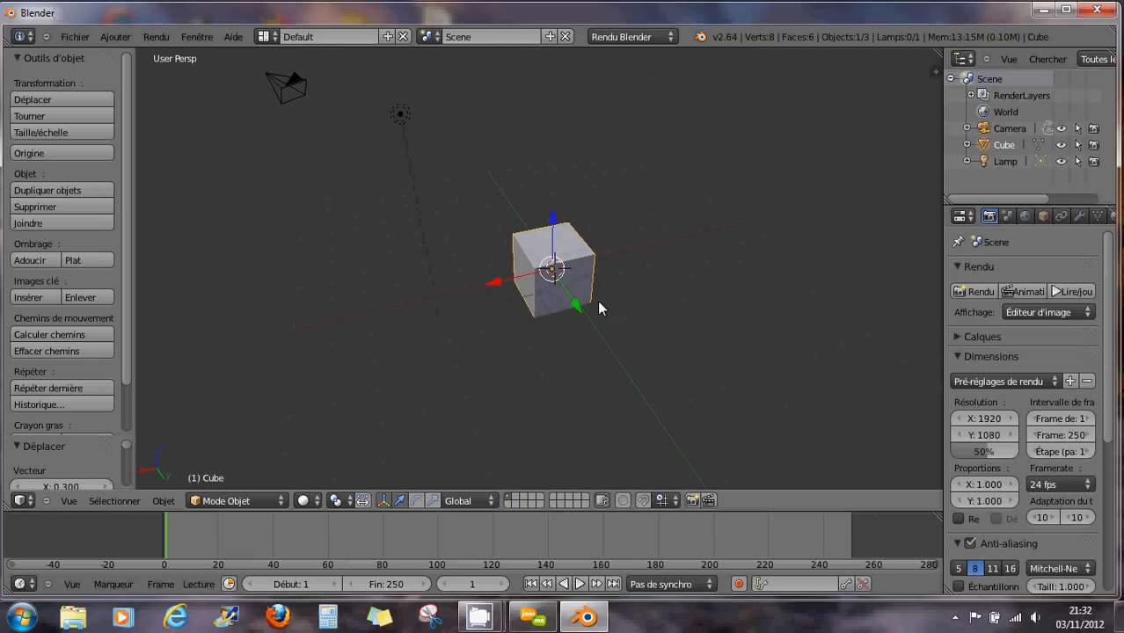
ctrl+middle_drag(599, 302, 684, 360)
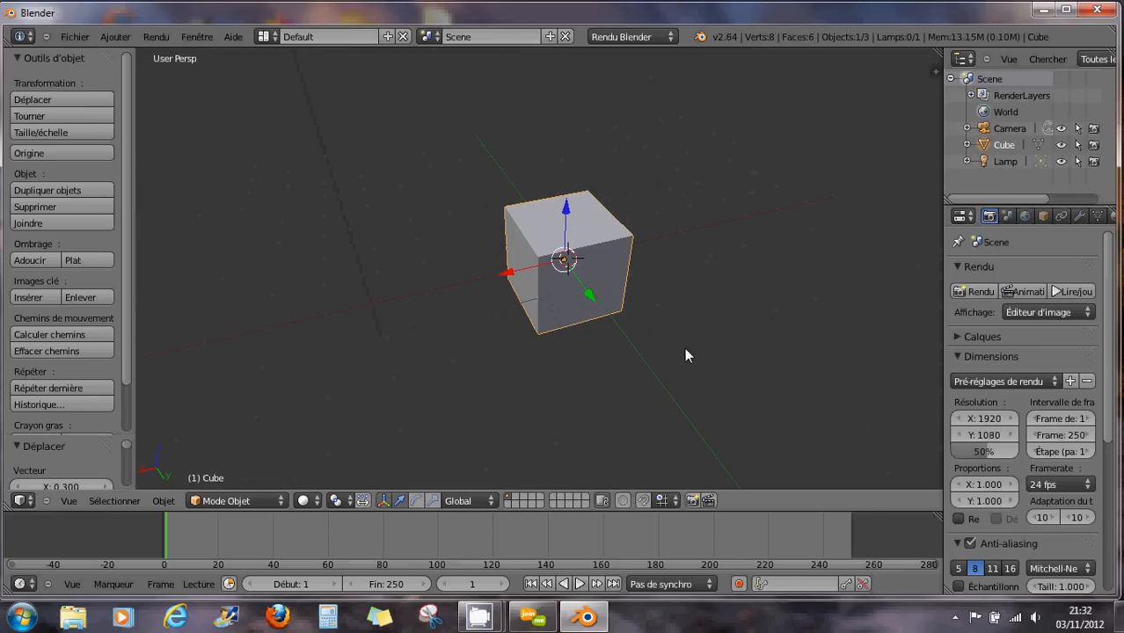
Orbit around the cube from farther away to examine its other sides relative to the lamp and camera.
mouse_move(685, 334)
middle_down()
mouse_move(610, 318)
mouse_move(706, 312)
mouse_move(710, 346)
mouse_move(751, 343)
mouse_move(700, 343)
mouse_move(670, 324)
middle_up()
scroll(700, 337, down, 2)
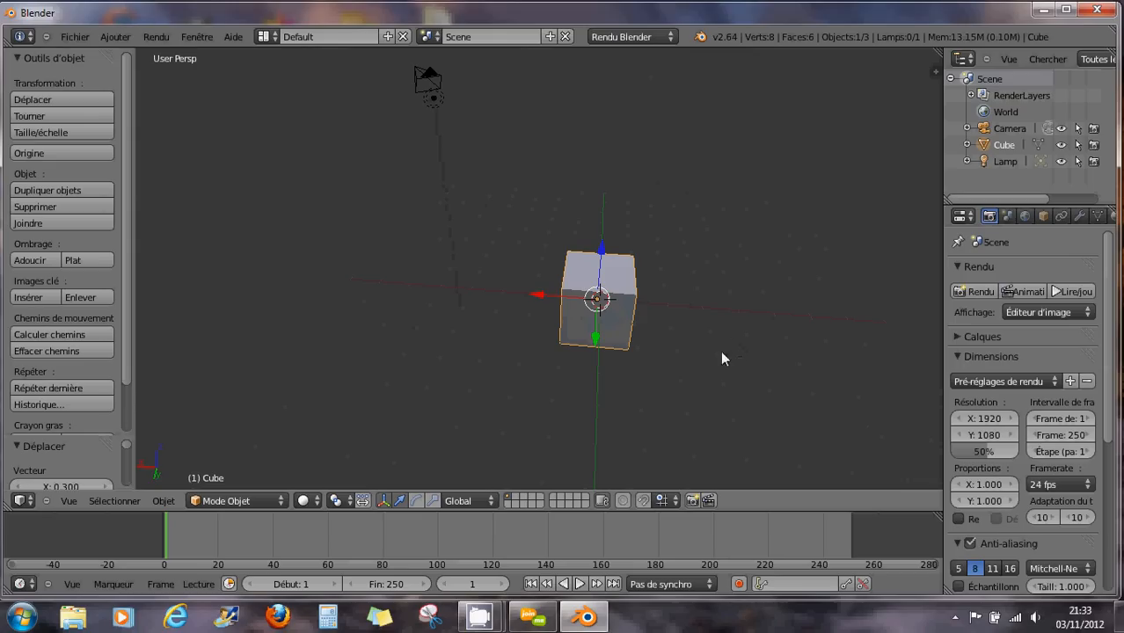
mouse_move(749, 353)
middle_down()
mouse_move(741, 334)
mouse_move(764, 340)
middle_up()
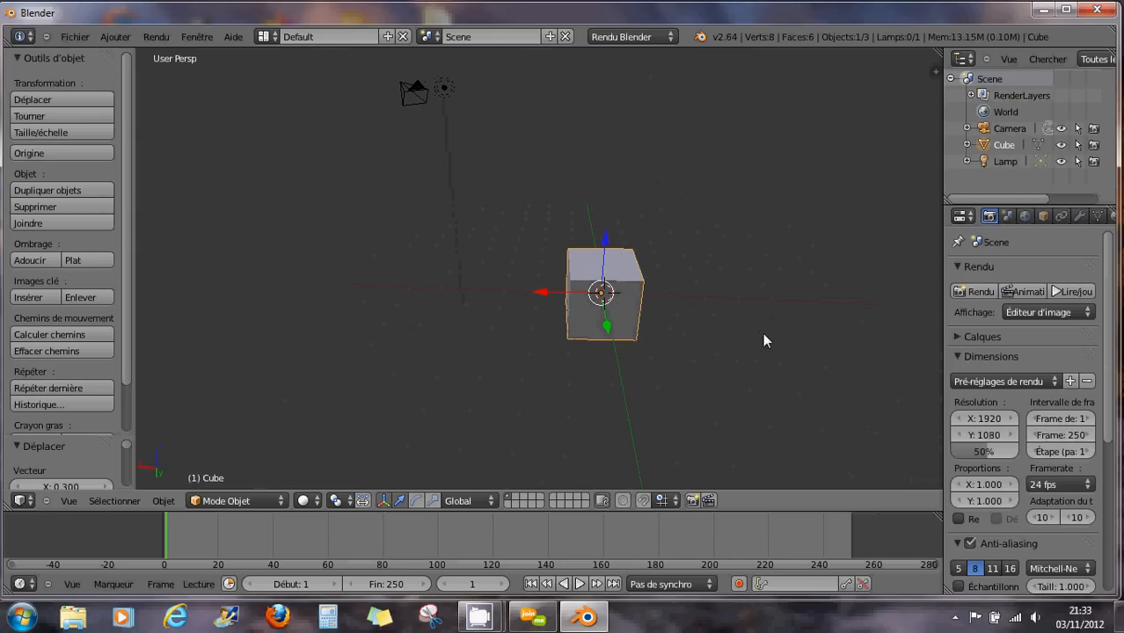
middle_drag(665, 343, 732, 348)
mouse_move(574, 311)
middle_down()
mouse_move(622, 335)
mouse_move(715, 344)
mouse_move(544, 337)
mouse_move(652, 345)
mouse_move(563, 341)
mouse_move(614, 341)
mouse_move(640, 309)
mouse_move(510, 343)
mouse_move(574, 321)
mouse_move(570, 330)
middle_up()
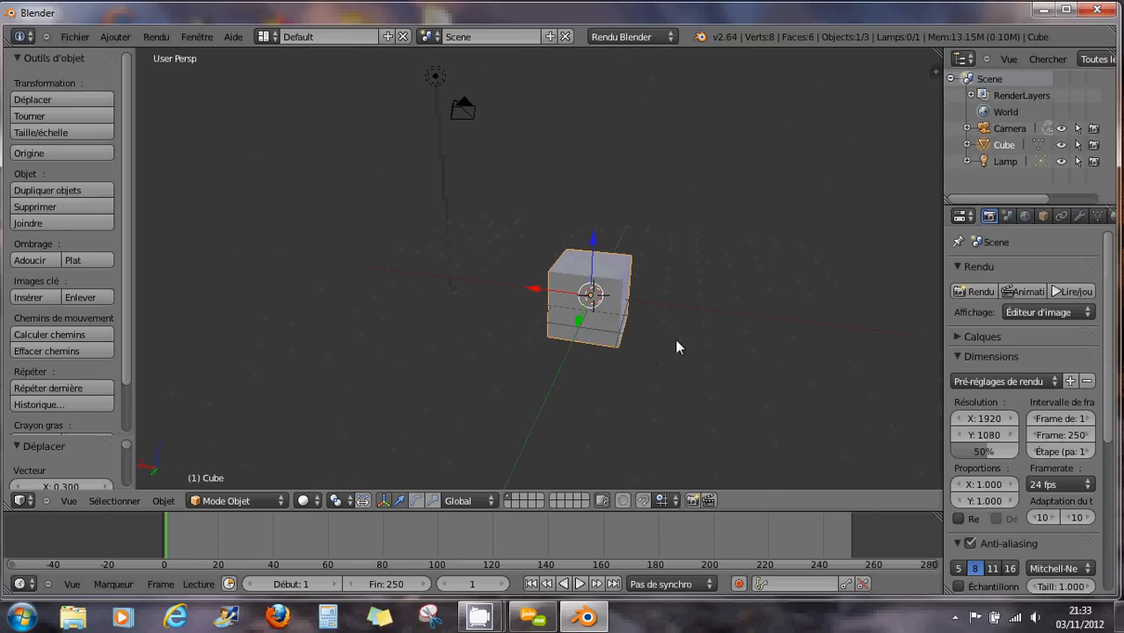
mouse_move(677, 347)
middle_down()
mouse_move(635, 347)
mouse_move(665, 333)
middle_up()
middle_drag(591, 311, 599, 349)
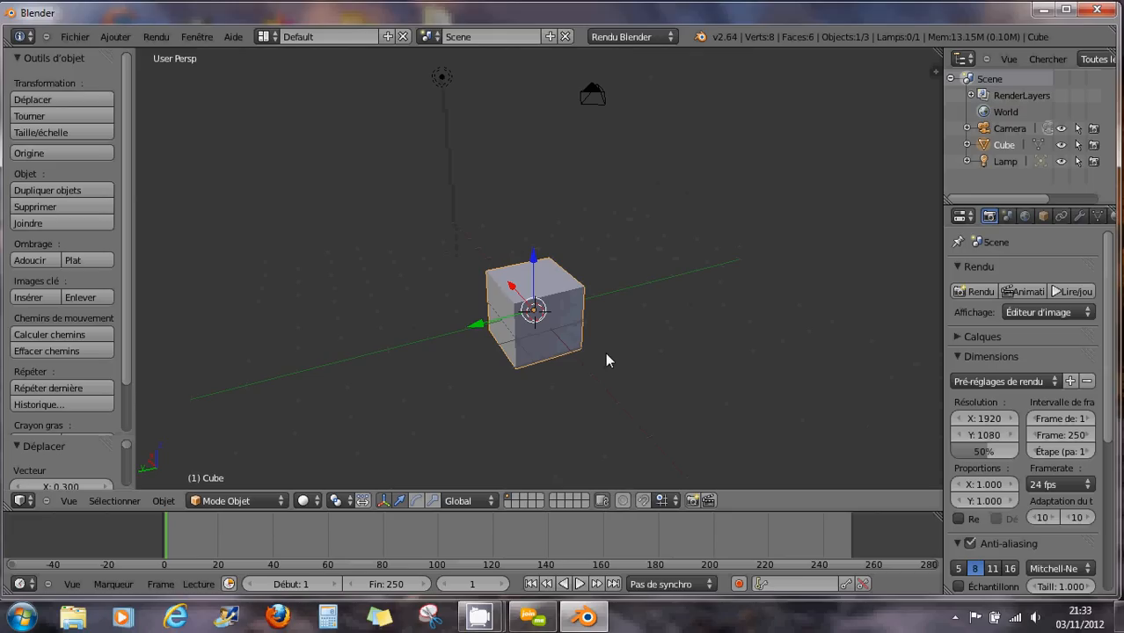
Compare the top, front, camera and right views of the scene, ending in the top view.
key(KP_7)
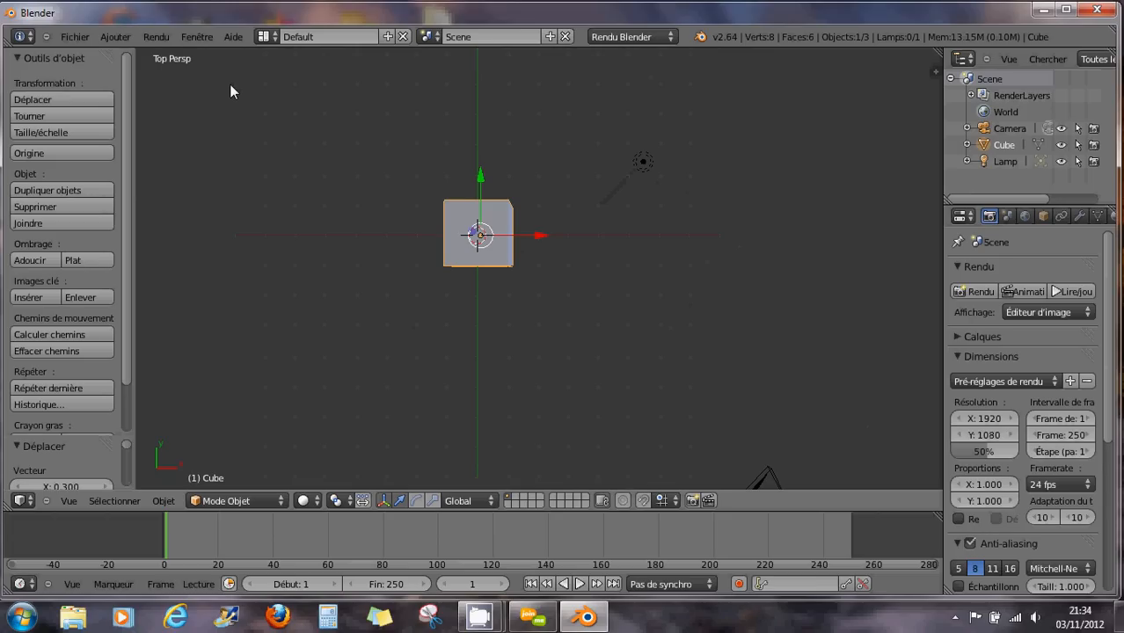
key(KP_1)
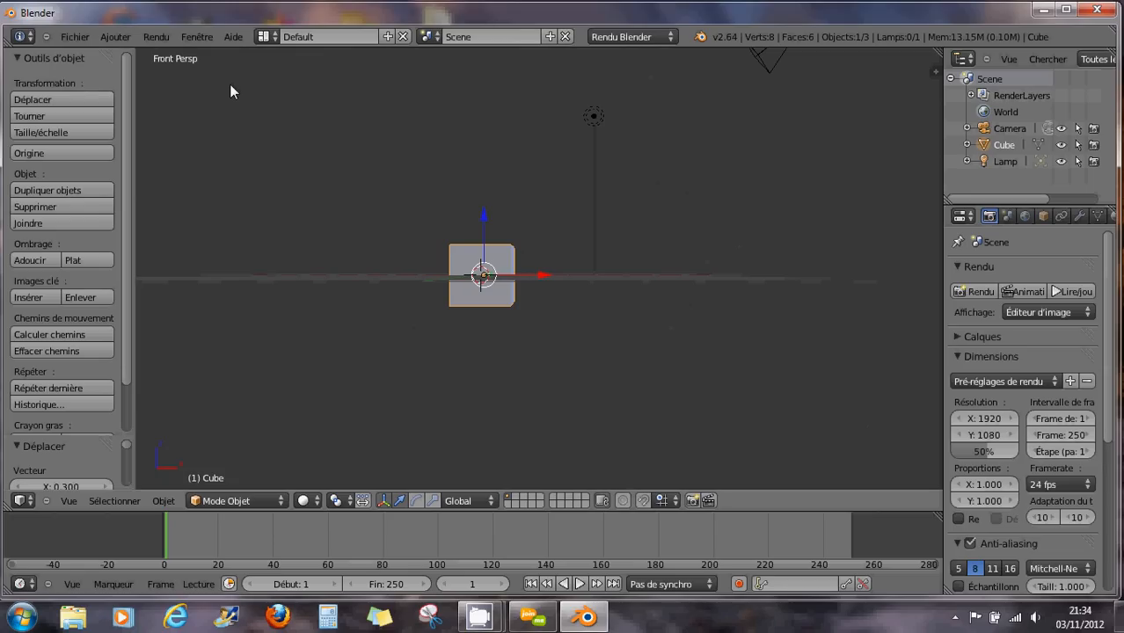
key(KP_7)
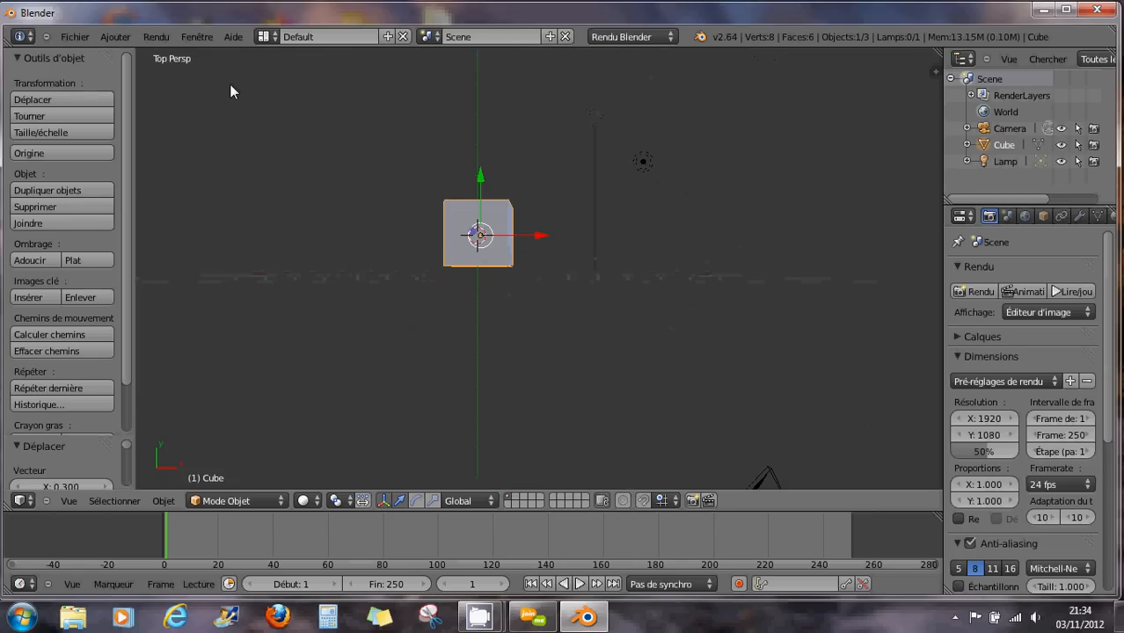
key(KP_1)
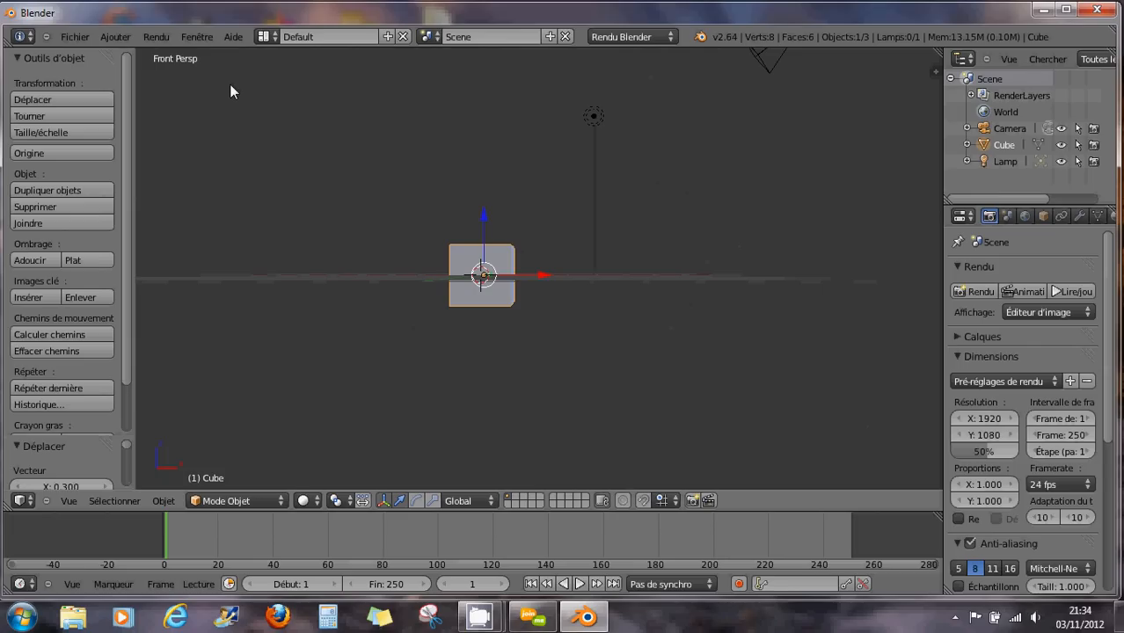
key(KP_0)
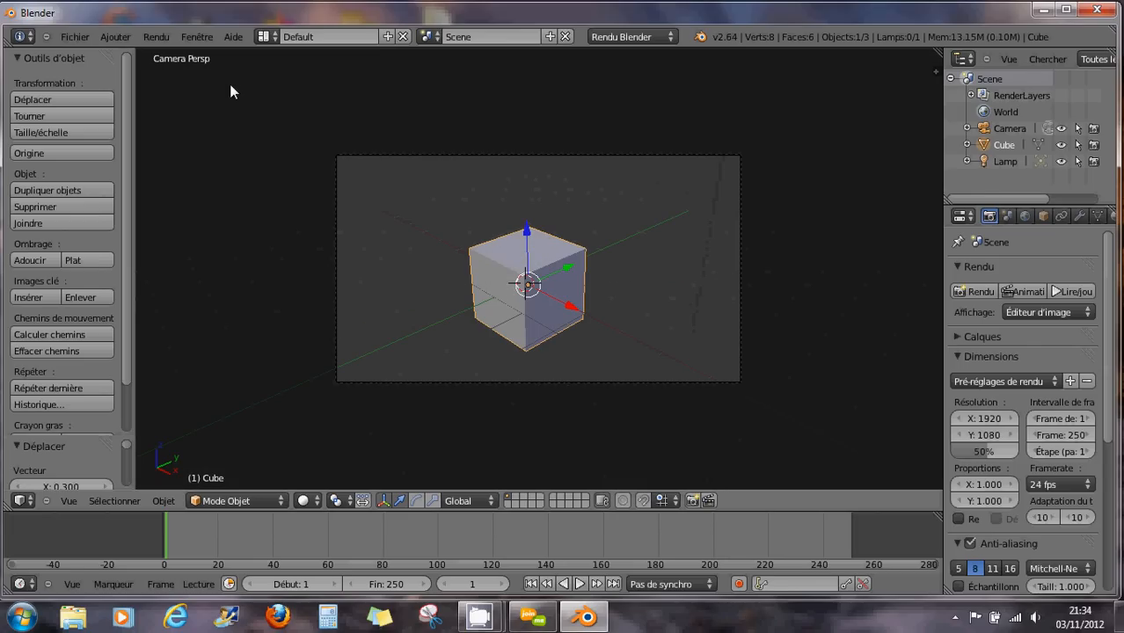
key(KP_1)
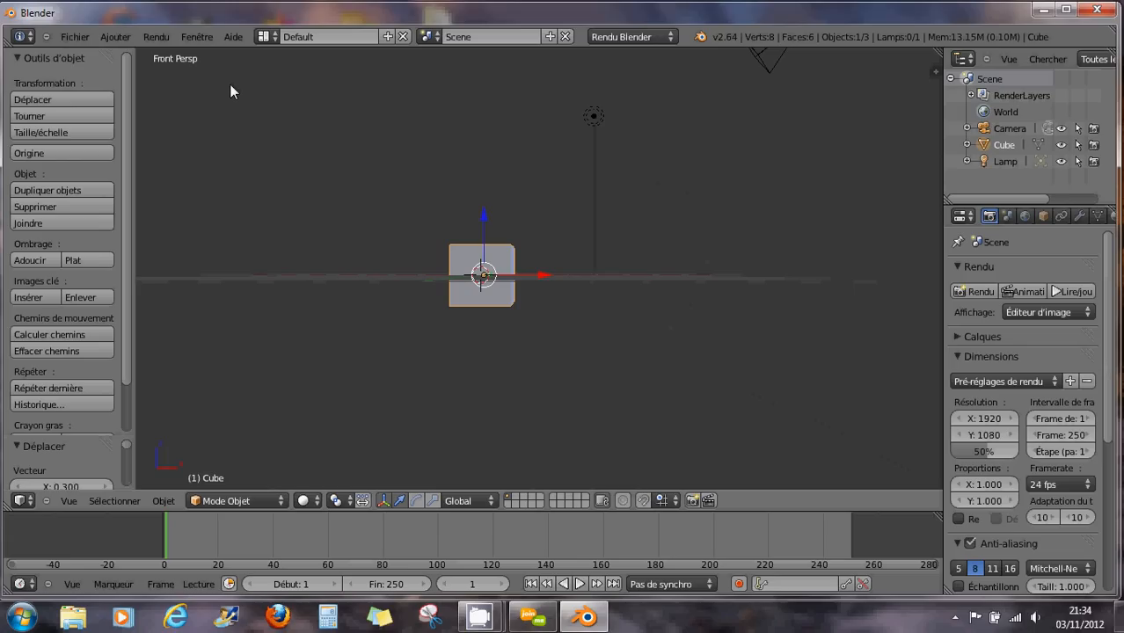
key(KP_3)
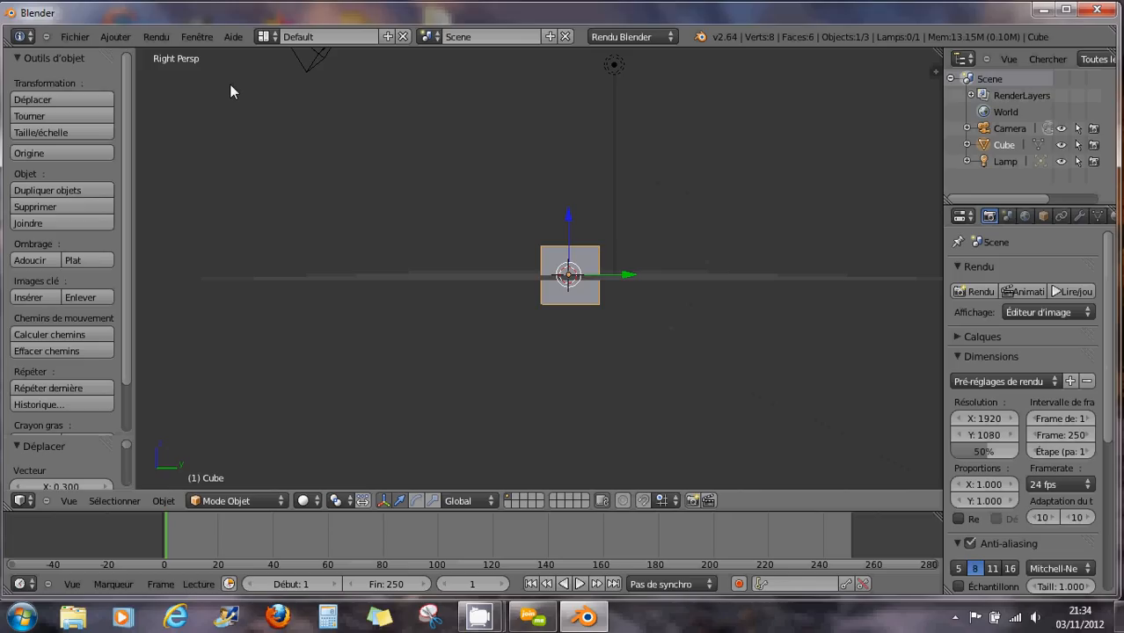
key(KP_1)
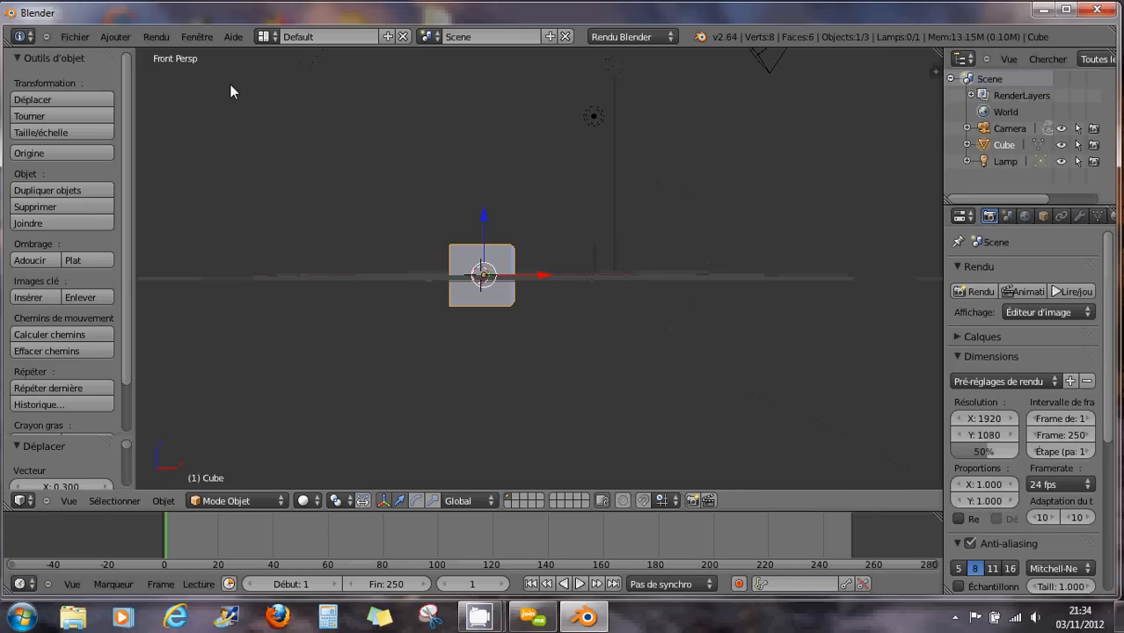
key(KP_7)
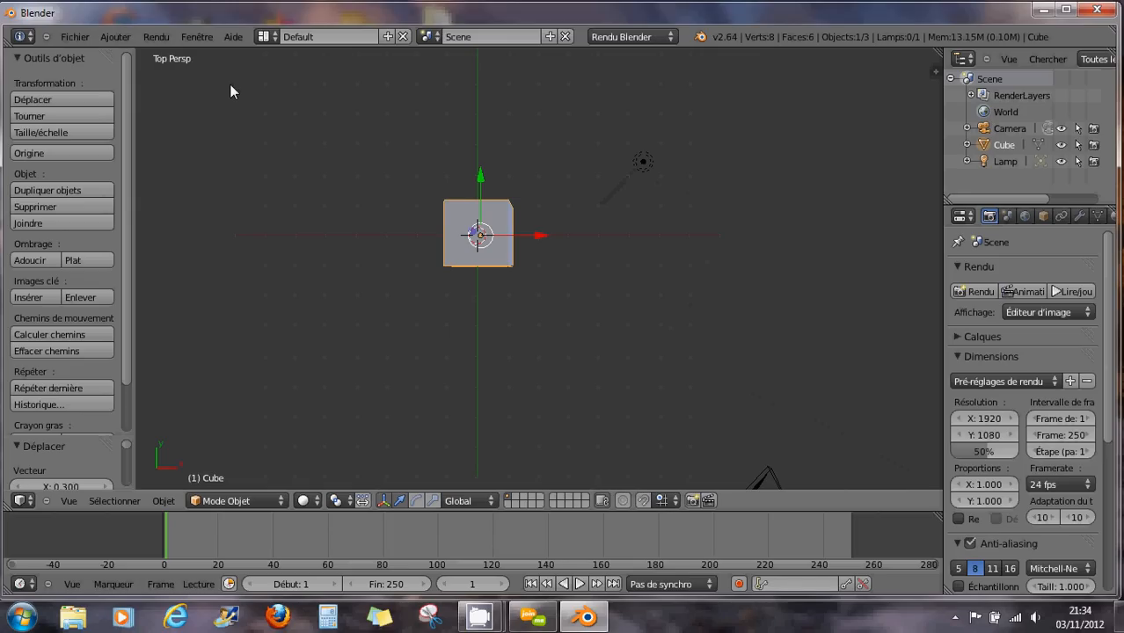
Tilt the view of the cube downward and back upward in fixed increments.
key(KP_2)
key(KP_2)
key(KP_2)
key(KP_2)
key(KP_2)
key(KP_2)
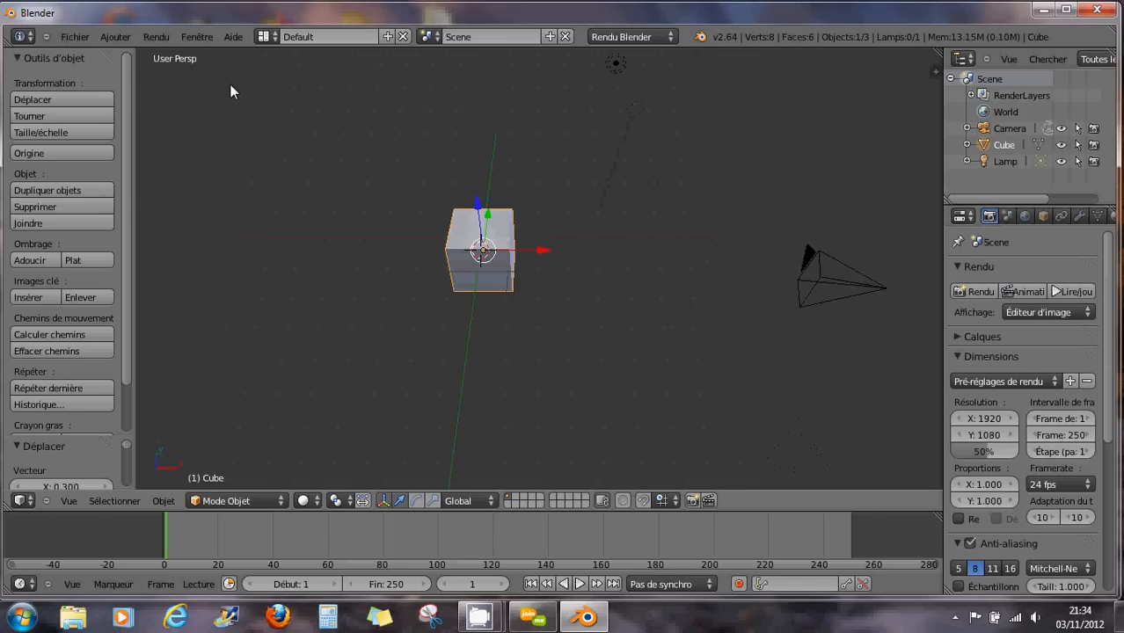
key(KP_8)
key(KP_8)
key(KP_8)
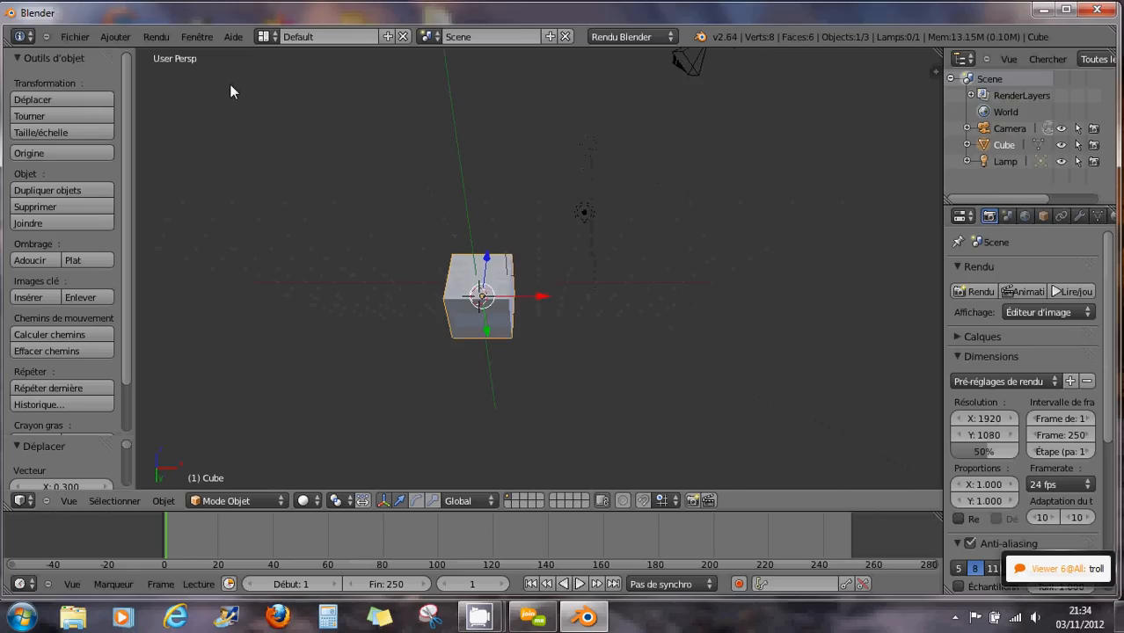
Rotate the view sideways around the cube in fixed increments, in both directions.
key(KP_4)
key(KP_4)
key(KP_4)
key(KP_4)
key(KP_4)
key(KP_4)
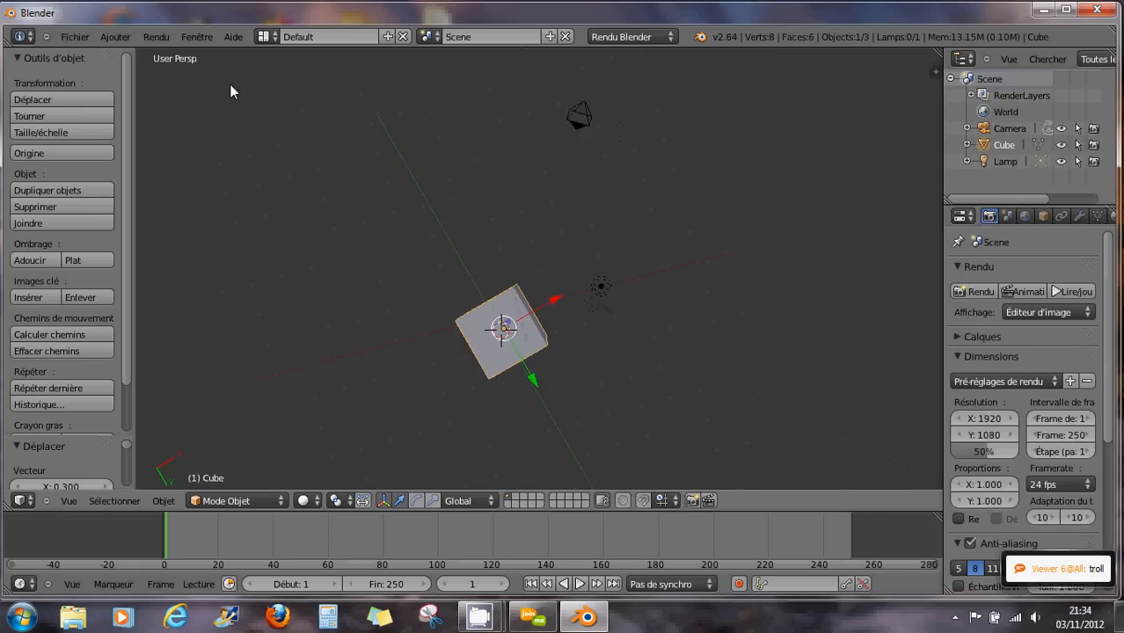
key(KP_6)
key(KP_6)
key(KP_6)
key(KP_6)
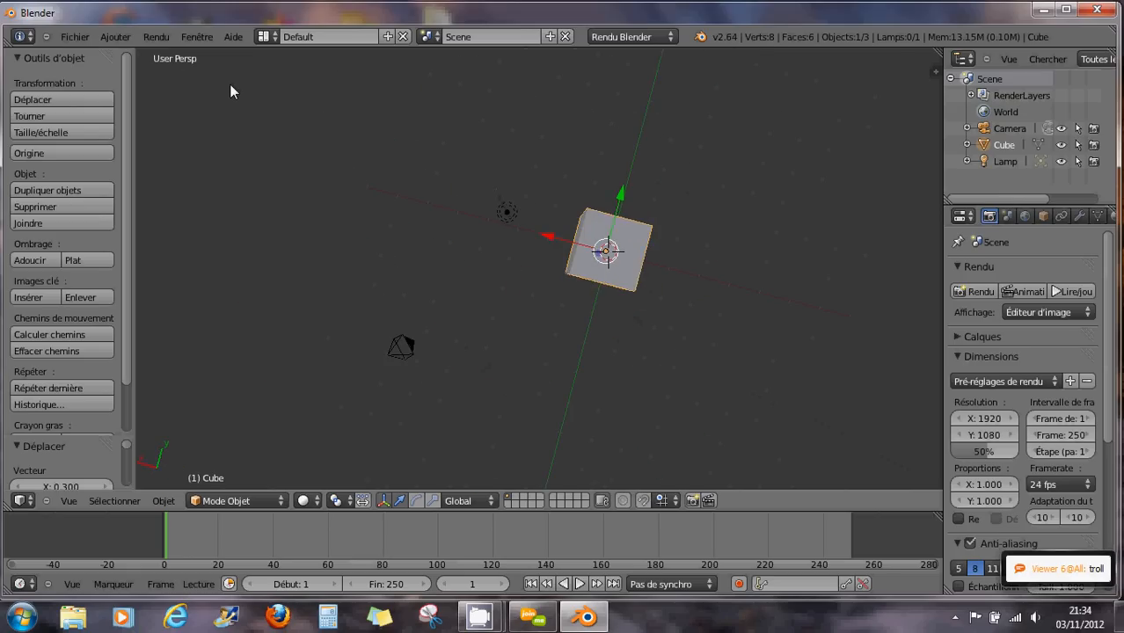
Combine incremental vertical and sideways rotations to examine the cube from below, from the side and from above.
key(KP_8)
key(KP_8)
key(KP_8)
key(KP_8)
key(KP_6)
key(KP_6)
key(KP_6)
key(KP_6)
key(KP_6)
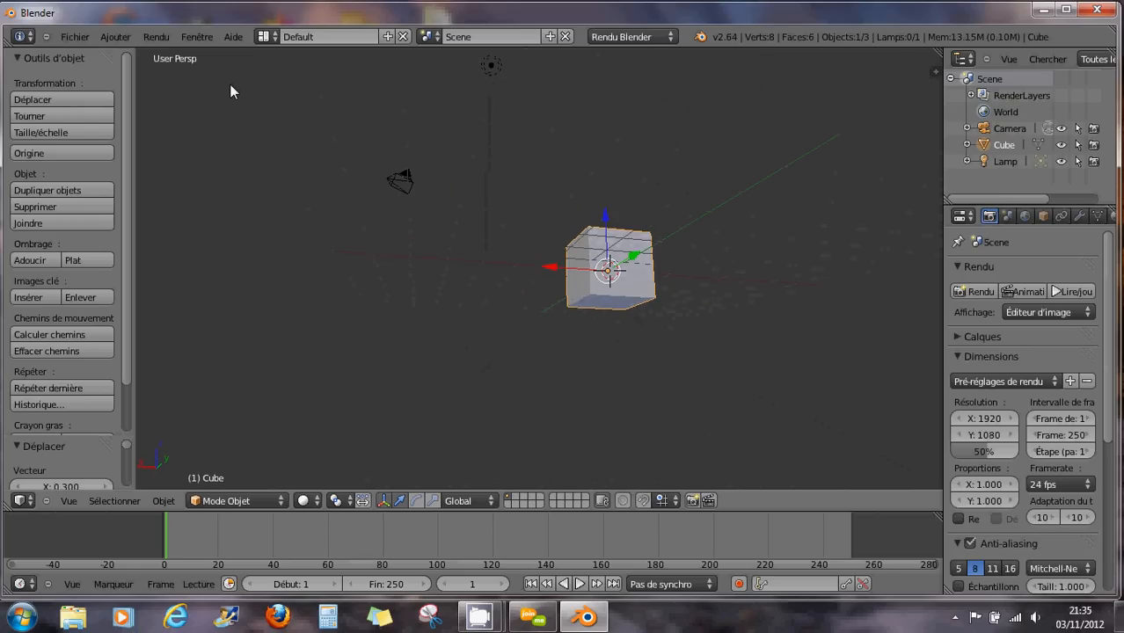
key(KP_6)
key(KP_6)
key(KP_8)
key(KP_8)
key(KP_8)
key(KP_8)
key(KP_8)
key(KP_8)
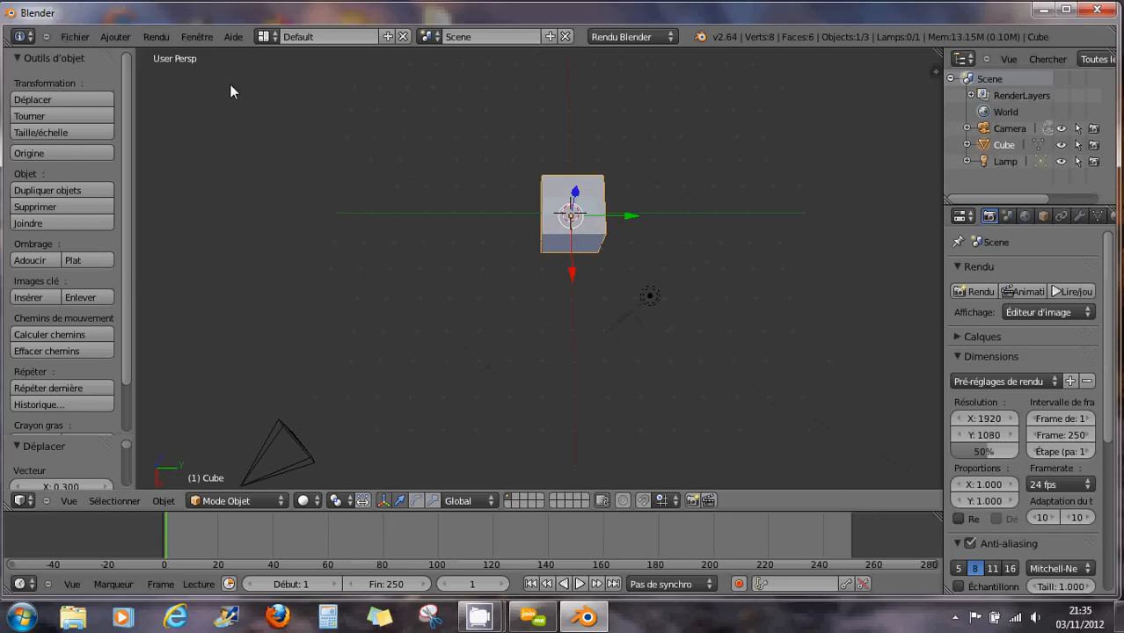
Show the scene from the front and from the top, and frame the selected cube closely in the top view.
key(KP_1)
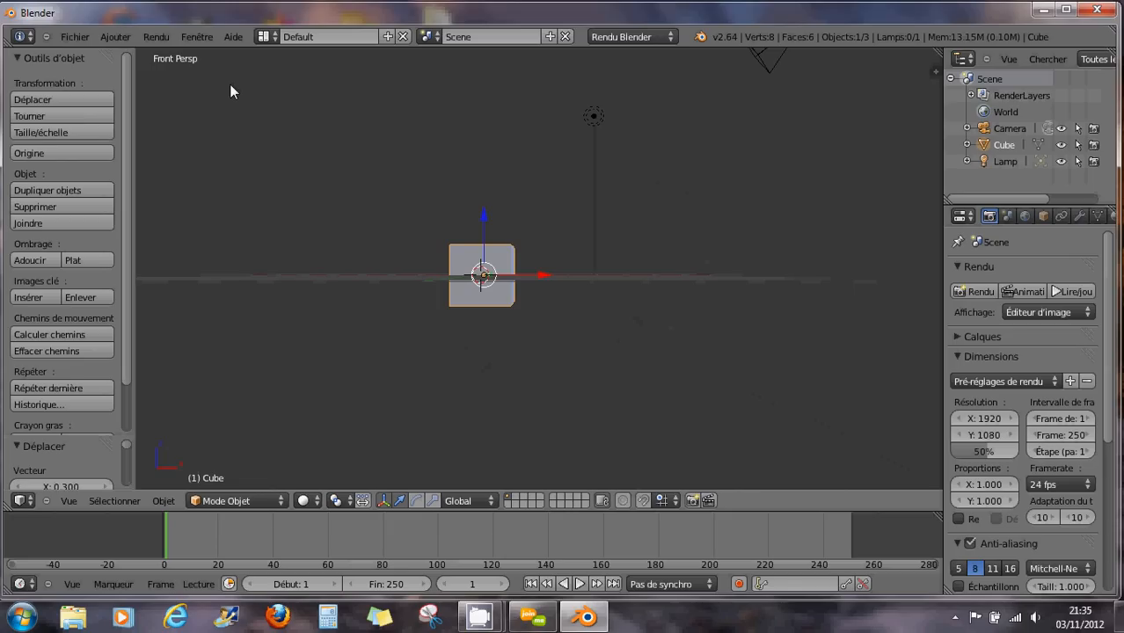
key(KP_7)
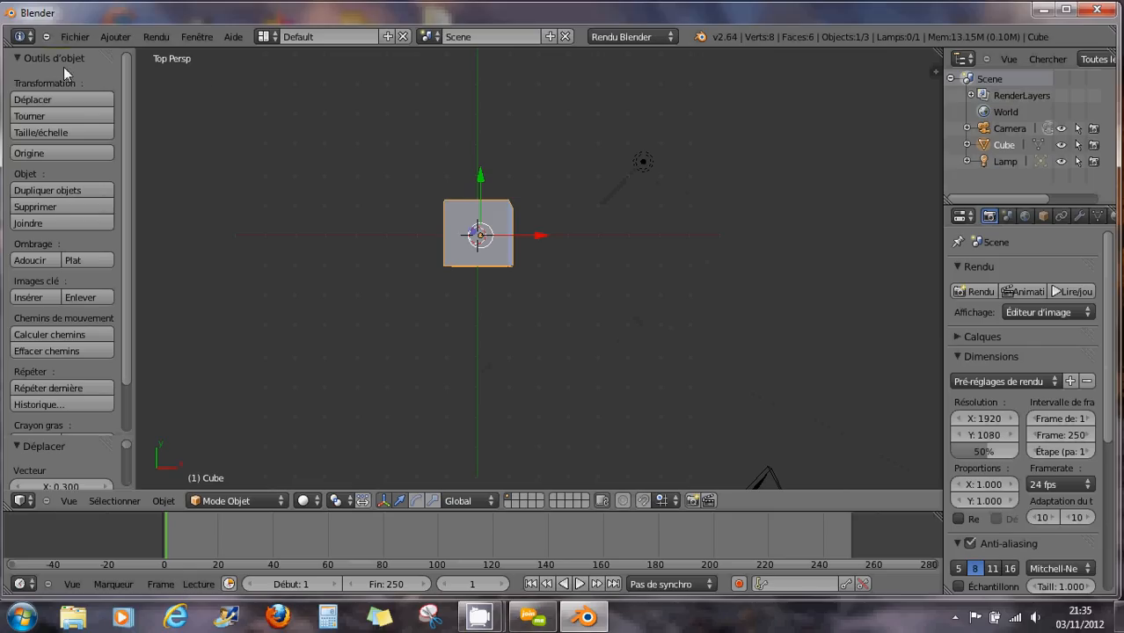
key(KP_Decimal)
scroll(498, 211, up, 3)
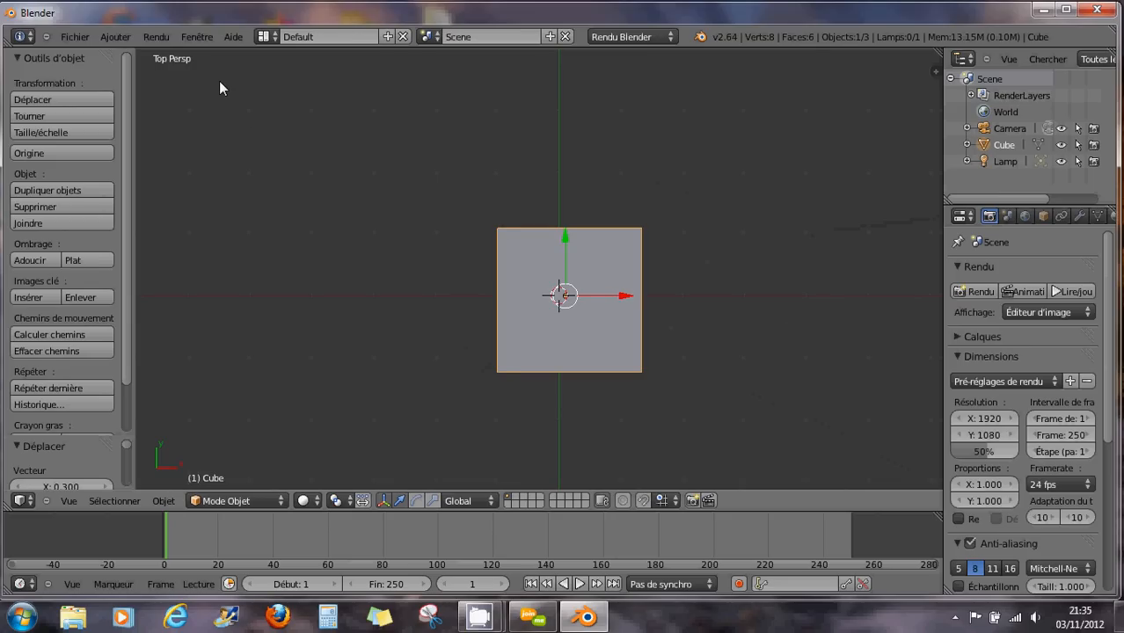
Alternate the top view between perspective and orthographic projection, orbit around the cube, and return to the orthographic top view.
key(KP_5)
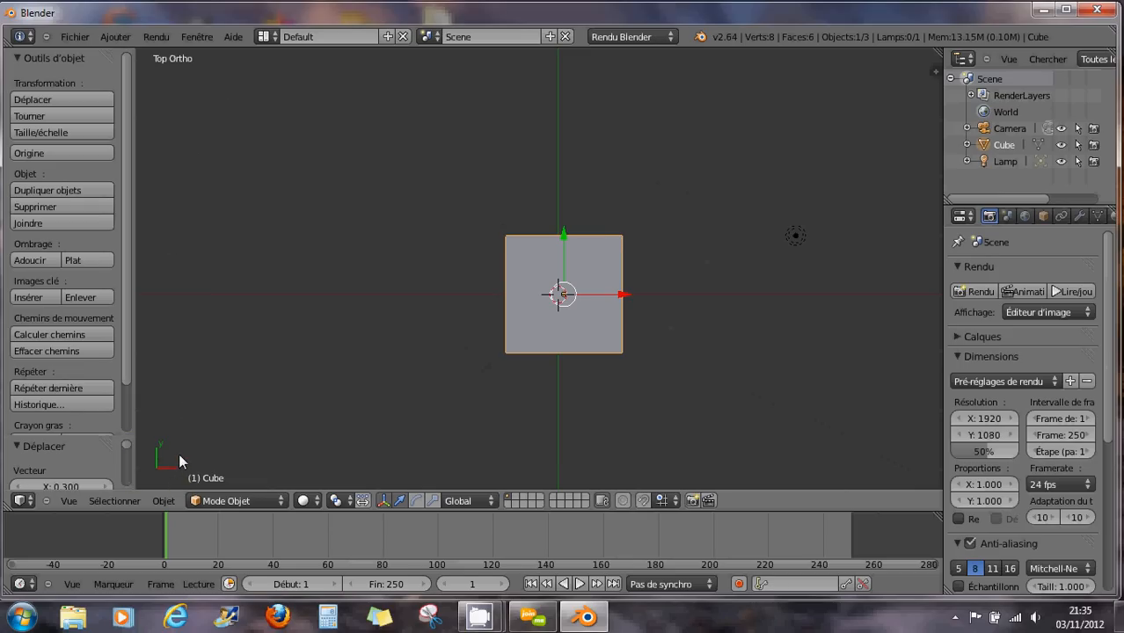
key(KP_5)
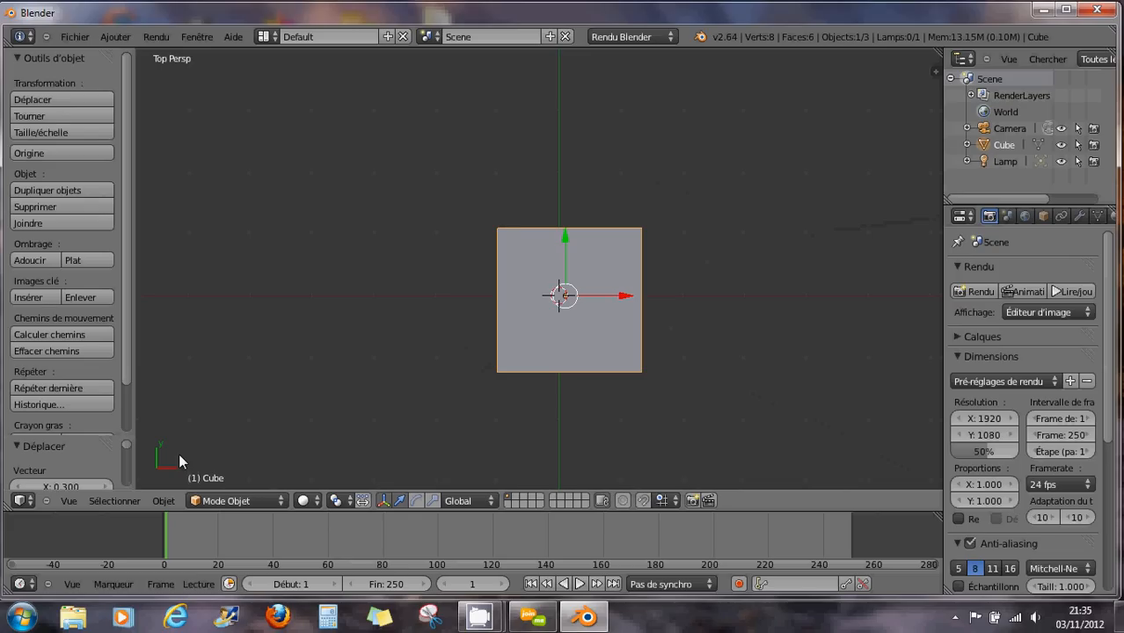
key(KP_5)
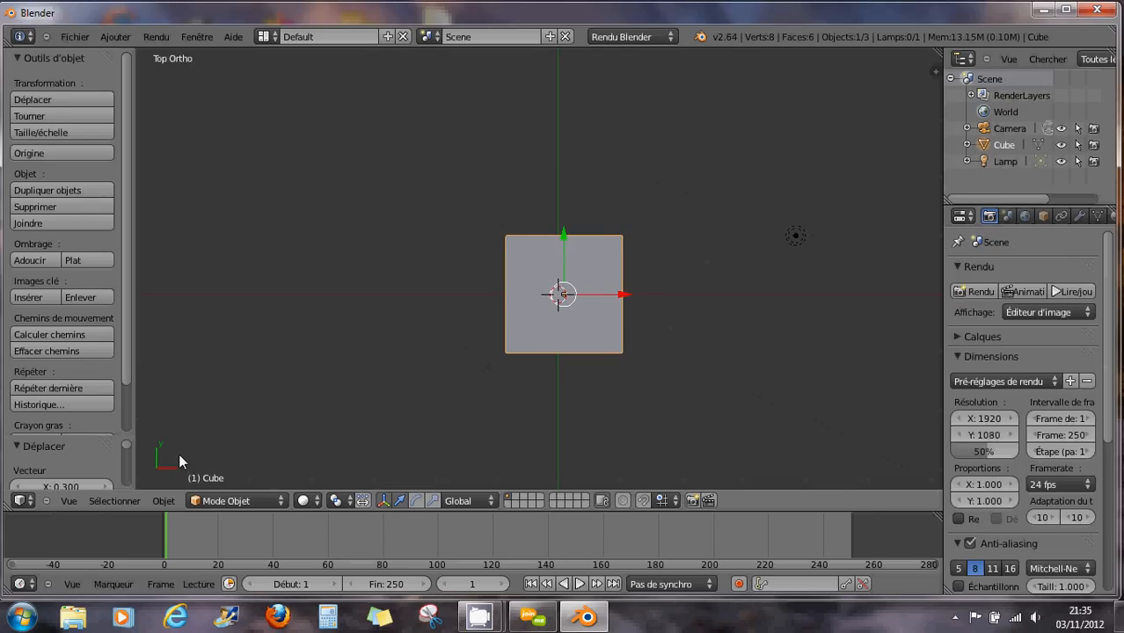
key(KP_5)
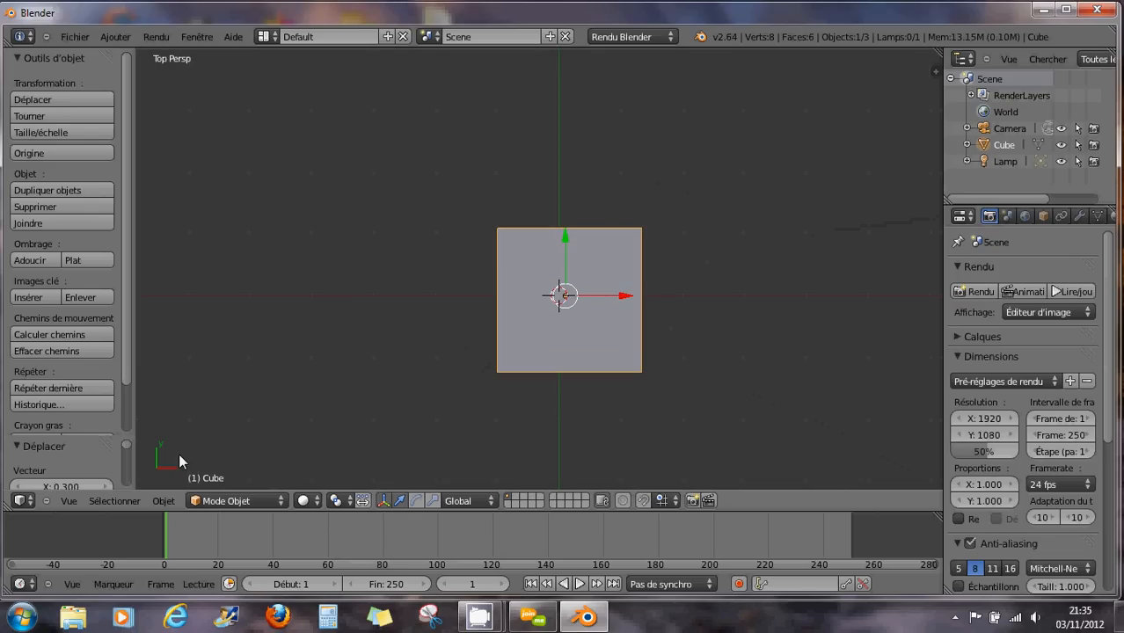
key(KP_5)
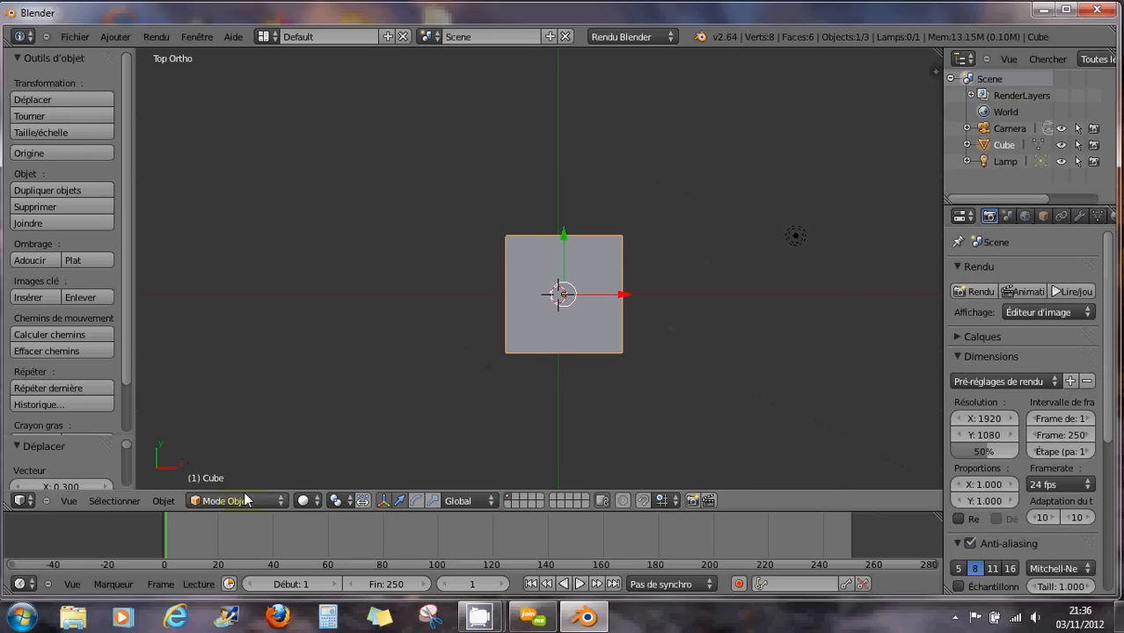
middle_drag(431, 395, 454, 327)
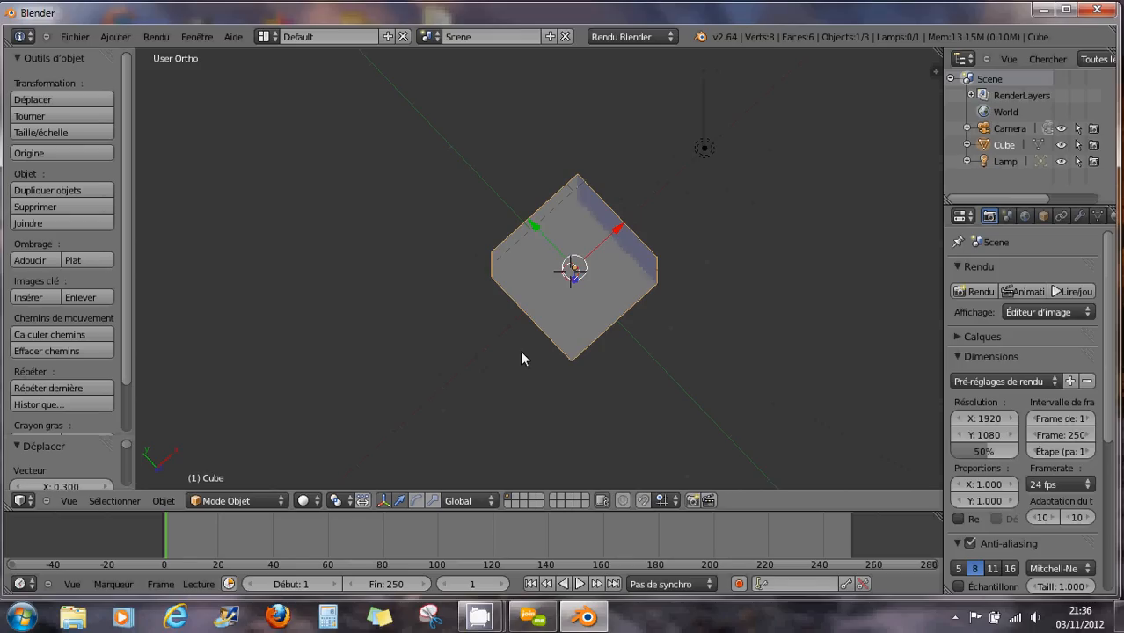
key(KP_7)
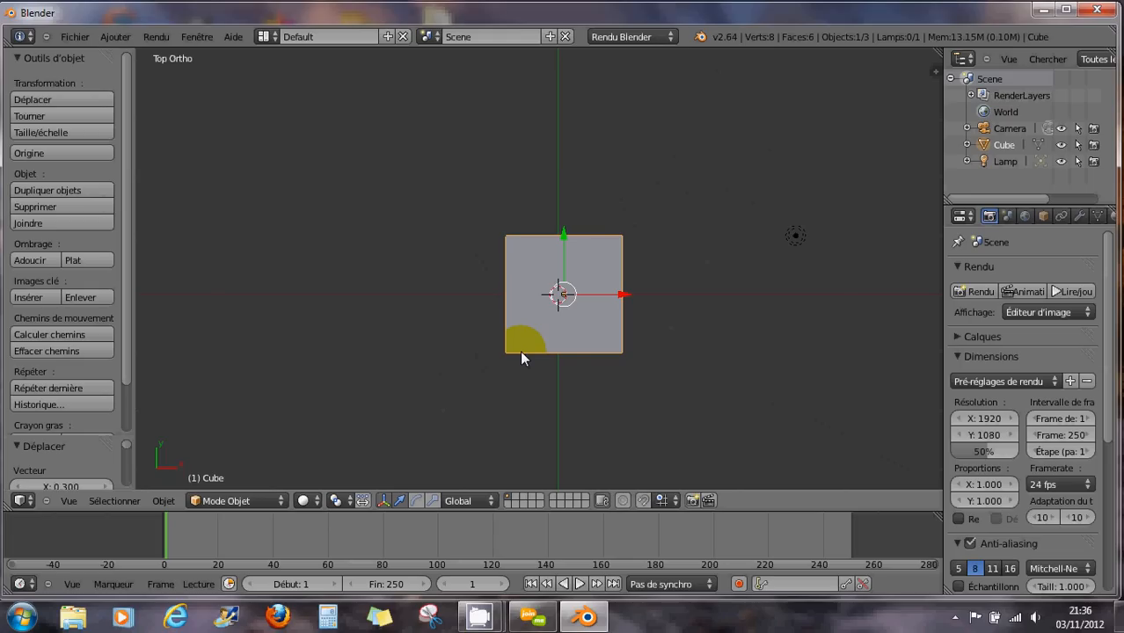
Display the cube as a wireframe and move it by -0.075 along the X axis in the orthographic top view.
scroll(545, 327, up, 4)
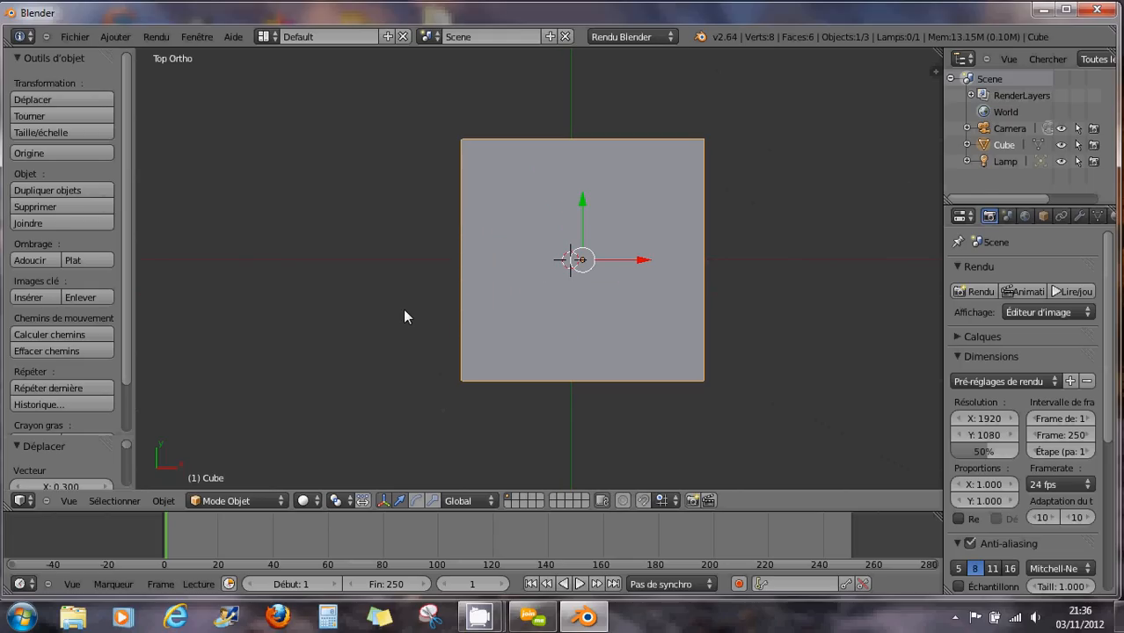
key(z)
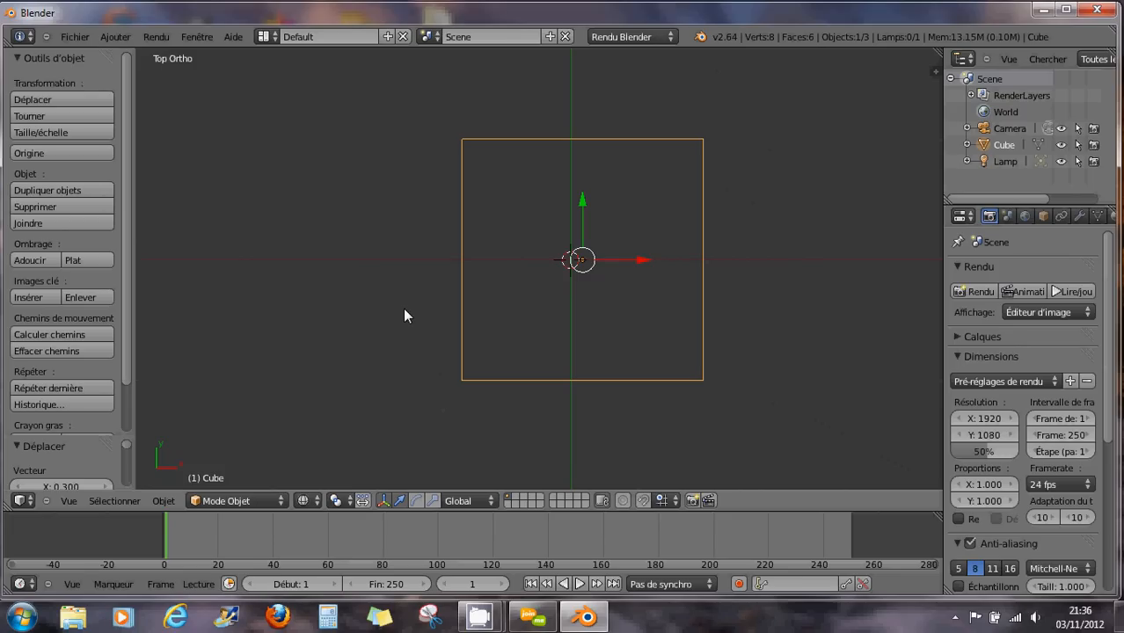
middle_drag(407, 303, 365, 270)
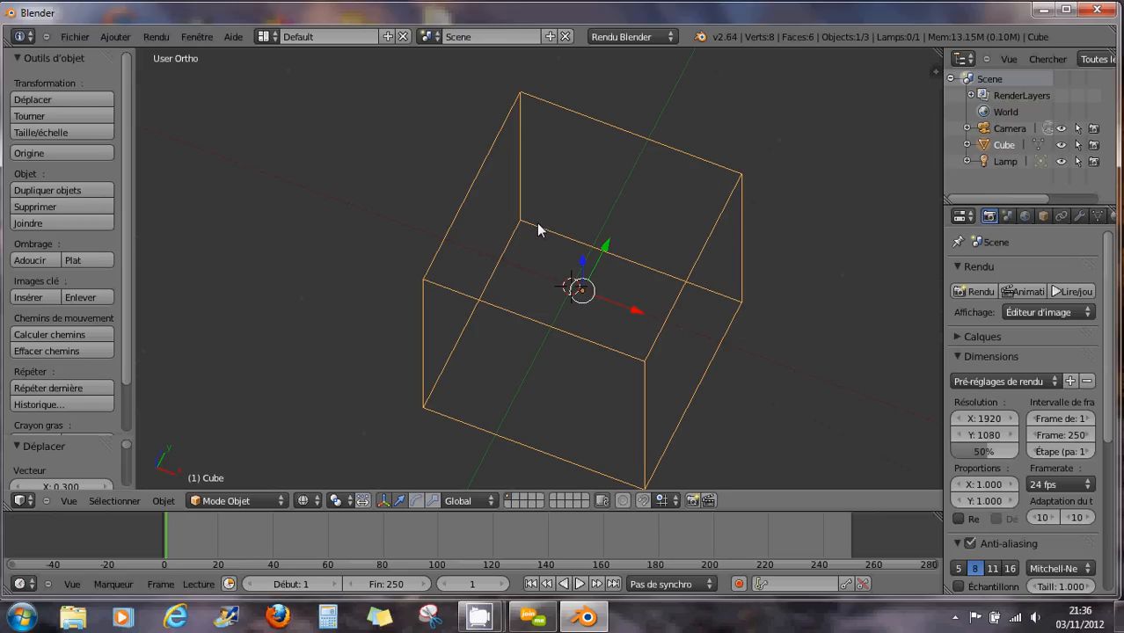
key(KP_7)
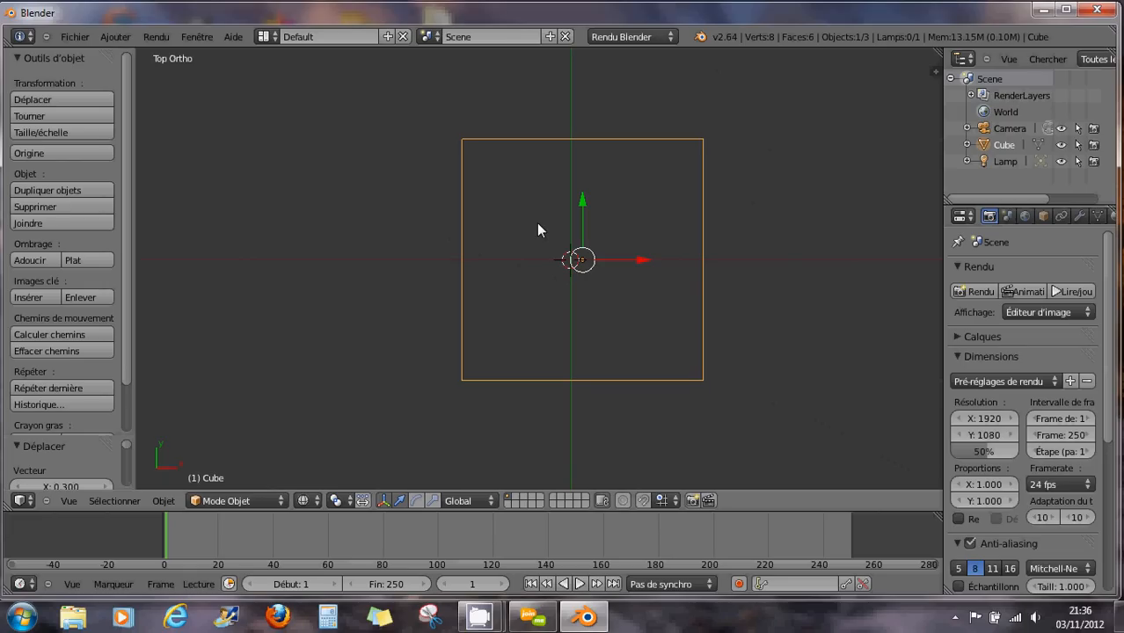
drag(641, 265, 630, 259)
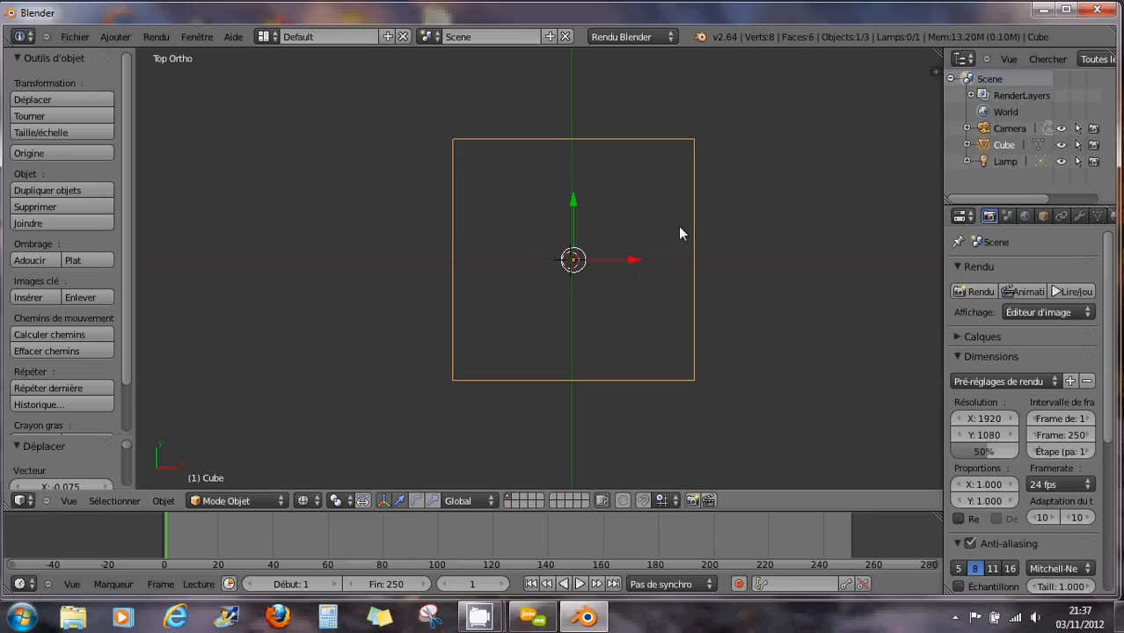
Compare the wireframe cube in perspective and orthographic projection from the top, the front and oblique angles, ending in front perspective.
key(KP_5)
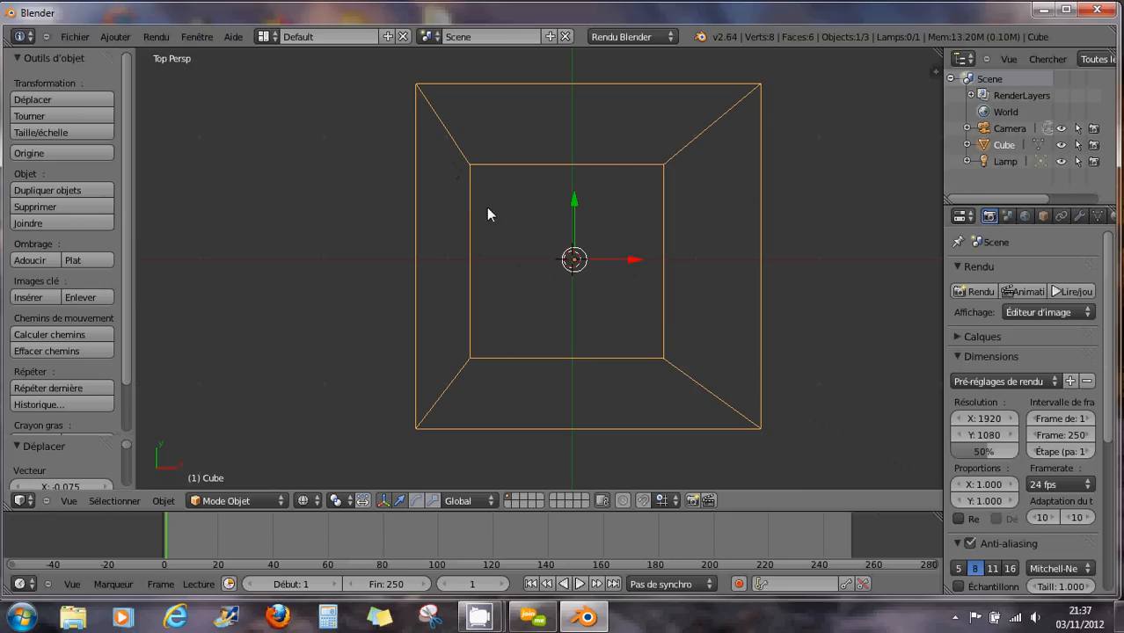
middle_drag(723, 300, 697, 424)
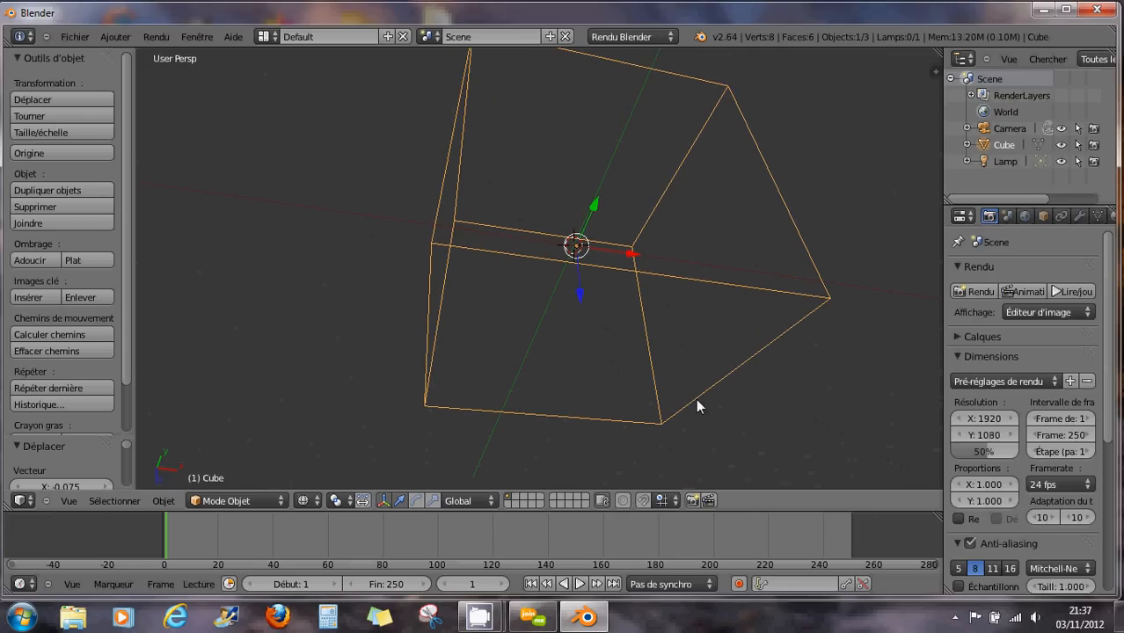
key(KP_1)
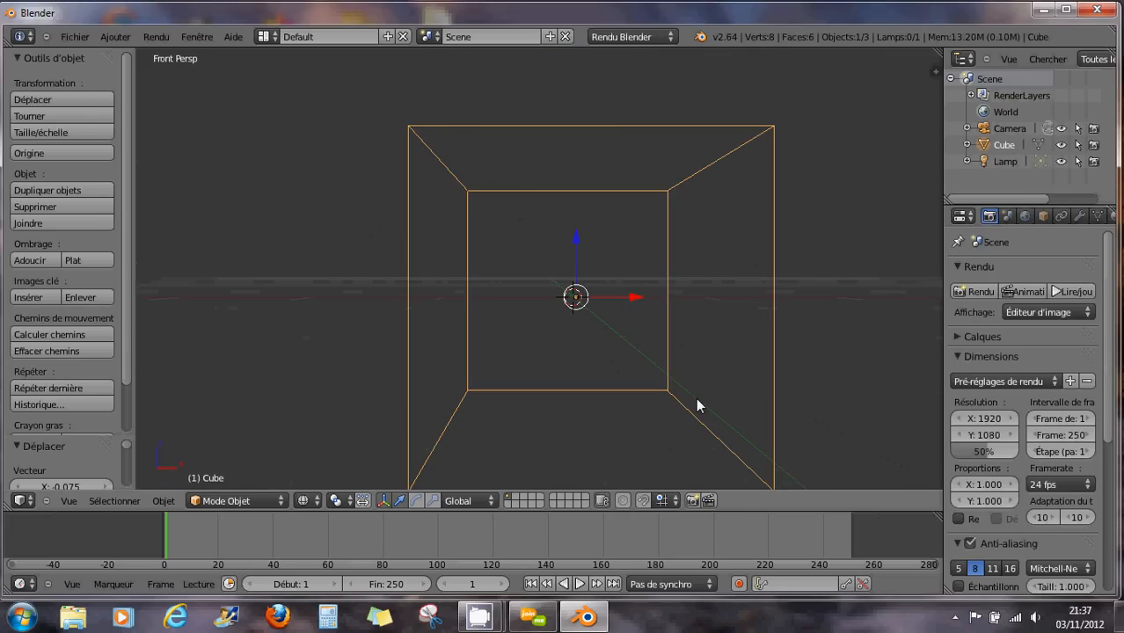
key(KP_5)
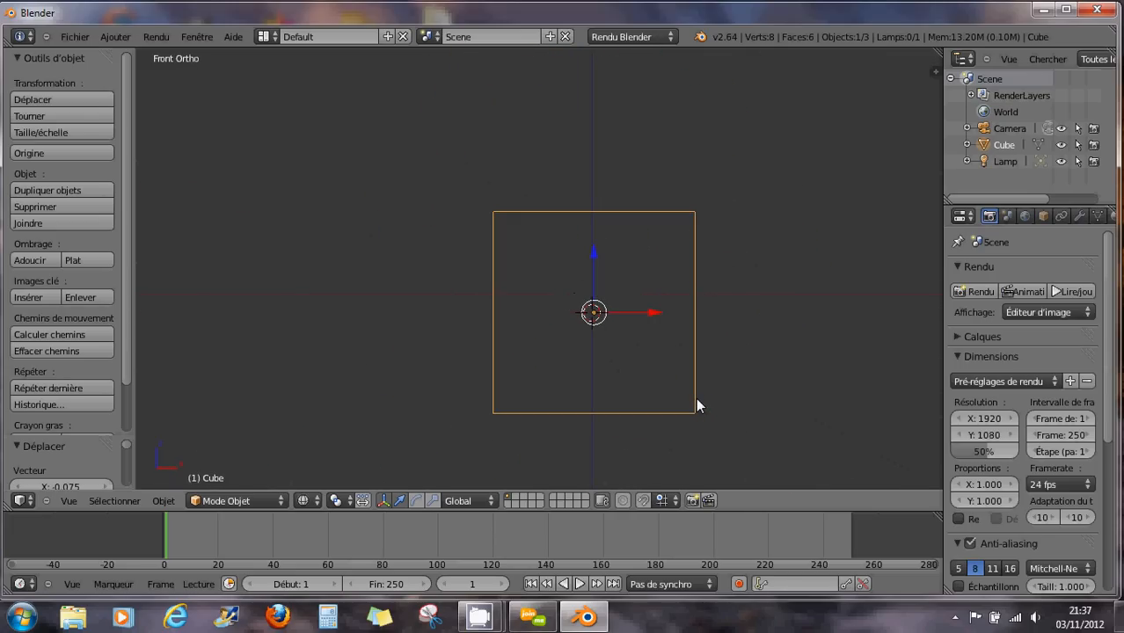
middle_drag(695, 397, 592, 368)
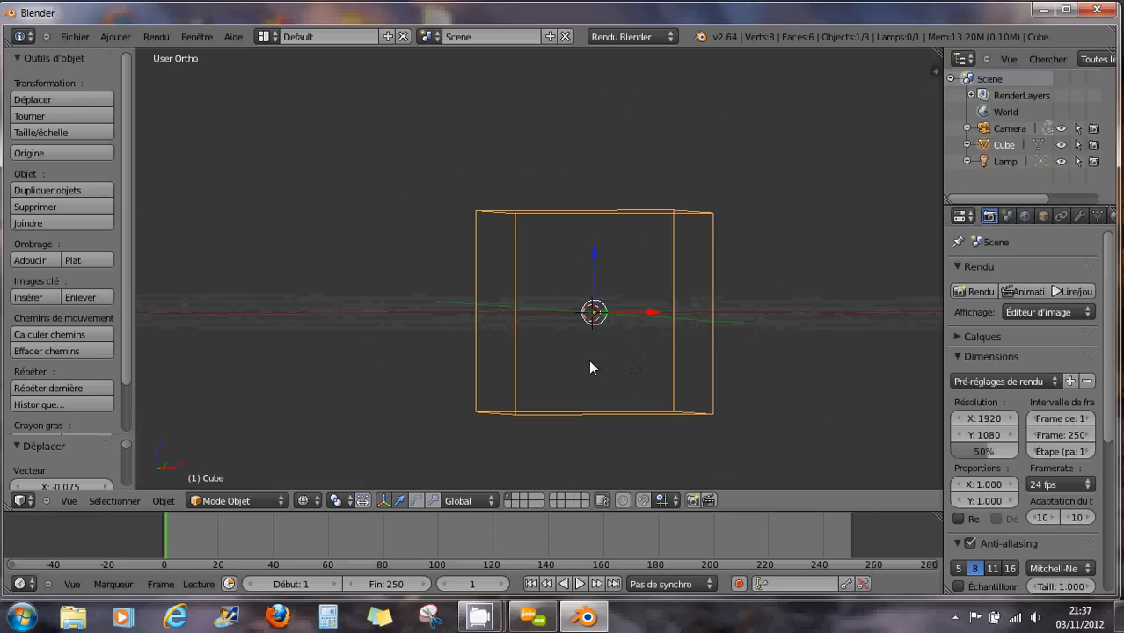
middle_drag(583, 301, 594, 322)
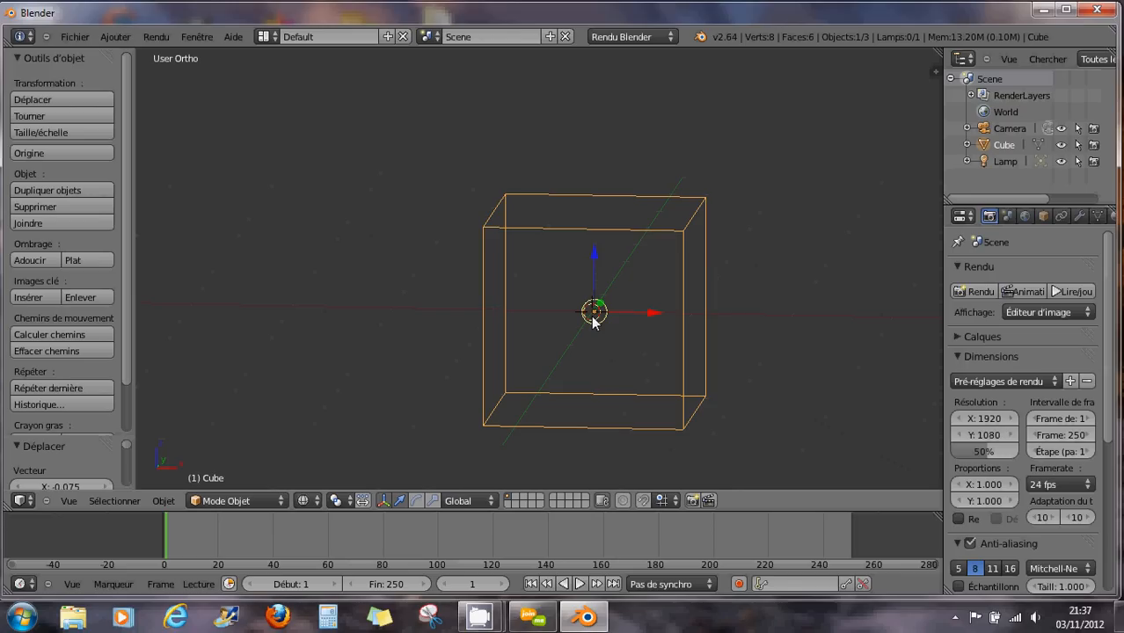
key(KP_1)
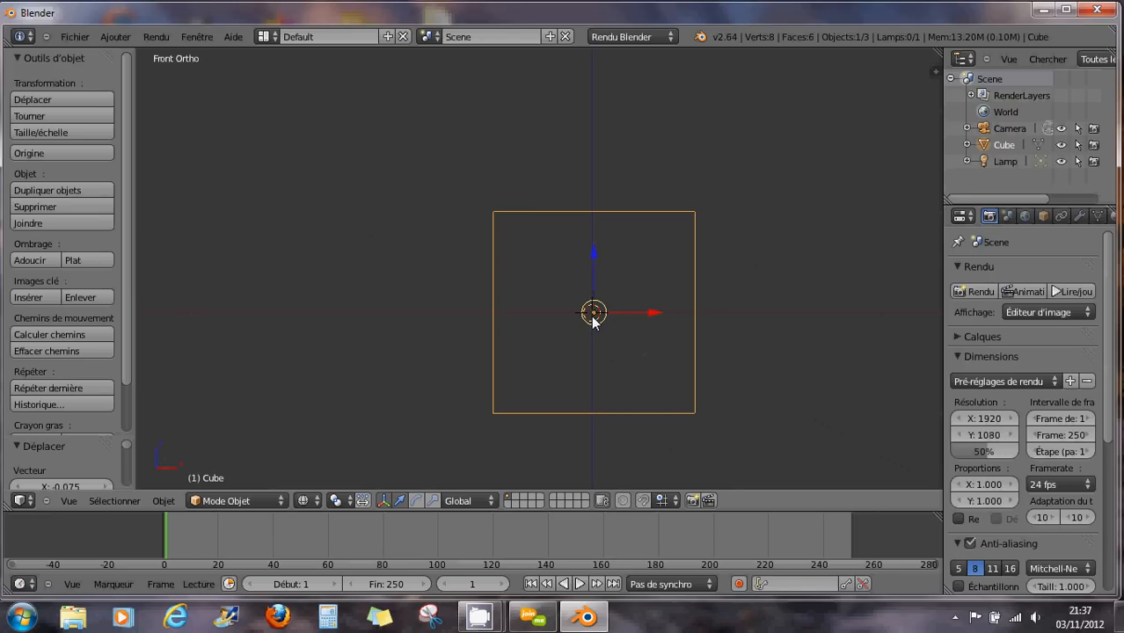
scroll(593, 321, down, 2)
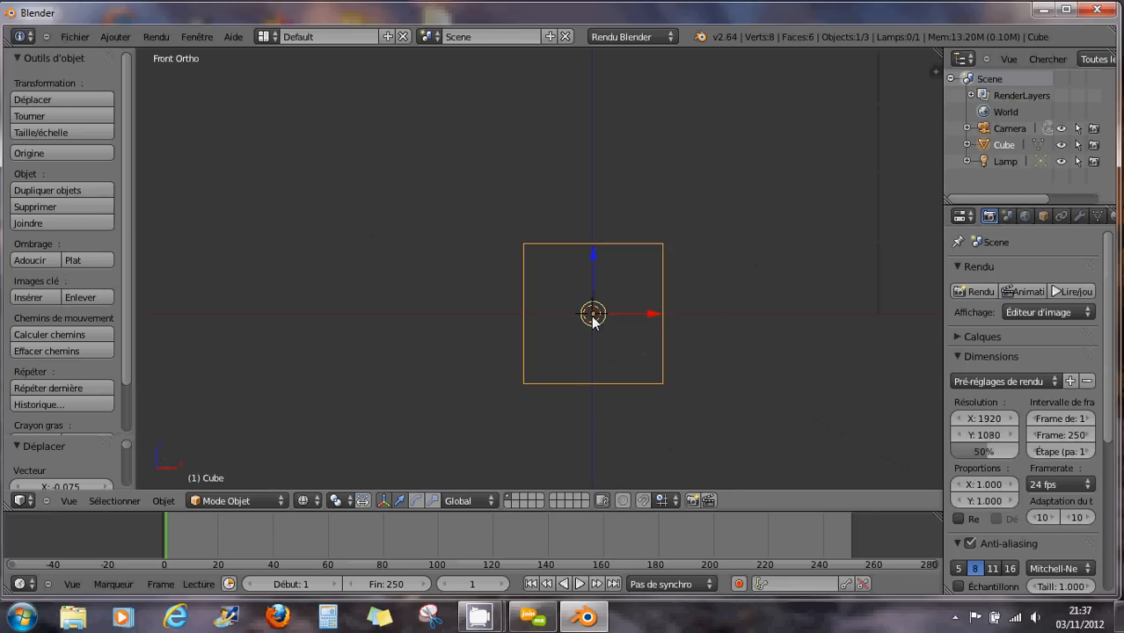
key(KP_5)
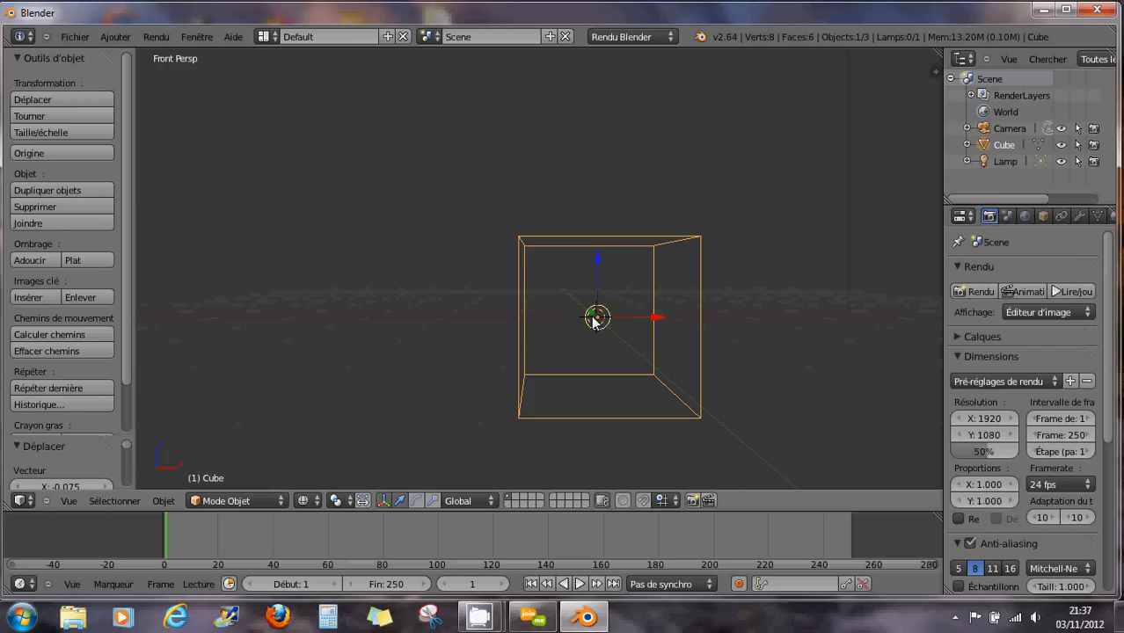
Toggle the cube between solid and wireframe display, and choose Solide as the viewport shading.
key(z)
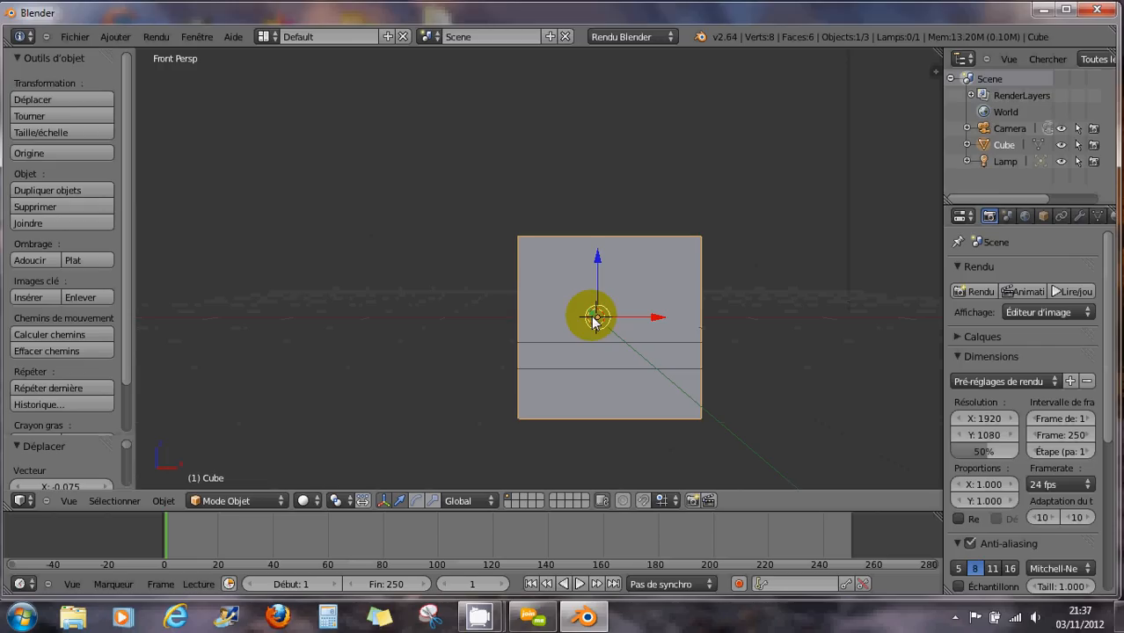
key(z)
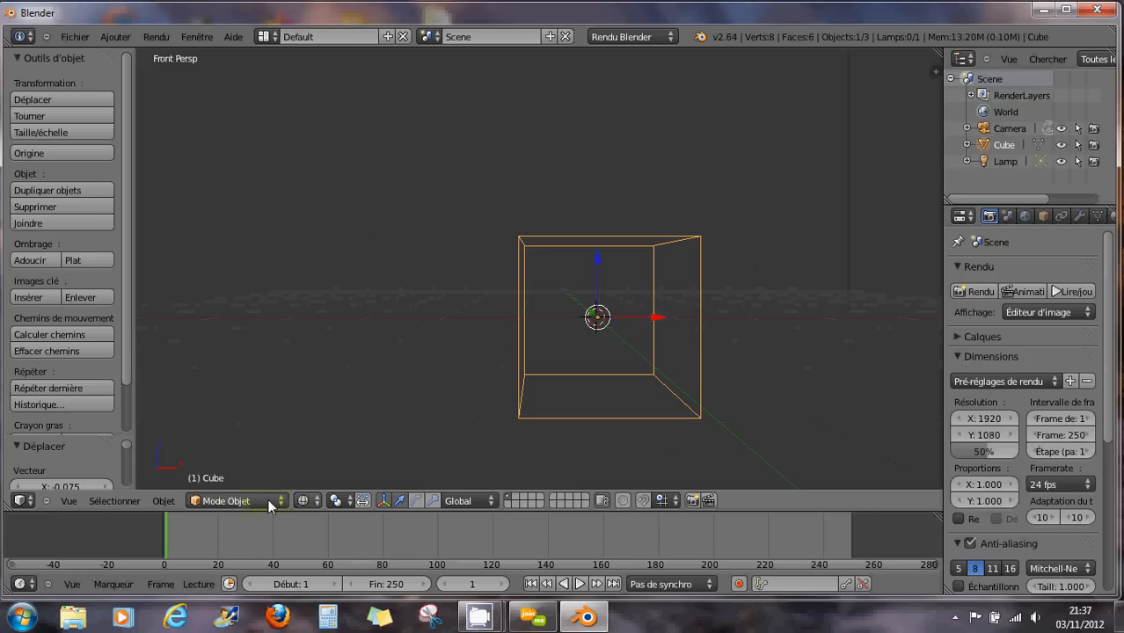
click(303, 499)
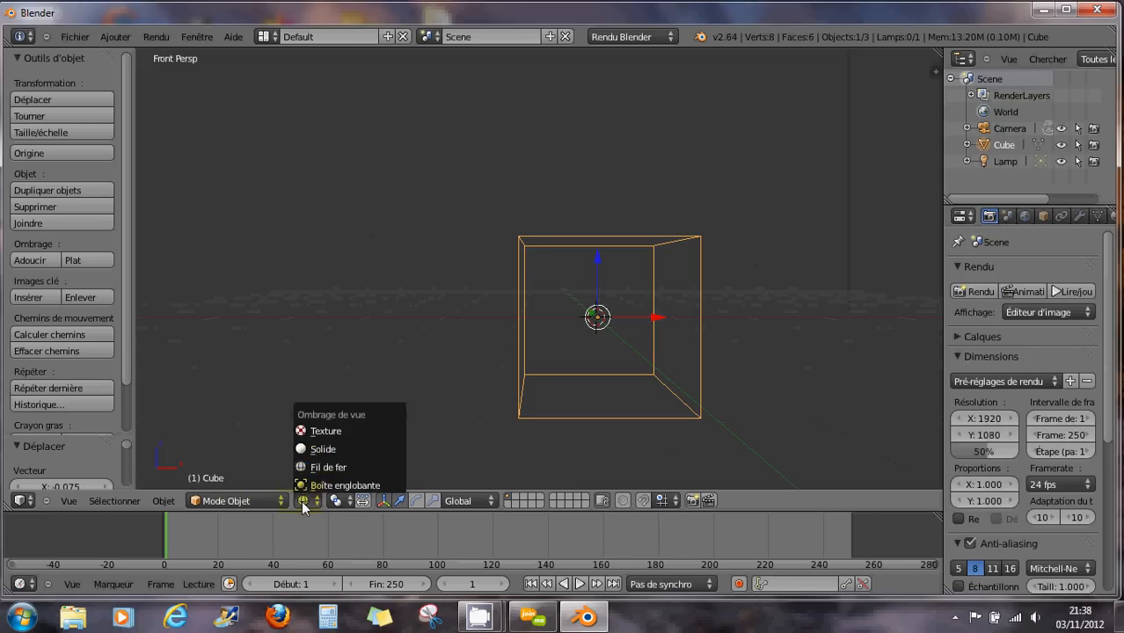
click(315, 451)
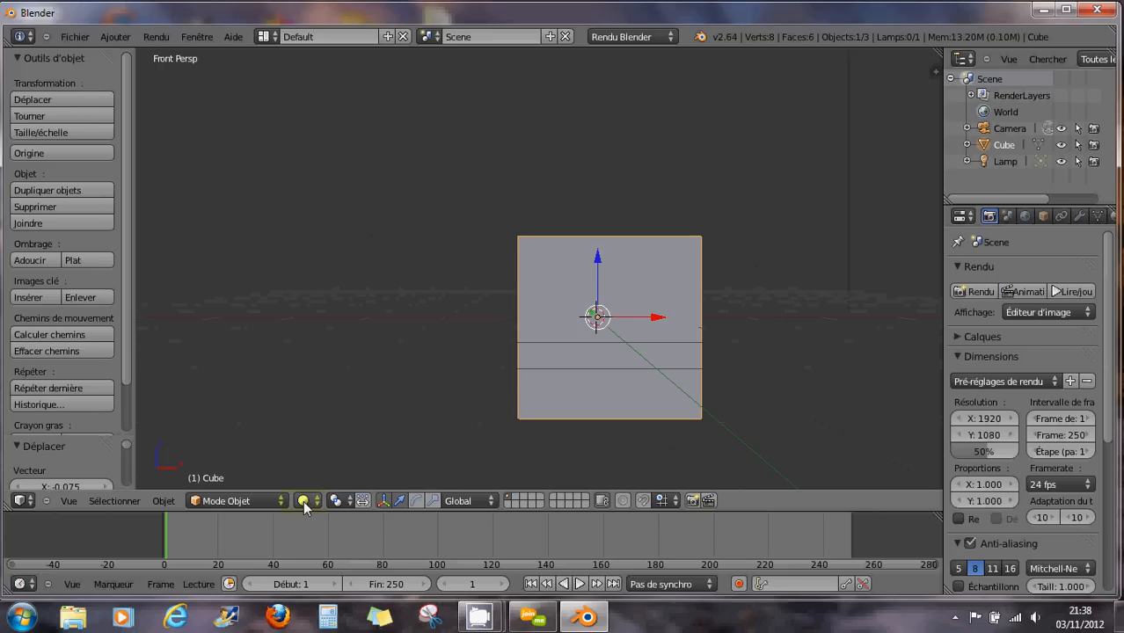
Preview the cube with Texture viewport shading, and switch the shading to Fil de fer.
click(303, 502)
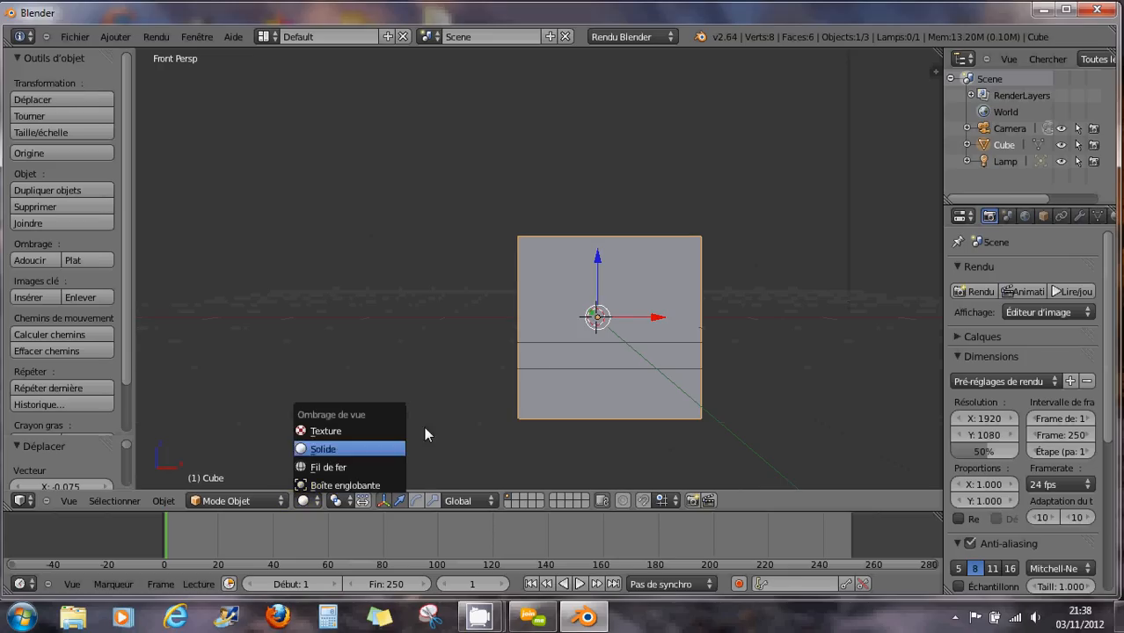
click(424, 435)
click(304, 501)
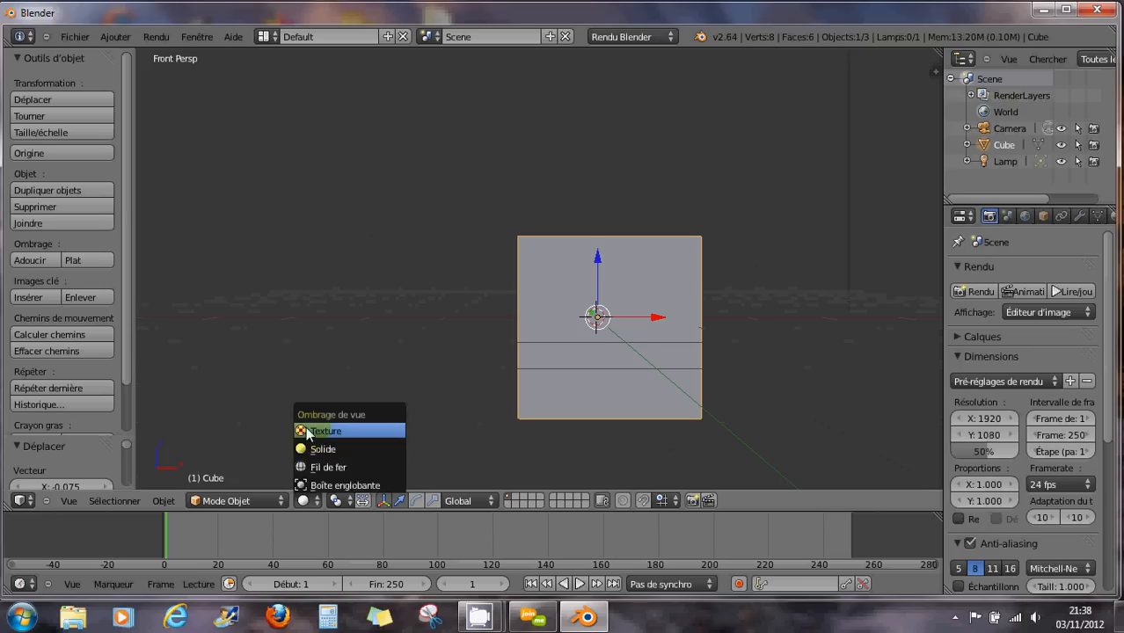
click(323, 431)
click(303, 501)
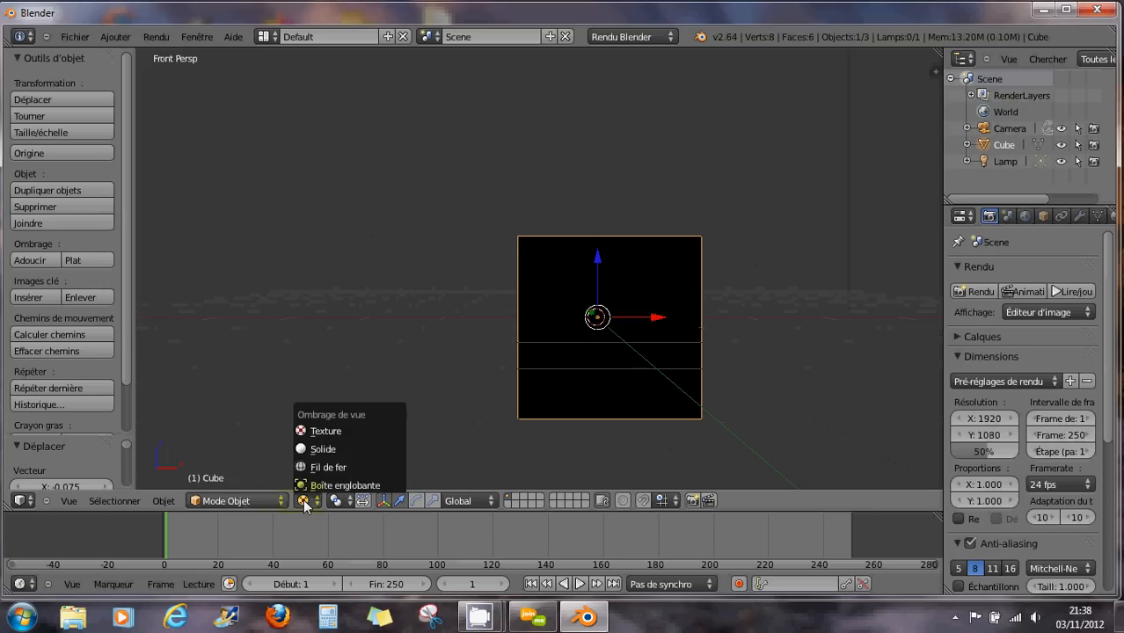
click(325, 467)
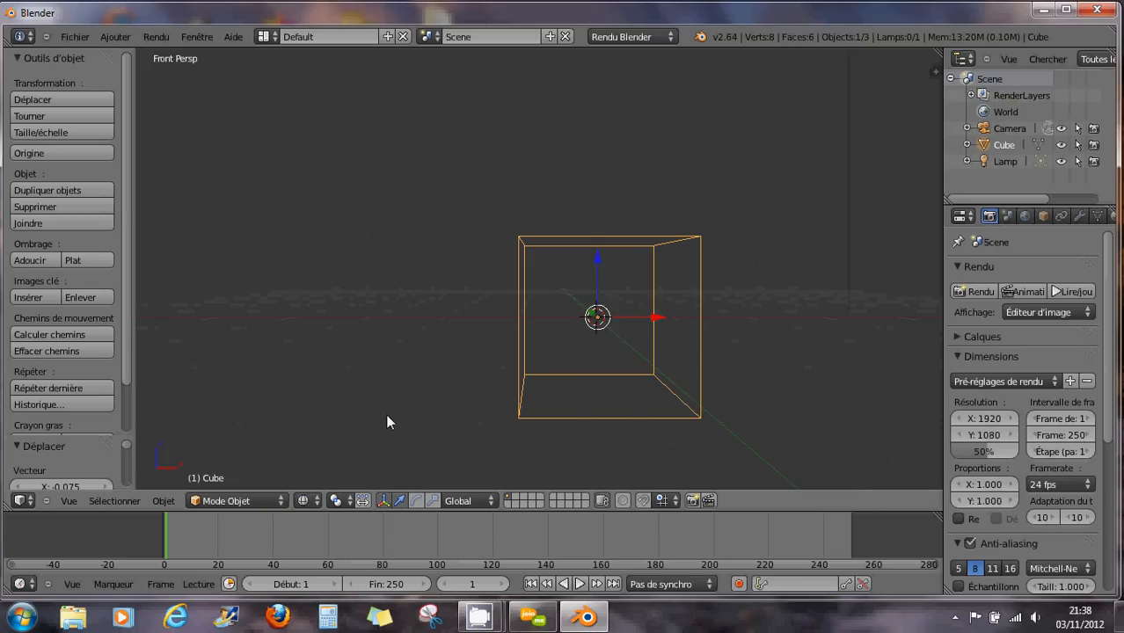
View the cube at an angle and alternate repeatedly between wireframe and solid shading, ending with solid.
middle_drag(387, 423, 502, 432)
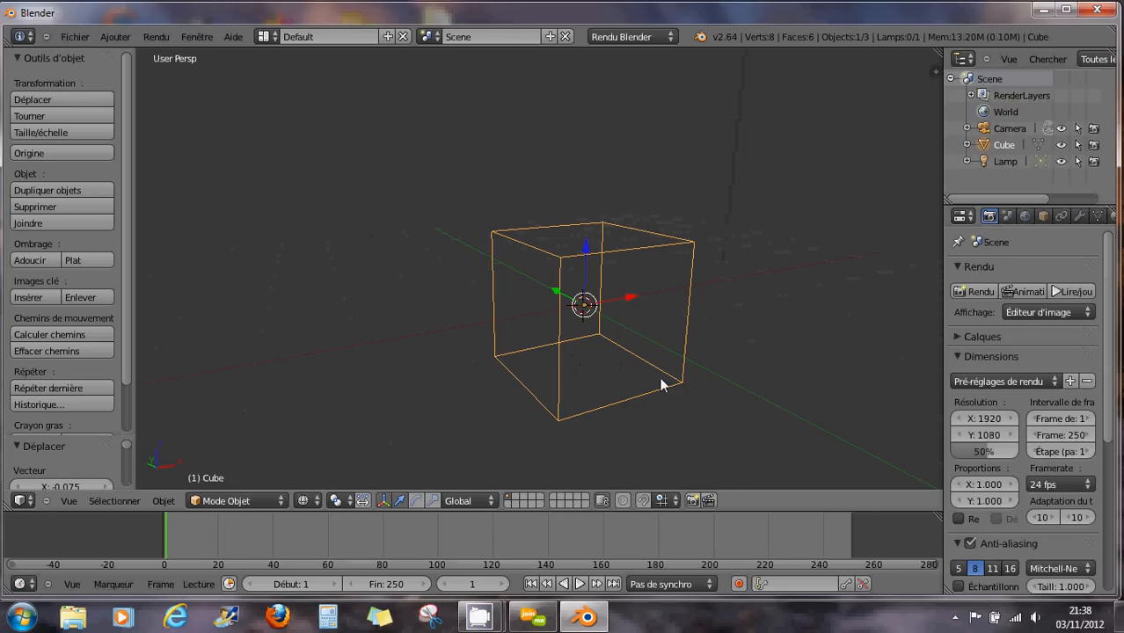
key(z)
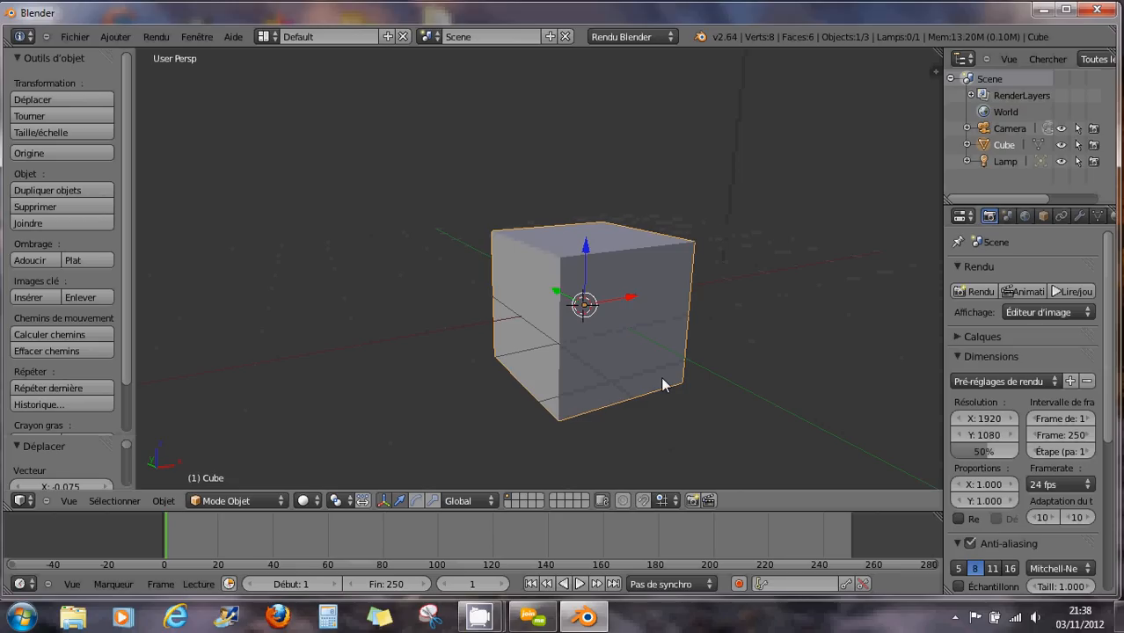
key(z)
key(z)
key(z)
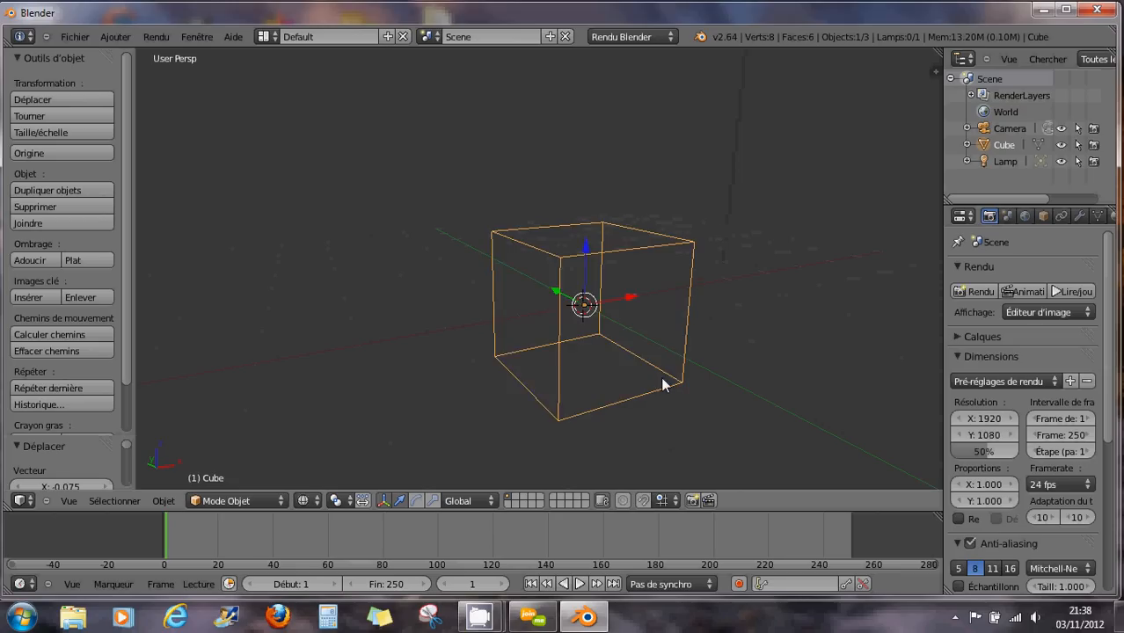
key(z)
key(z)
key(z)
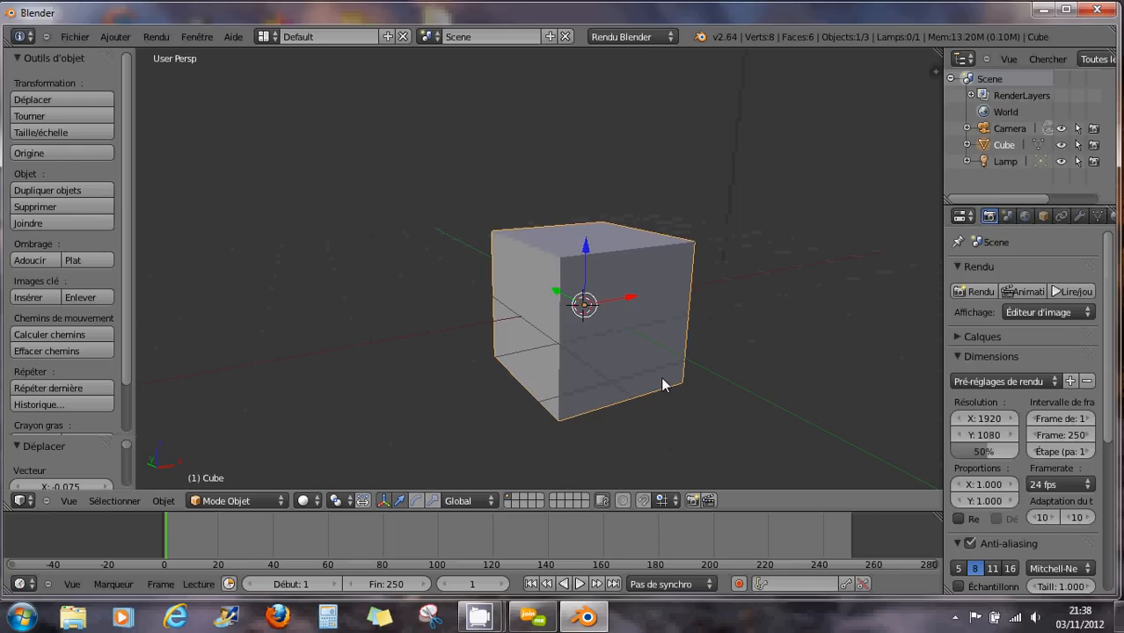
key(z)
key(z)
key(z)
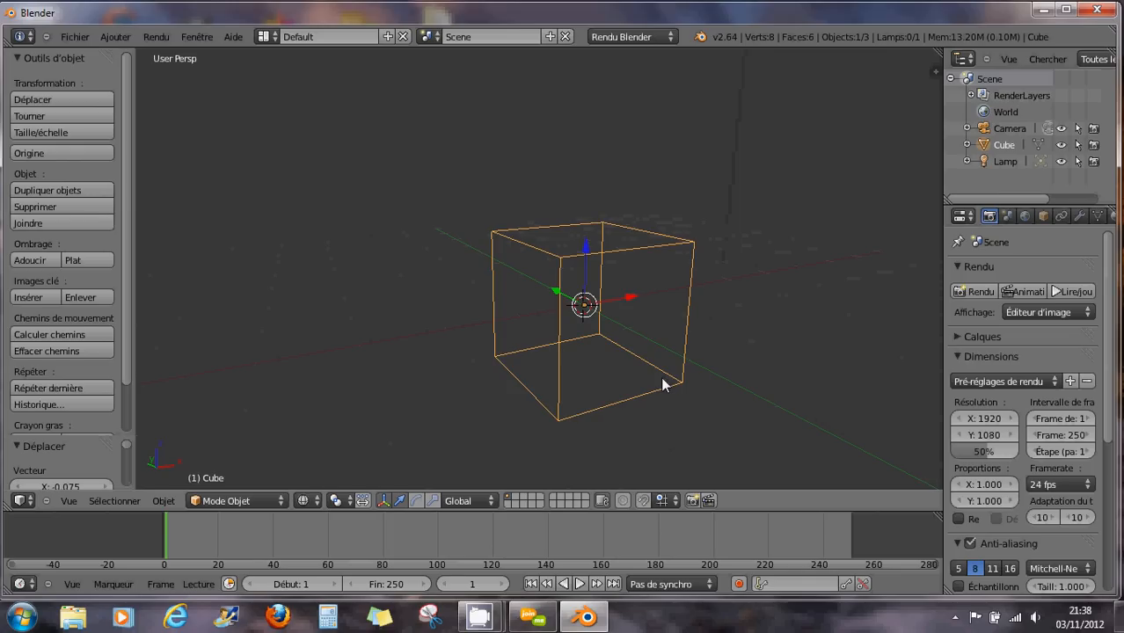
key(z)
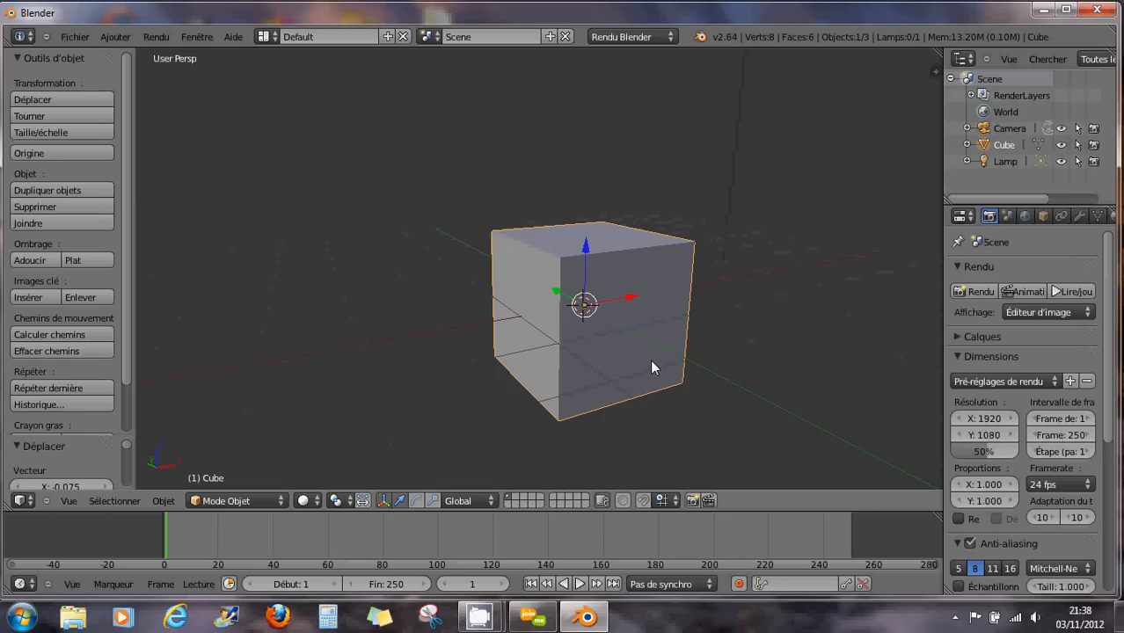
Switch the angled cube between wireframe and solid display a few more times, finishing in solid.
key(z)
key(z)
key(z)
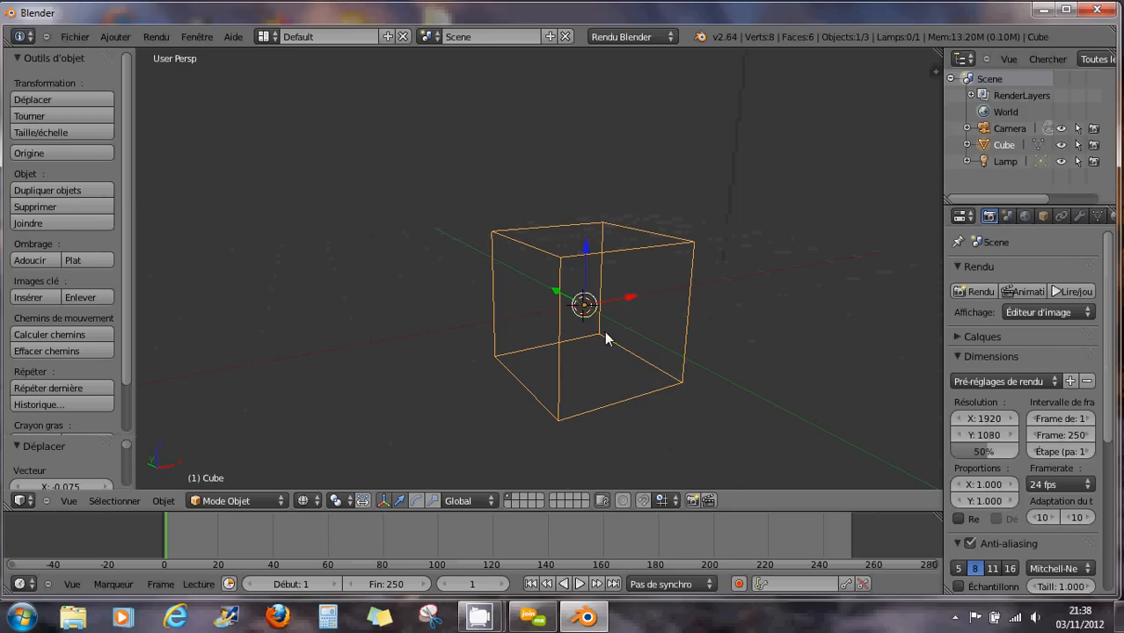
key(z)
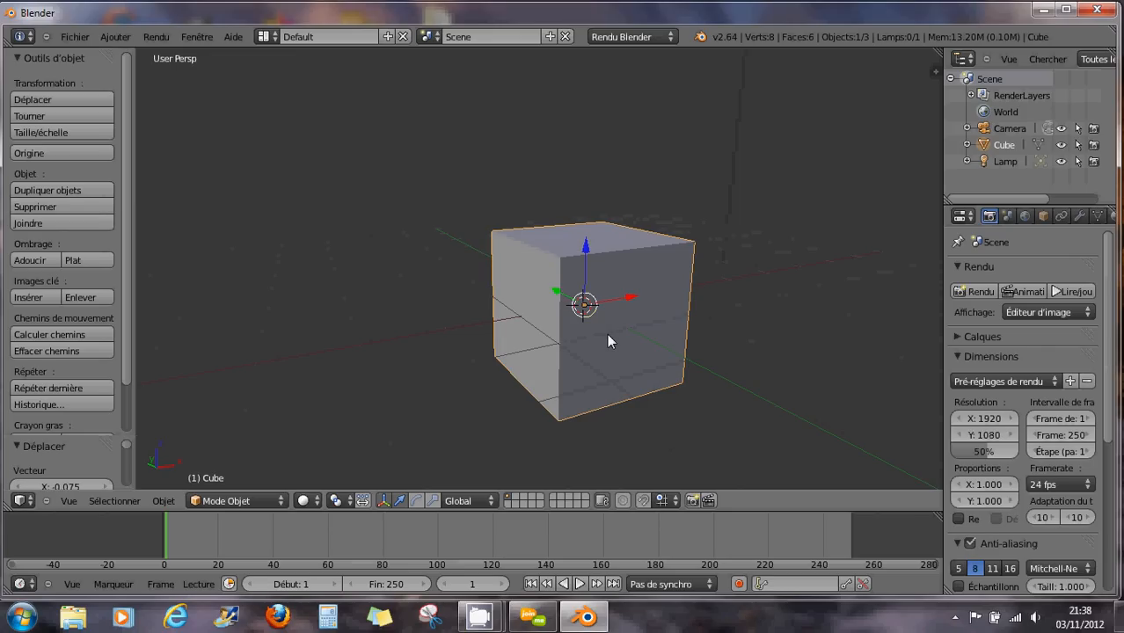
scroll(595, 339, up, 1)
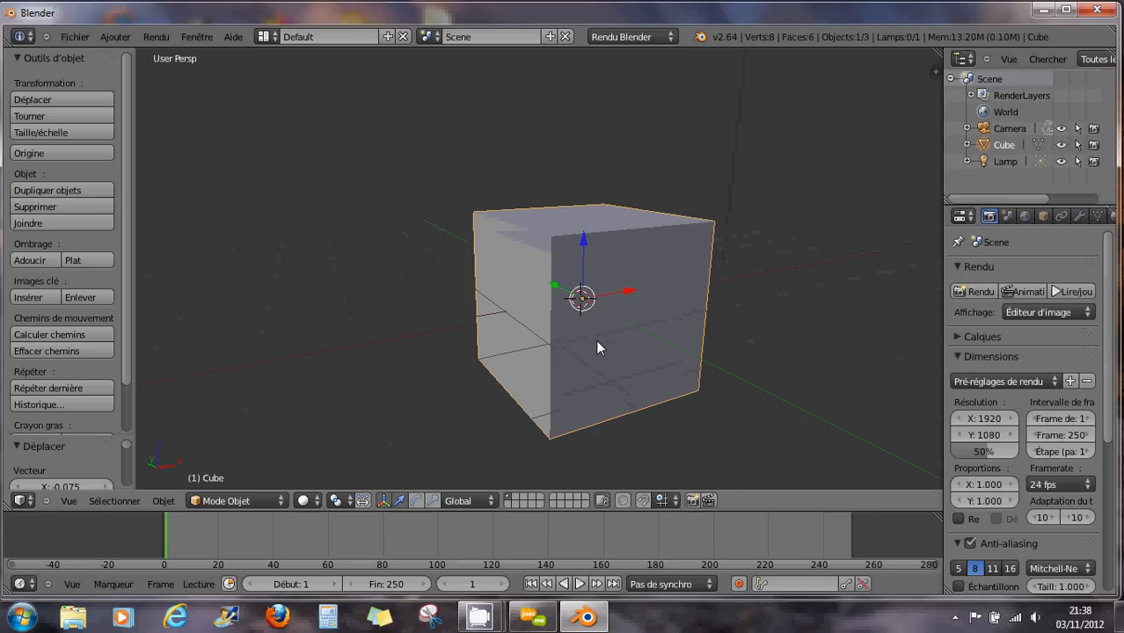
scroll(595, 339, down, 1)
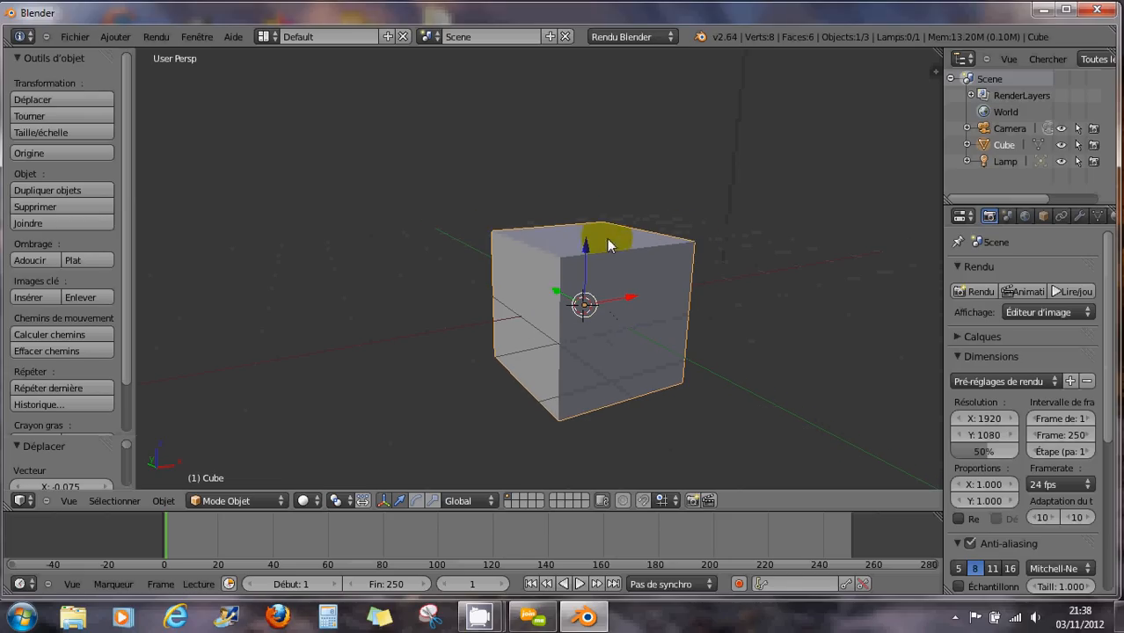
View the solid cube in perspective from the top, front and right, and return to the top view.
mouse_move(601, 330)
middle_down()
mouse_move(554, 307)
mouse_move(526, 330)
mouse_move(592, 349)
middle_up()
key(KP_7)
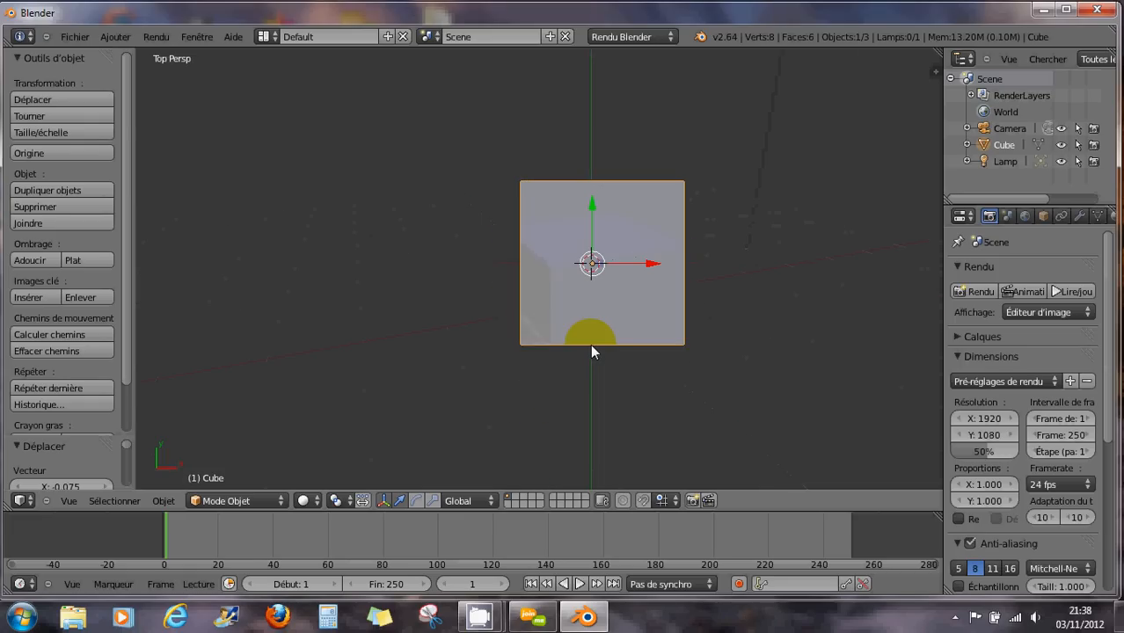
key(KP_1)
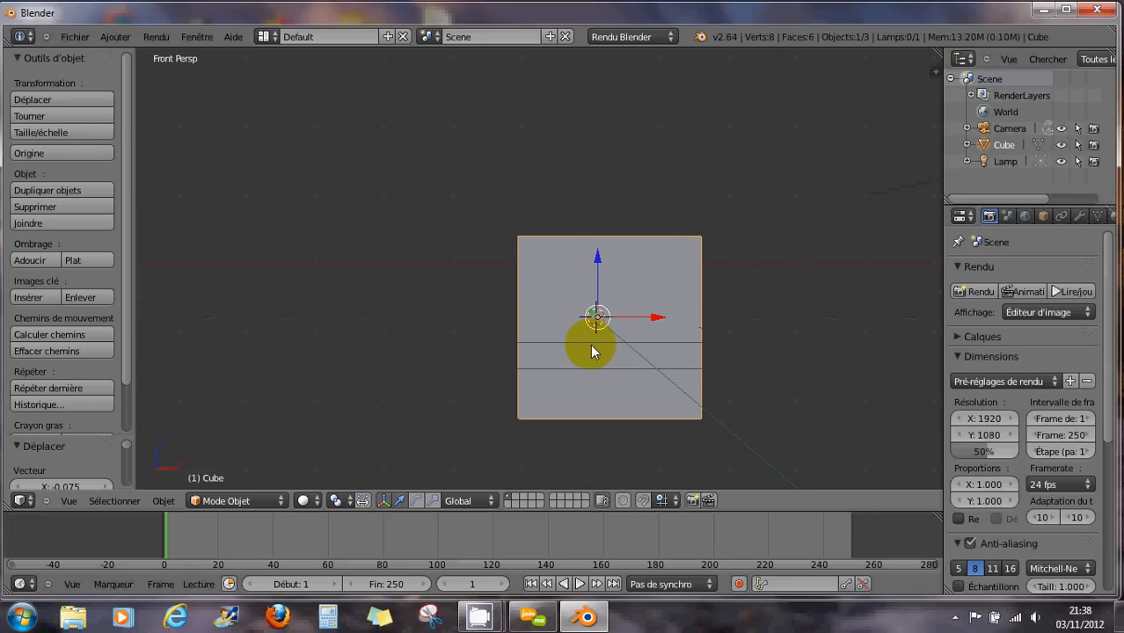
key(KP_3)
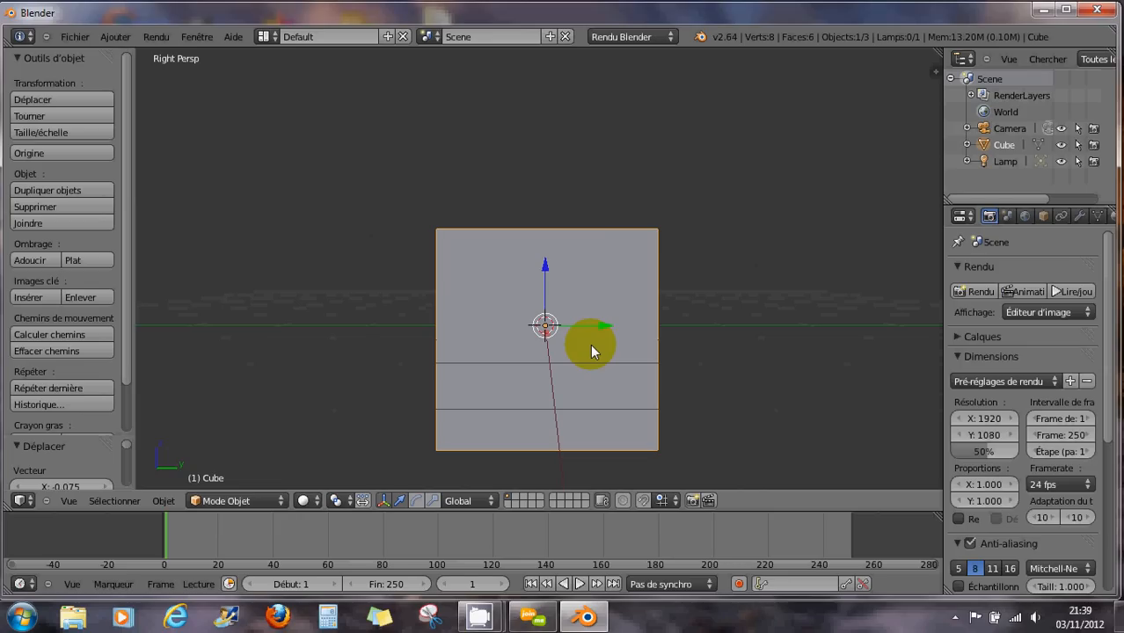
key(KP_7)
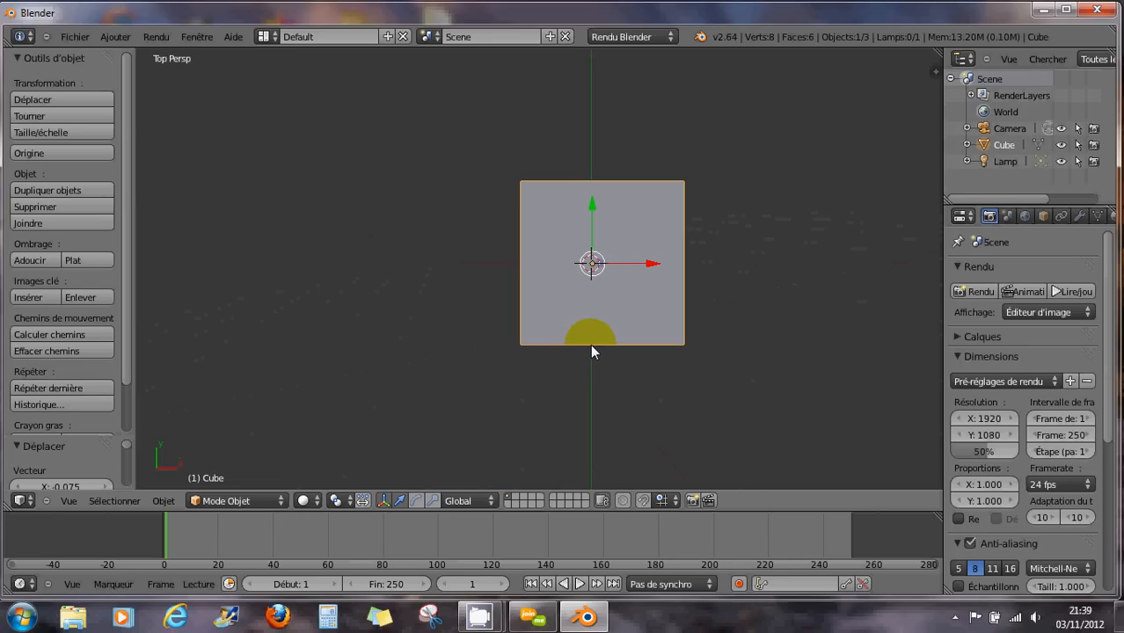
Shift the cube about 0.27 units along X and stretch it along the global X axis by a factor of about 3.26.
scroll(591, 344, down, 6)
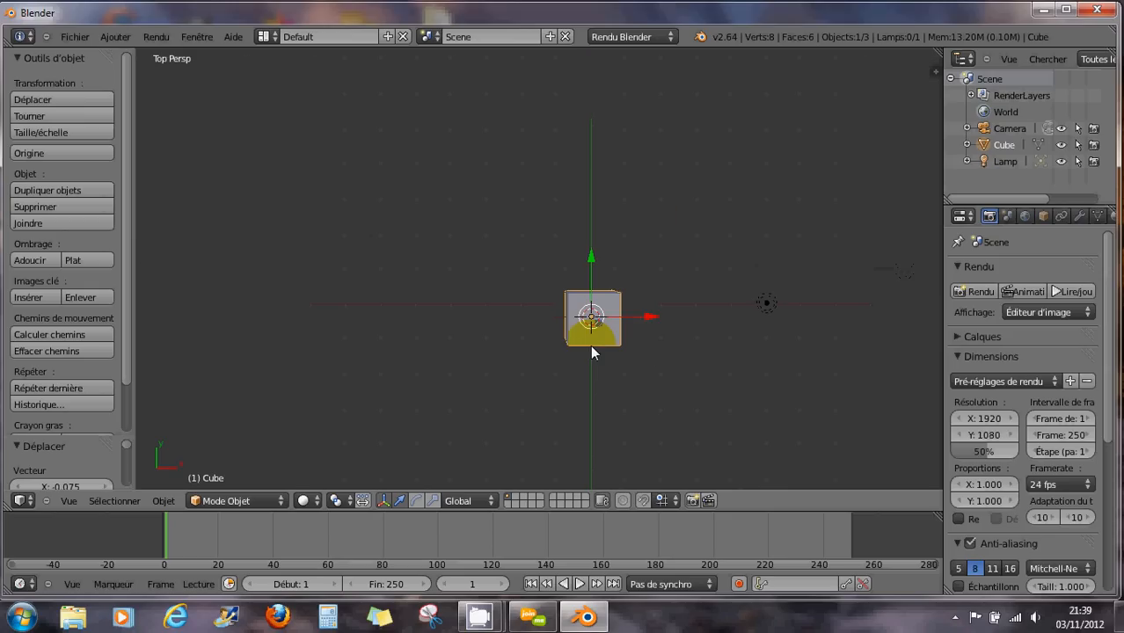
middle_drag(642, 365, 618, 334)
shift+drag(652, 330, 632, 344)
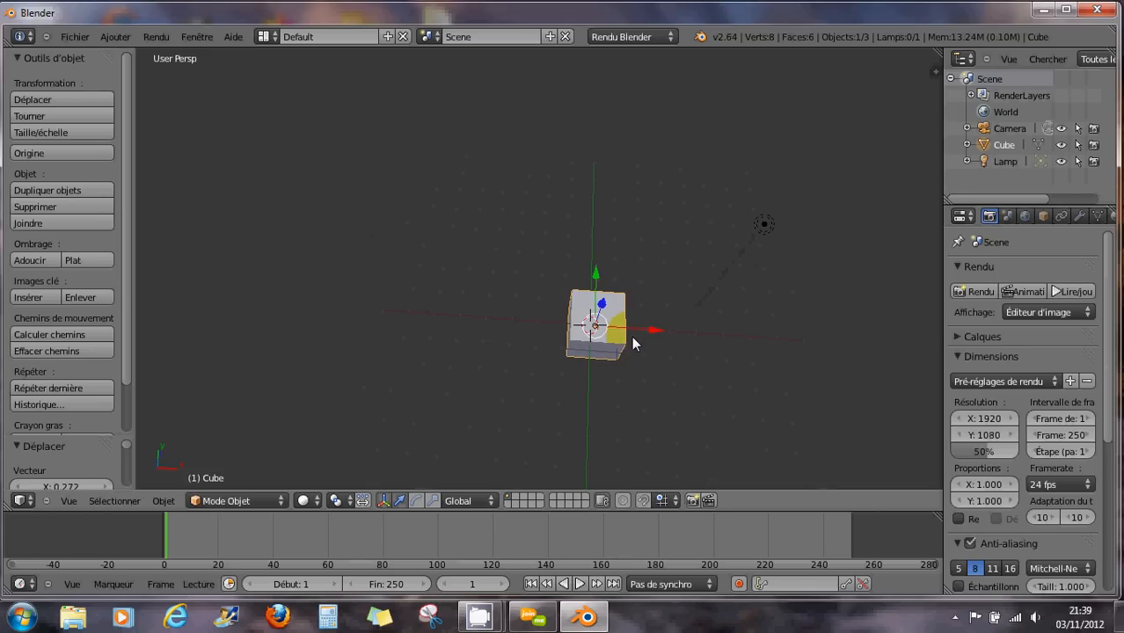
key(s)
key(x)
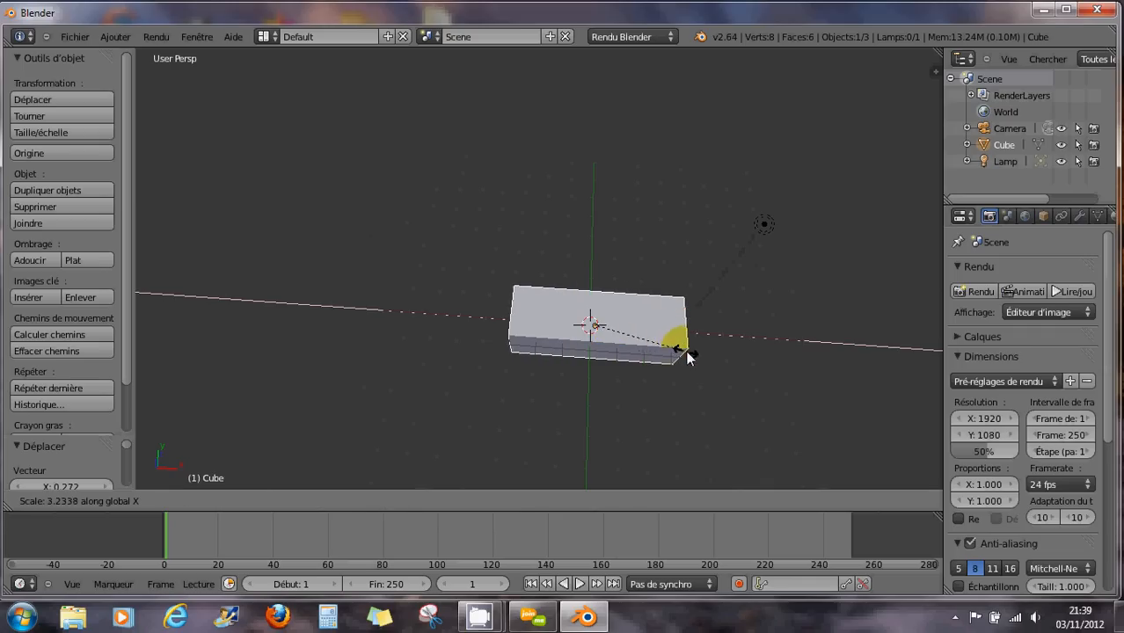
click(683, 351)
scroll(636, 363, up, 3)
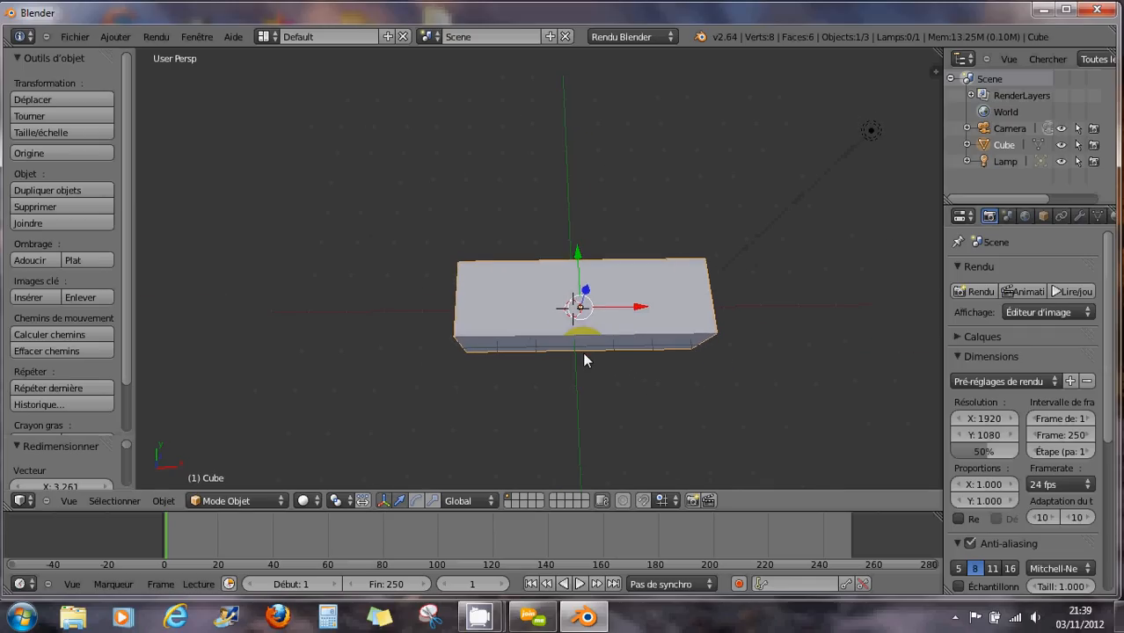
Rotate the stretched cube about -37° around the global X axis while viewing it from the top.
key(KP_7)
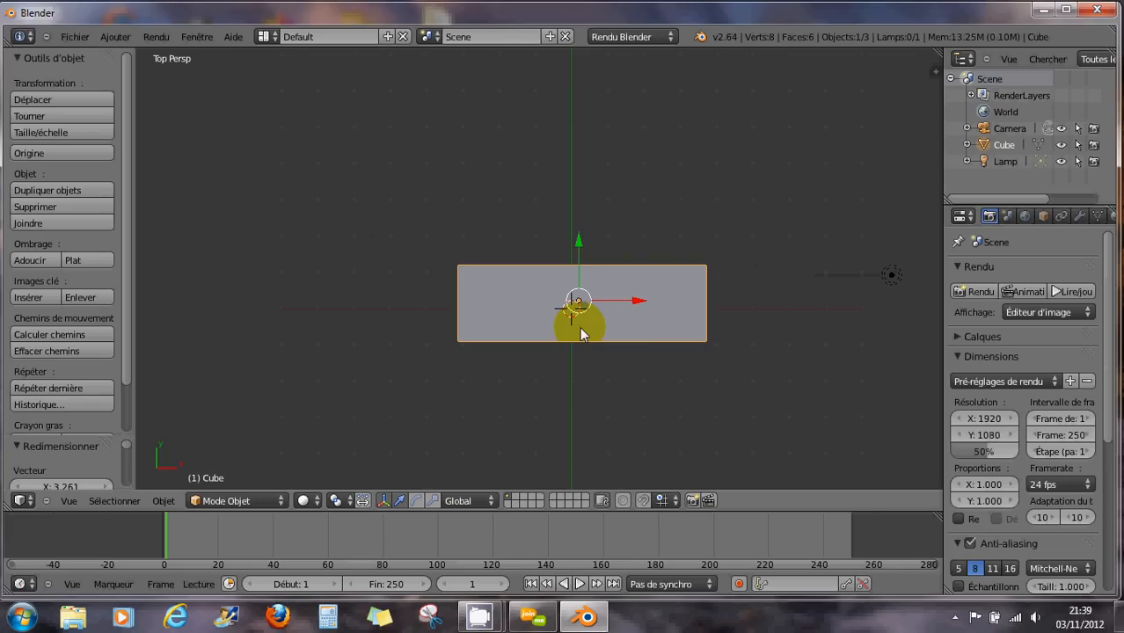
key(r)
key(x)
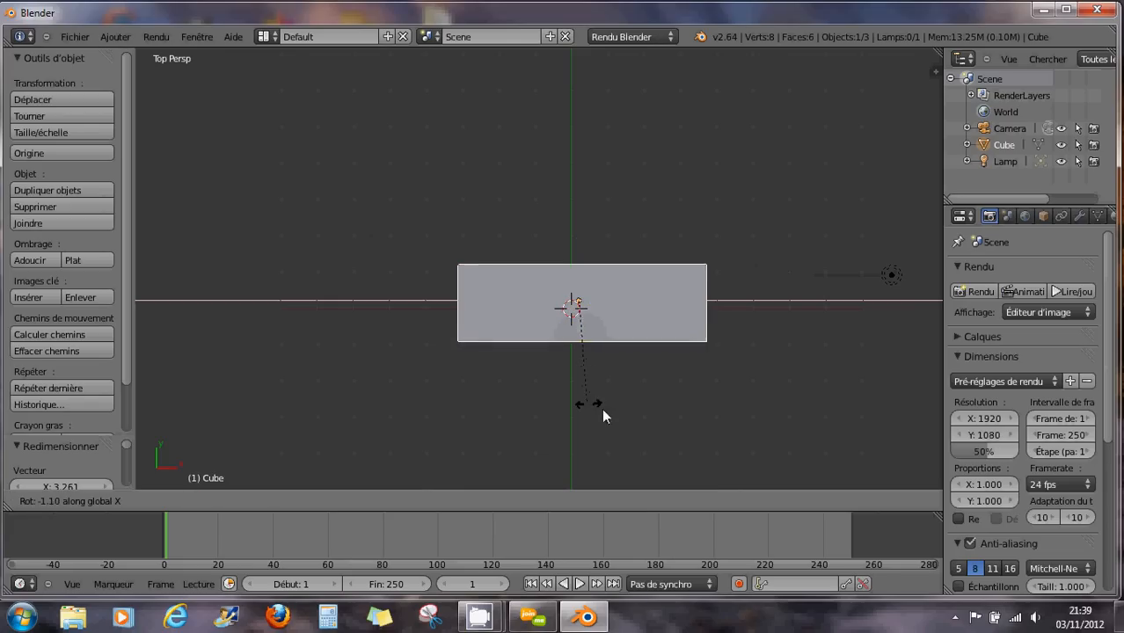
click(645, 381)
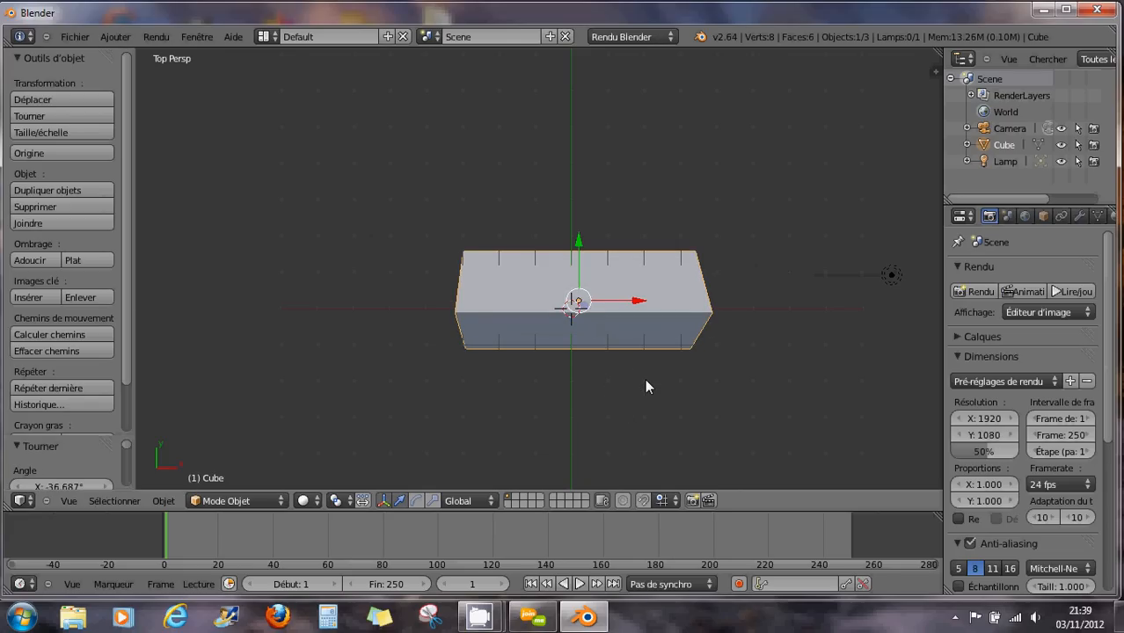
Compare the tilted block's front, right and top views with the opposite bottom, left and back views.
key(KP_1)
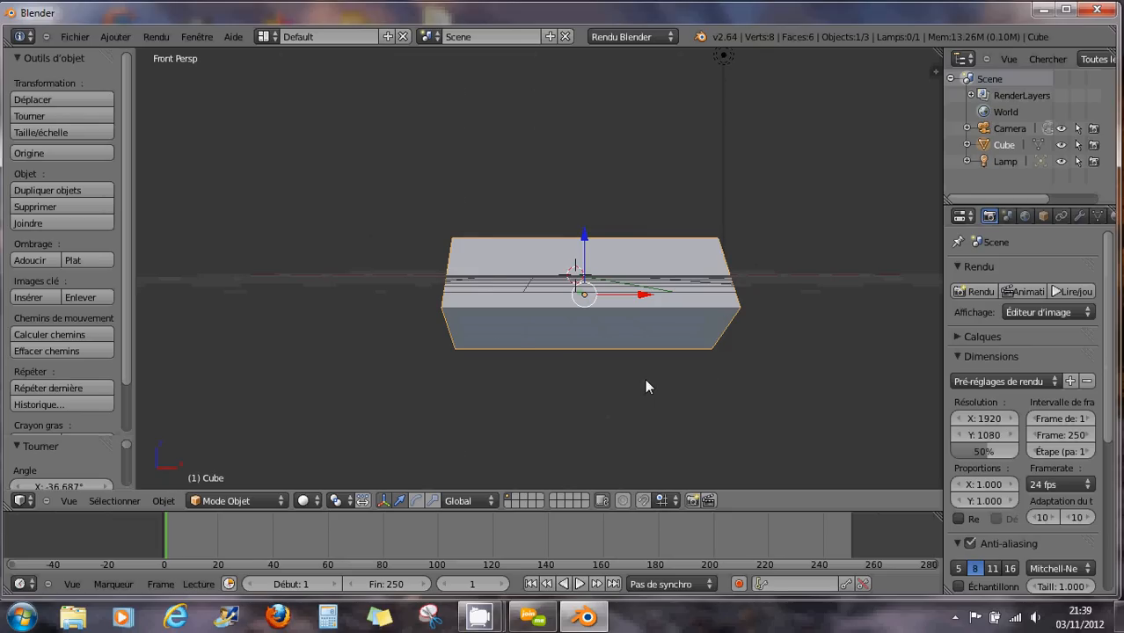
key(KP_3)
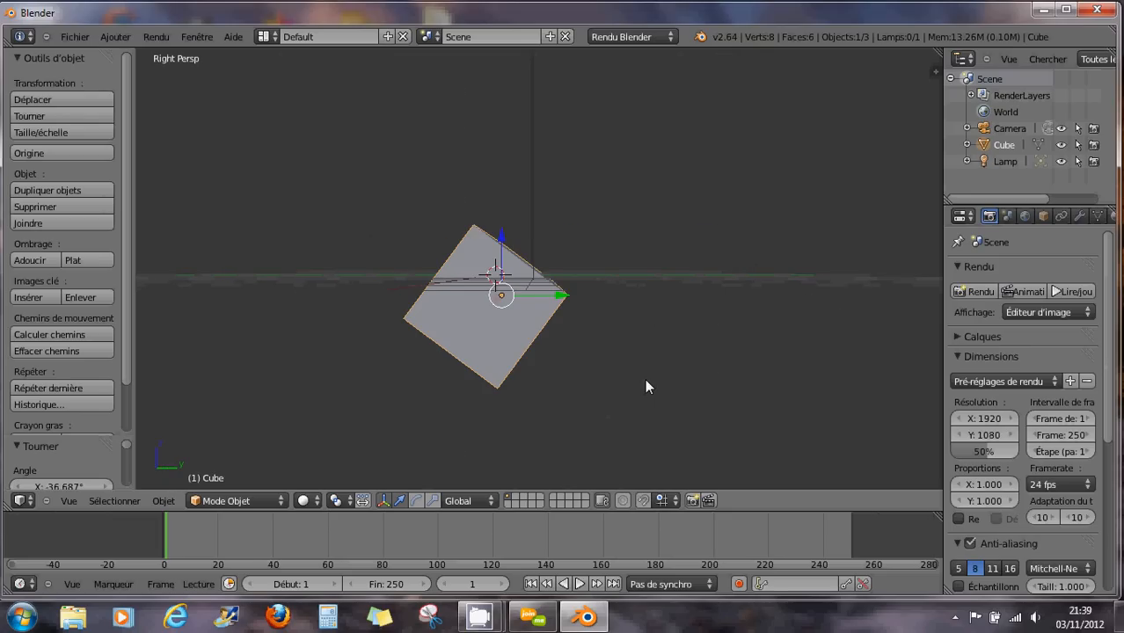
key(KP_1)
key(KP_7)
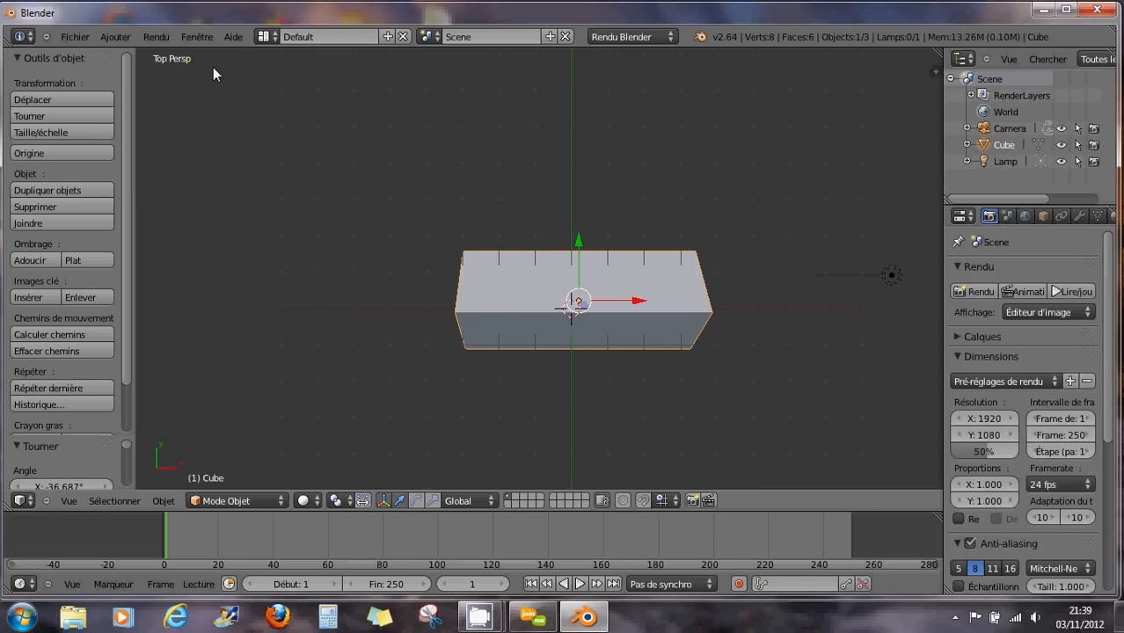
key(ctrl+KP_7)
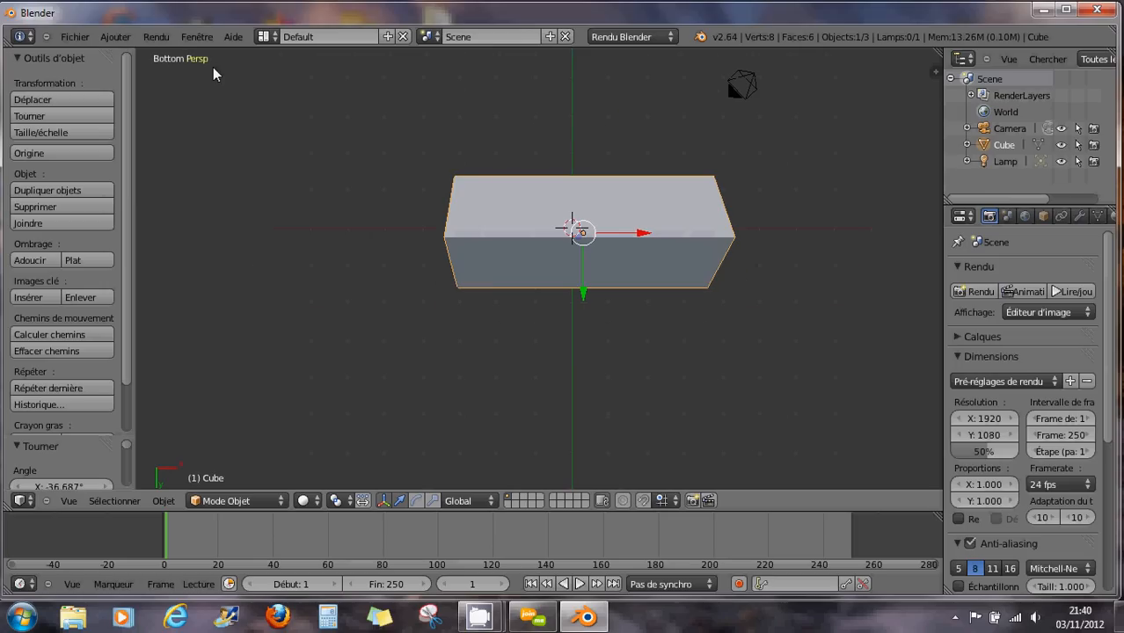
key(KP_3)
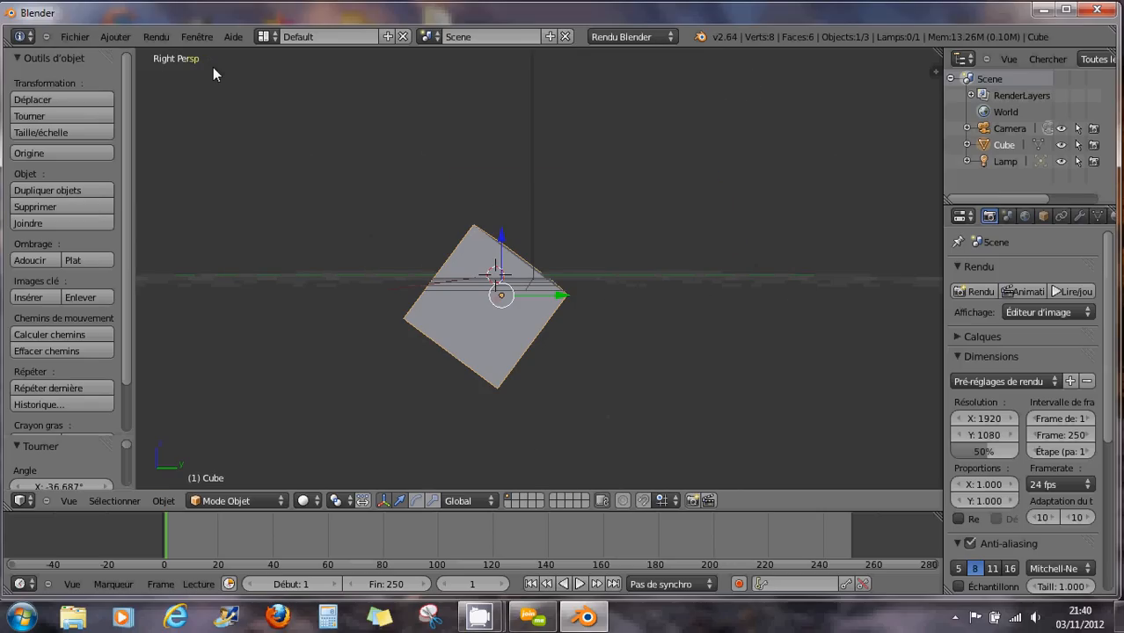
key(ctrl+KP_3)
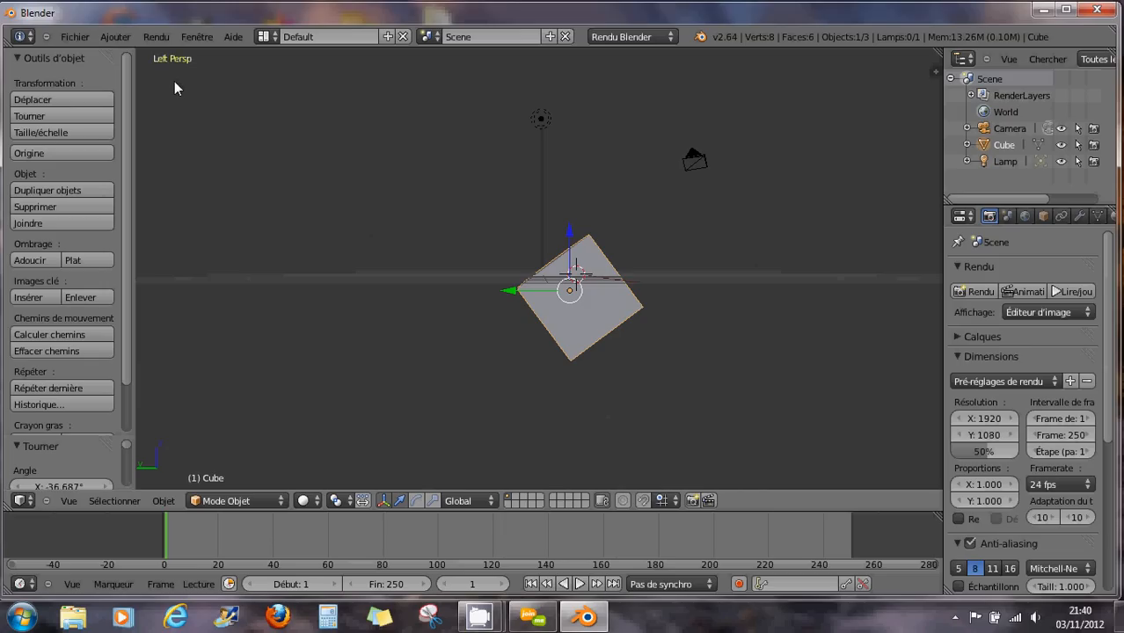
key(KP_1)
key(ctrl+KP_1)
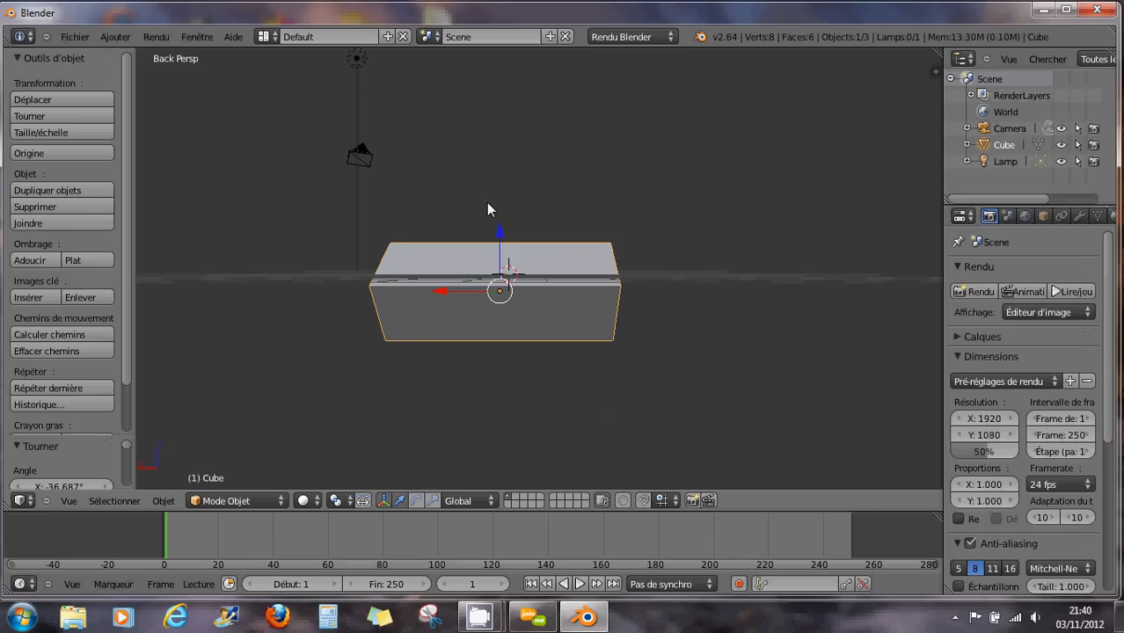
Review the tilted block from the top, front, right, left and bottom, and orbit around it at oblique angles.
key(KP_7)
key(KP_1)
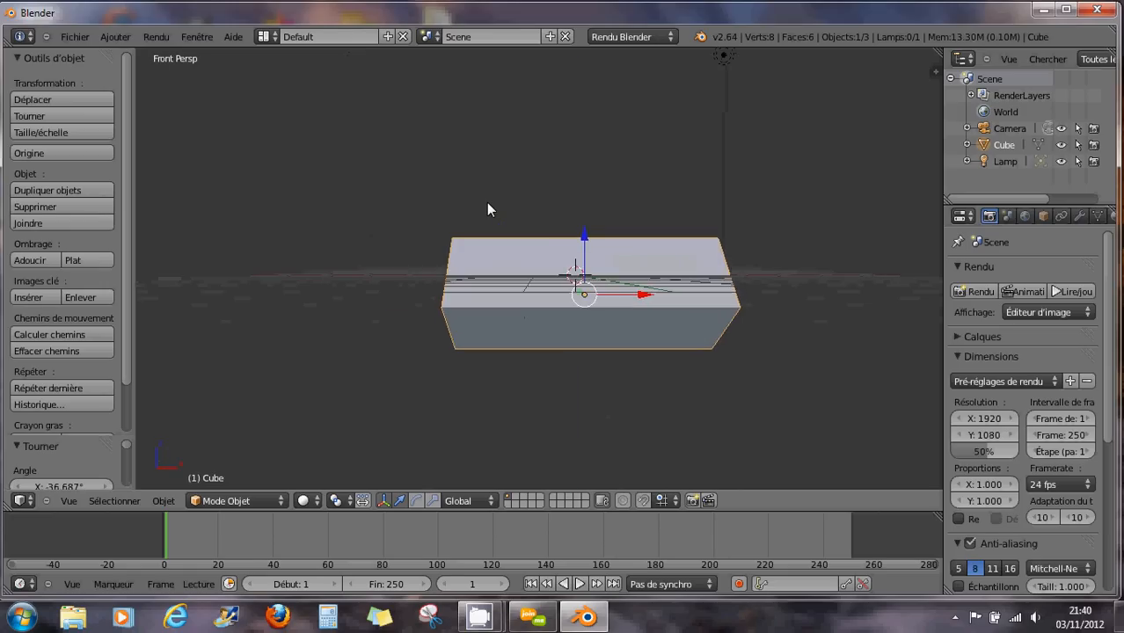
key(KP_3)
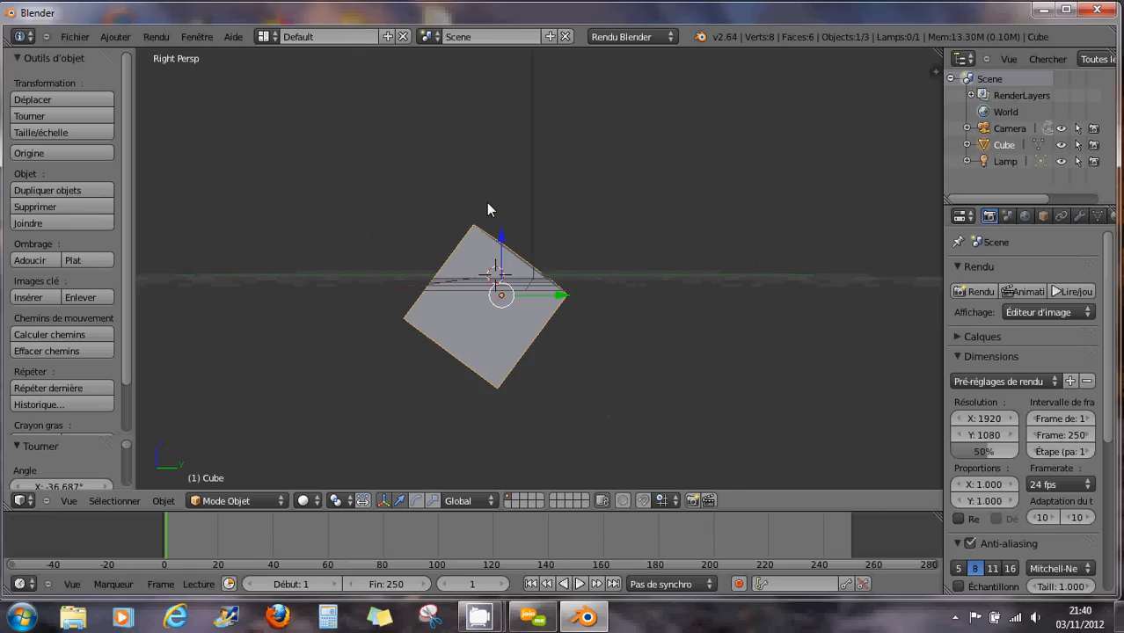
key(ctrl+KP_3)
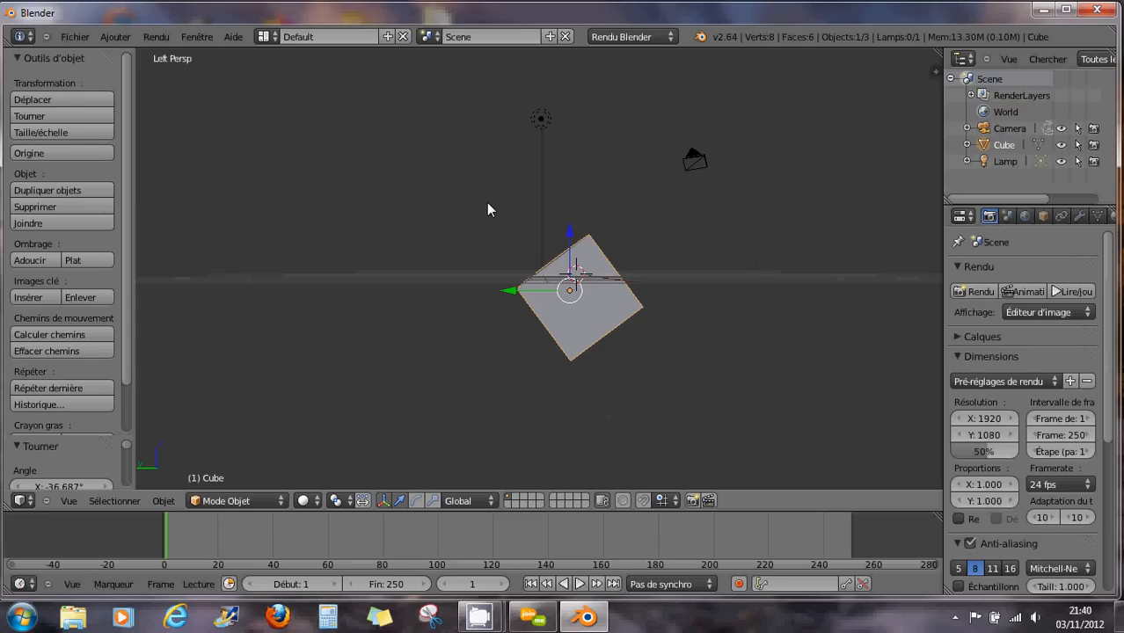
key(ctrl+KP_7)
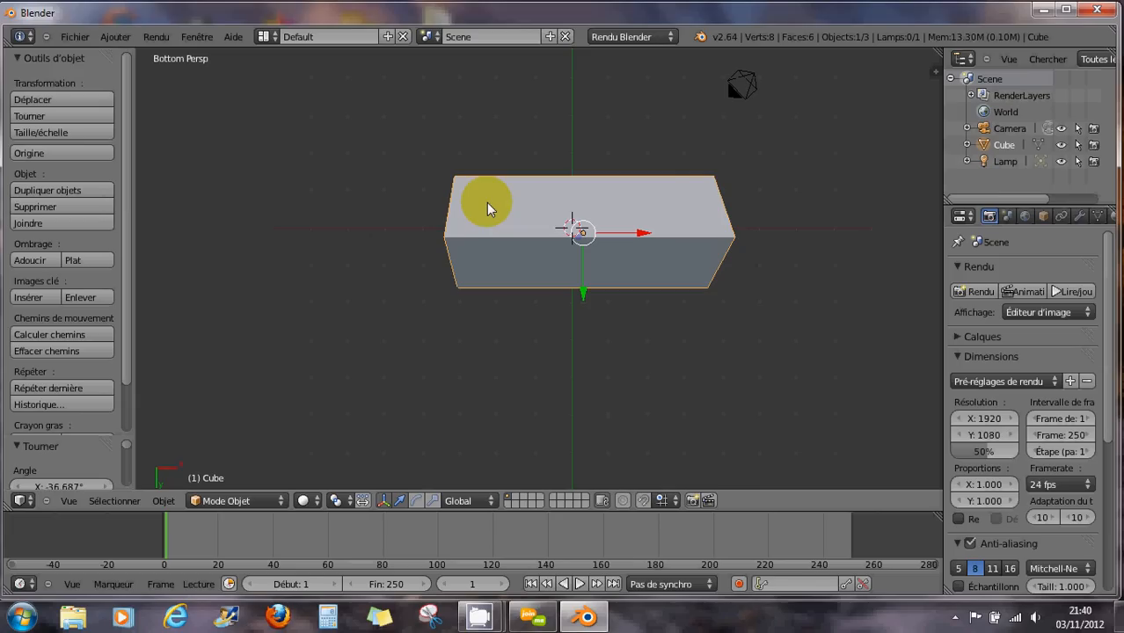
middle_drag(602, 221, 522, 269)
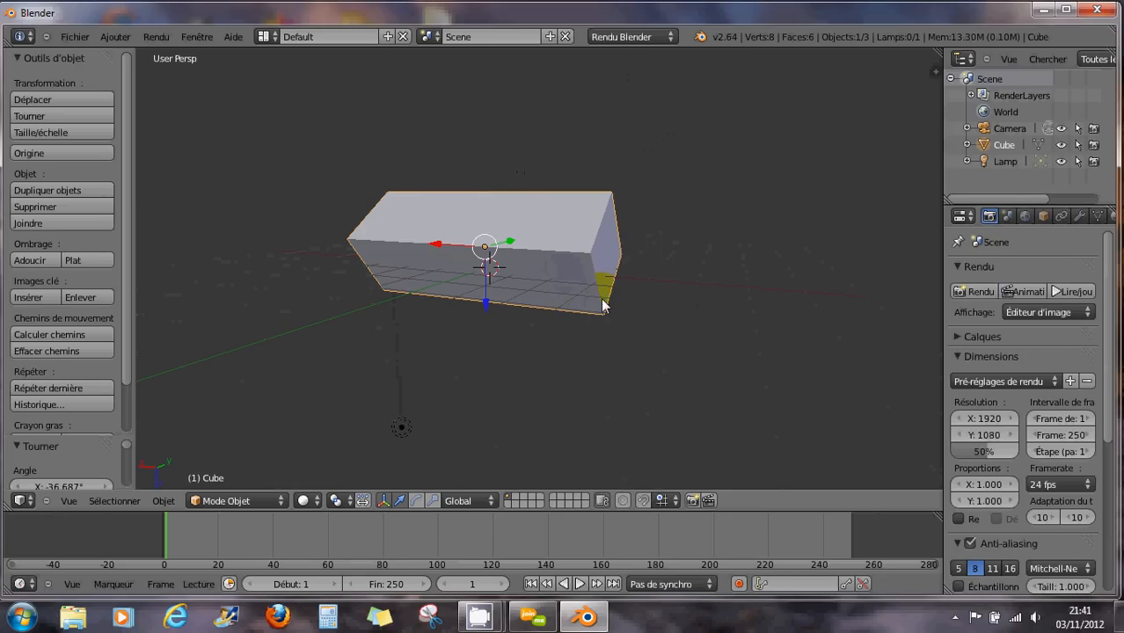
middle_drag(659, 301, 435, 116)
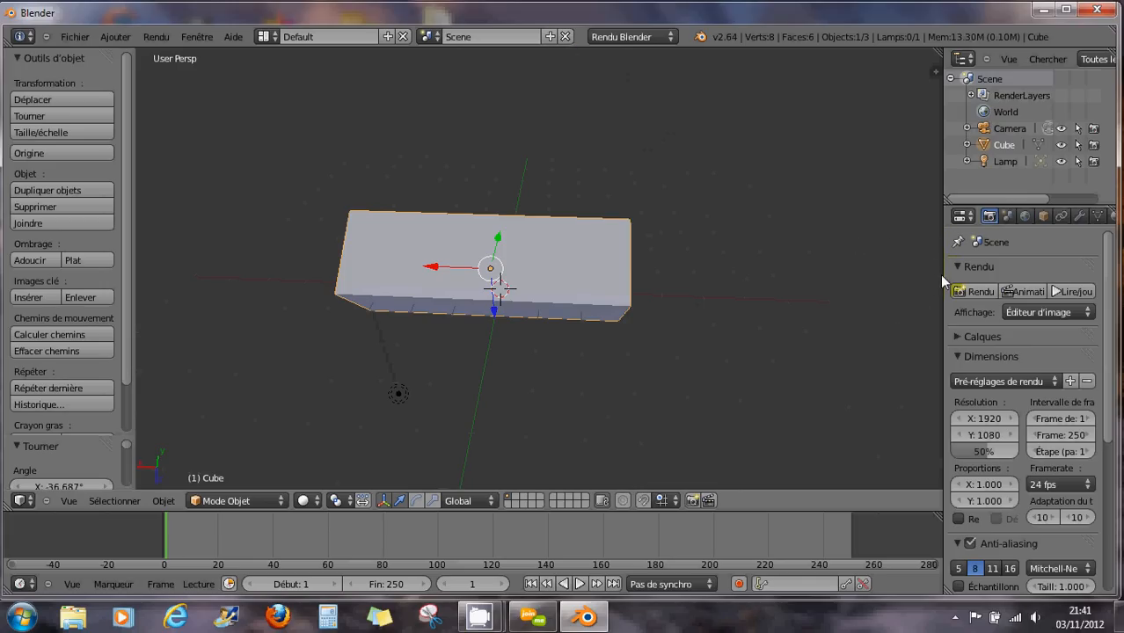
Split the 3D view area with a vertical division into two side-by-side 3D views.
right_click(581, 50)
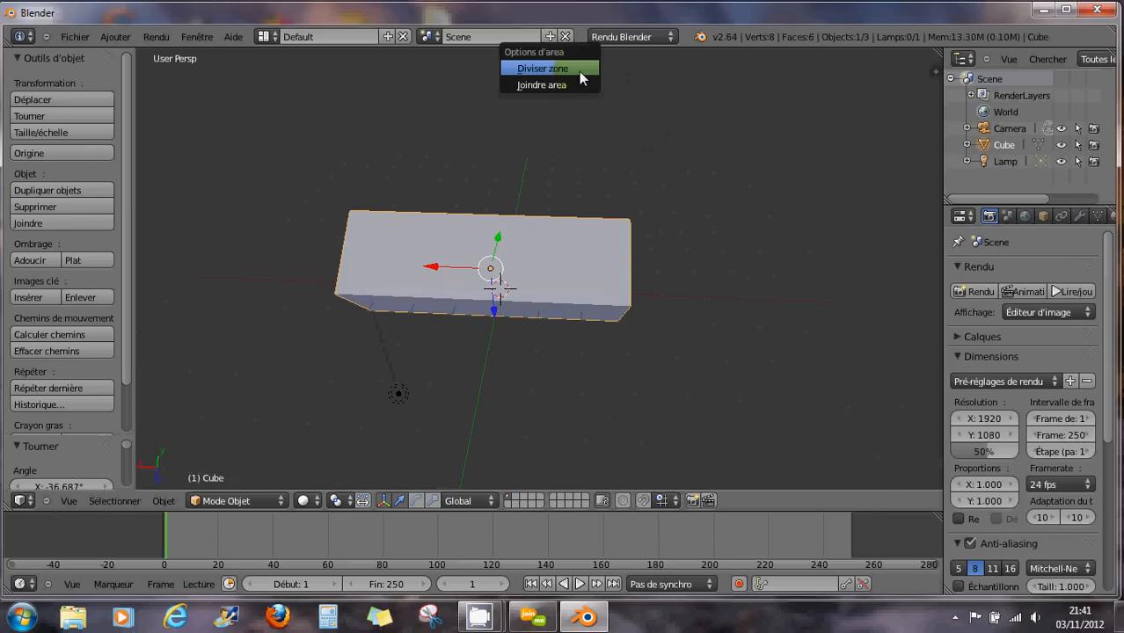
click(579, 72)
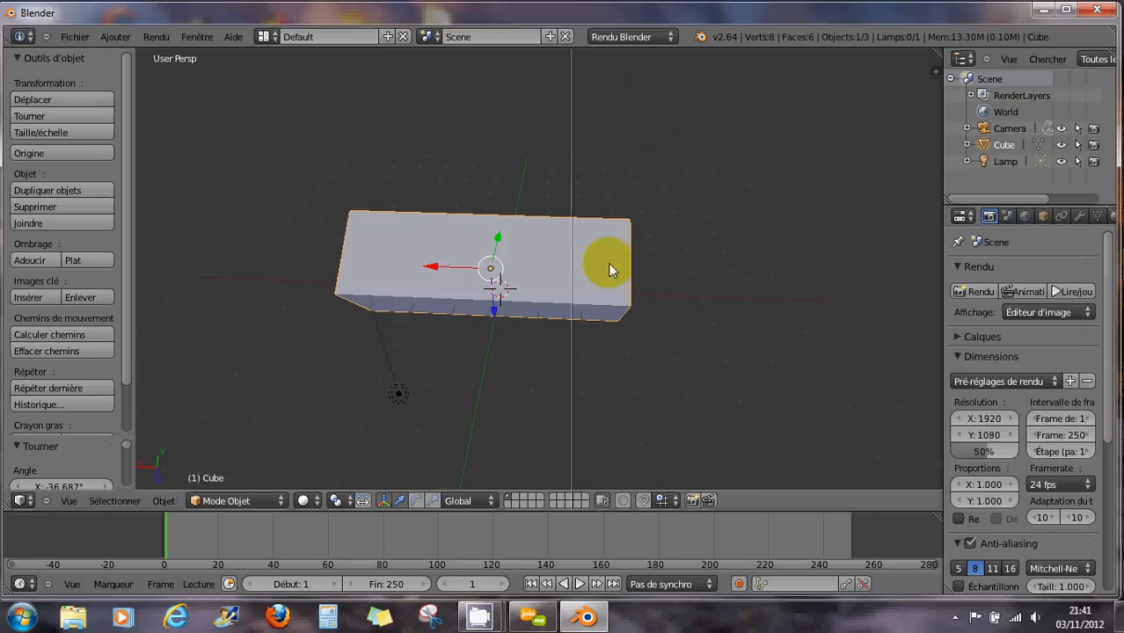
click(534, 275)
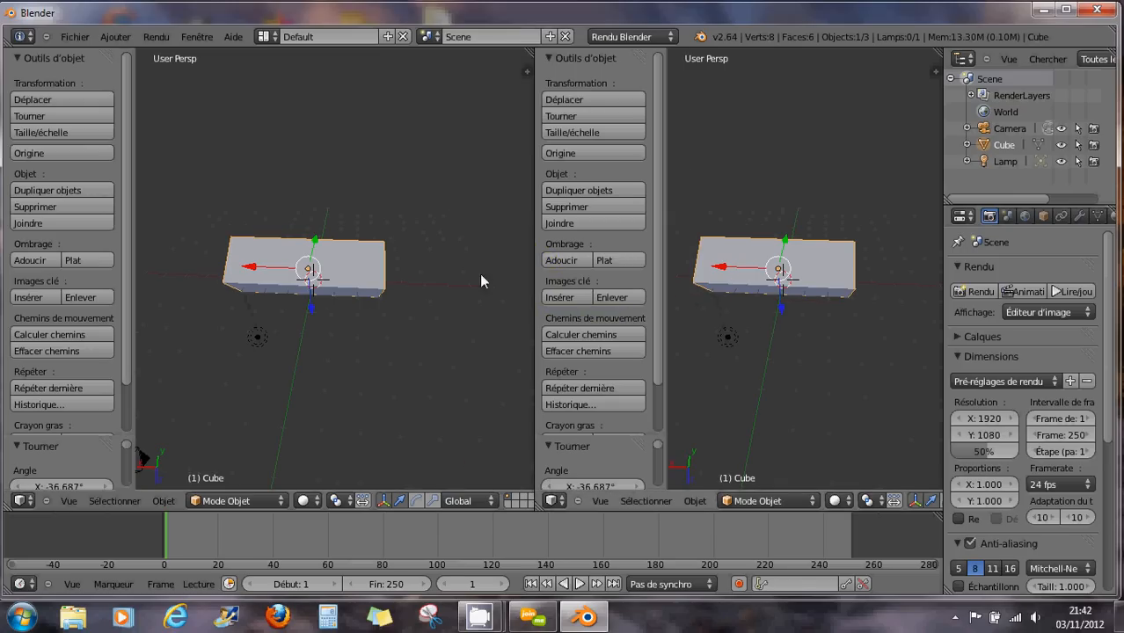
Set one of the two 3D views to the top view and orbit the other to an oblique perspective.
click(414, 300)
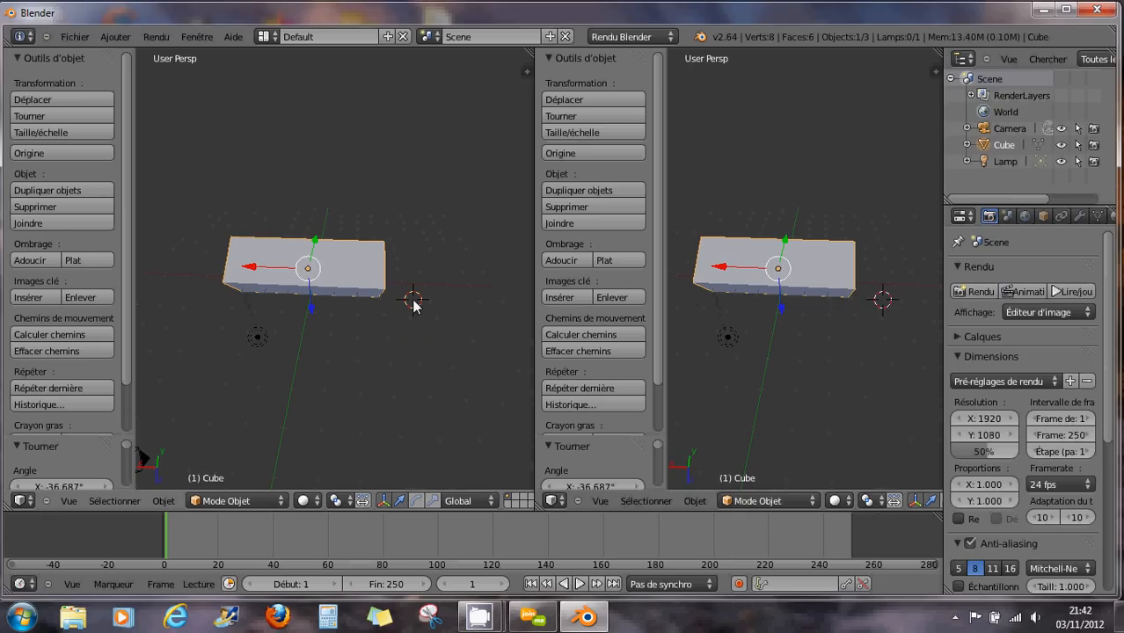
key(KP_7)
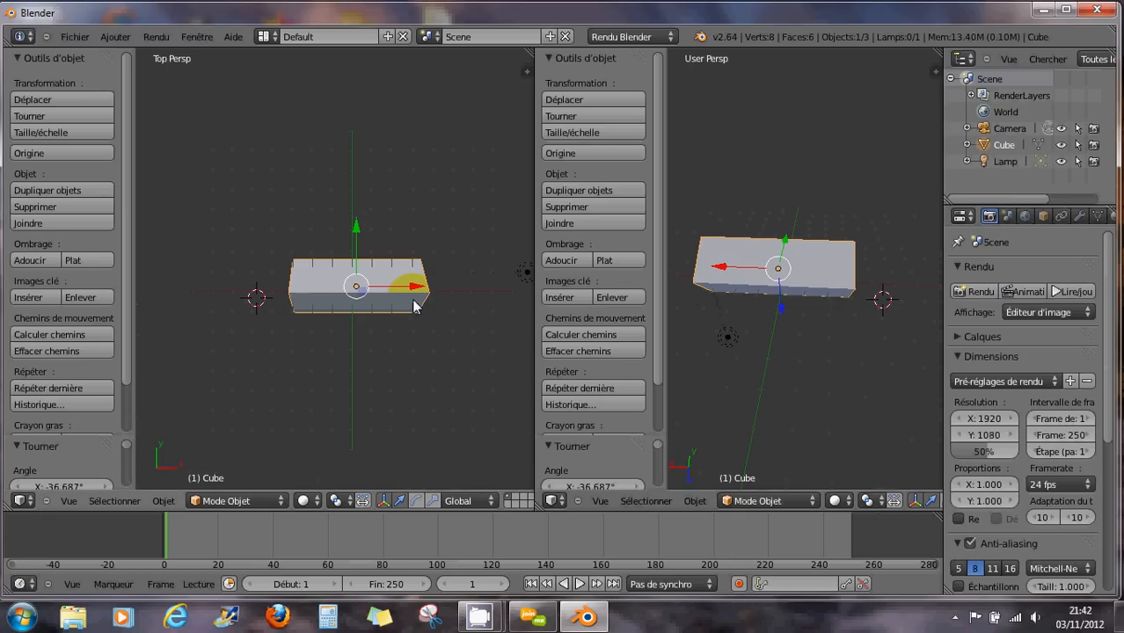
middle_drag(777, 333, 728, 296)
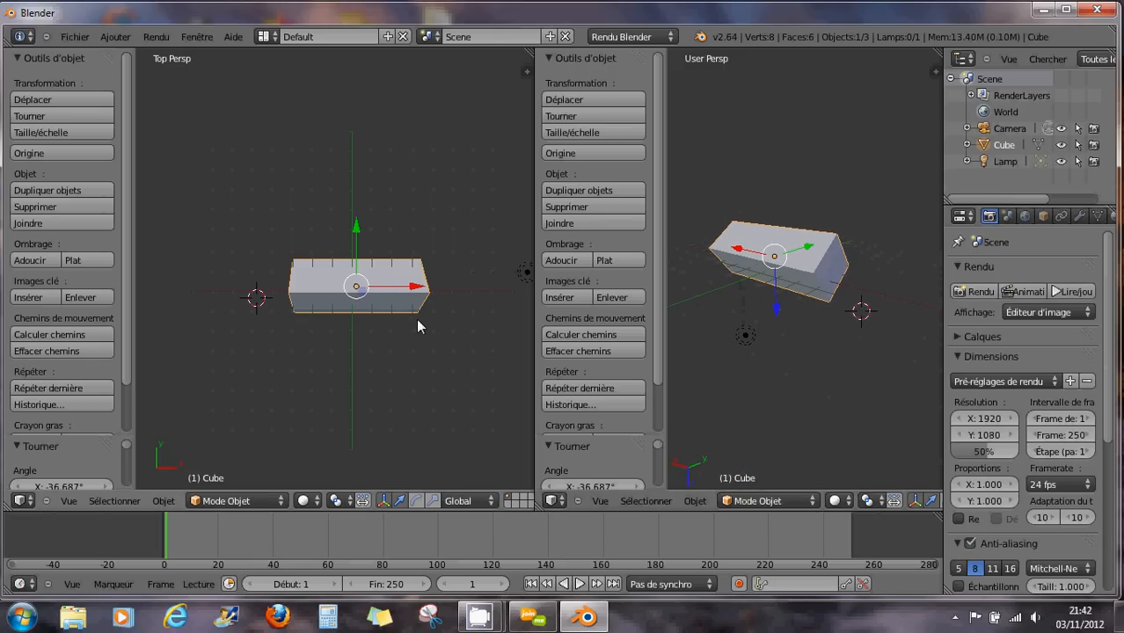
Rotate the block about 29.6 degrees in the top view and scale it down to about 0.623.
right_click(395, 303)
key(r)
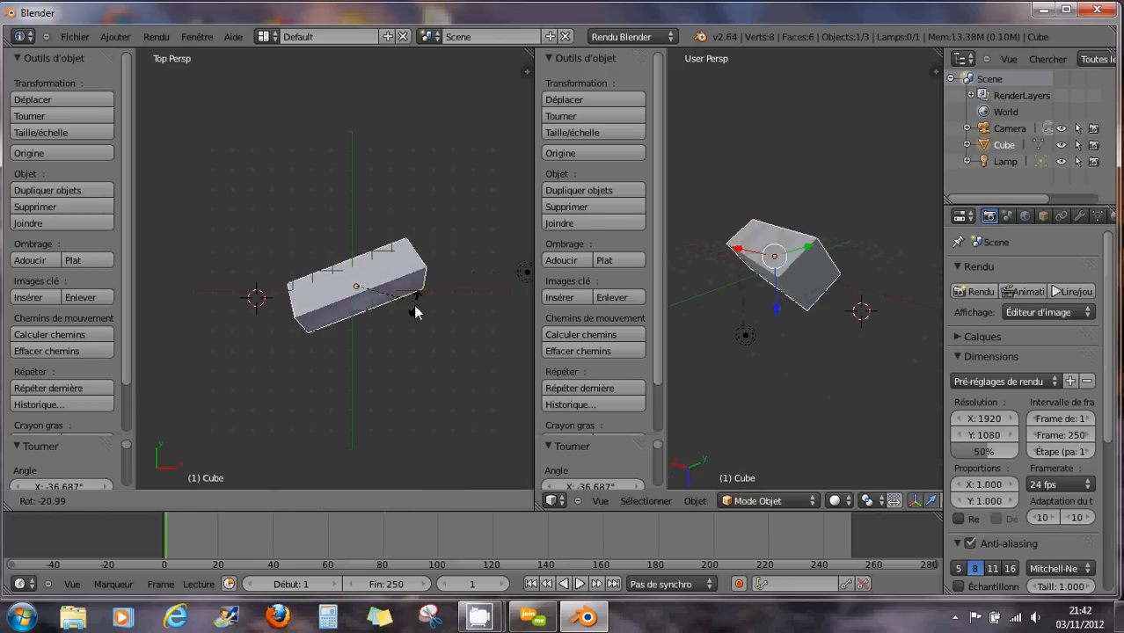
click(392, 370)
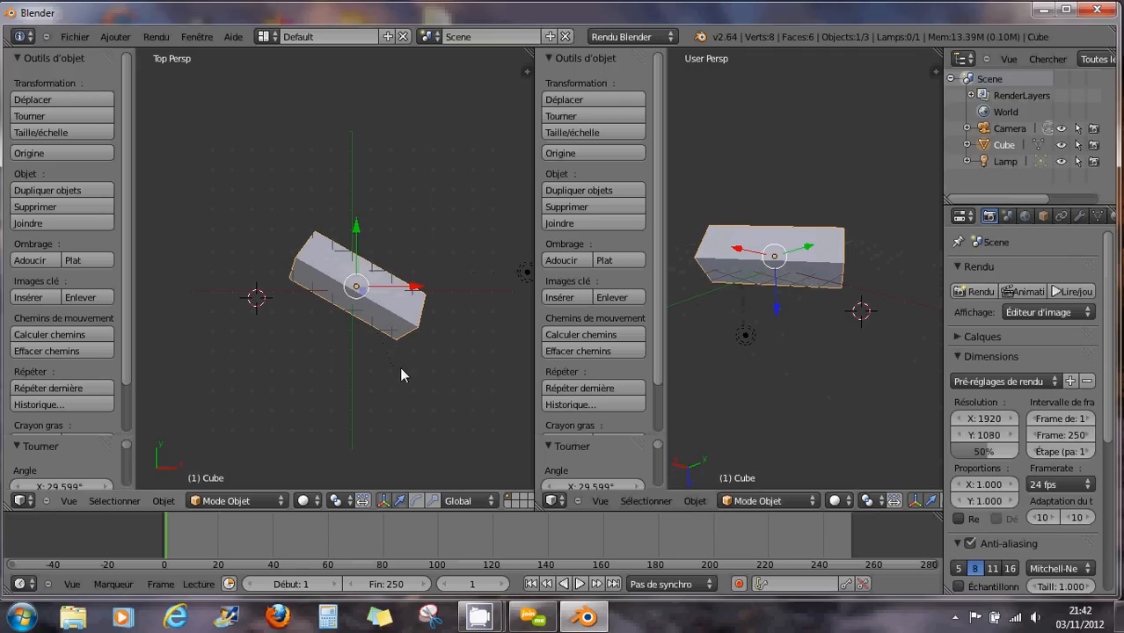
key(s)
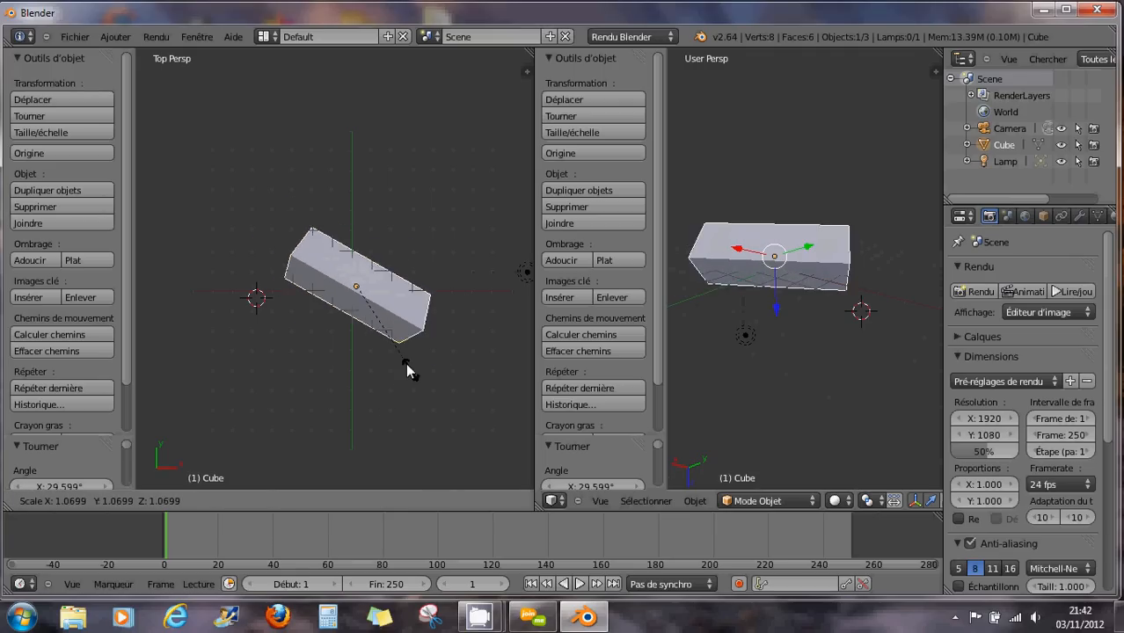
click(382, 340)
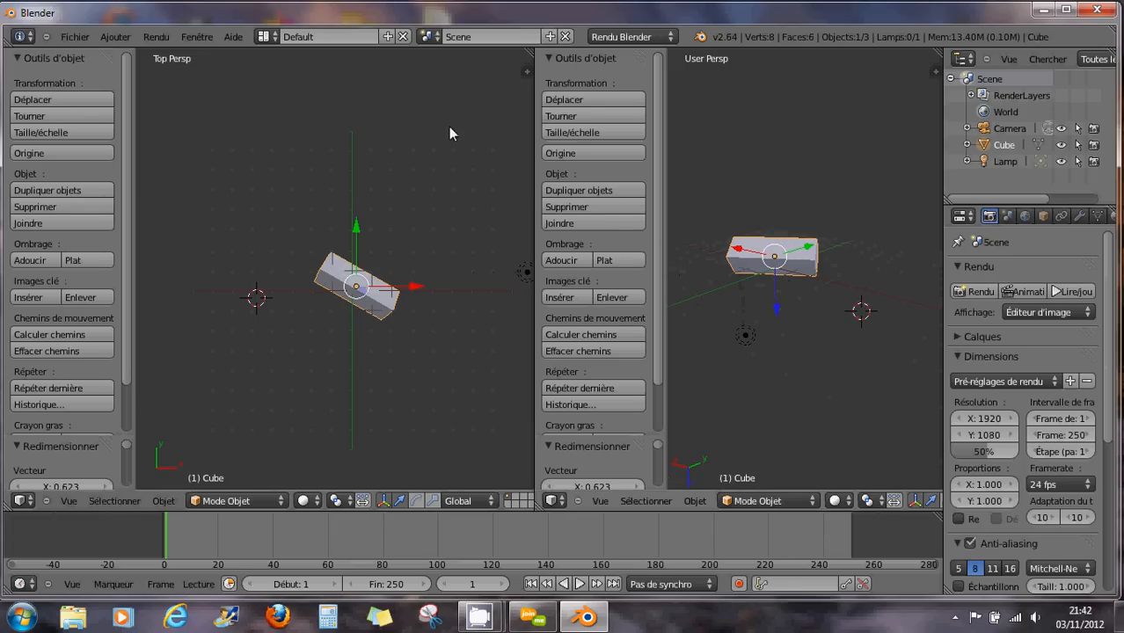
Widen the tool shelf of the perspective 3D view and shift the divider between the two 3D views to enlarge the top view.
right_click(490, 49)
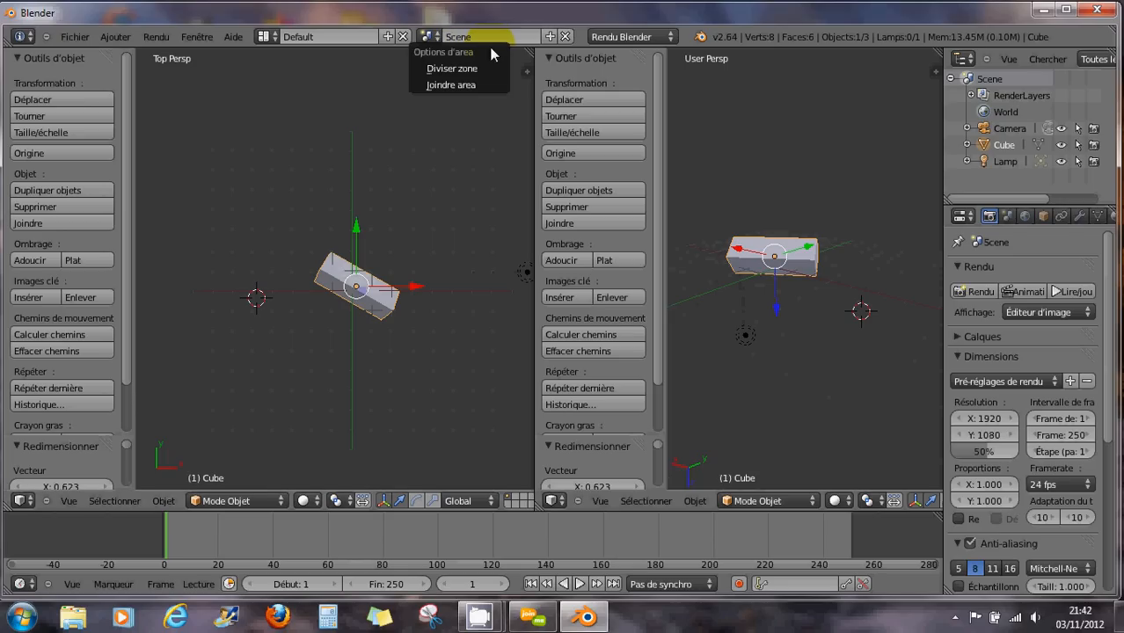
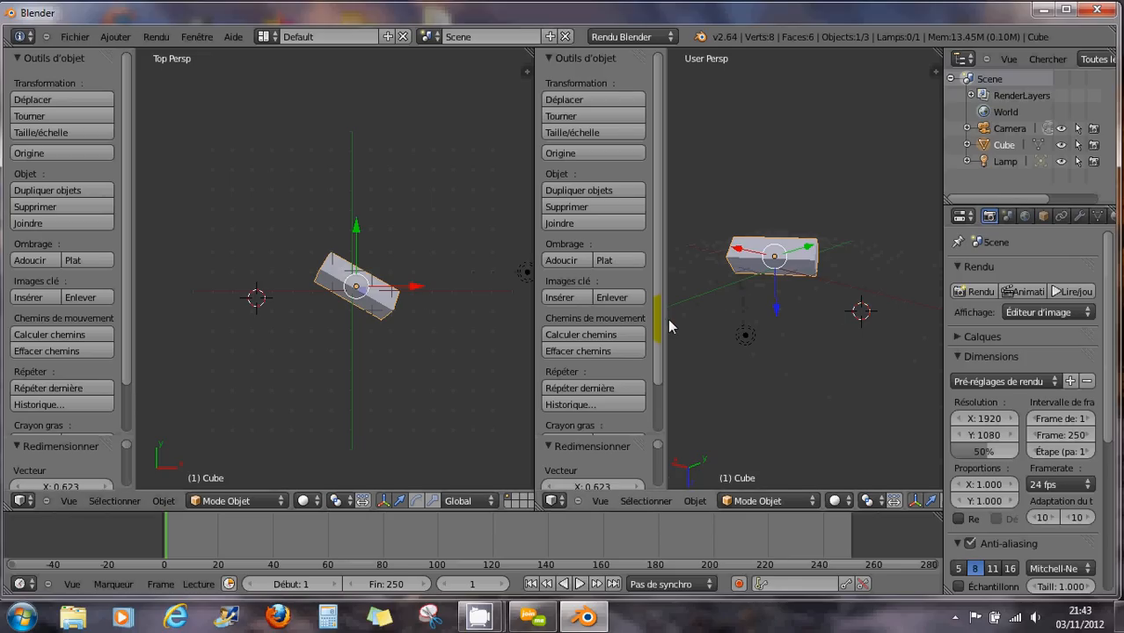
drag(664, 318, 701, 324)
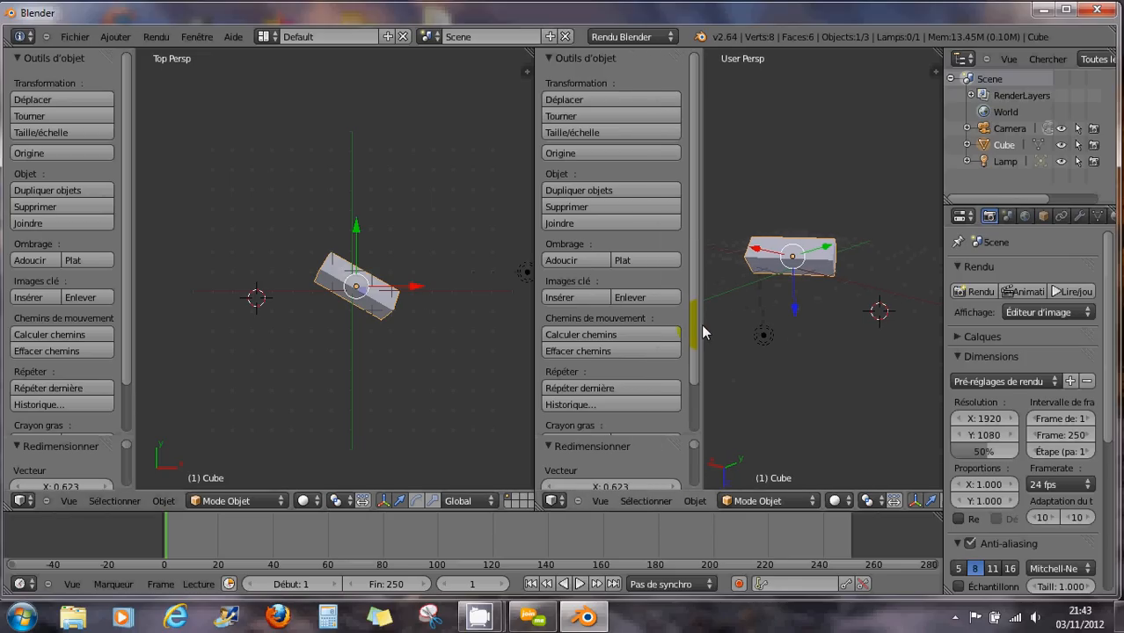
click(552, 323)
drag(551, 320, 585, 322)
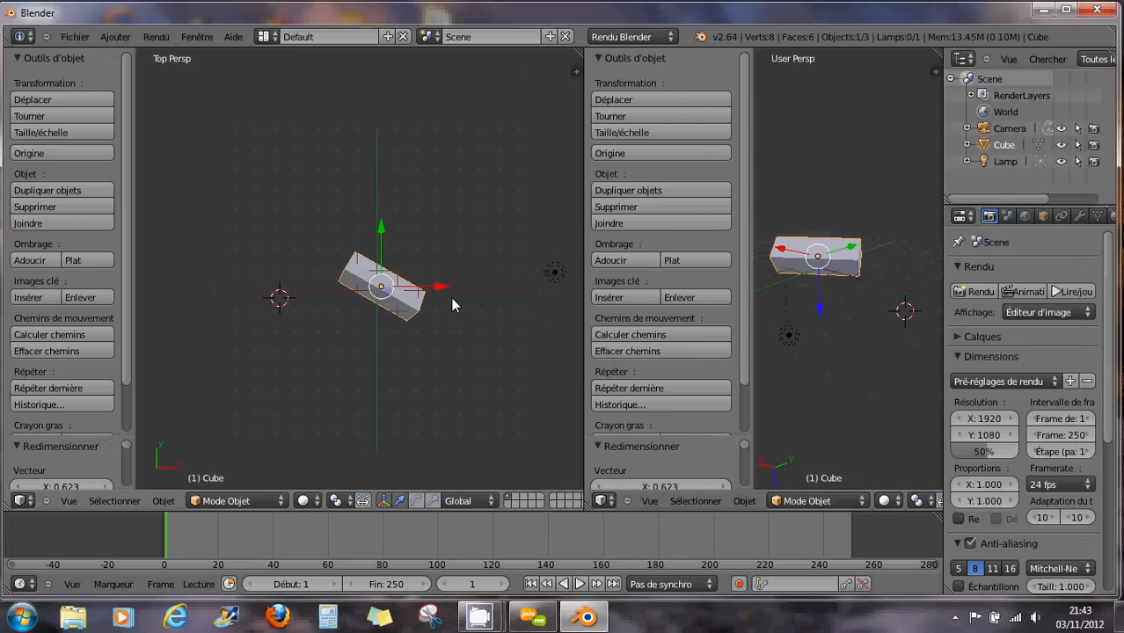
Zoom in on the block in the larger 3D view and orbit from the top view to an oblique angle.
scroll(460, 311, up, 3)
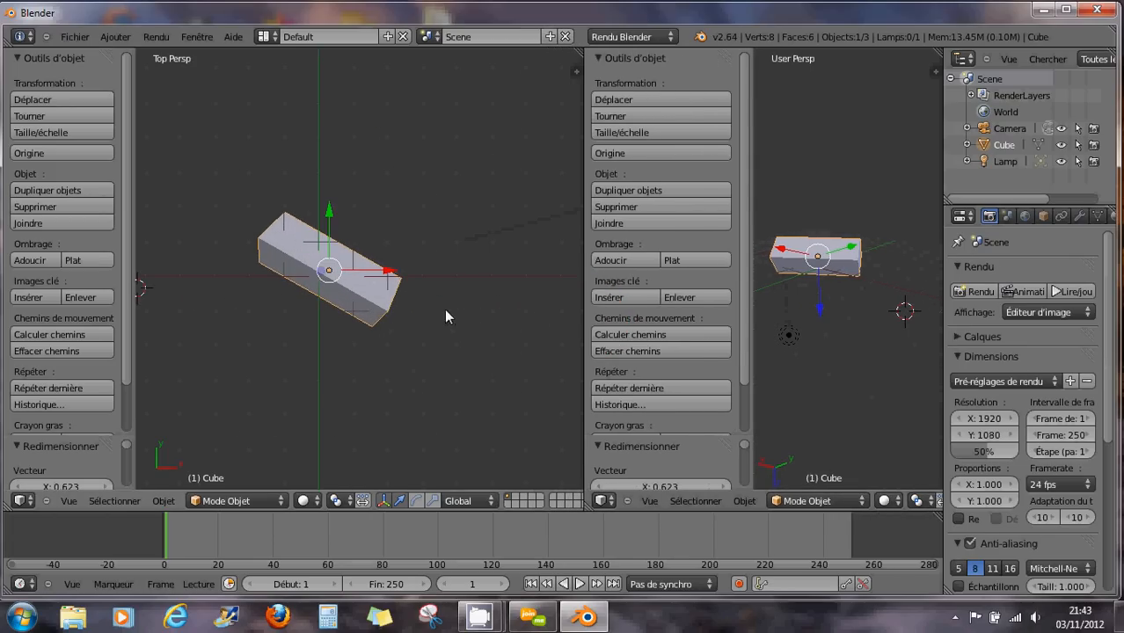
middle_drag(445, 310, 496, 262)
mouse_move(365, 297)
middle_down()
mouse_move(407, 300)
mouse_move(350, 302)
middle_up()
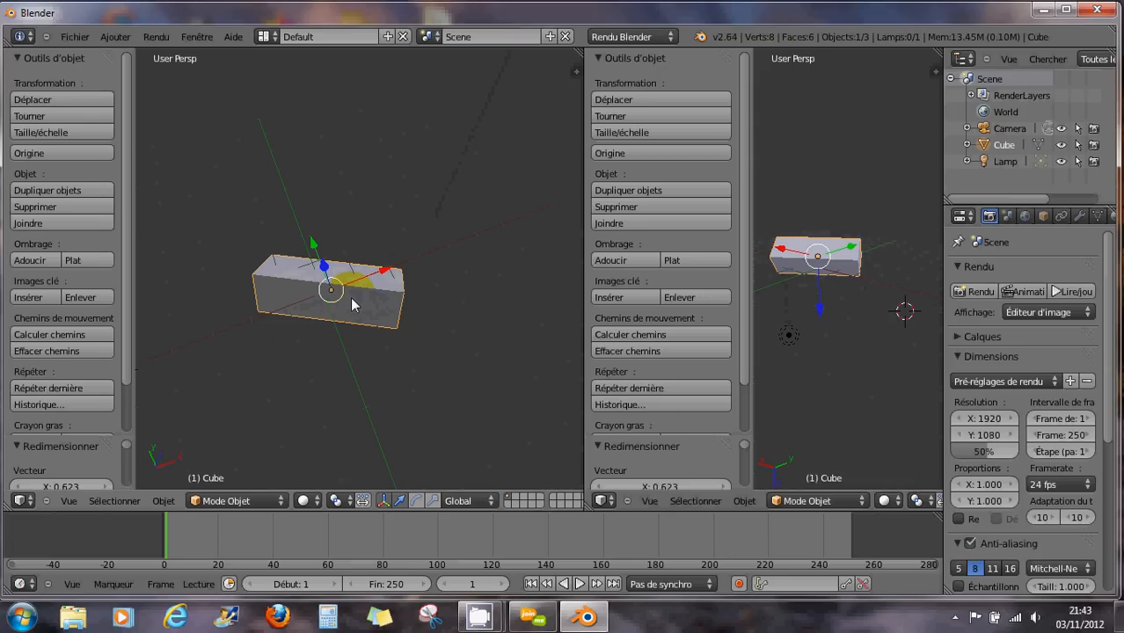
middle_drag(351, 297, 371, 342)
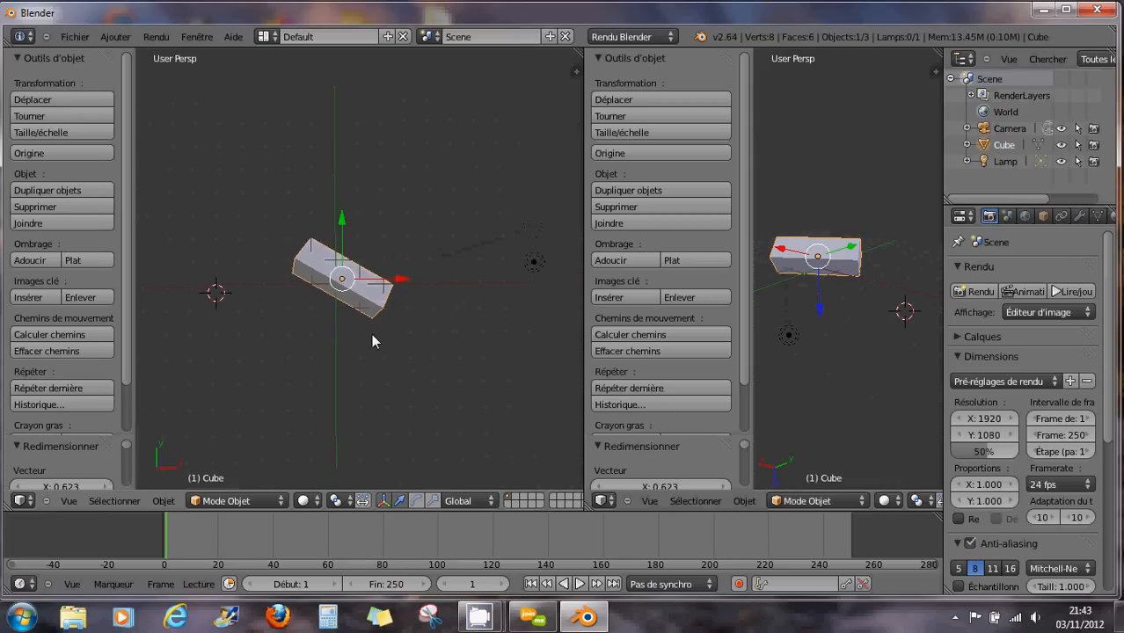
scroll(373, 331, up, 2)
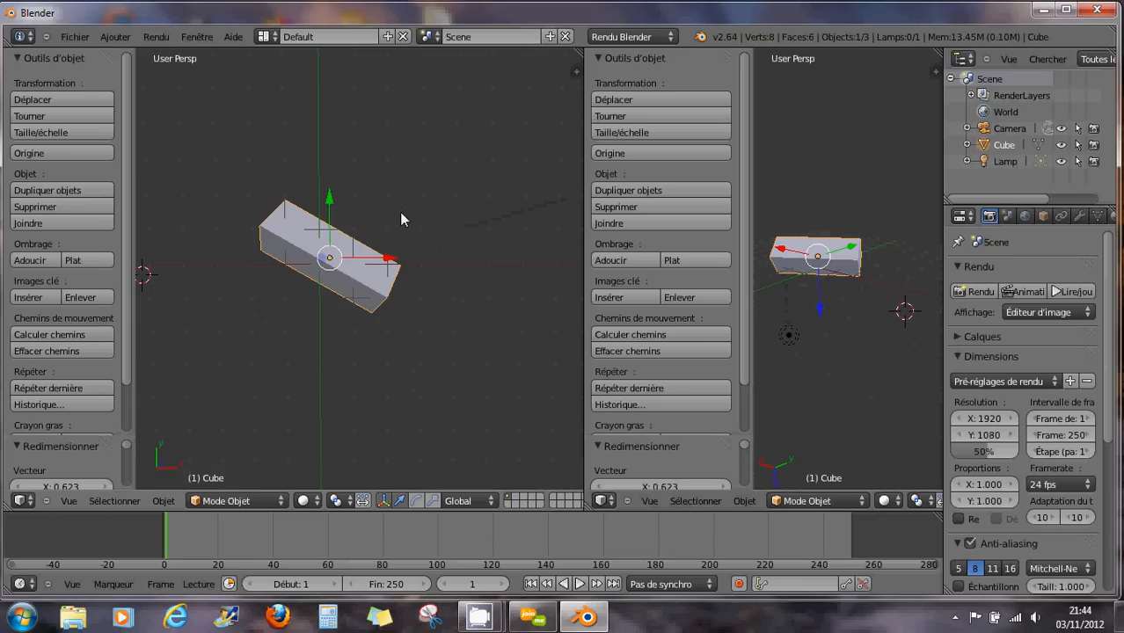
middle_drag(399, 213, 351, 216)
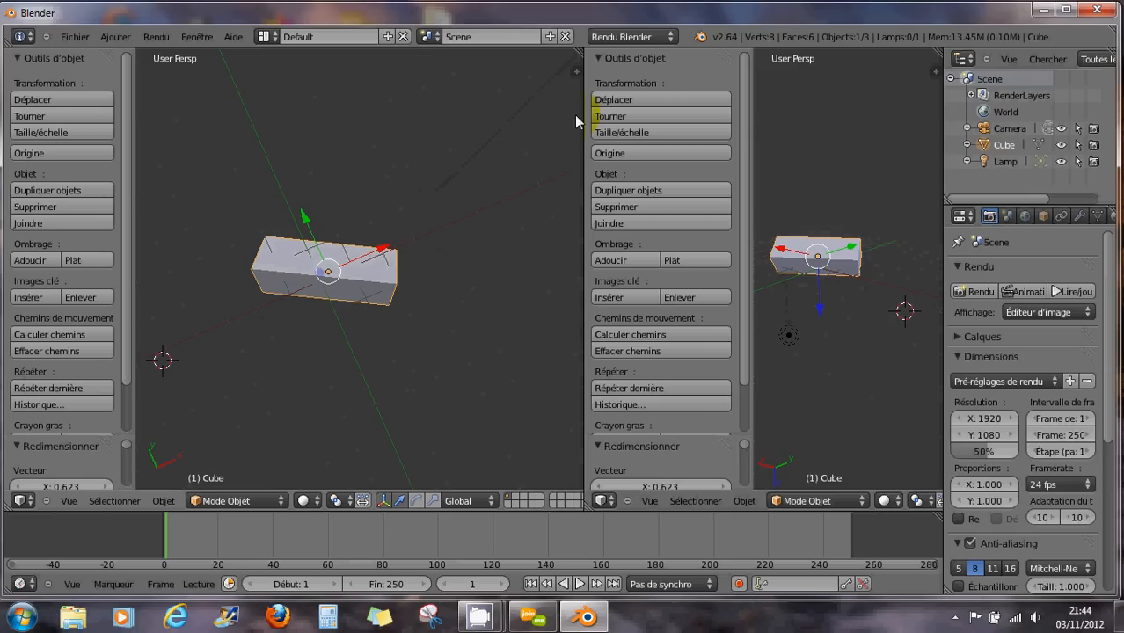
Split the larger 3D view horizontally into two stacked views and divide the upper one vertically.
right_click(585, 286)
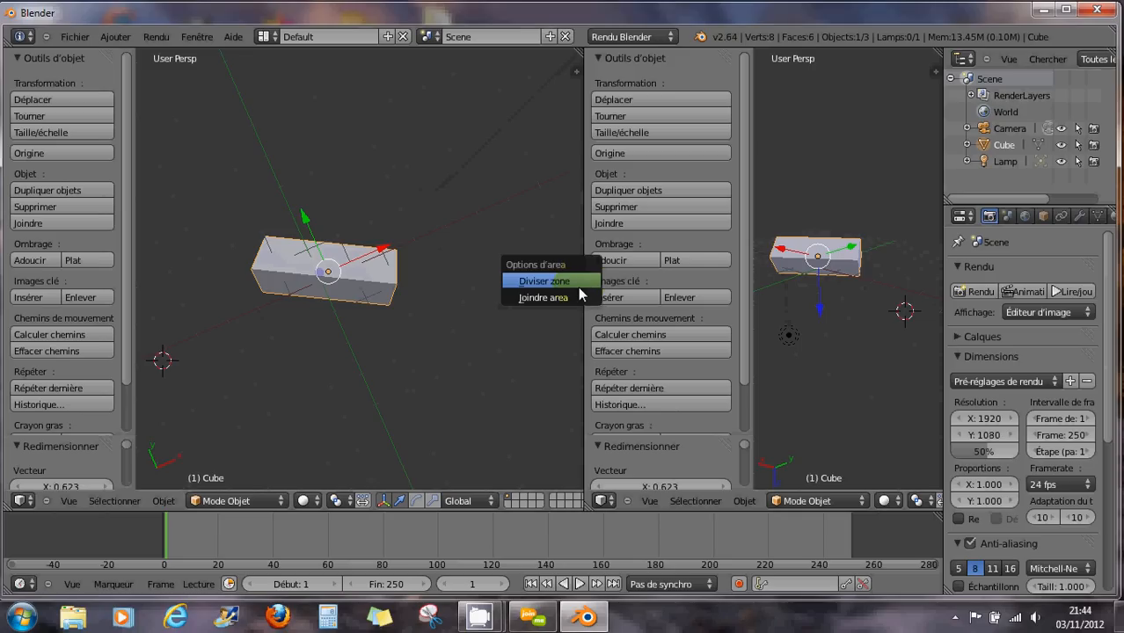
click(578, 283)
click(577, 284)
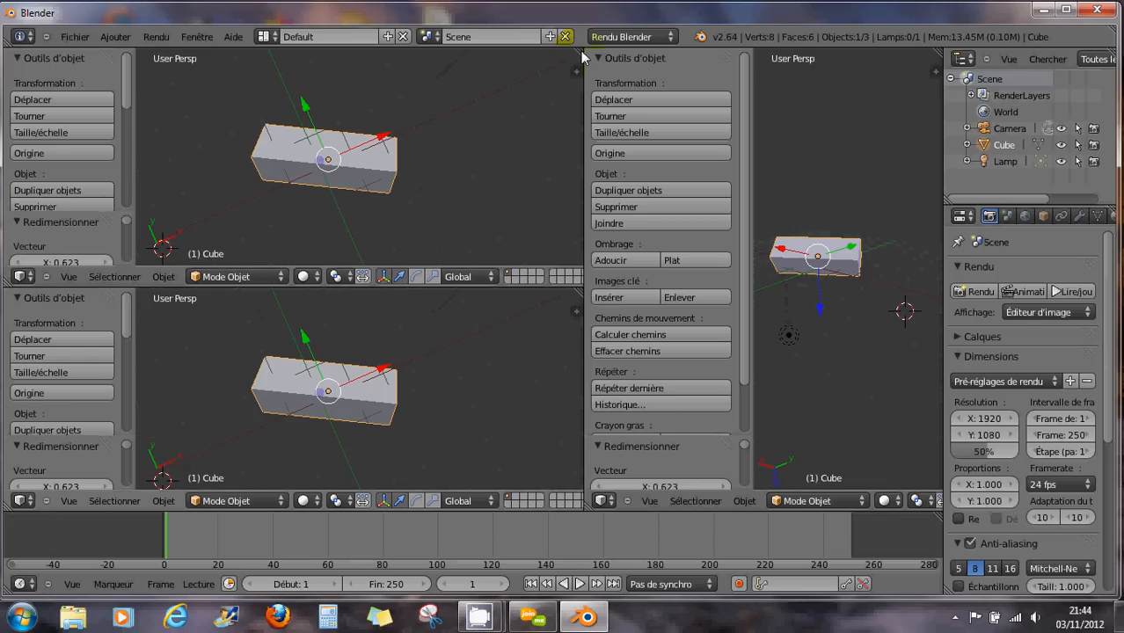
drag(582, 56, 350, 132)
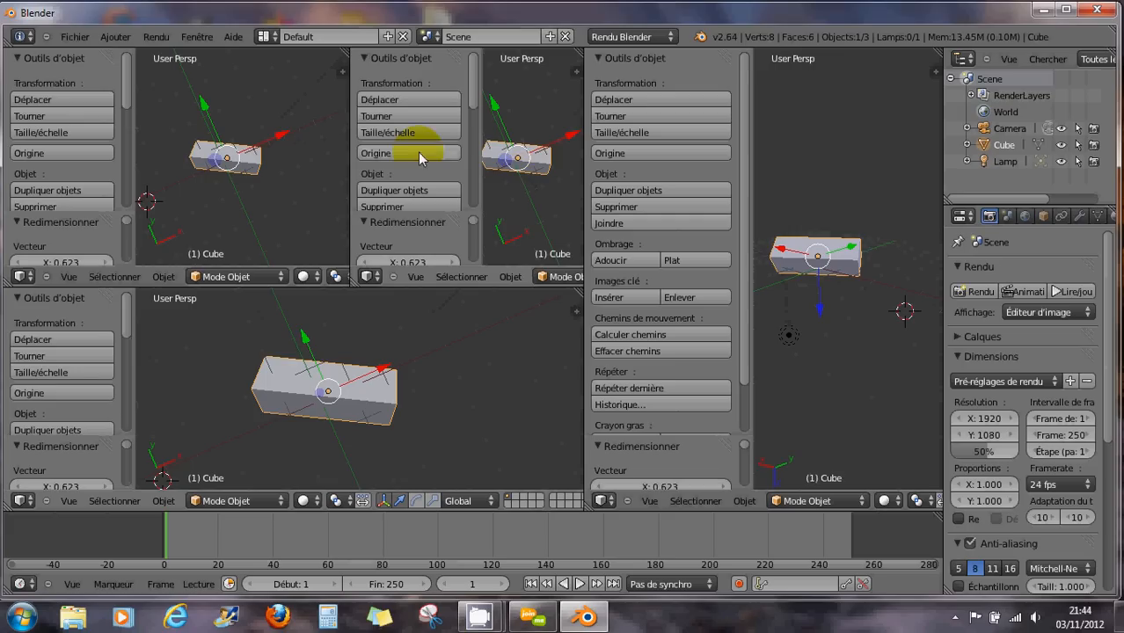
Join the two small upper 3D views into one and merge it with the 3D view below.
right_click(350, 176)
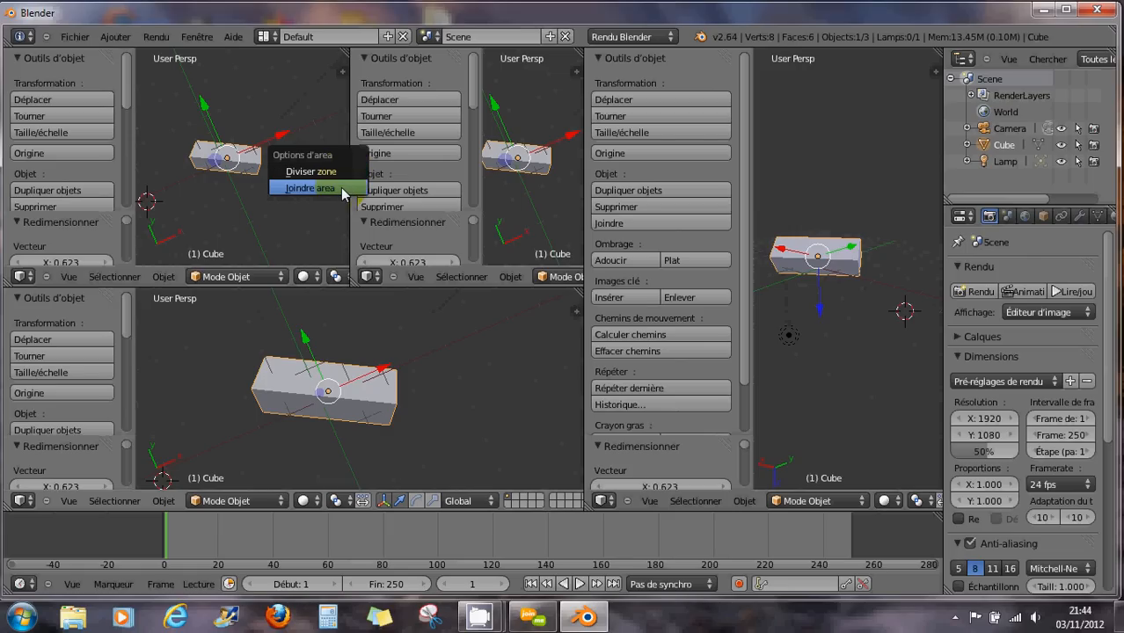
click(341, 190)
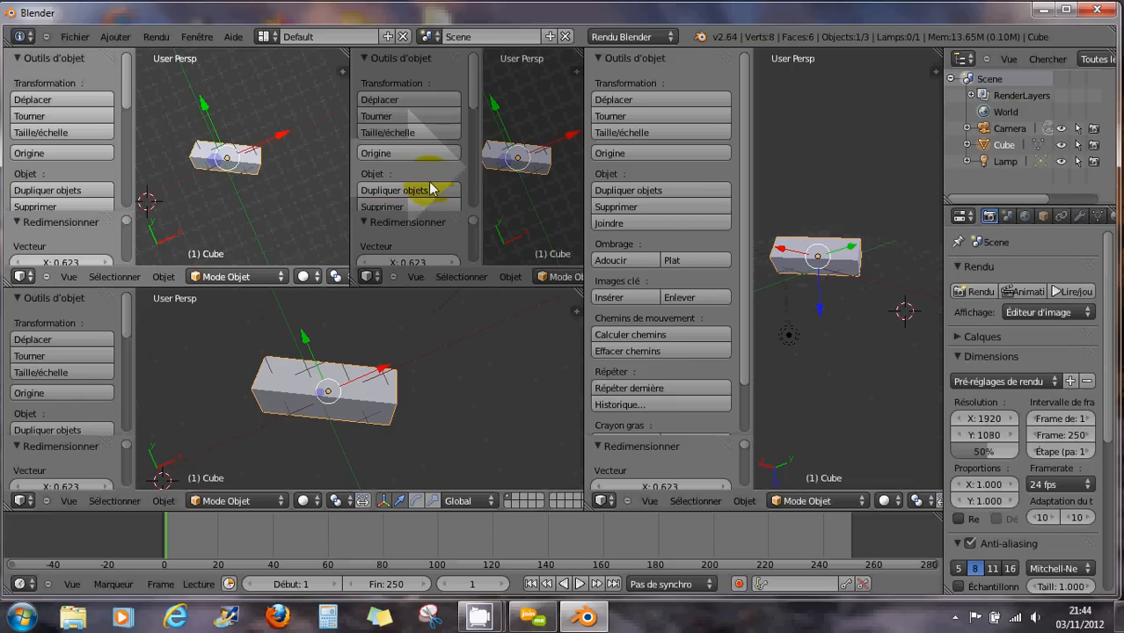
click(524, 182)
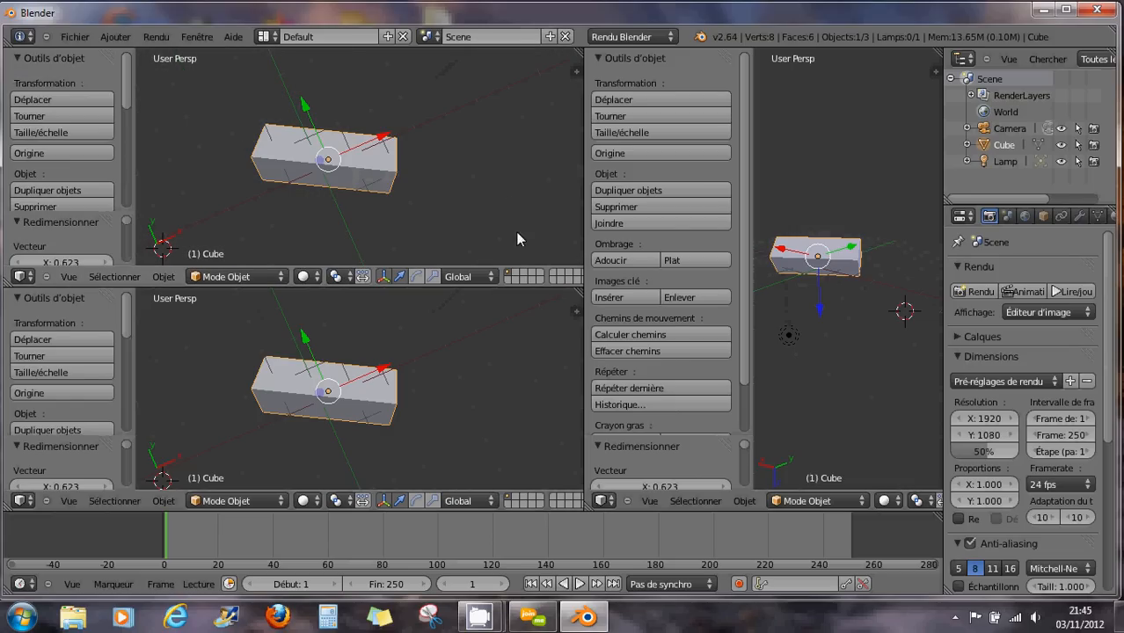
right_click(442, 286)
click(444, 288)
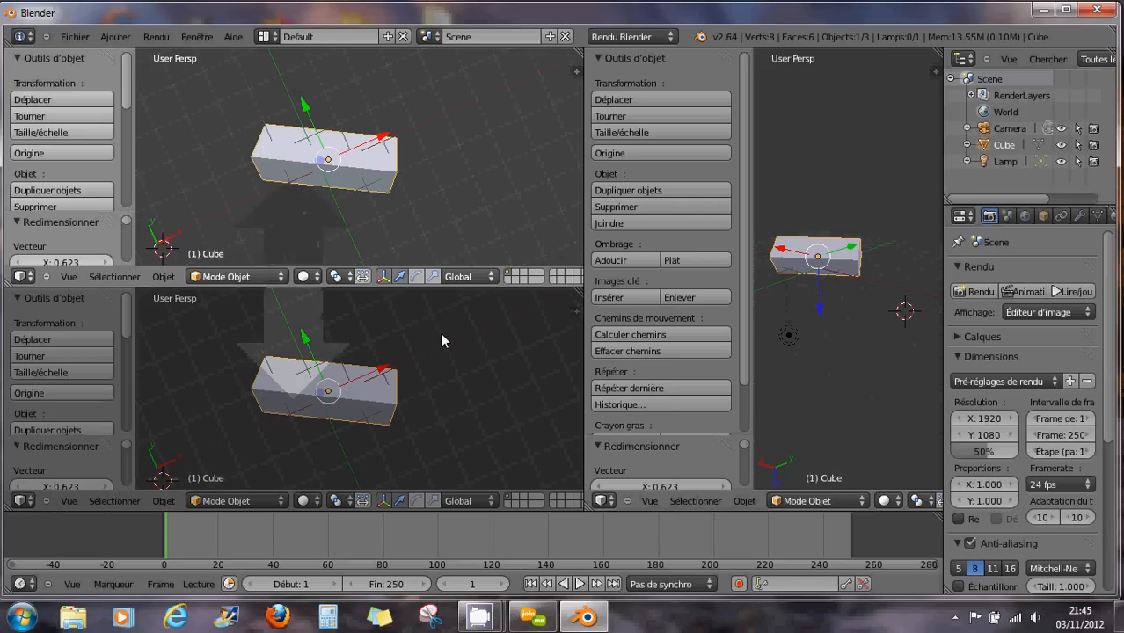
click(443, 348)
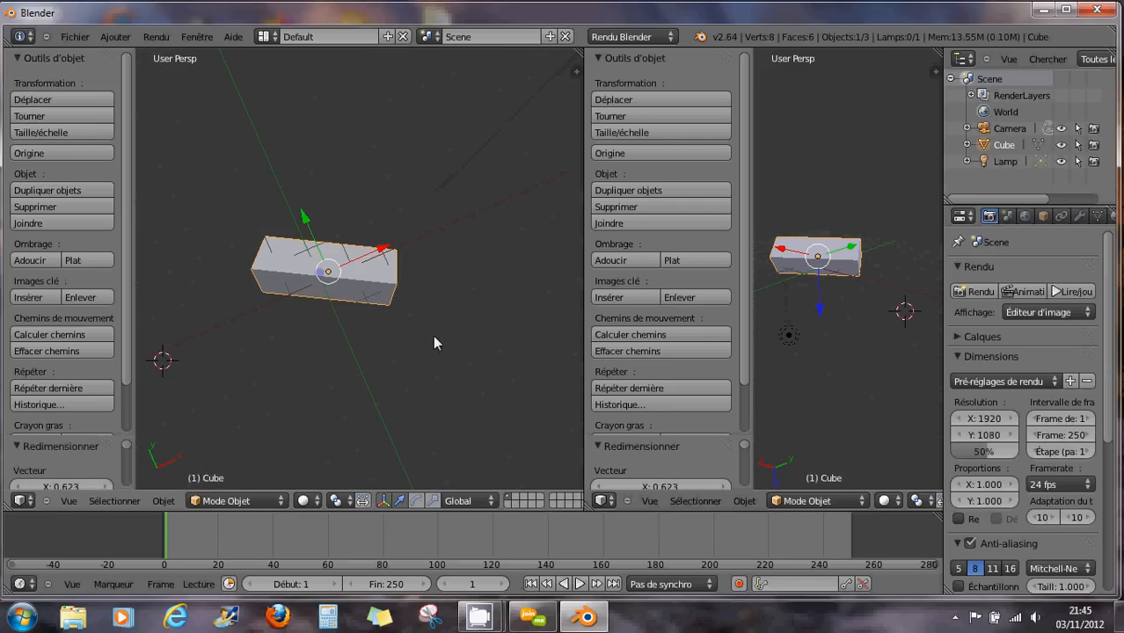
Divide the larger 3D view again with a horizontal split into two stacked views.
right_click(583, 268)
click(567, 252)
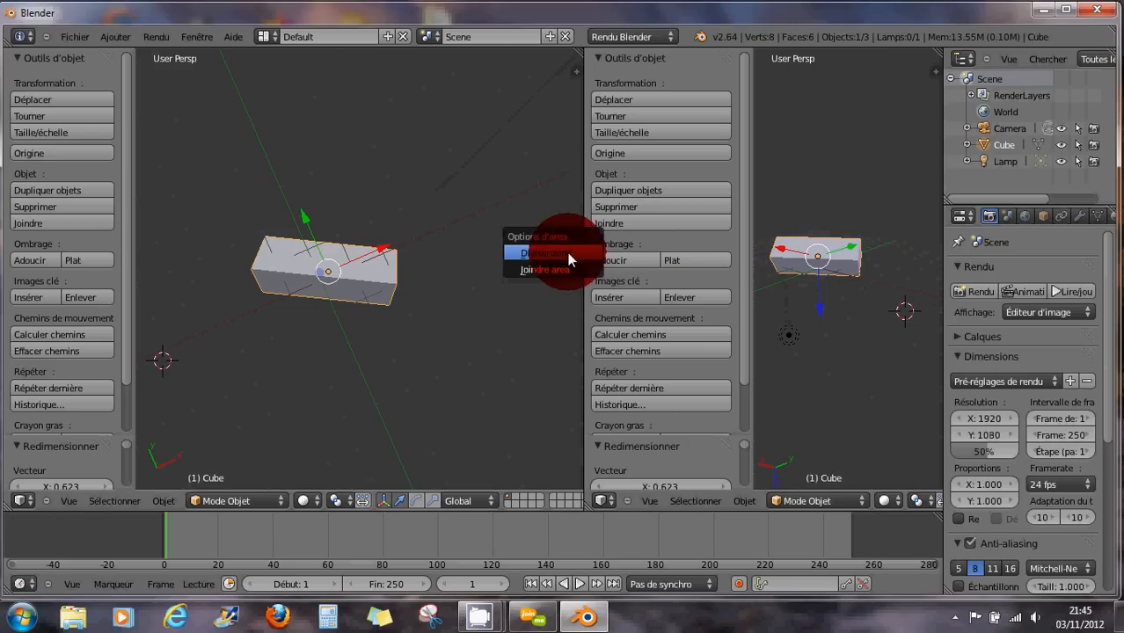
click(561, 277)
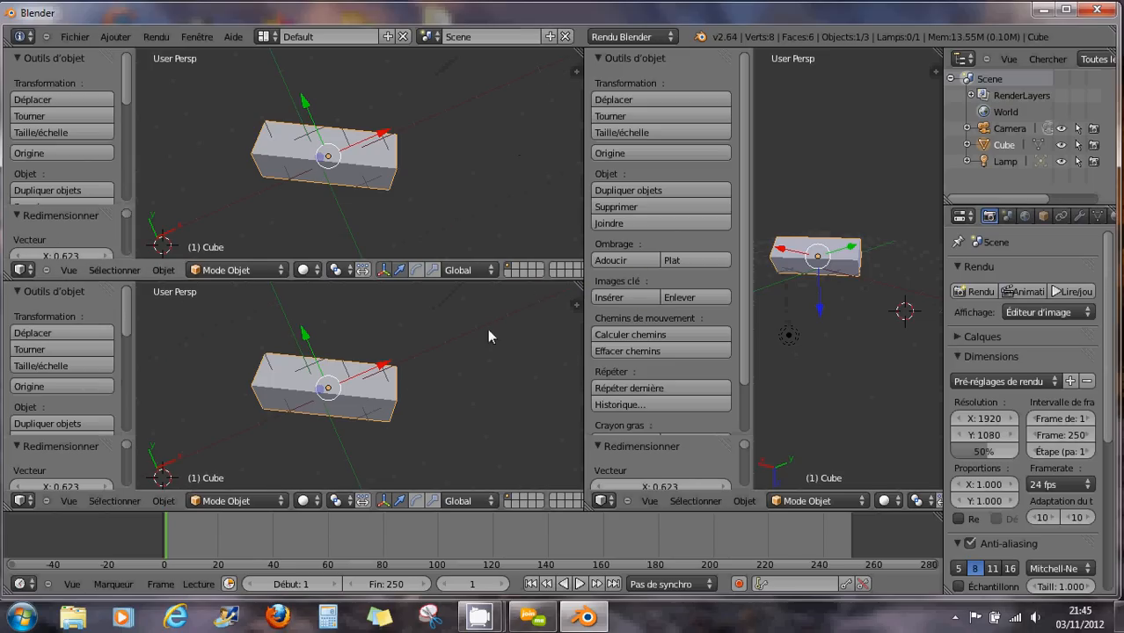
Try to join areas at the tool shelf edge and at the border between the 3D view and the Outliner and Properties editors.
right_click(752, 223)
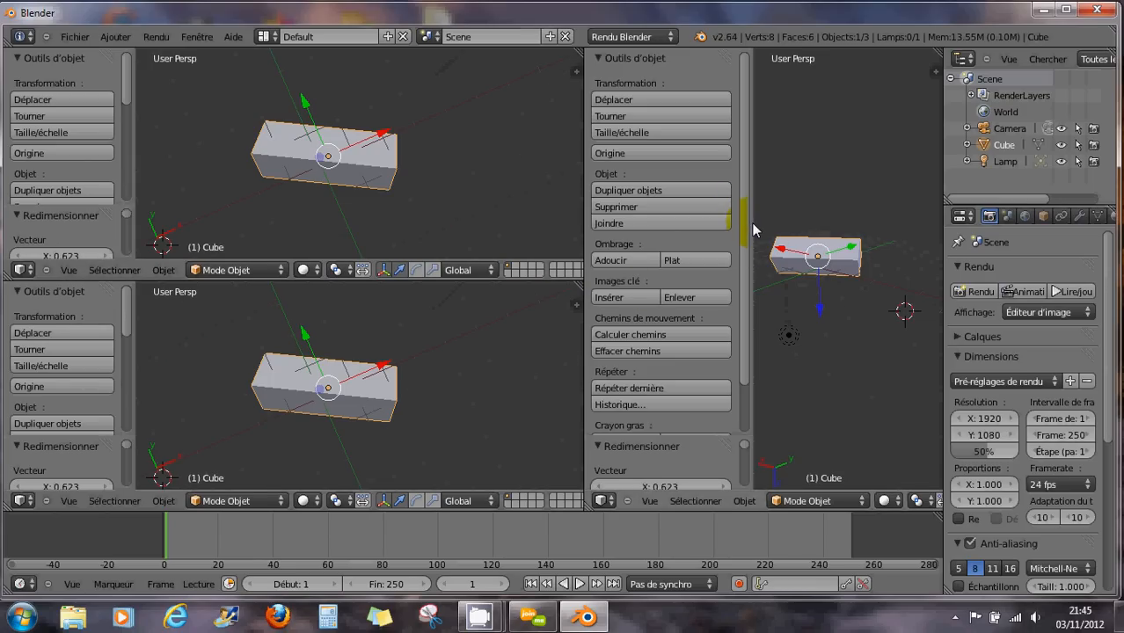
right_click(752, 223)
right_click(945, 226)
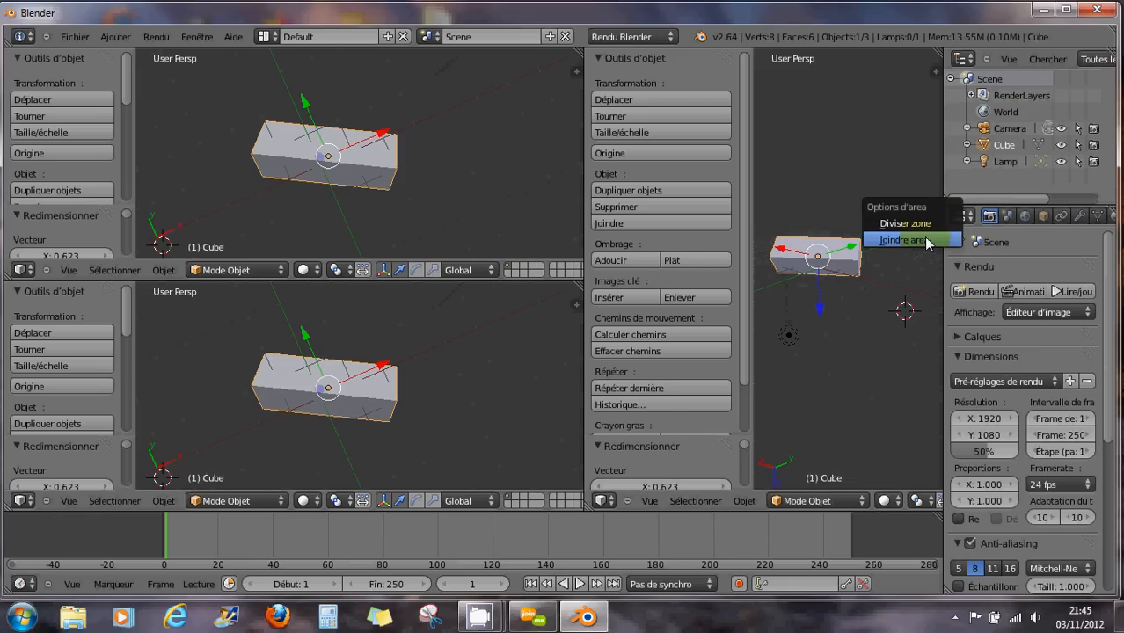
click(921, 242)
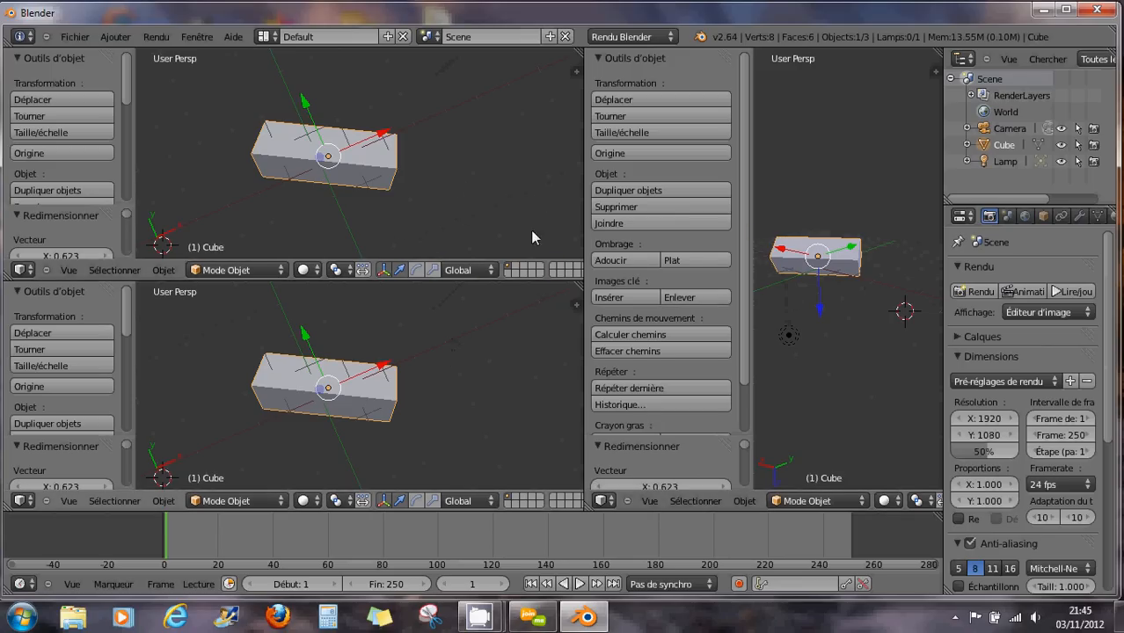
Join the stacked 3D views and merge the remaining side-by-side views into a single 3D view.
right_click(437, 280)
click(436, 280)
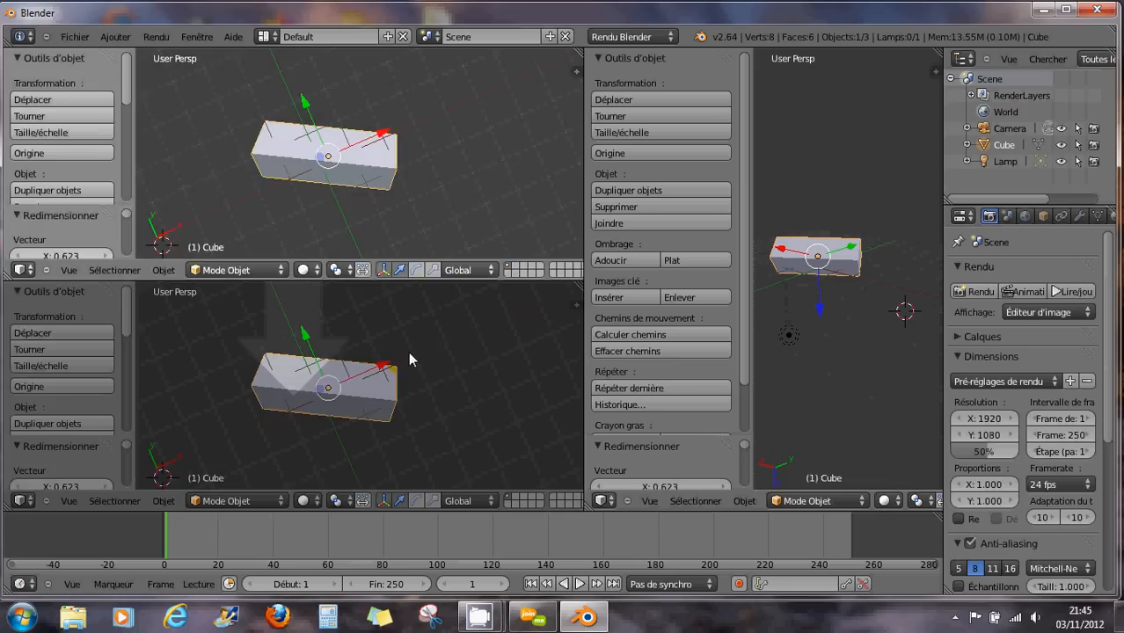
click(408, 351)
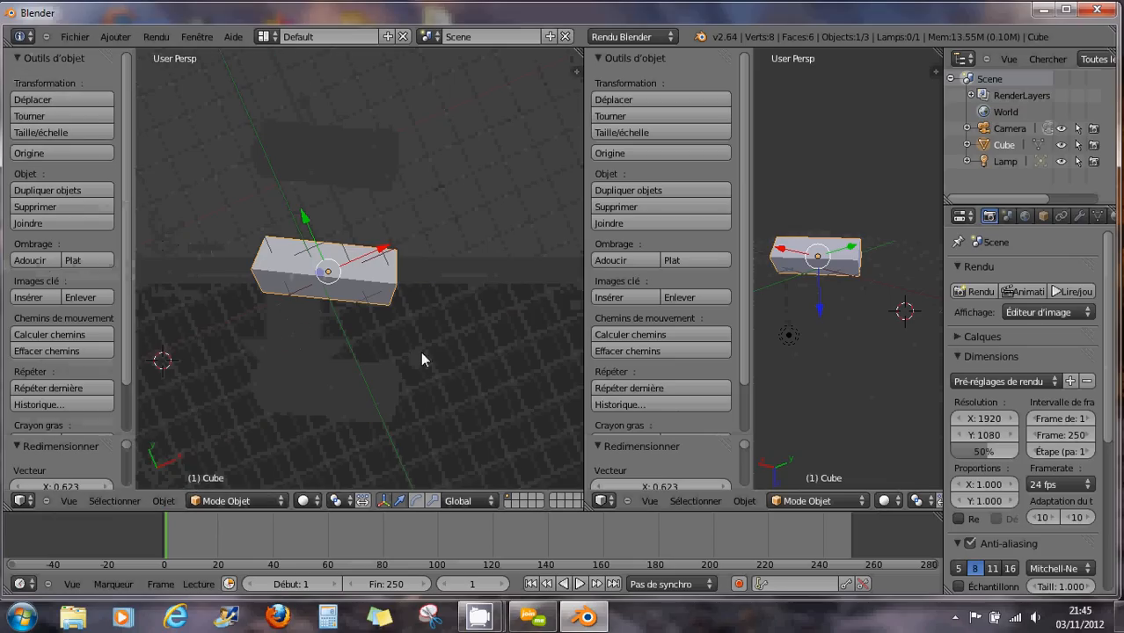
right_click(585, 301)
click(581, 296)
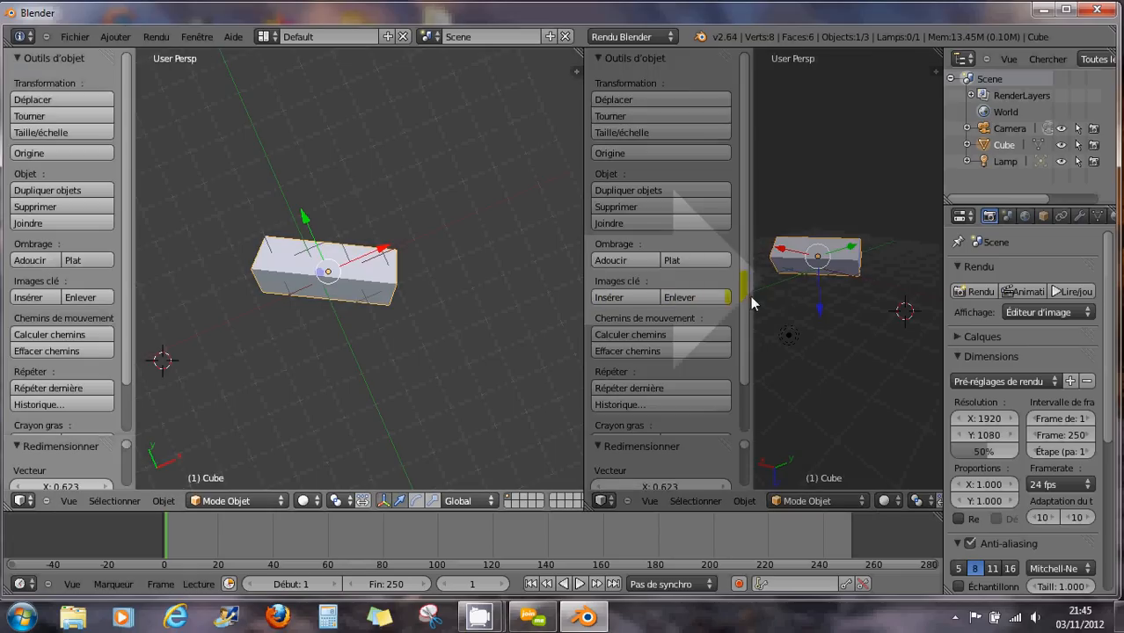
click(777, 294)
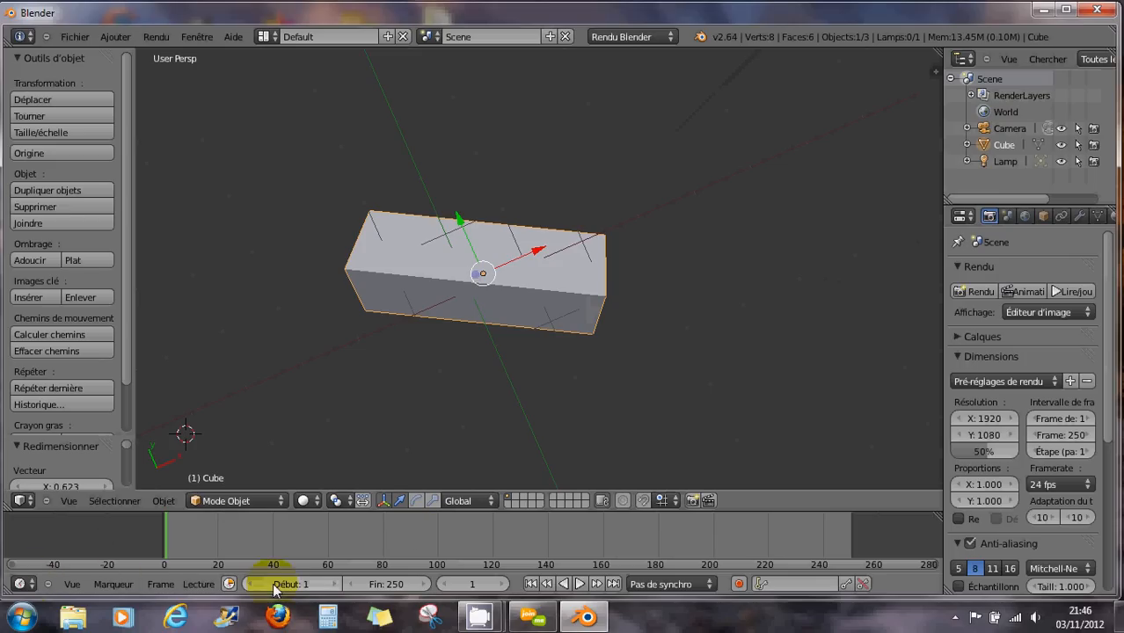
Switch the timeline area to the 3D View editor type and set it back to Timeline.
click(22, 585)
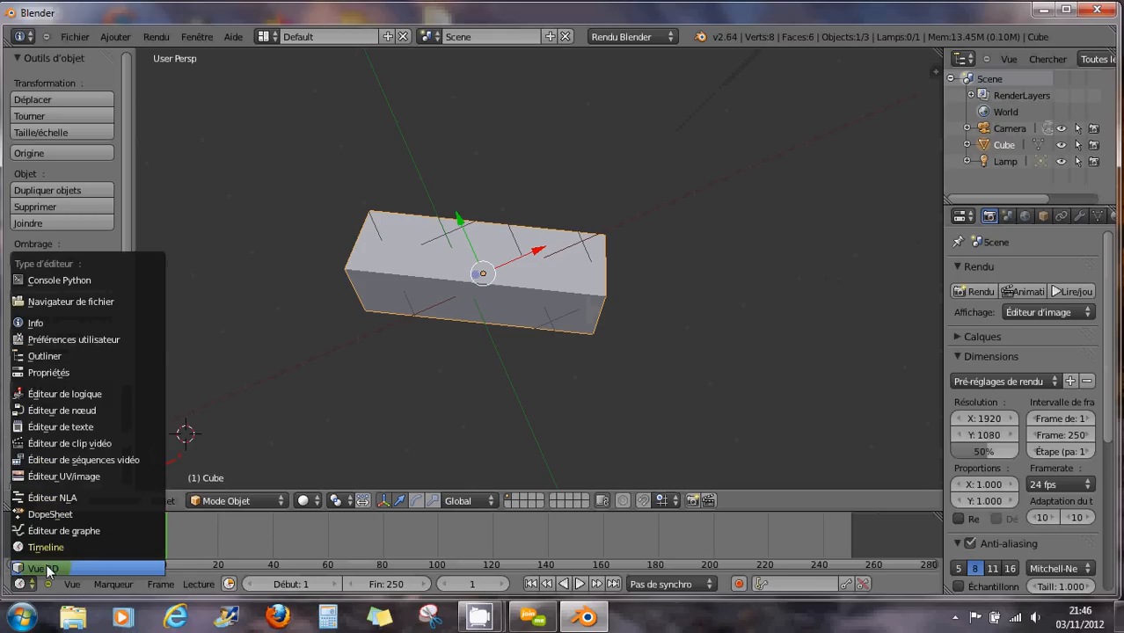
click(39, 568)
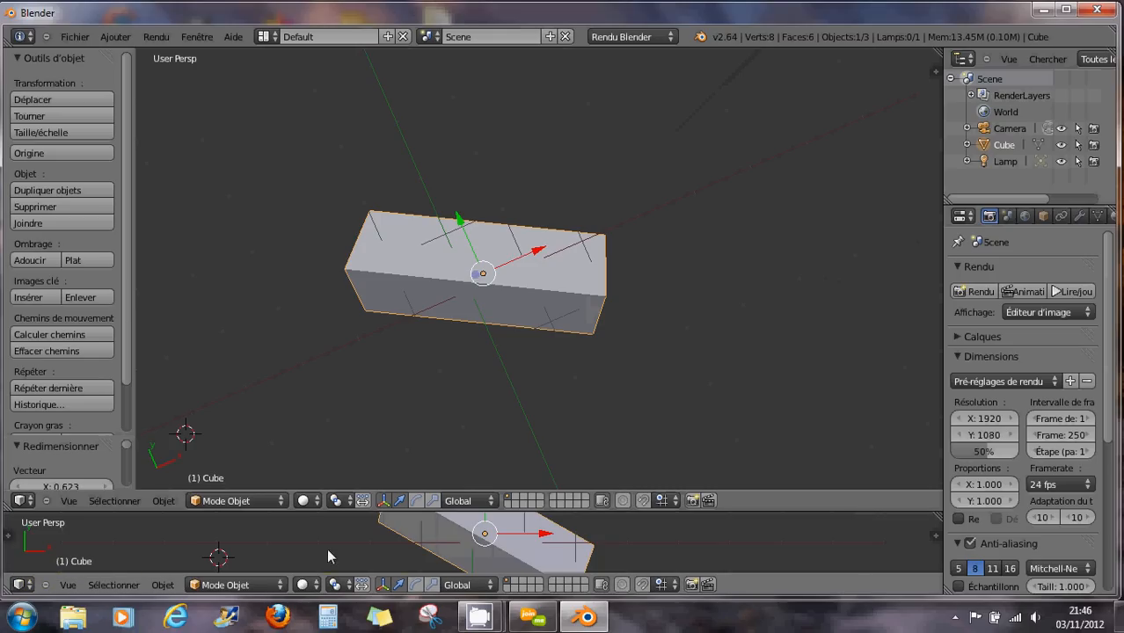
click(21, 585)
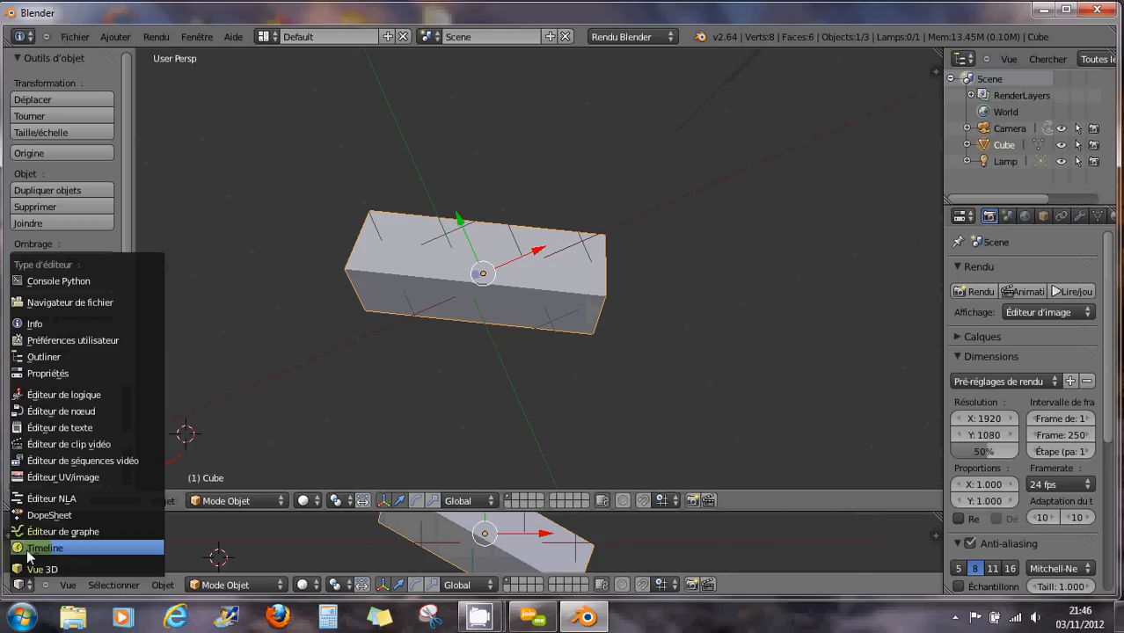
click(31, 549)
Change the timeline area's editor type to the Graph Editor (Éditeur de graphe).
click(20, 584)
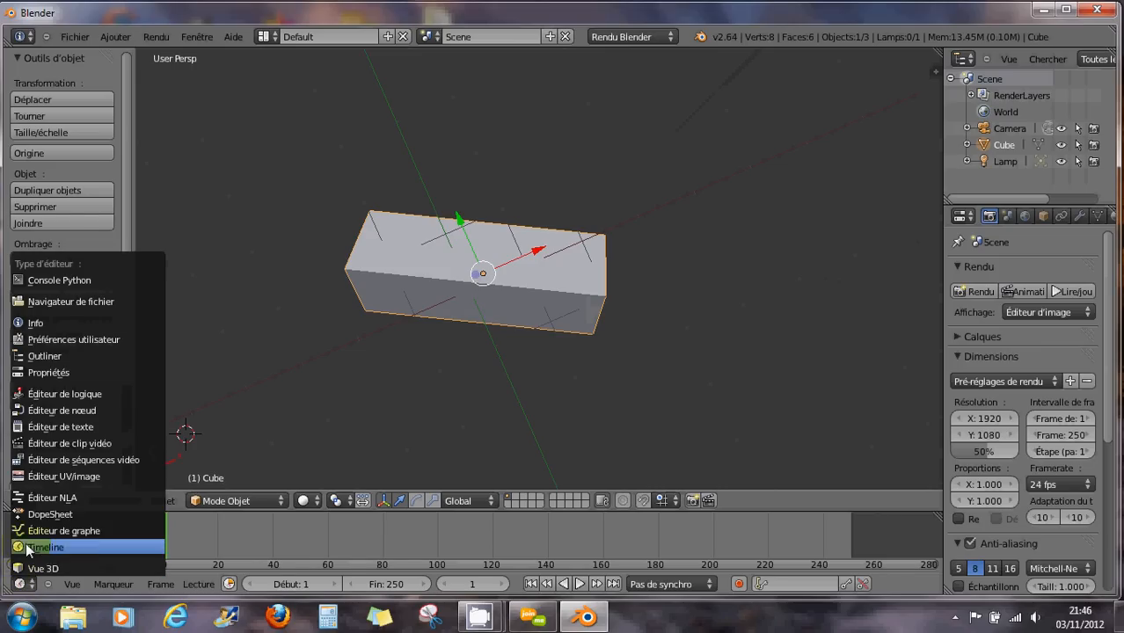
click(30, 531)
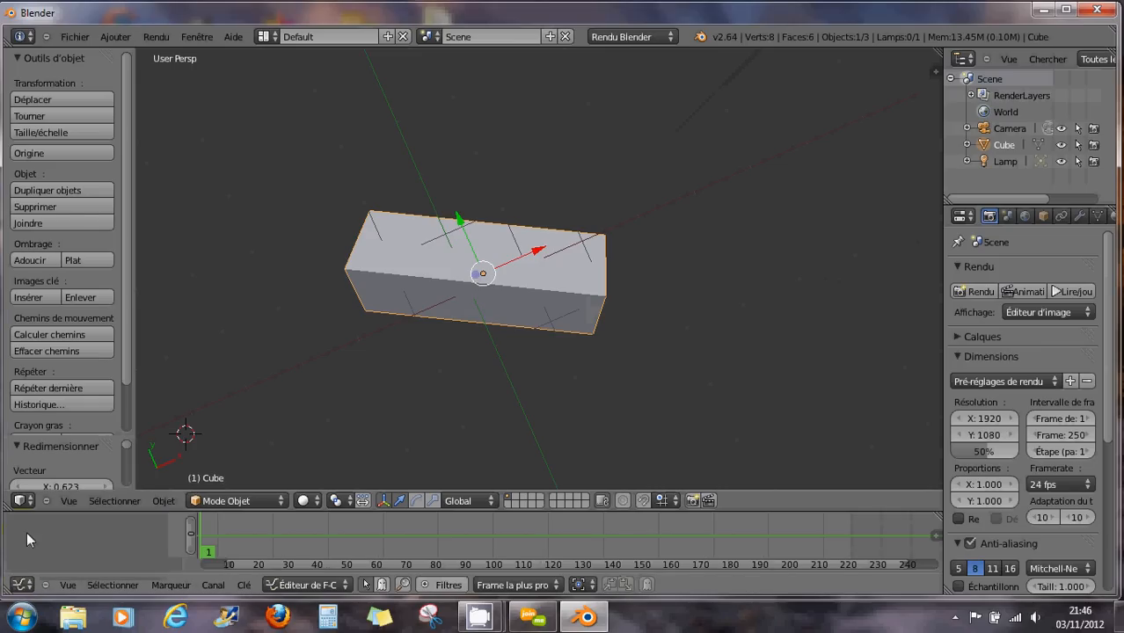
Switch the area below the 3D view to the UV/Image editor (Éditeur UV/image), and from there to the Properties editor (Propriétés).
click(19, 585)
click(35, 477)
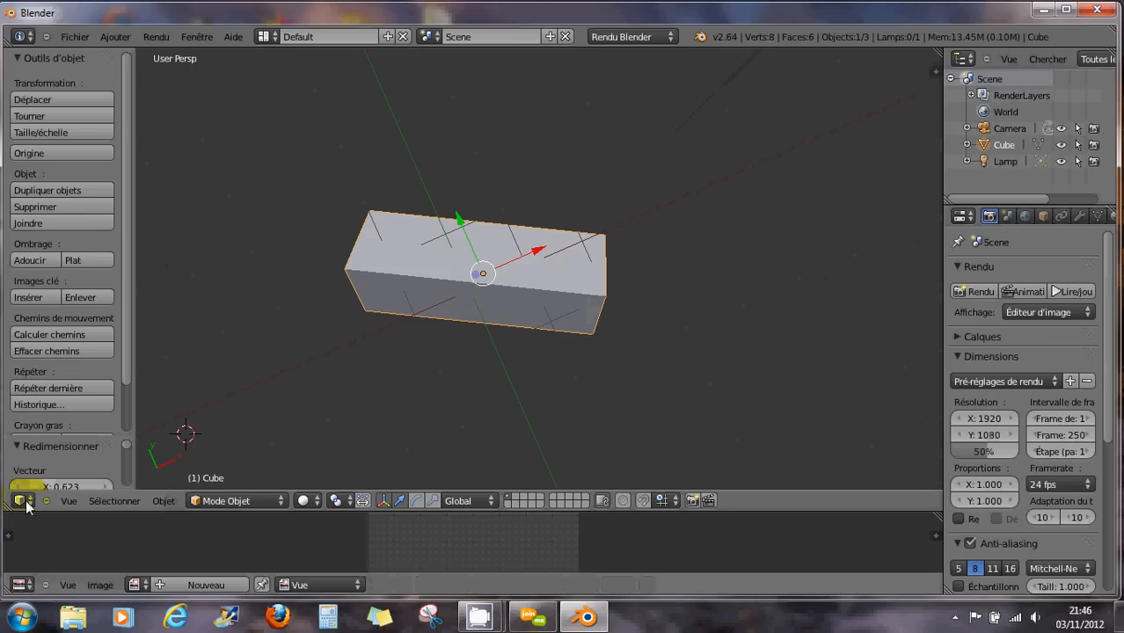
click(19, 585)
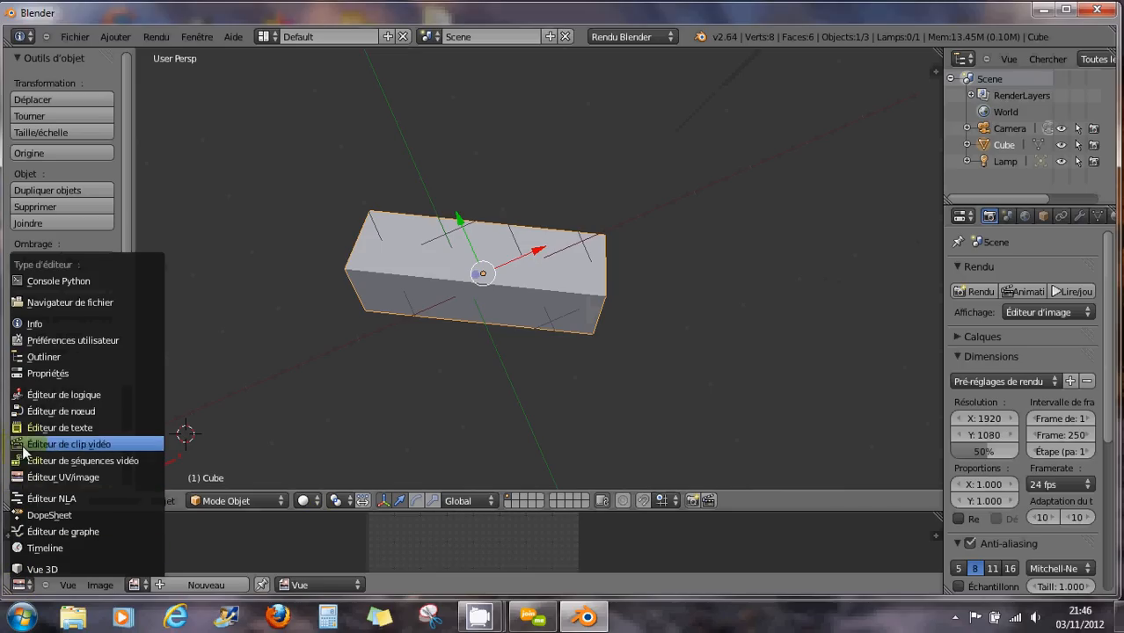
click(29, 375)
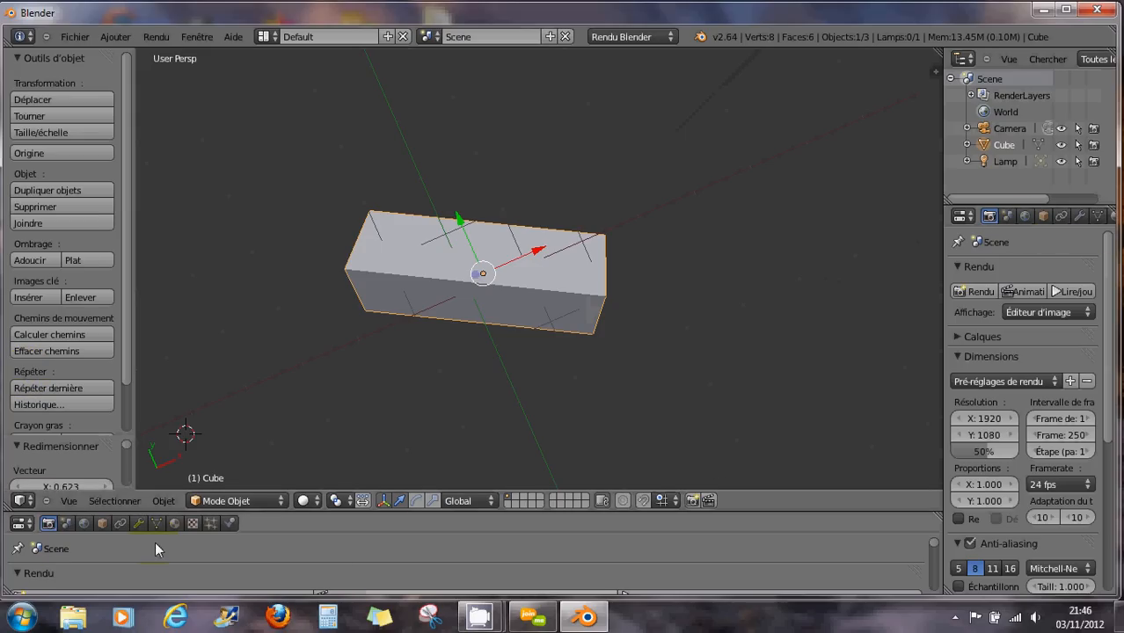
Set the area below the main view to the 3D View editor type and join it into the view above.
click(21, 523)
click(27, 508)
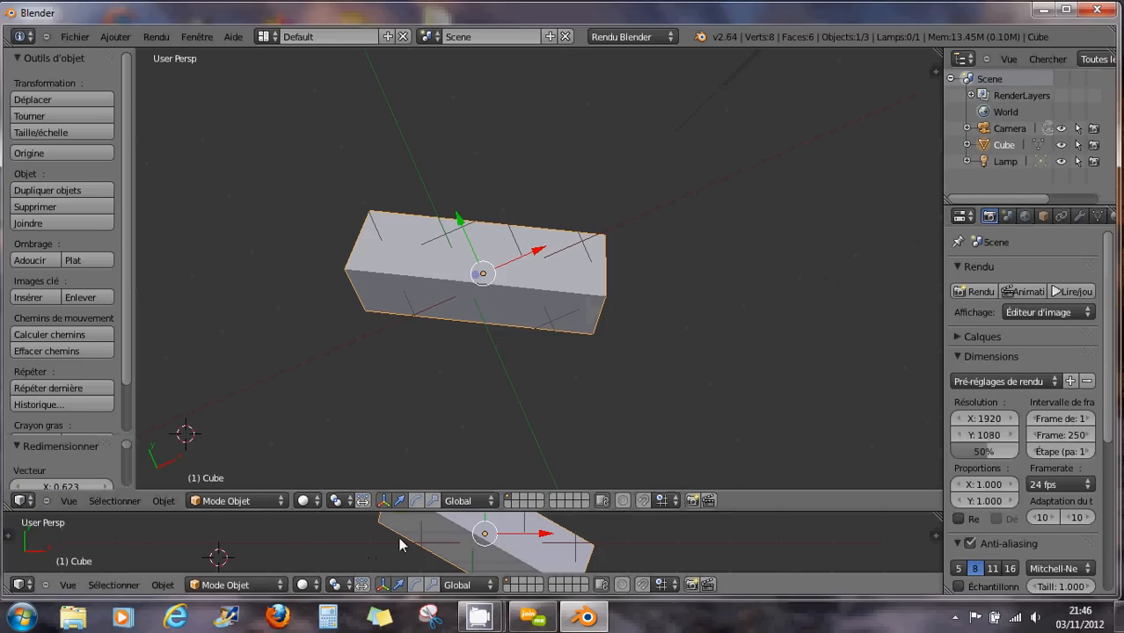
right_click(517, 517)
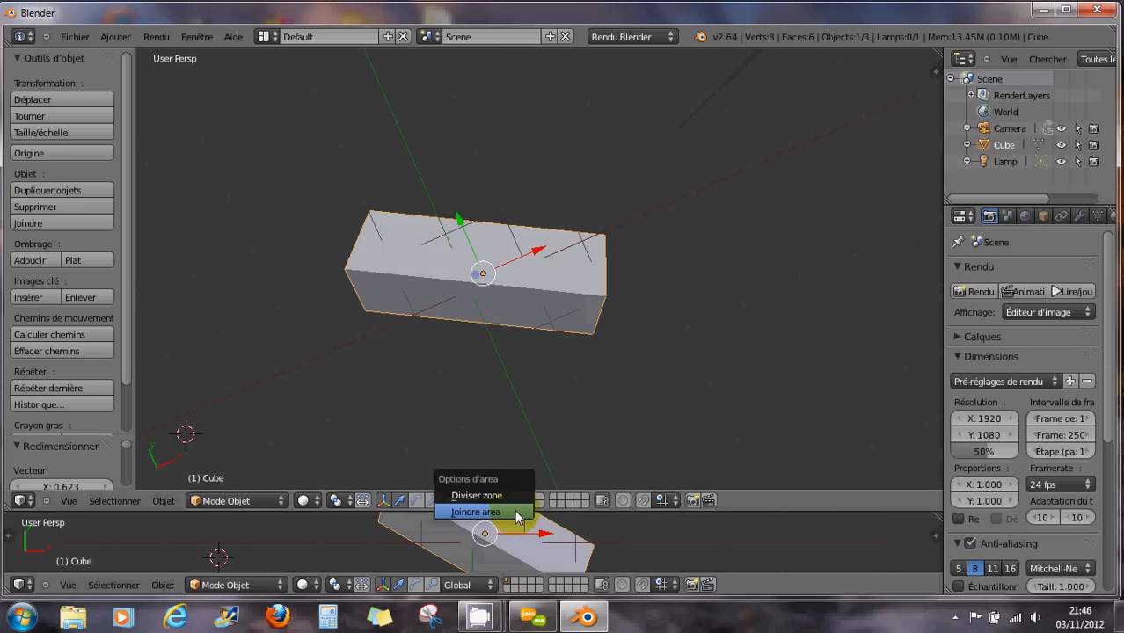
click(517, 512)
click(519, 547)
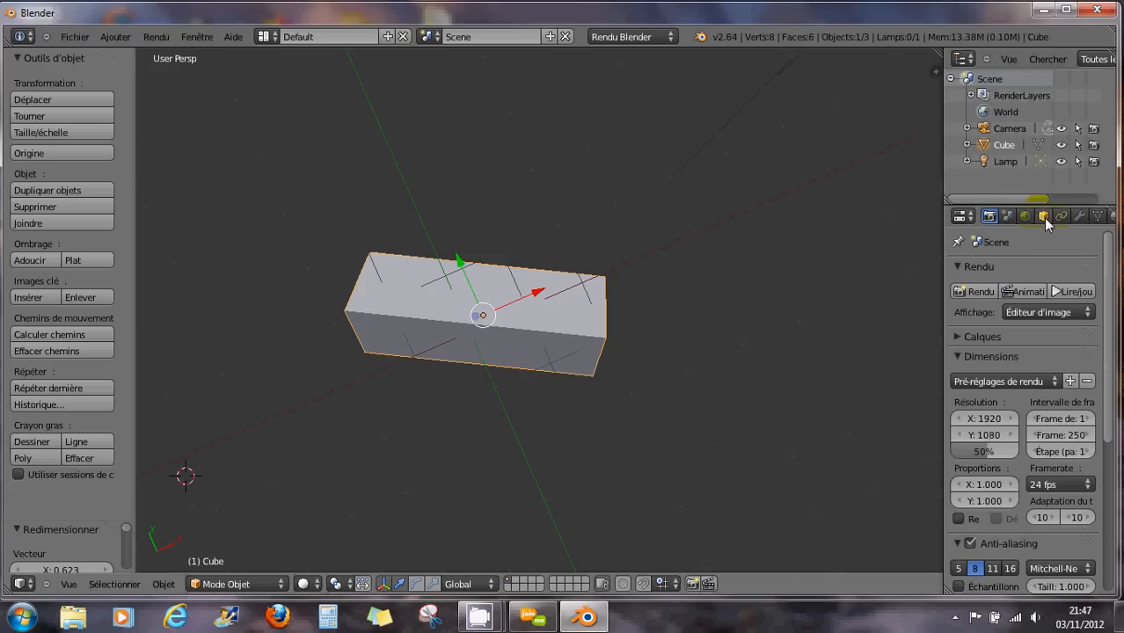
Widen the Outliner and Properties column and narrow it back, twice.
click(961, 217)
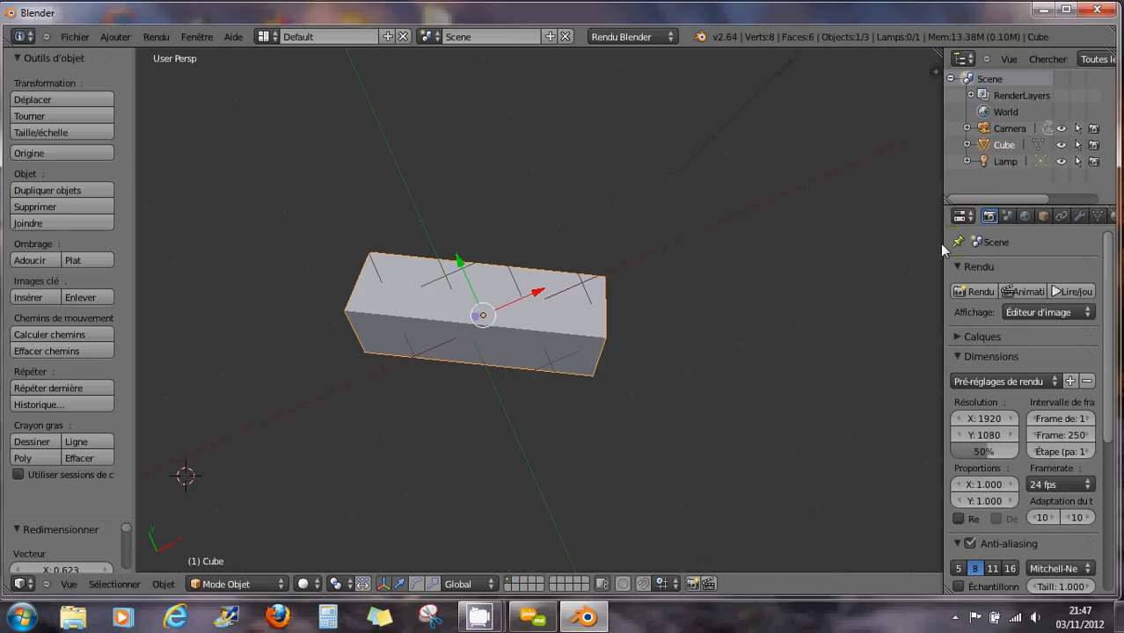
drag(943, 249, 904, 265)
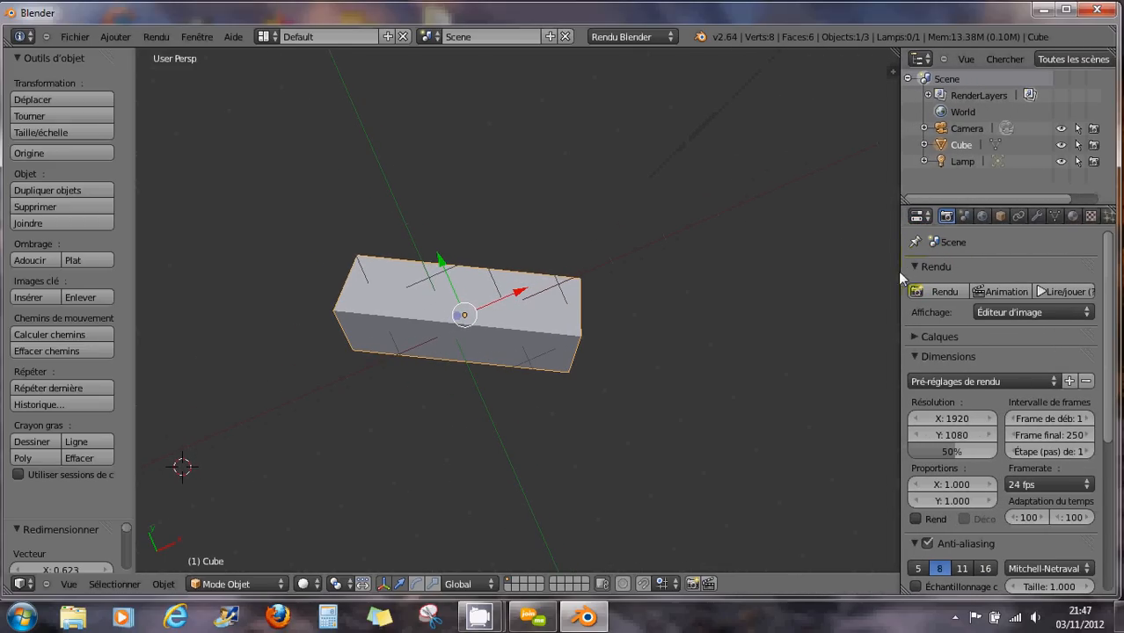
drag(897, 279, 947, 278)
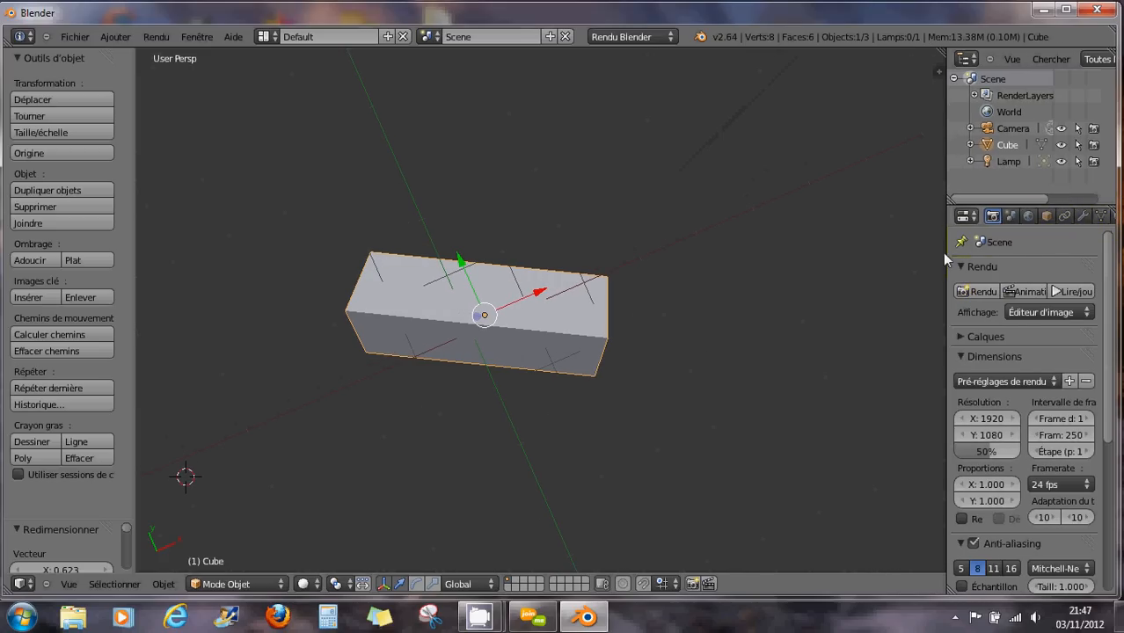
drag(945, 260, 848, 281)
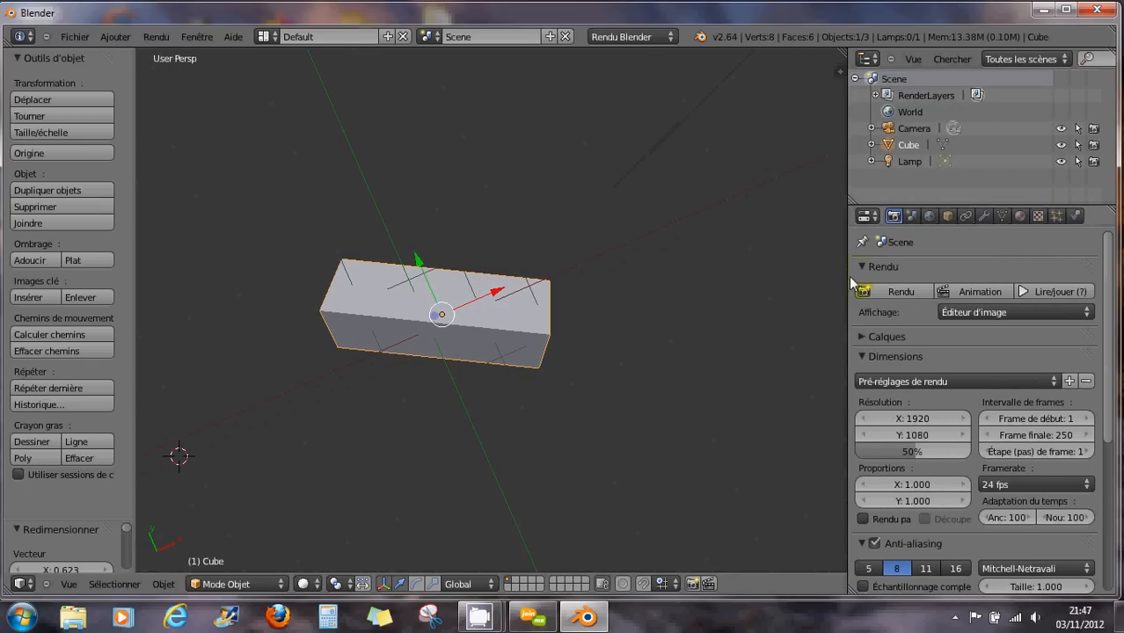
drag(848, 286, 945, 289)
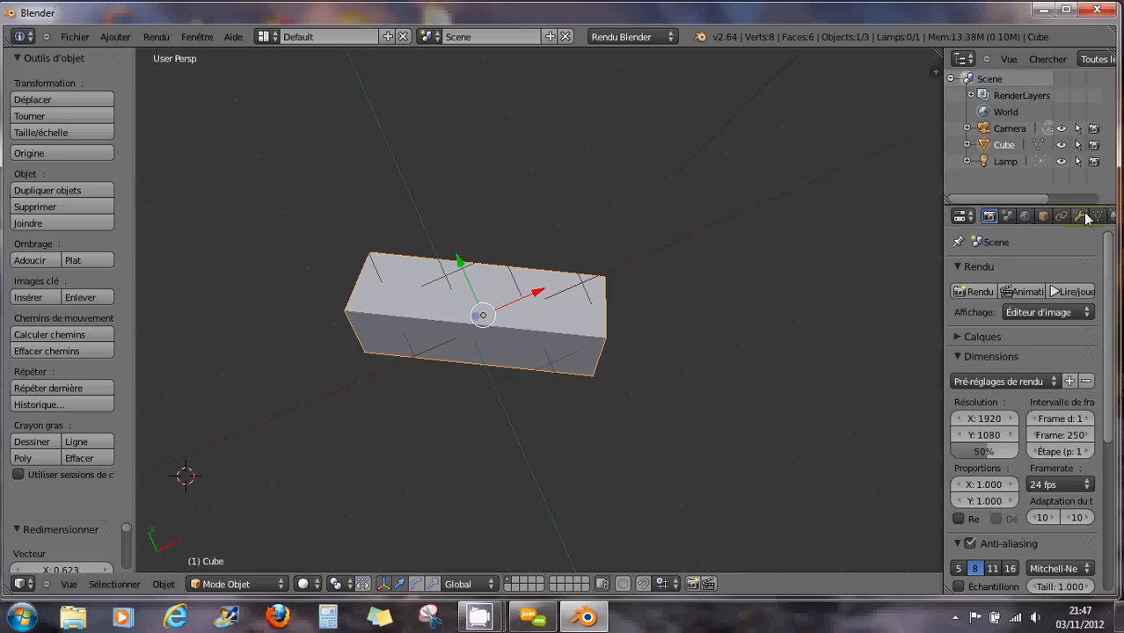
Widen the Outliner and Properties column until the full row of property categories fits.
middle_drag(1094, 219, 974, 216)
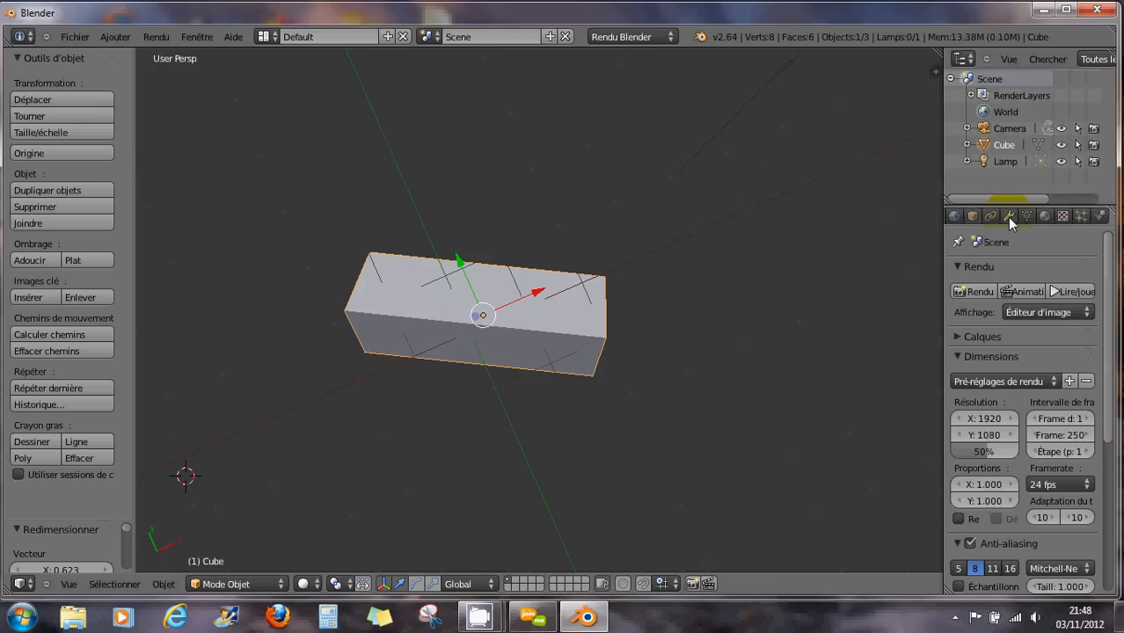
middle_drag(985, 218, 959, 234)
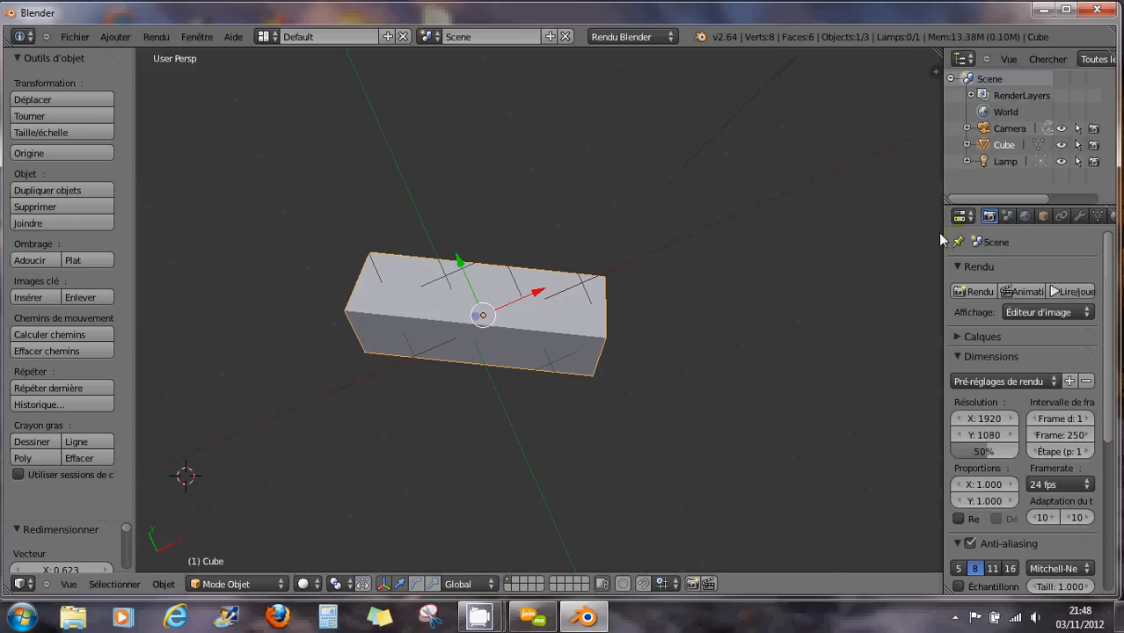
drag(945, 234, 855, 246)
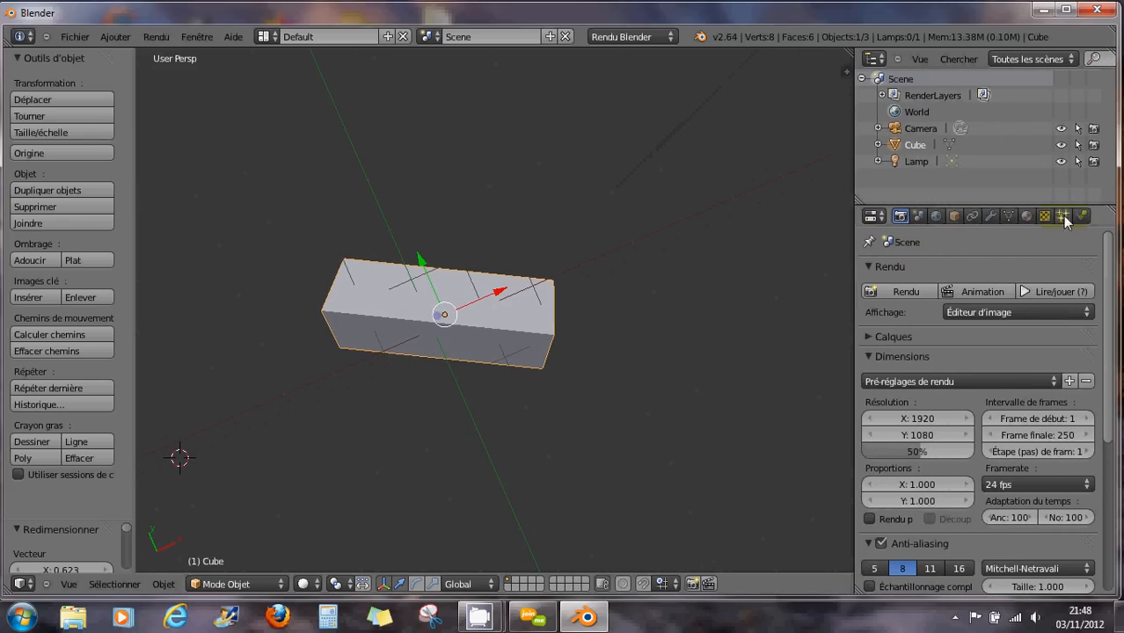
Browse the cube's material, render, object and texture properties, and narrow the Outliner and Properties column slightly.
click(1025, 216)
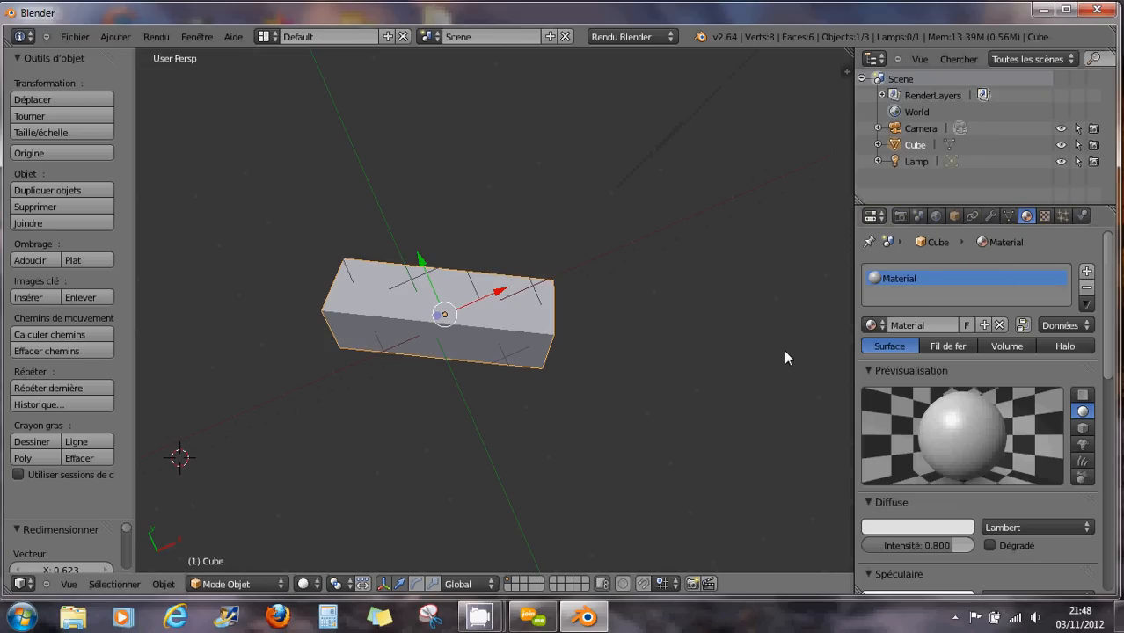
click(900, 217)
click(954, 216)
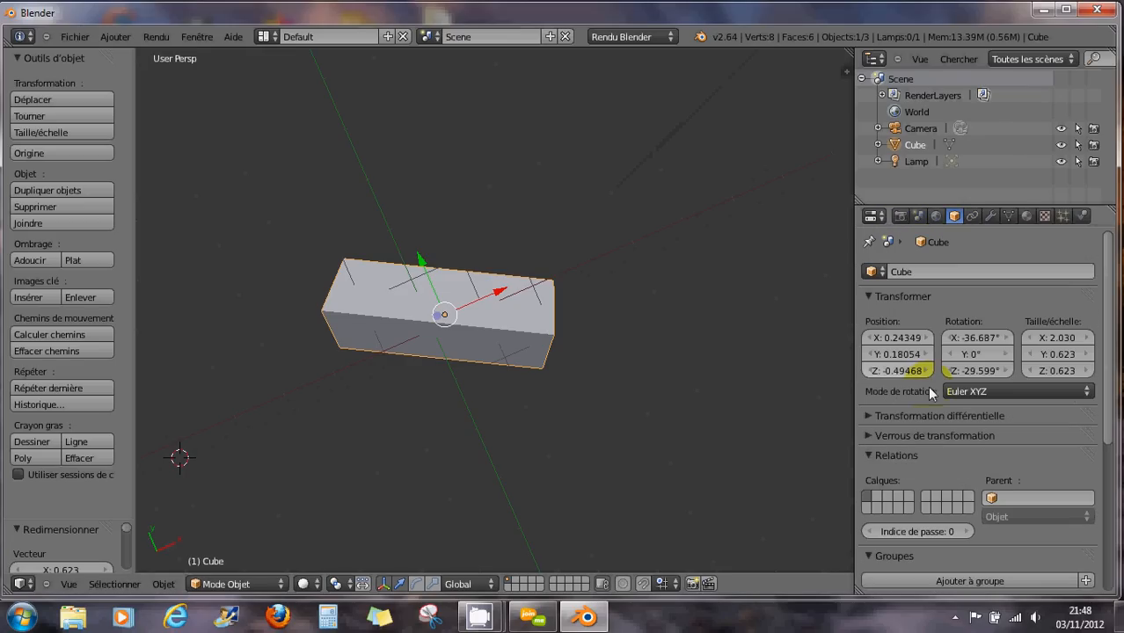
click(1026, 216)
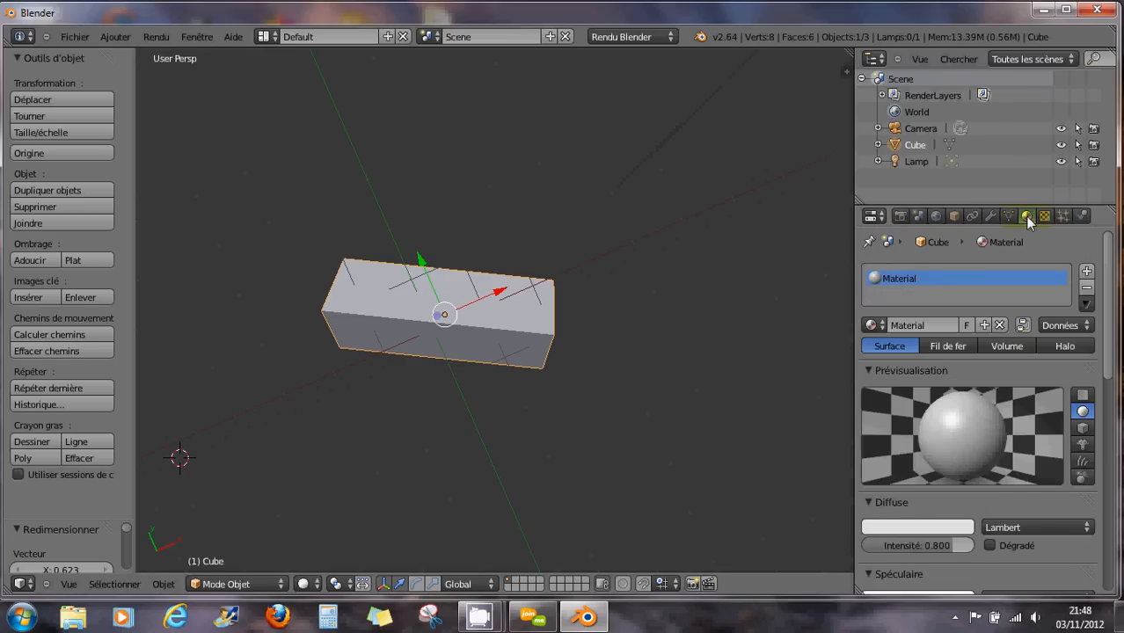
click(1043, 218)
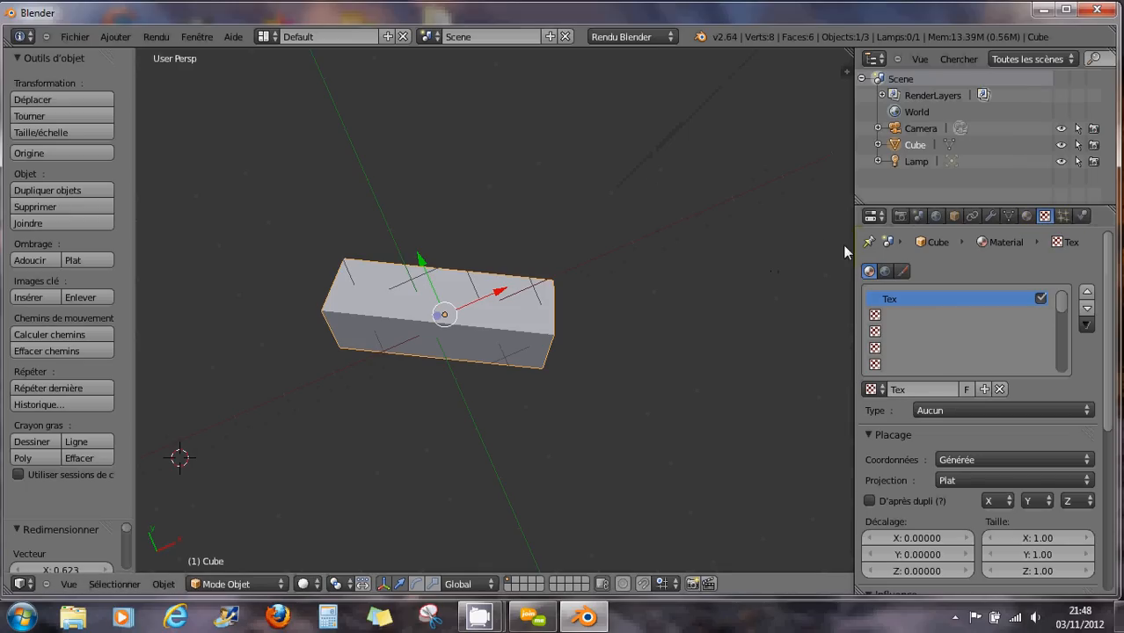
drag(855, 256, 918, 263)
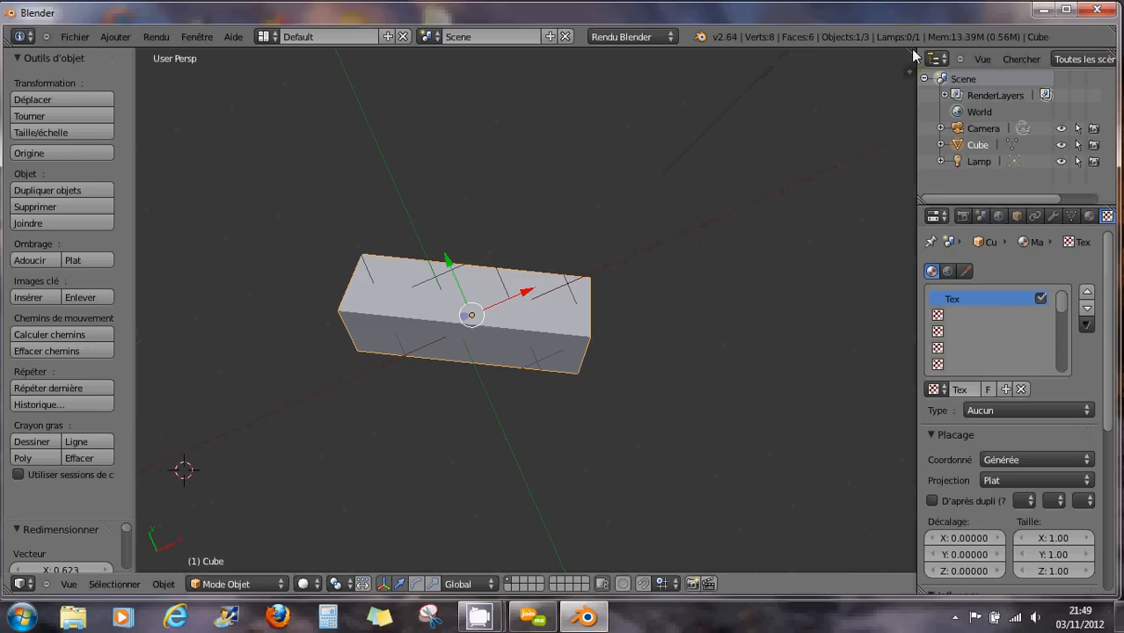
Split the 3D view into two side-by-side views and join them back into one.
drag(915, 58, 547, 153)
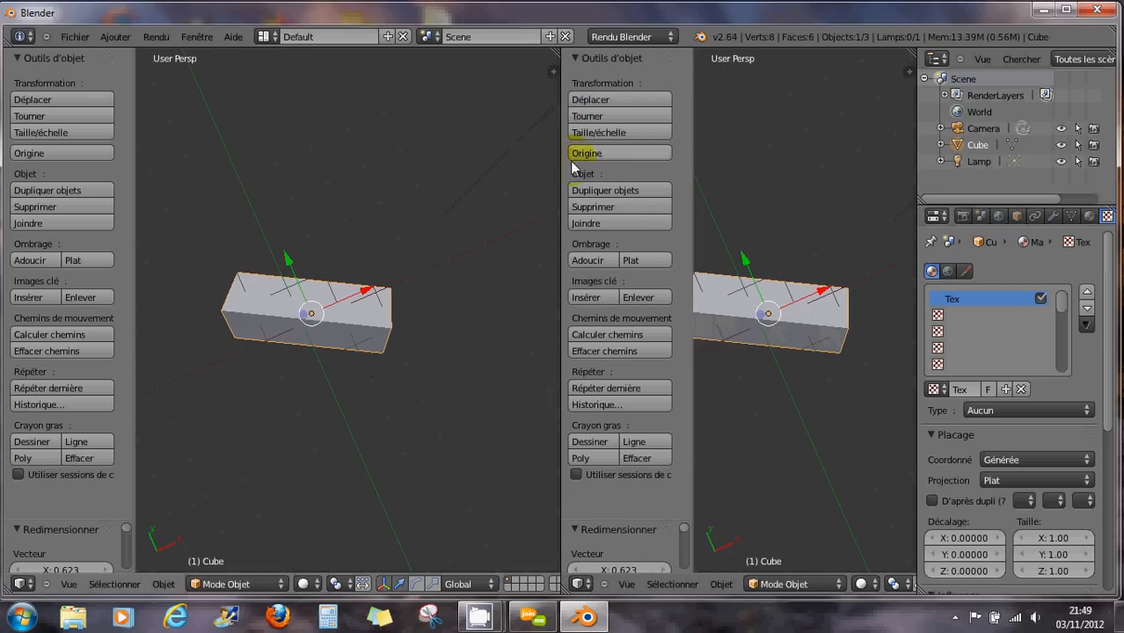
right_click(562, 323)
click(561, 323)
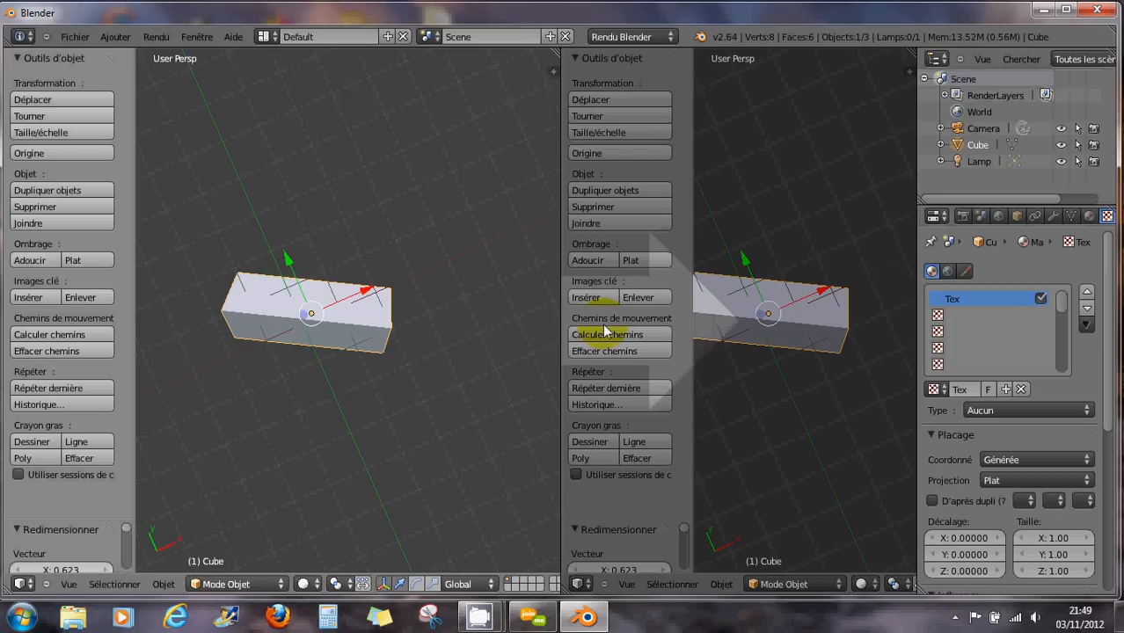
click(764, 338)
click(866, 175)
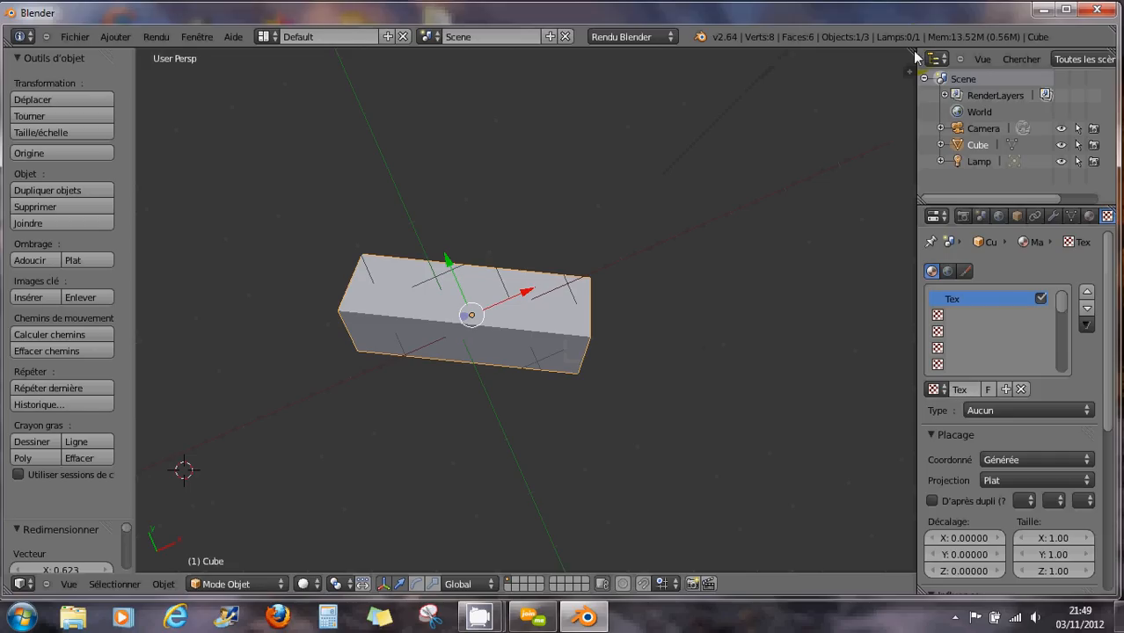
Duplicate the 3D view into a separate window, shrink and reposition it, and close it again.
shift+drag(915, 57, 877, 70)
drag(798, 38, 883, 39)
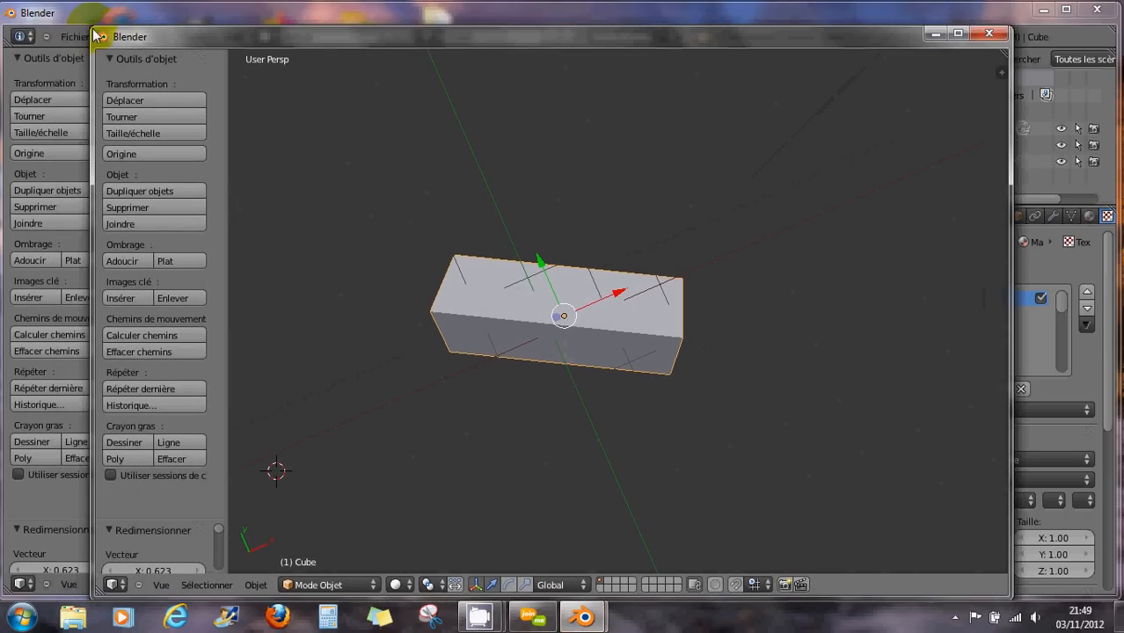
drag(95, 35, 316, 180)
drag(386, 202, 359, 118)
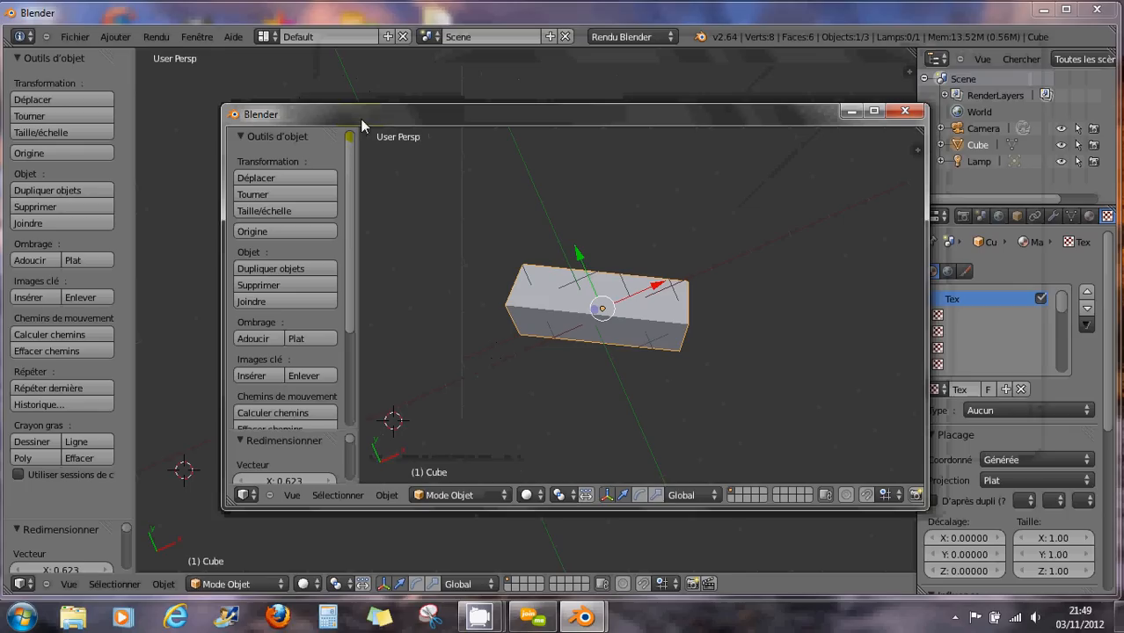
middle_drag(714, 335, 651, 228)
drag(678, 122, 786, 158)
click(1057, 160)
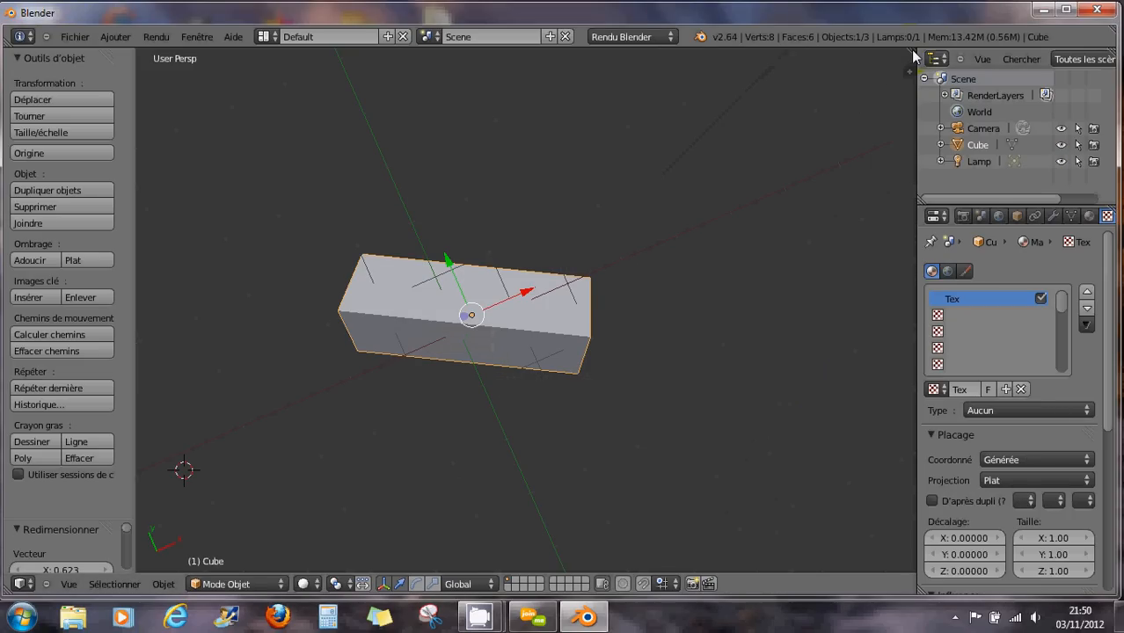
Duplicate the 3D view into a new separate window and shrink it over the middle of the main window.
shift+drag(913, 51, 876, 65)
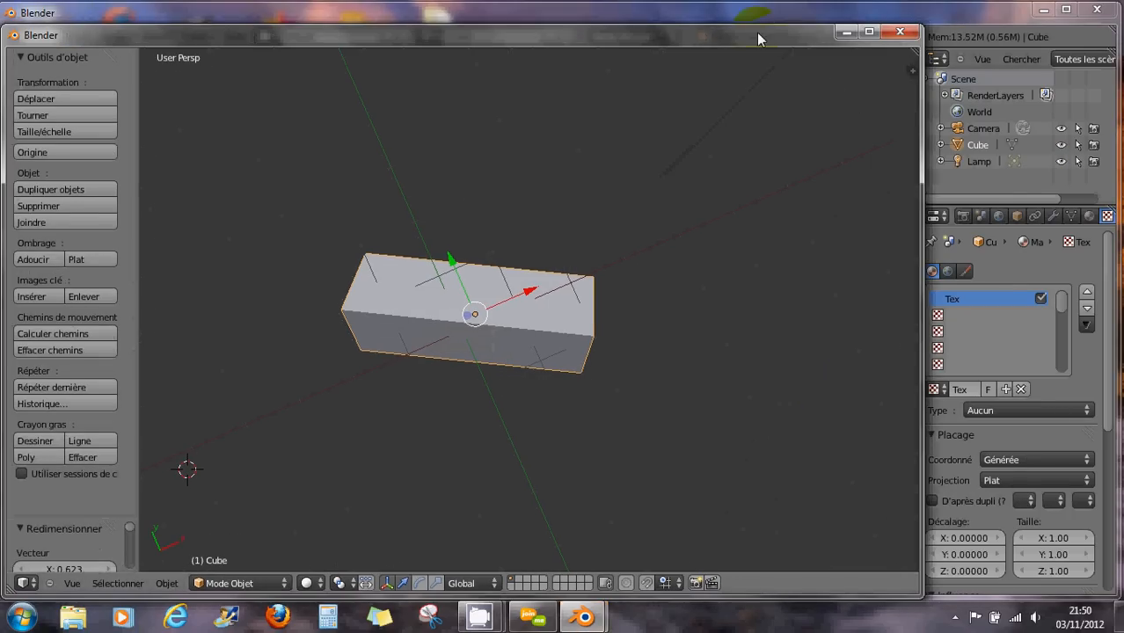
drag(756, 32, 834, 54)
drag(83, 55, 274, 137)
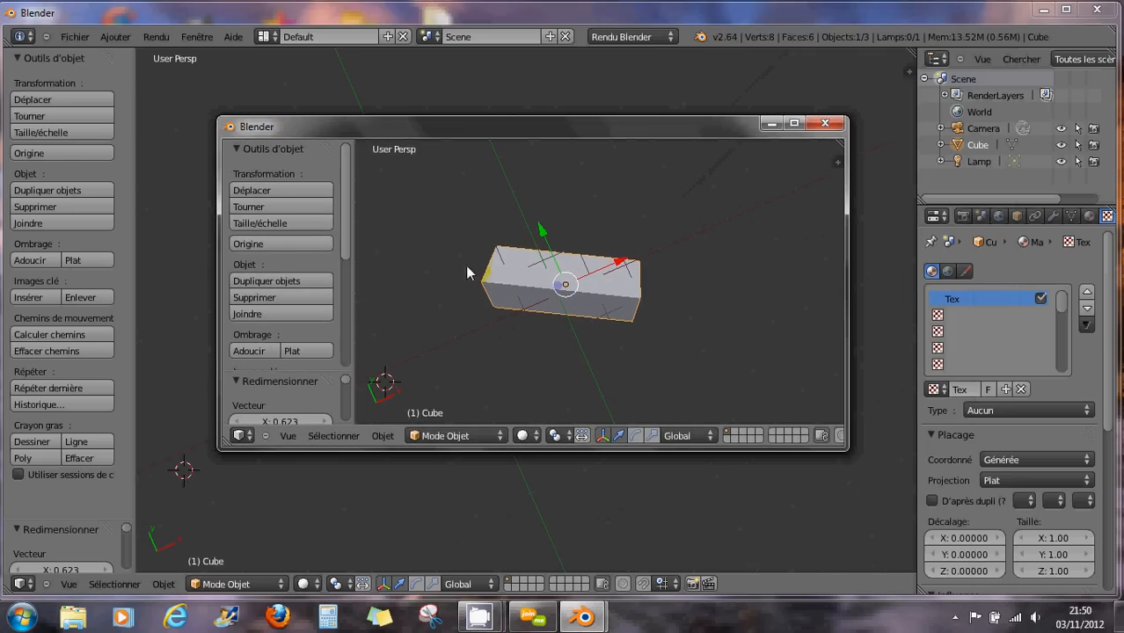
Change the separate window's editor type to Properties (Propriétés) and look through its render settings.
click(241, 436)
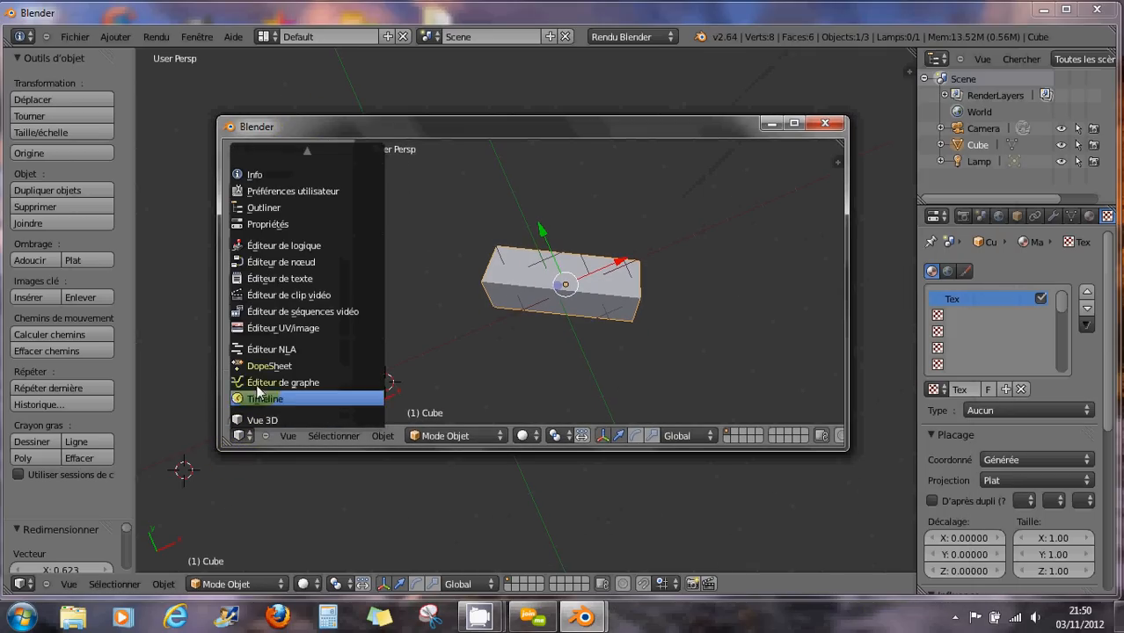
click(266, 225)
scroll(461, 286, down, 3)
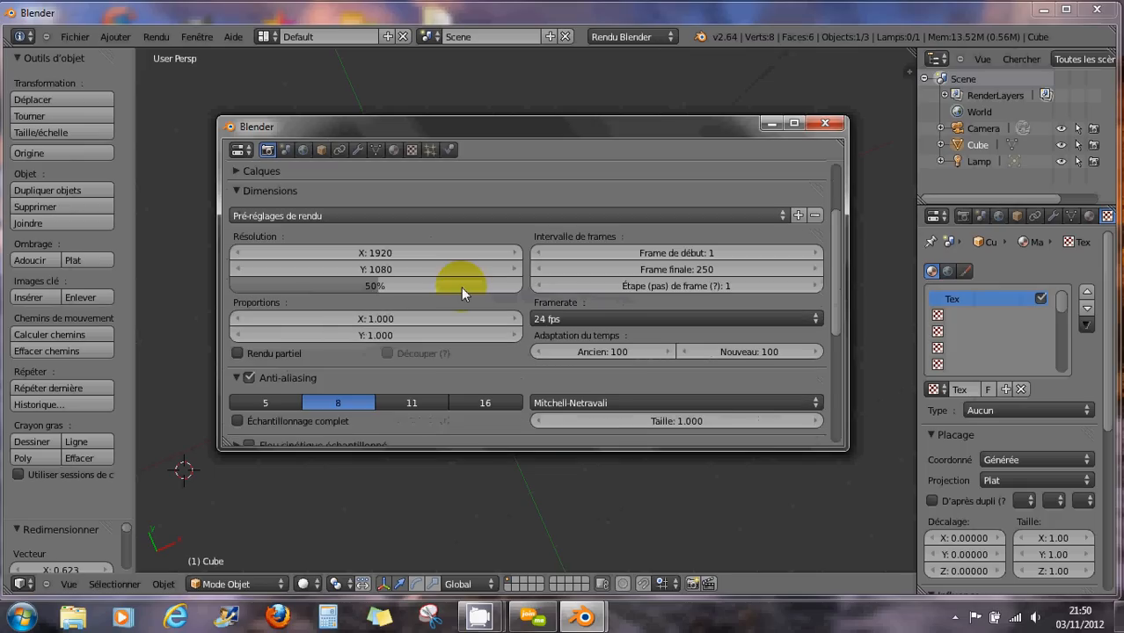
scroll(461, 285, up, 3)
Look through the cube's object properties in the separate window and close that window.
click(321, 149)
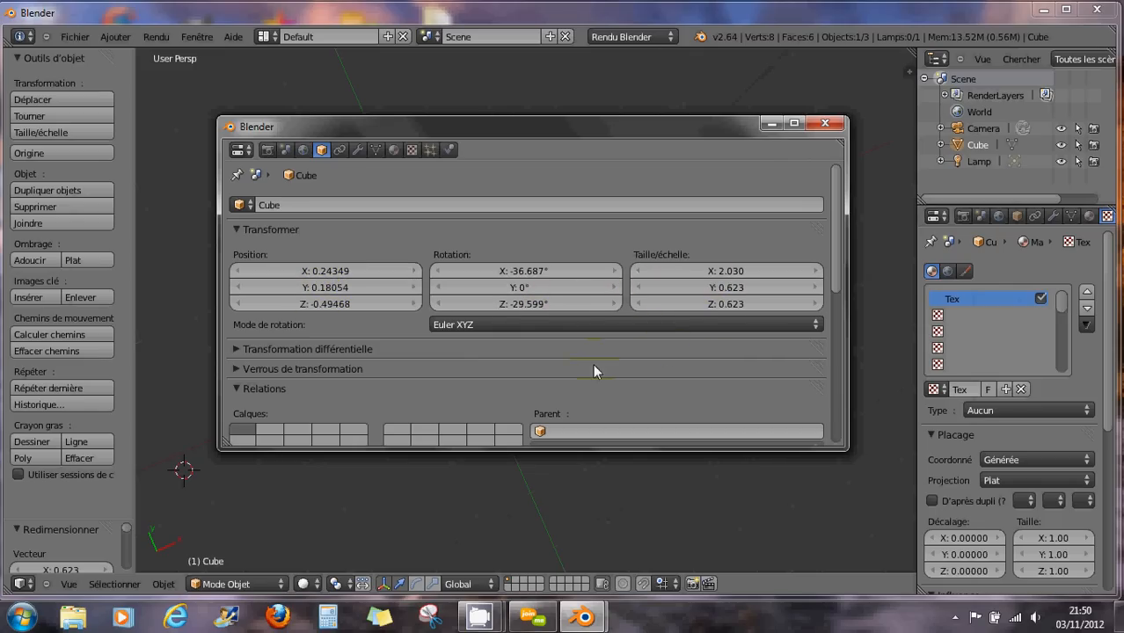
scroll(523, 375, down, 10)
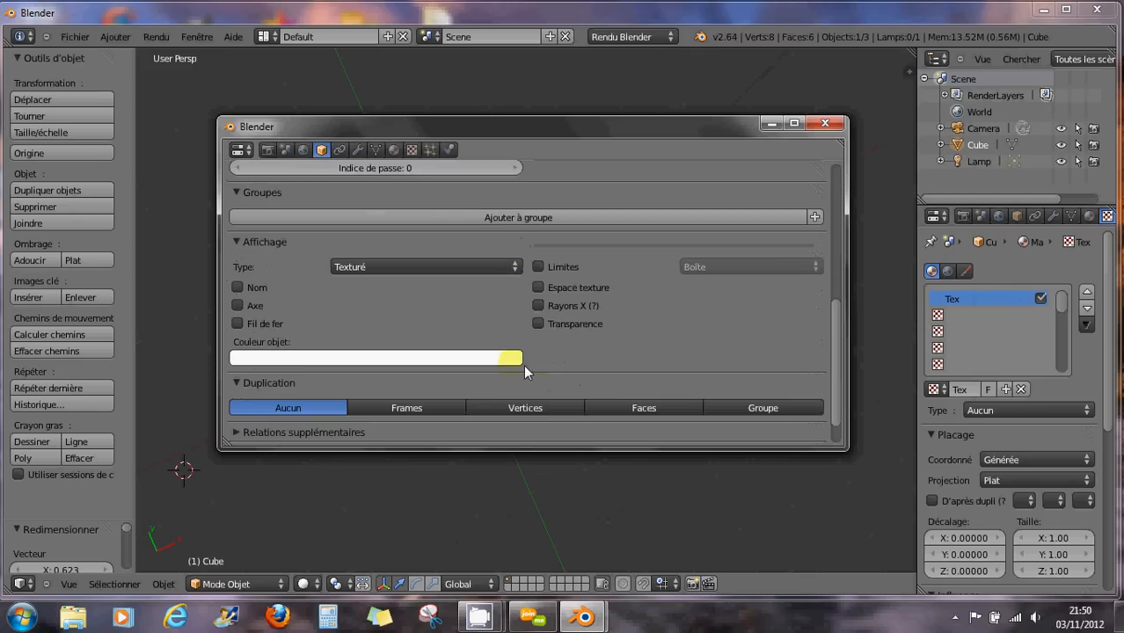
scroll(651, 348, up, 10)
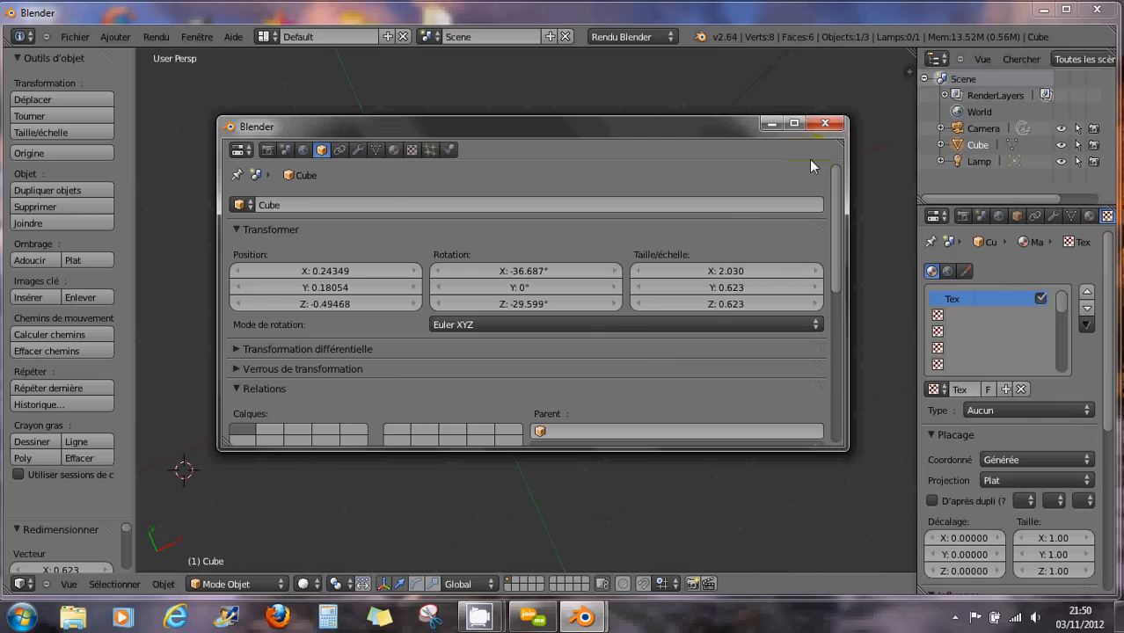
click(823, 127)
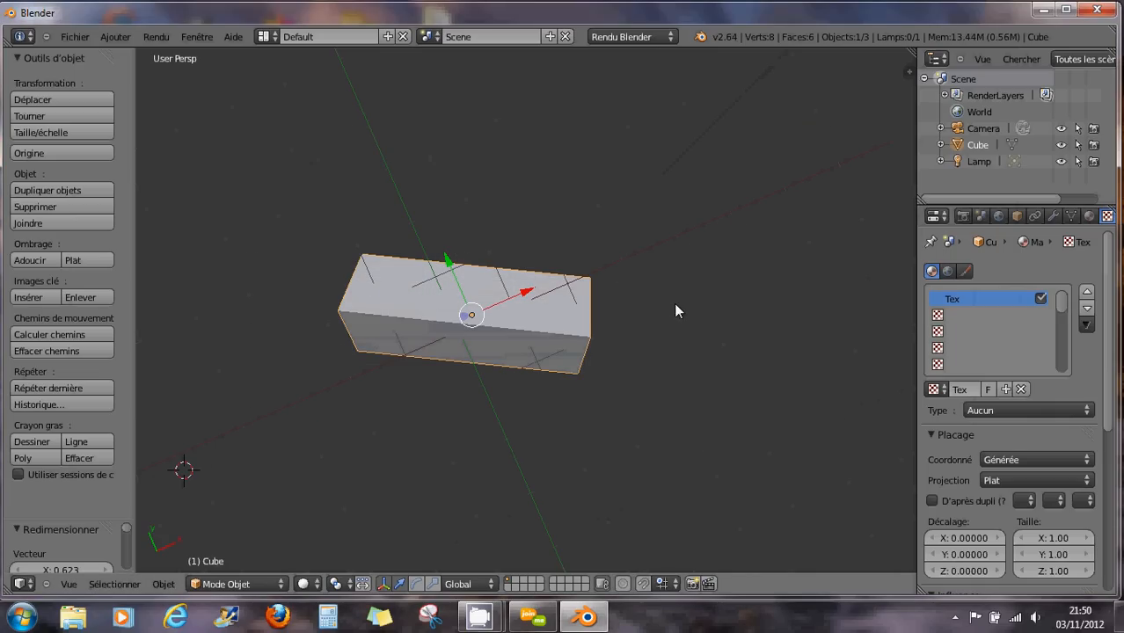
Show the World settings in the main window's Properties editor.
click(999, 216)
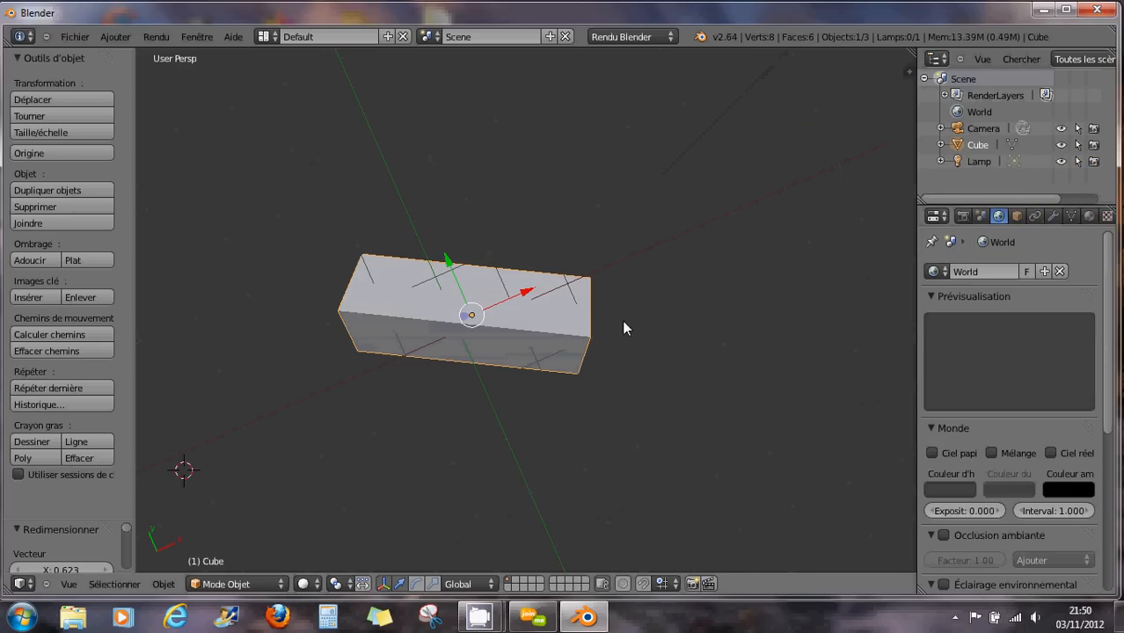
middle_drag(622, 320, 520, 260)
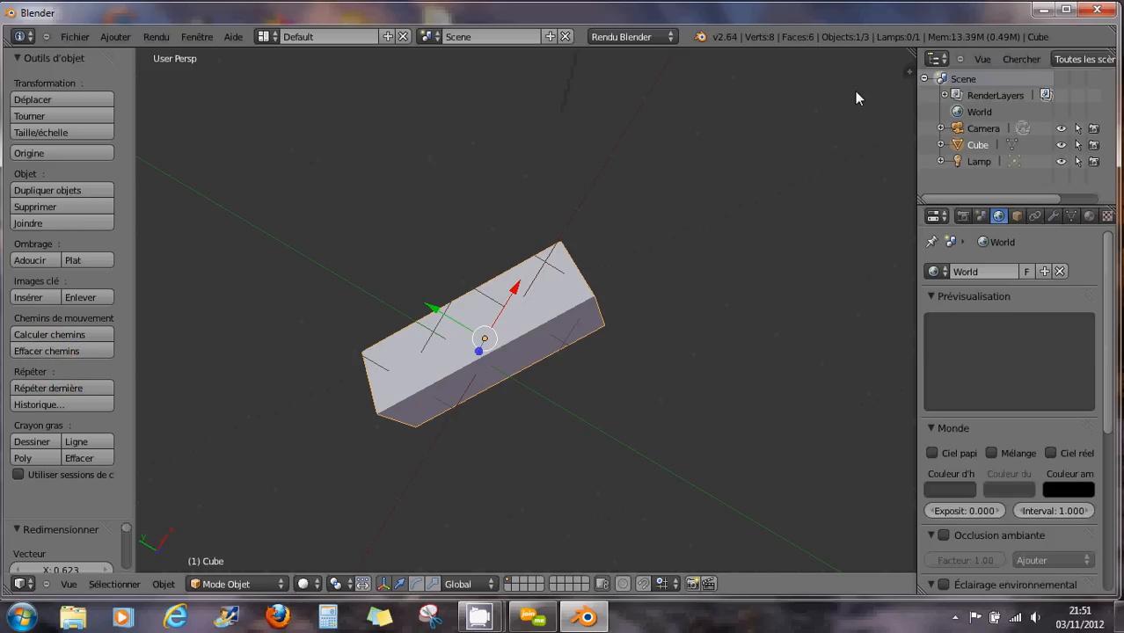
Show the 3D view's Transformer properties sidebar and select the camera in the scene.
click(910, 76)
drag(908, 225, 913, 66)
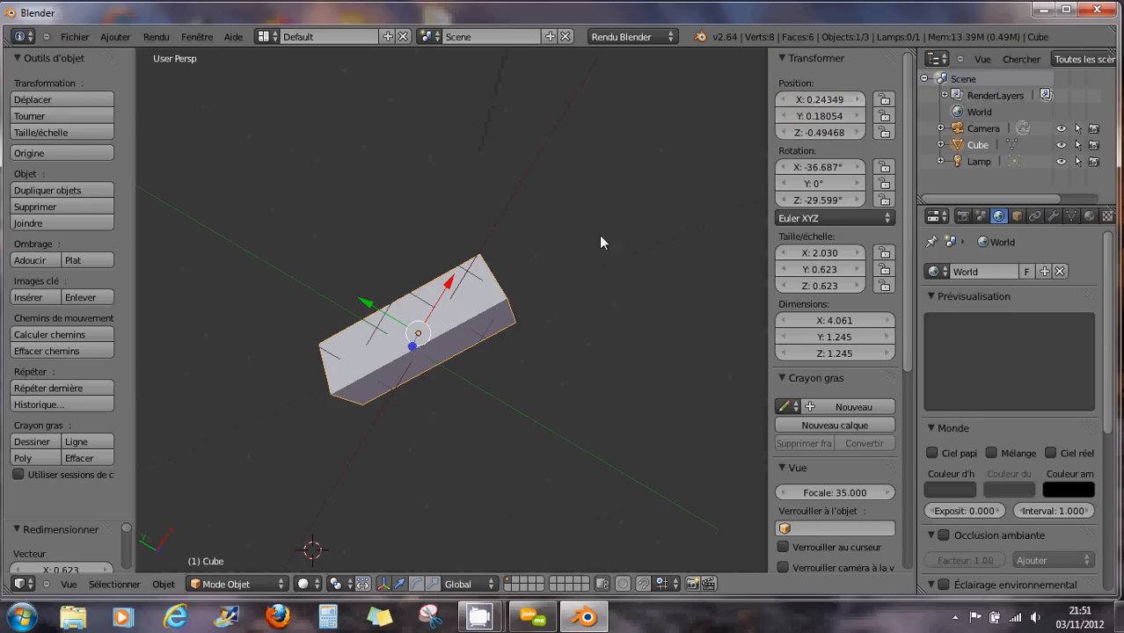
middle_drag(483, 350, 568, 214)
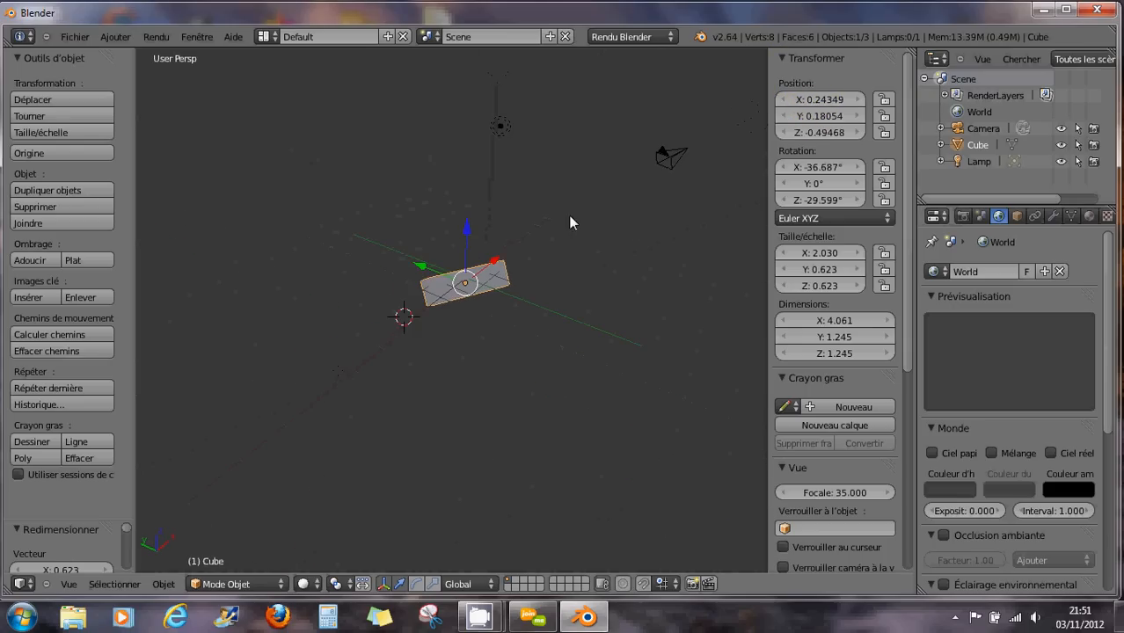
right_click(668, 156)
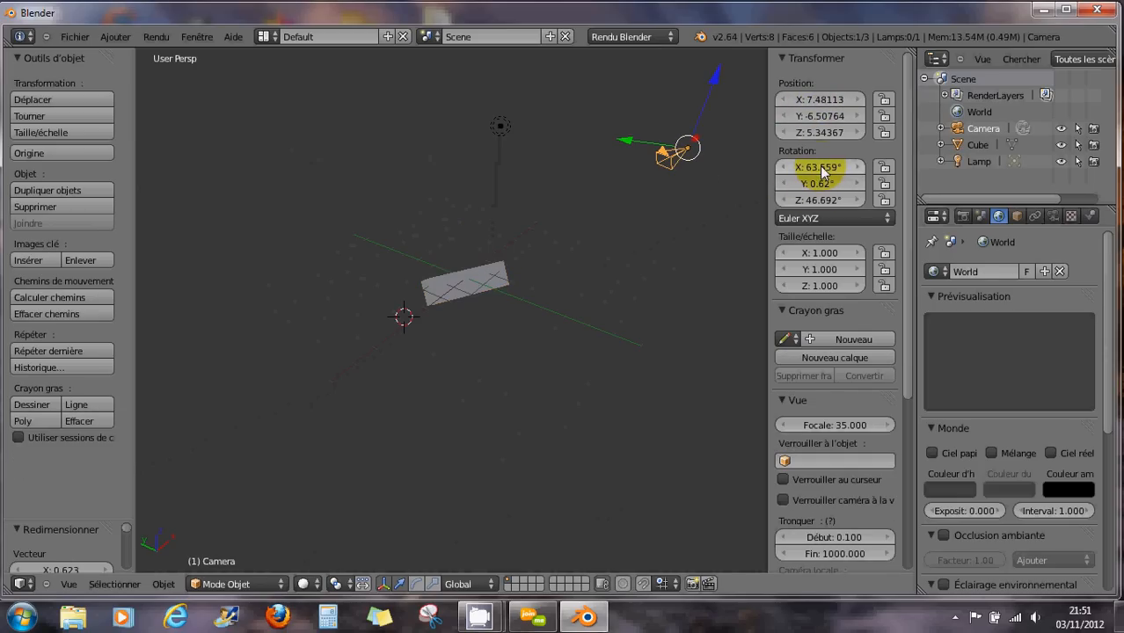
Rotate the camera through its rotation values to X 57.559° and Y -11.38°.
drag(824, 173, 885, 180)
scroll(684, 141, up, 5)
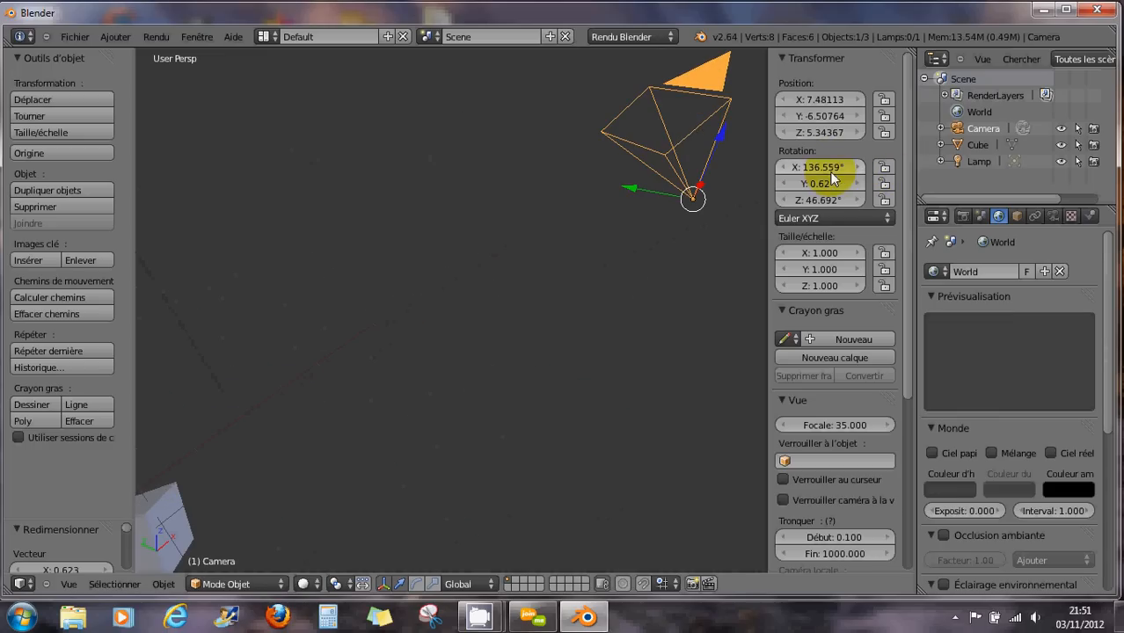
drag(819, 169, 809, 196)
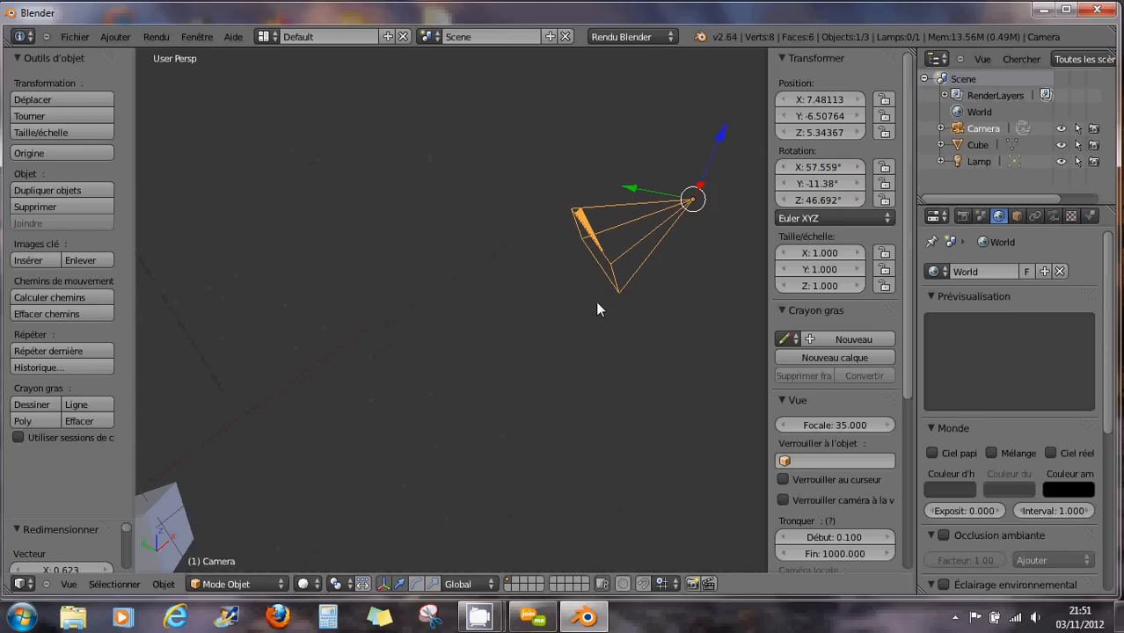
scroll(521, 273, down, 6)
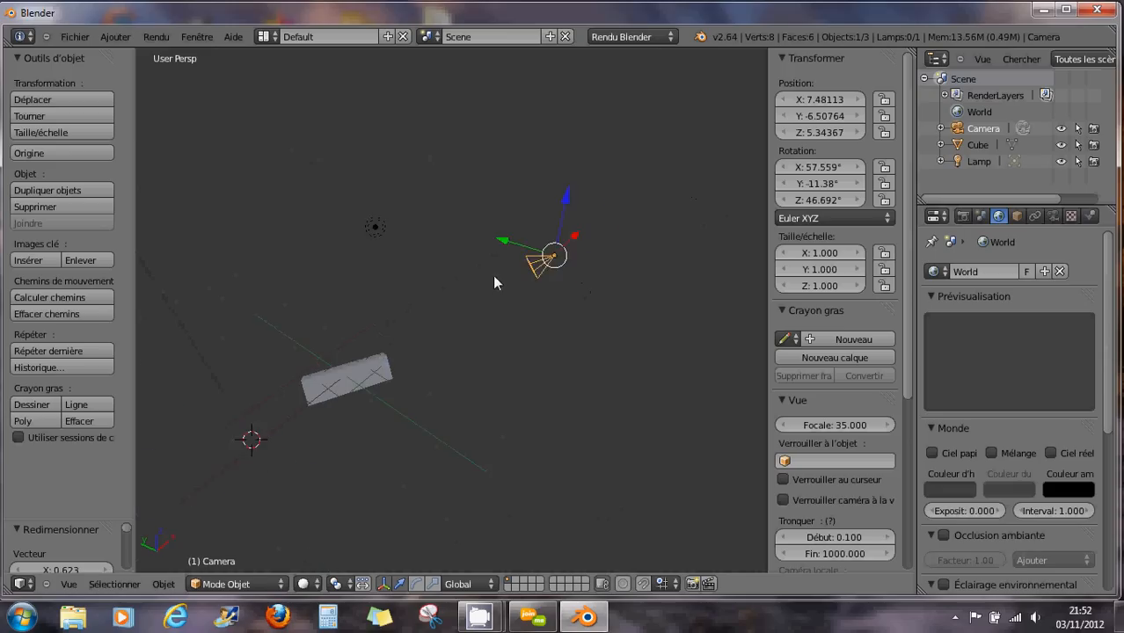
scroll(466, 277, up, 5)
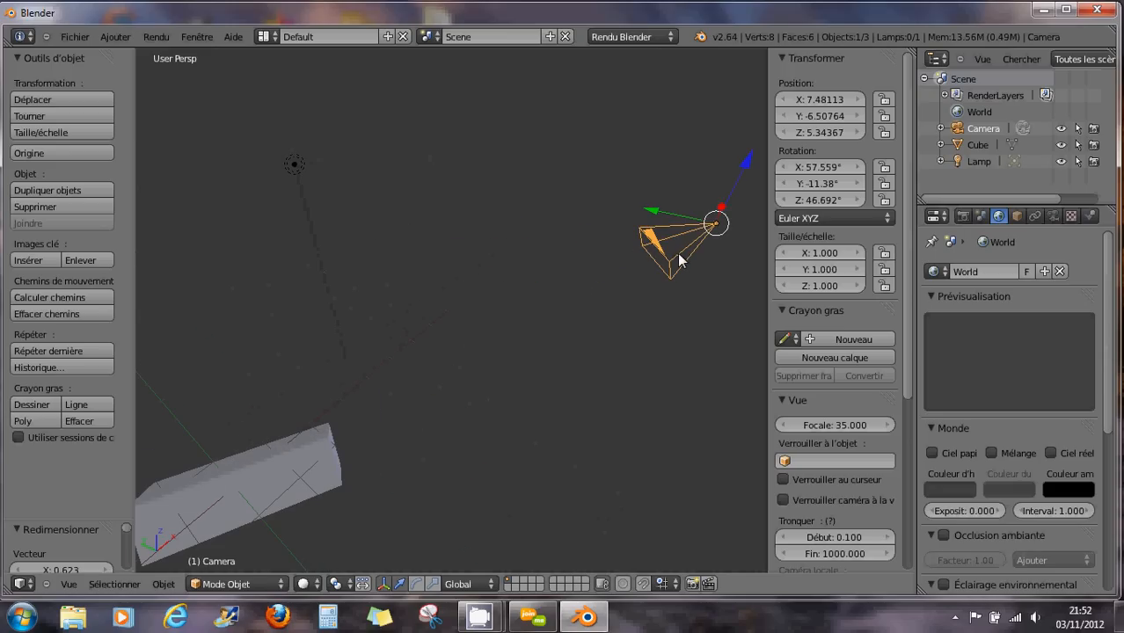
Look through the camera and adjust its rotation to Y -6.38° and Z 52.692° to frame the cube.
key(KP_0)
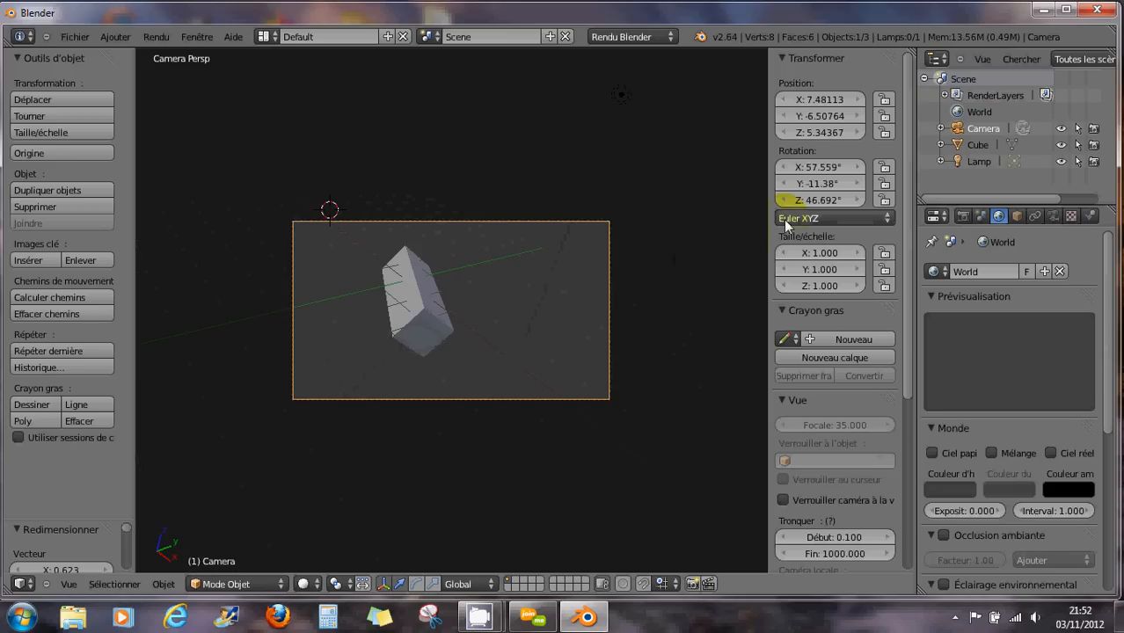
mouse_move(829, 199)
mouse_down()
mouse_move(792, 208)
mouse_move(834, 217)
mouse_move(814, 182)
mouse_move(836, 184)
mouse_move(799, 185)
mouse_move(808, 193)
mouse_move(814, 181)
mouse_up()
scroll(563, 268, up, 2)
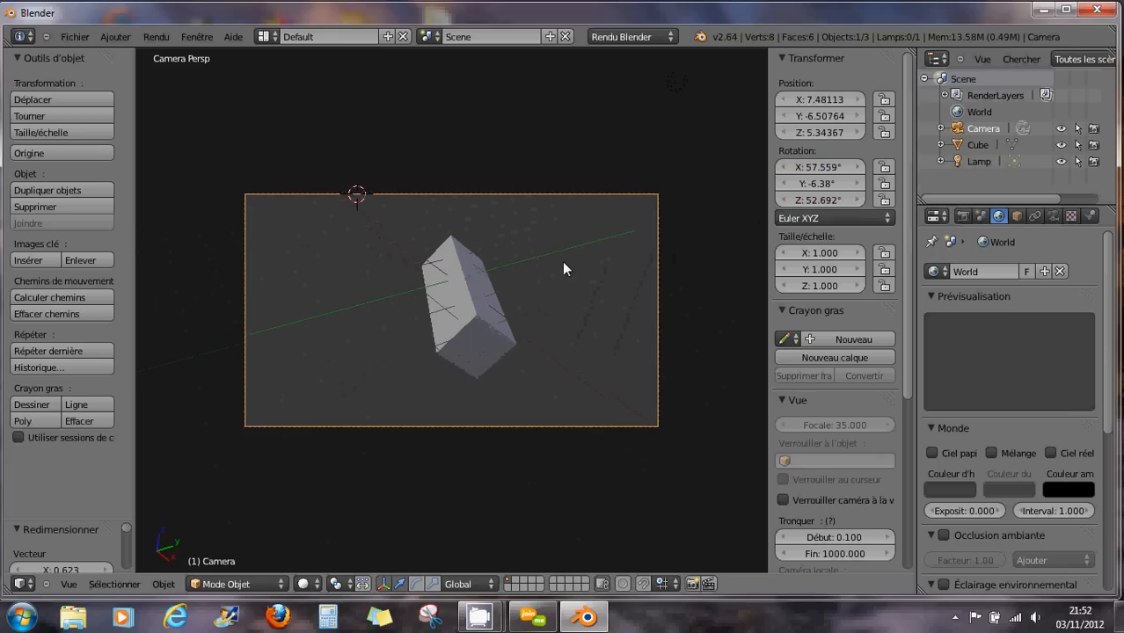
scroll(563, 268, up, 1)
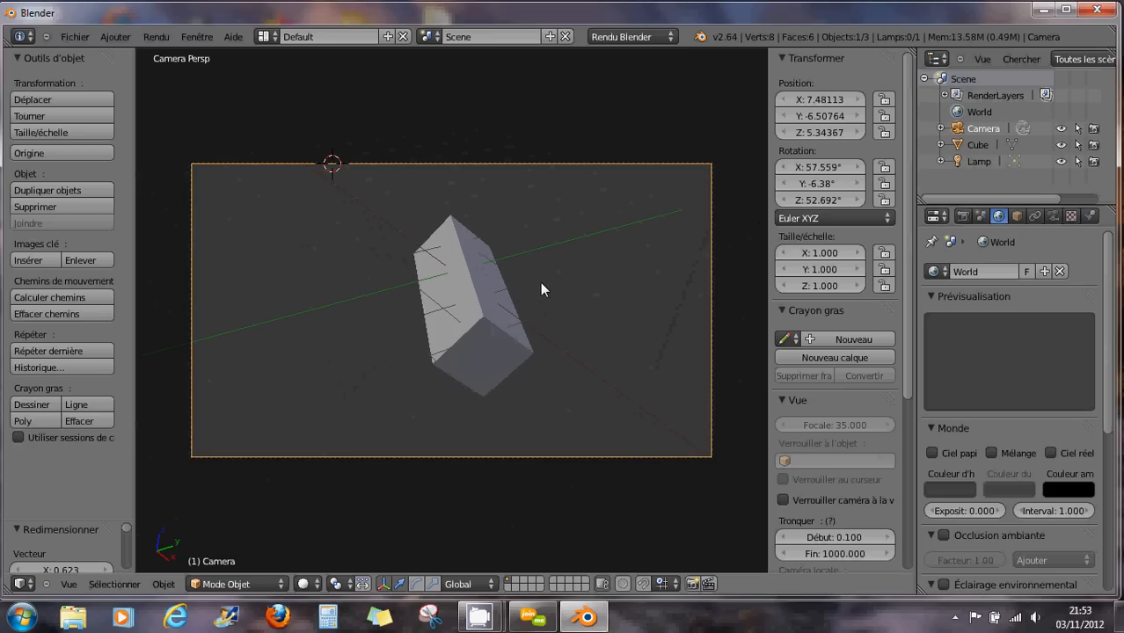
Render the camera view twice and briefly try the rendered preview in the 3D view.
key(F12)
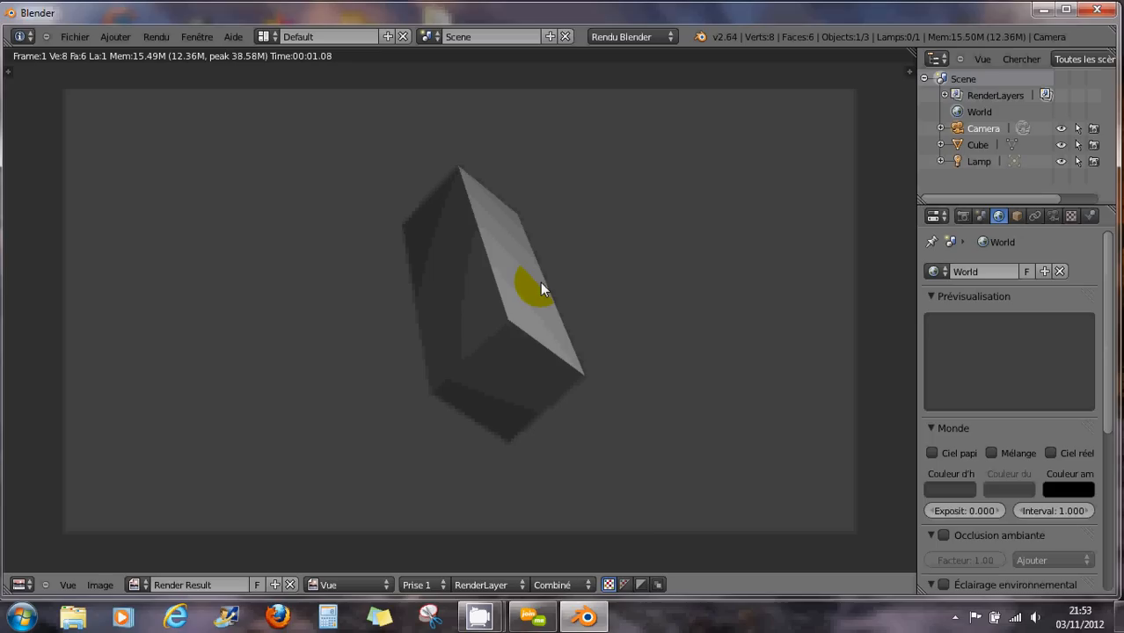
key(Escape)
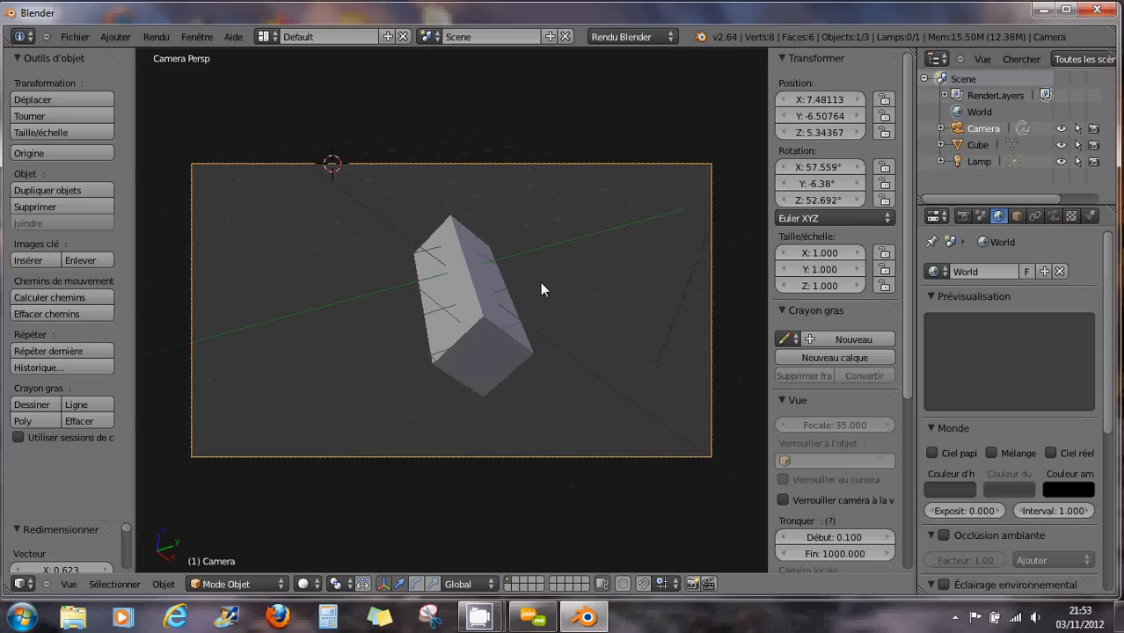
key(F12)
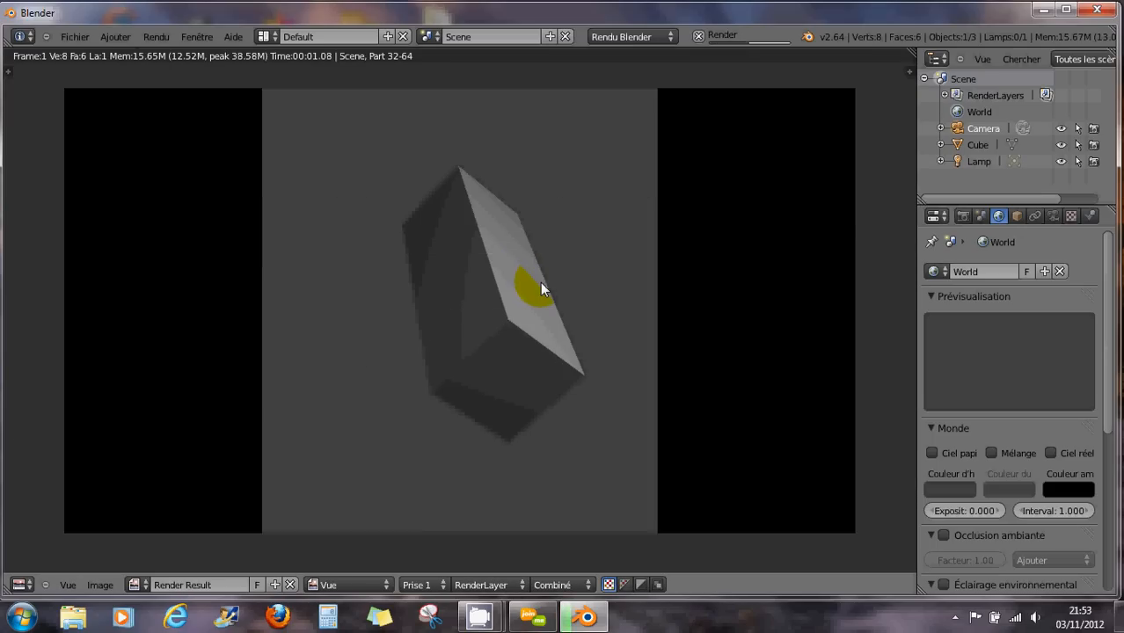
key(Escape)
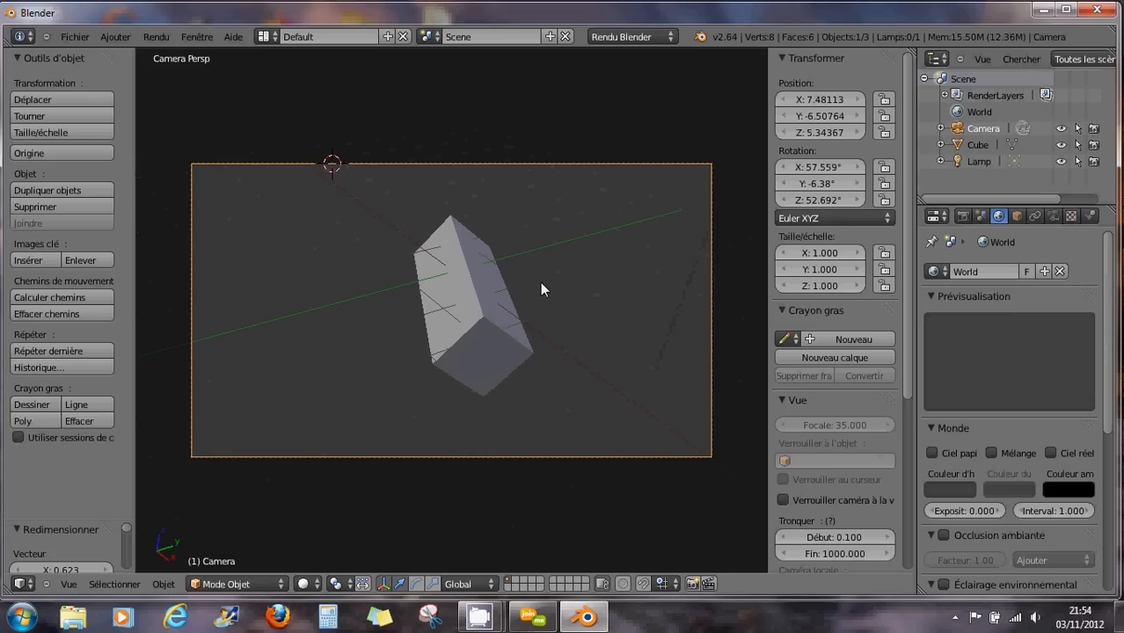
key(shift+z)
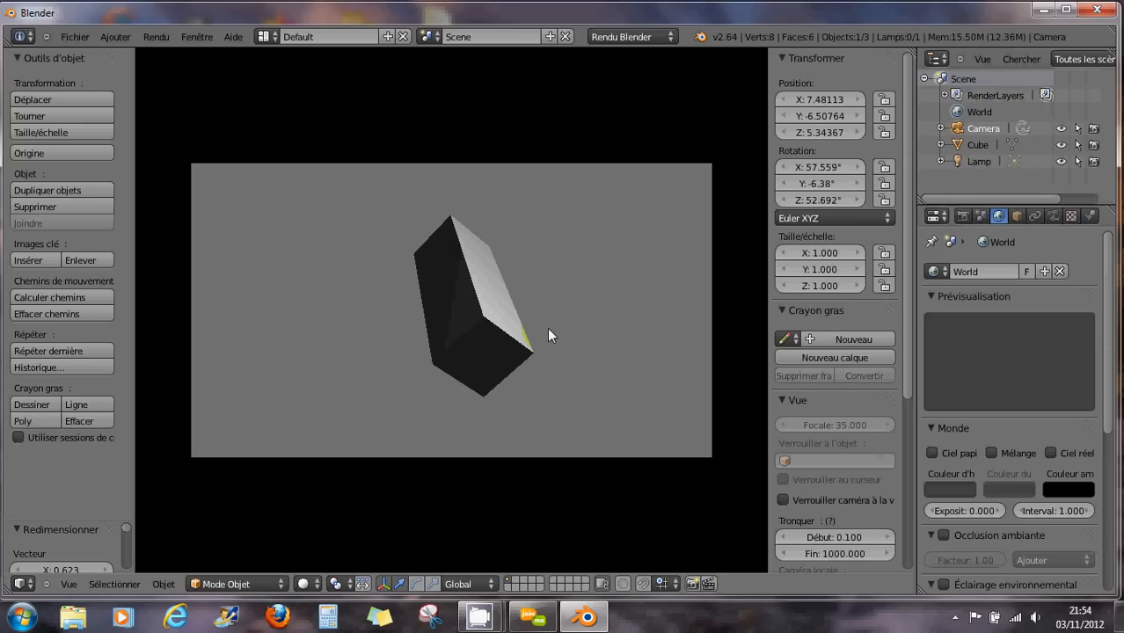
key(Escape)
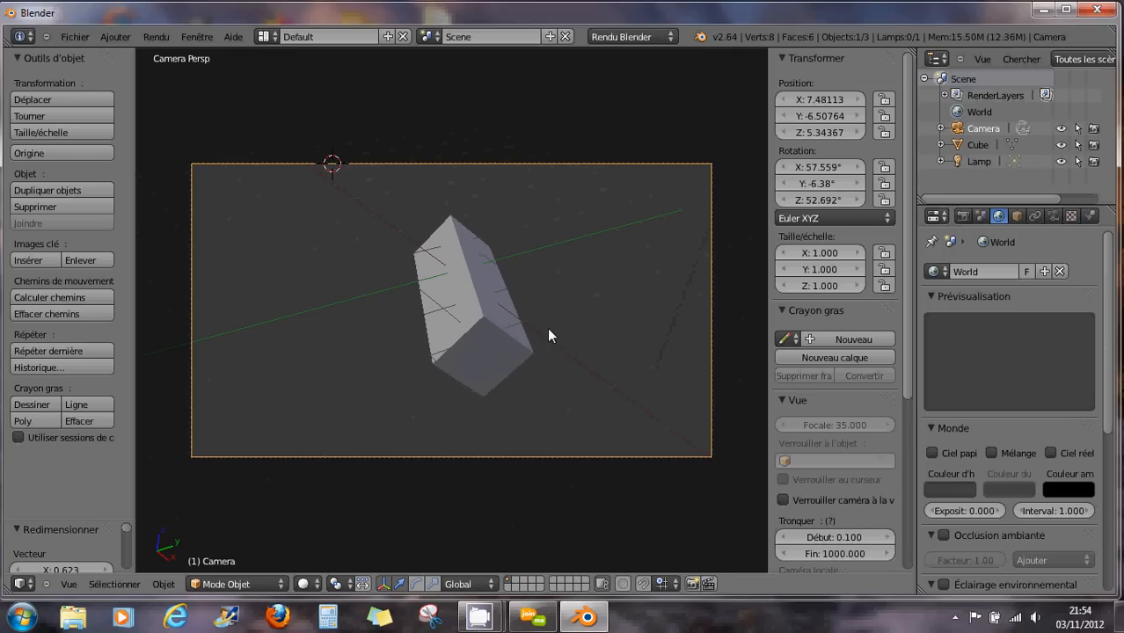
Render the current frame again and inspect the render result at different zoom levels.
key(F12)
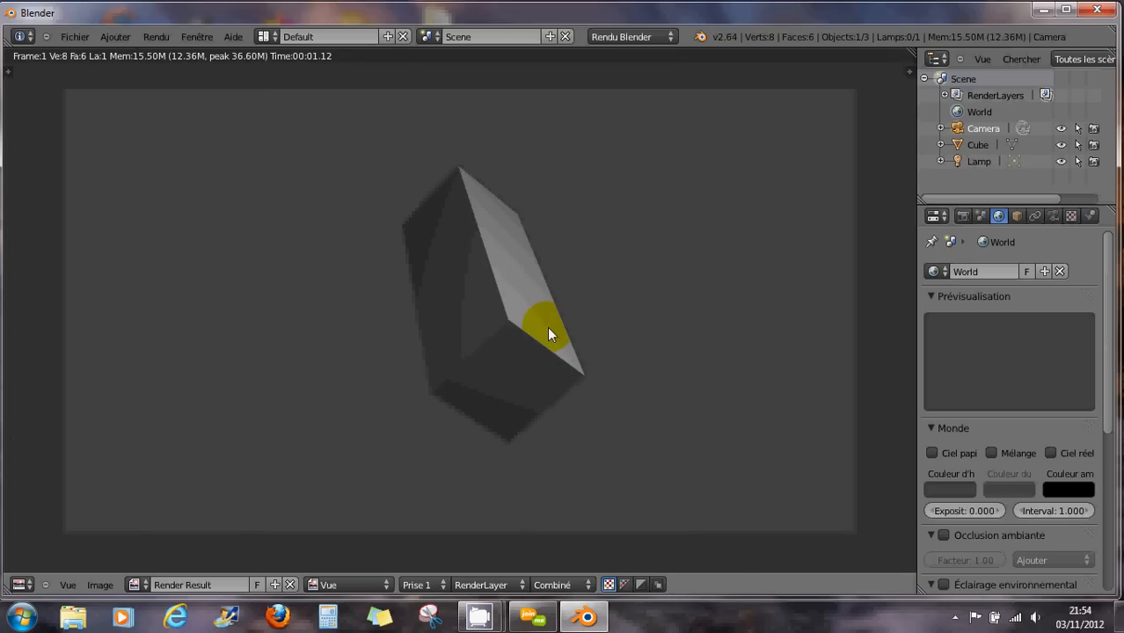
scroll(517, 305, up, 2)
scroll(518, 304, down, 3)
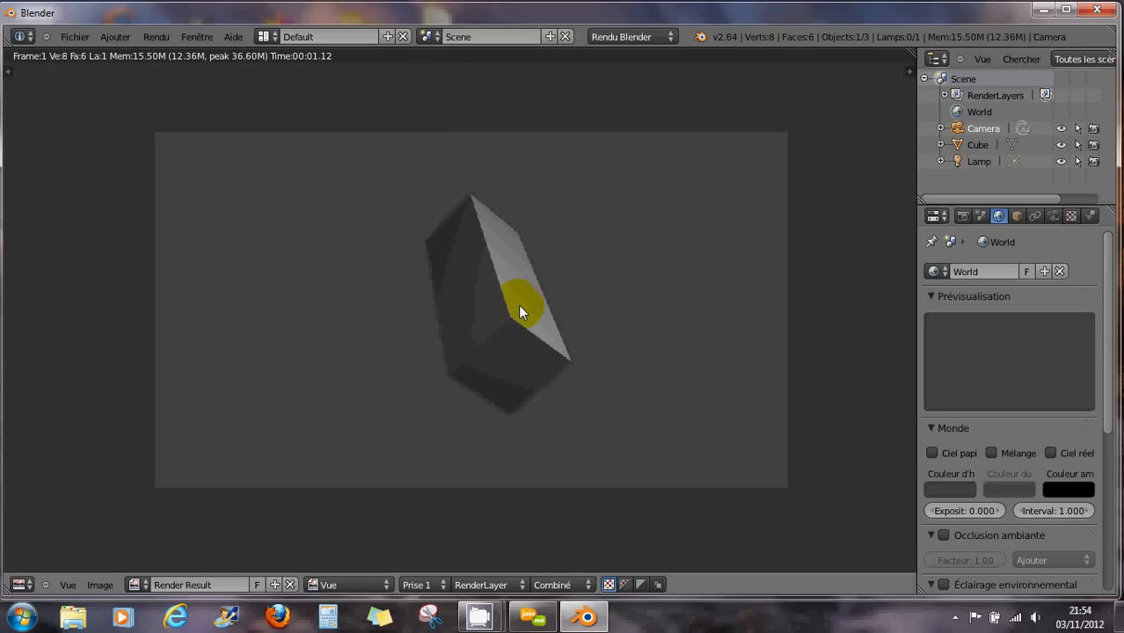
scroll(518, 304, up, 2)
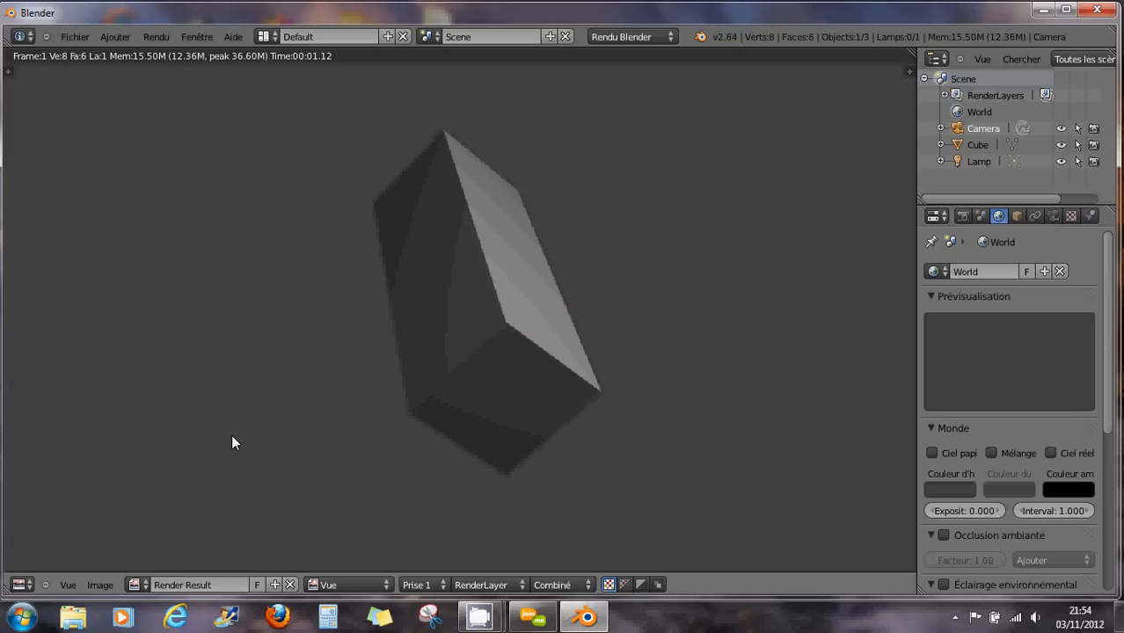
Point out the render area's editor type, Éditeur UV/image, and its Image commands, and return to the 3D view.
click(18, 585)
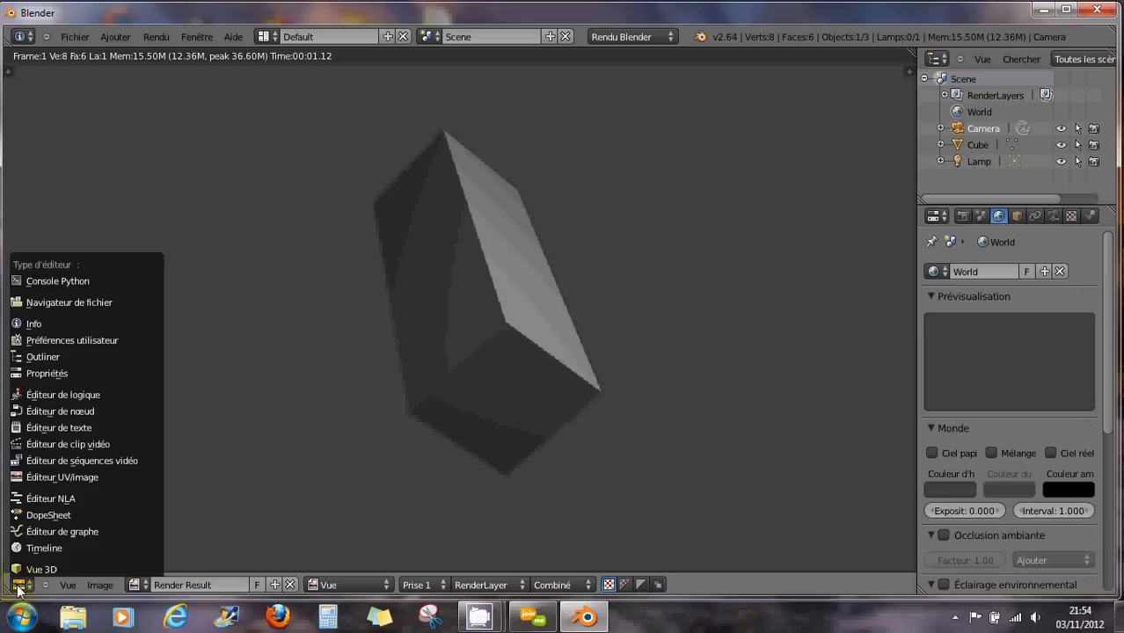
click(106, 476)
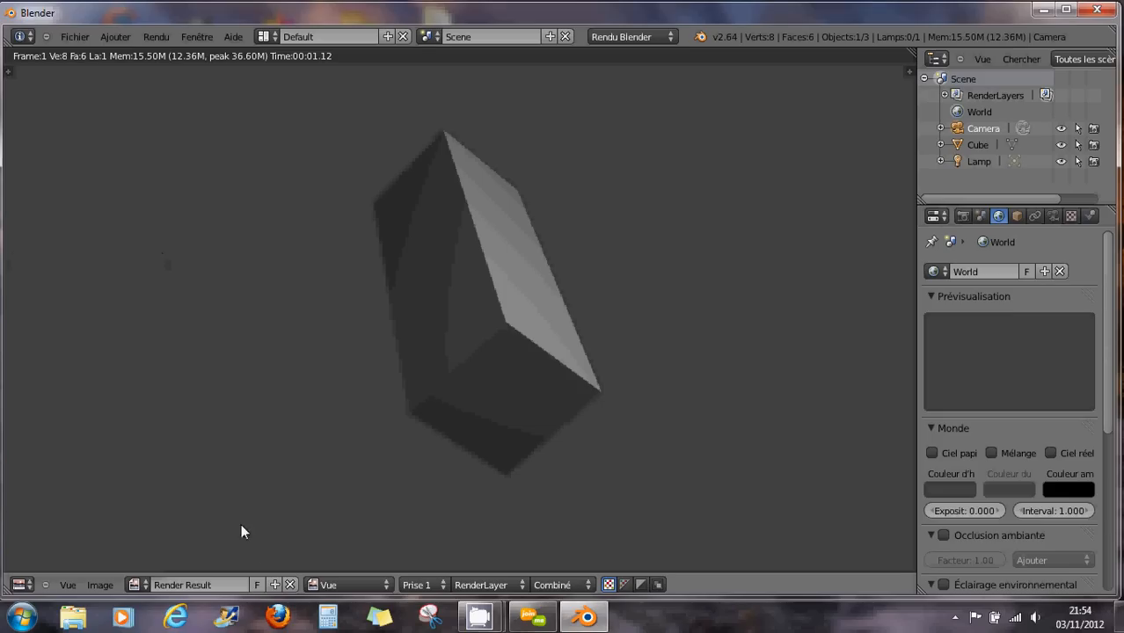
click(104, 585)
key(Escape)
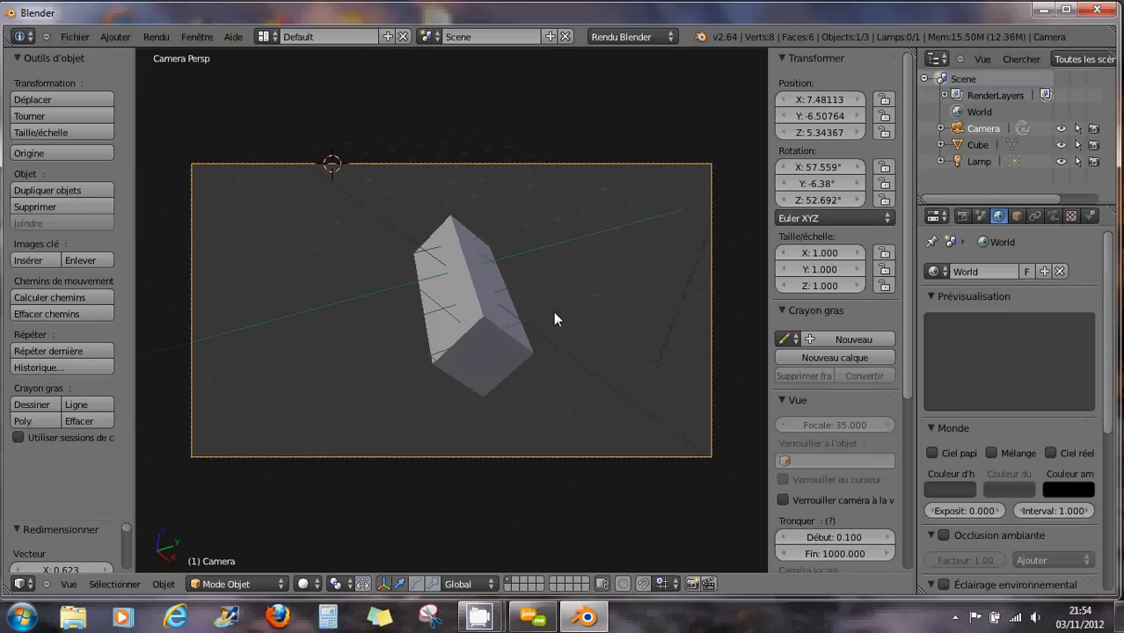
Hide and show the 3D view's properties sidebar several times, ending with it hidden.
scroll(542, 310, down, 1)
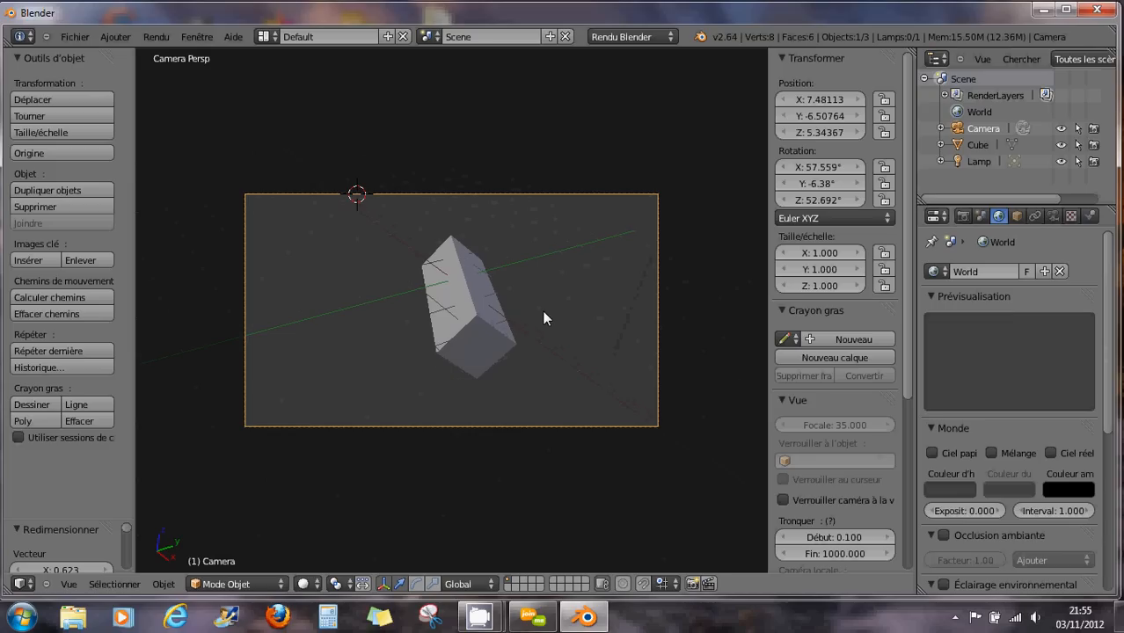
scroll(543, 310, up, 2)
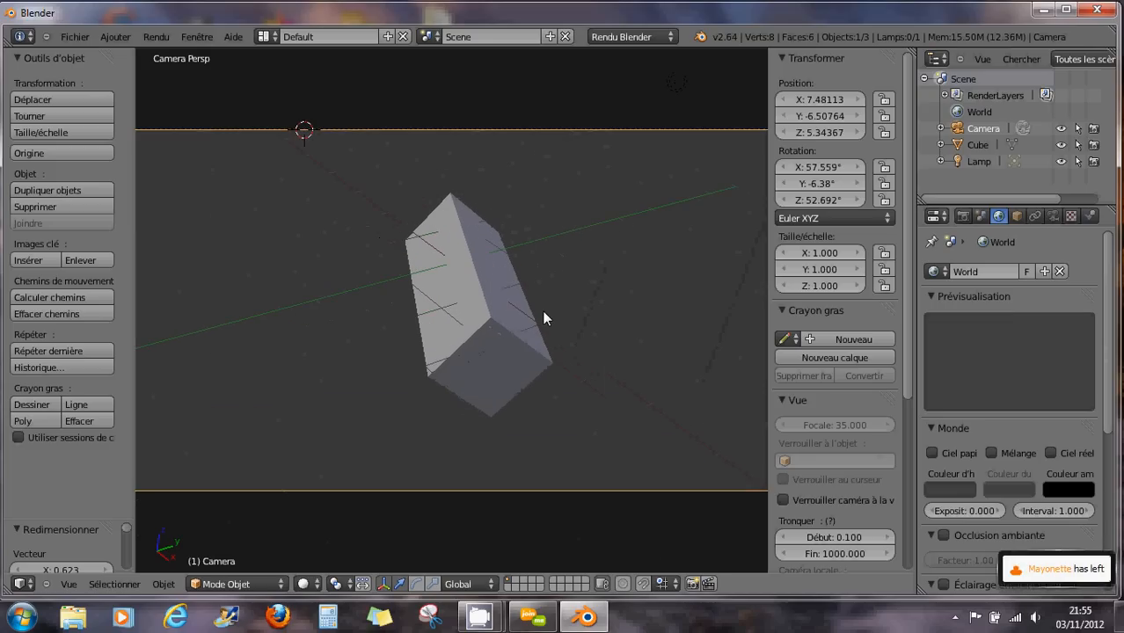
scroll(543, 312, down, 1)
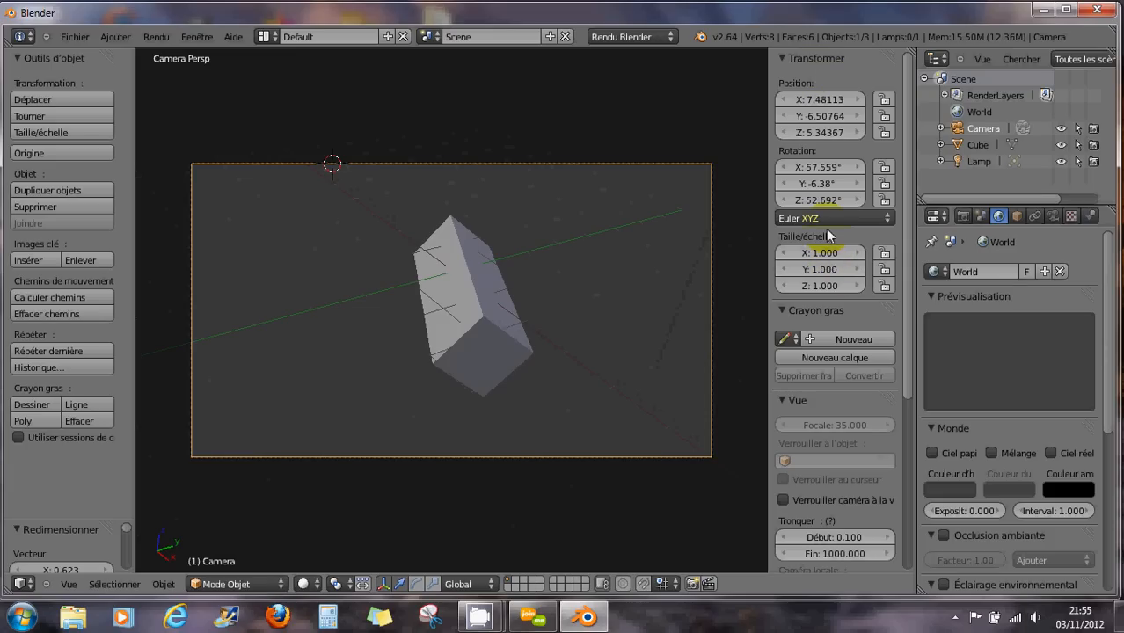
key(n)
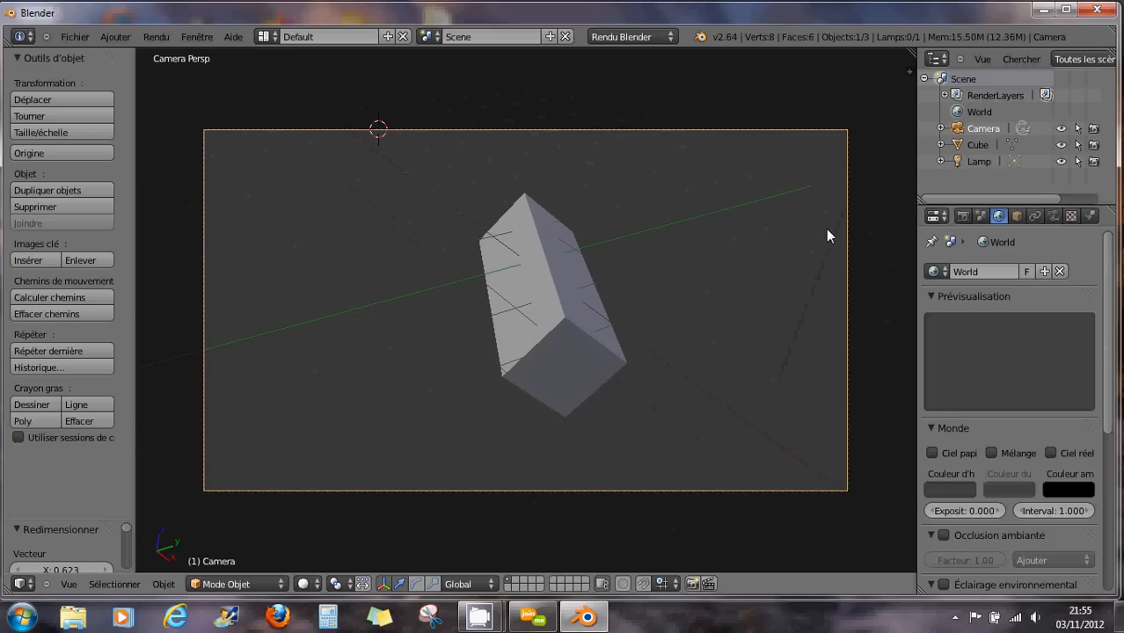
key(n)
key(n)
key(n)
key(n)
key(n)
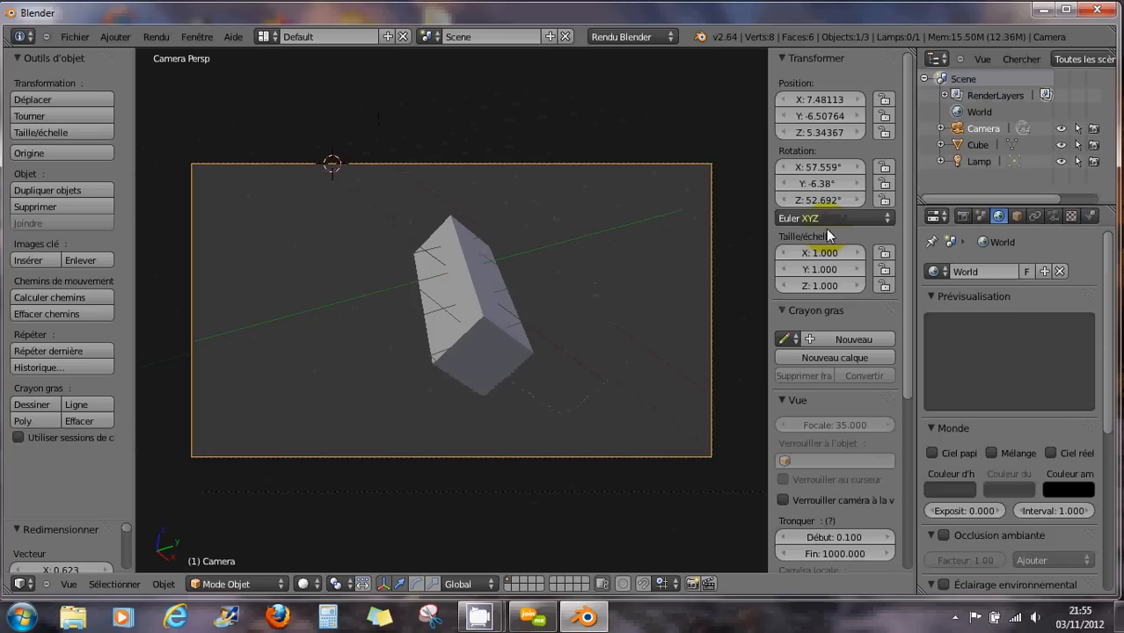
key(n)
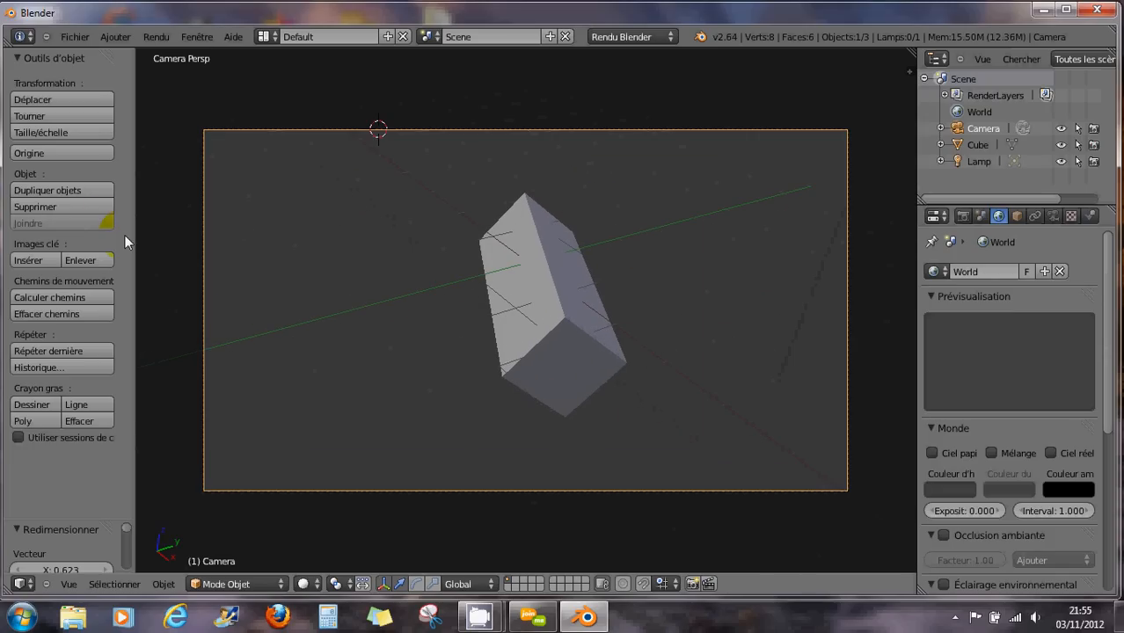
Hide and show the tool shelf several times and bring back both the properties sidebar and the tool shelf.
key(t)
key(t)
key(t)
key(t)
key(t)
key(t)
key(t)
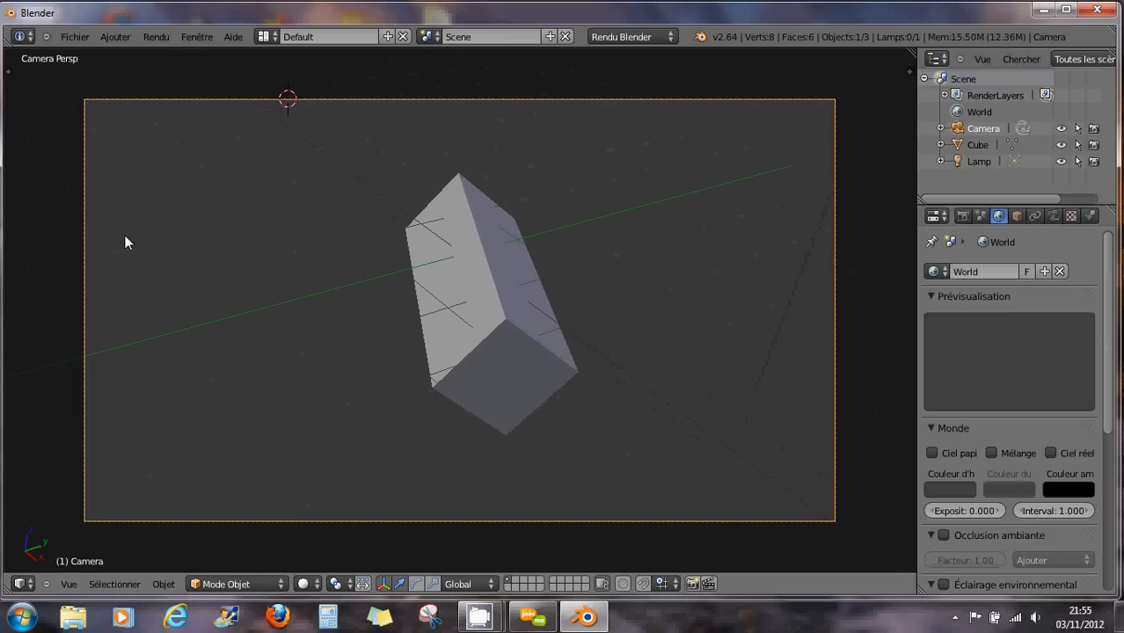
key(n)
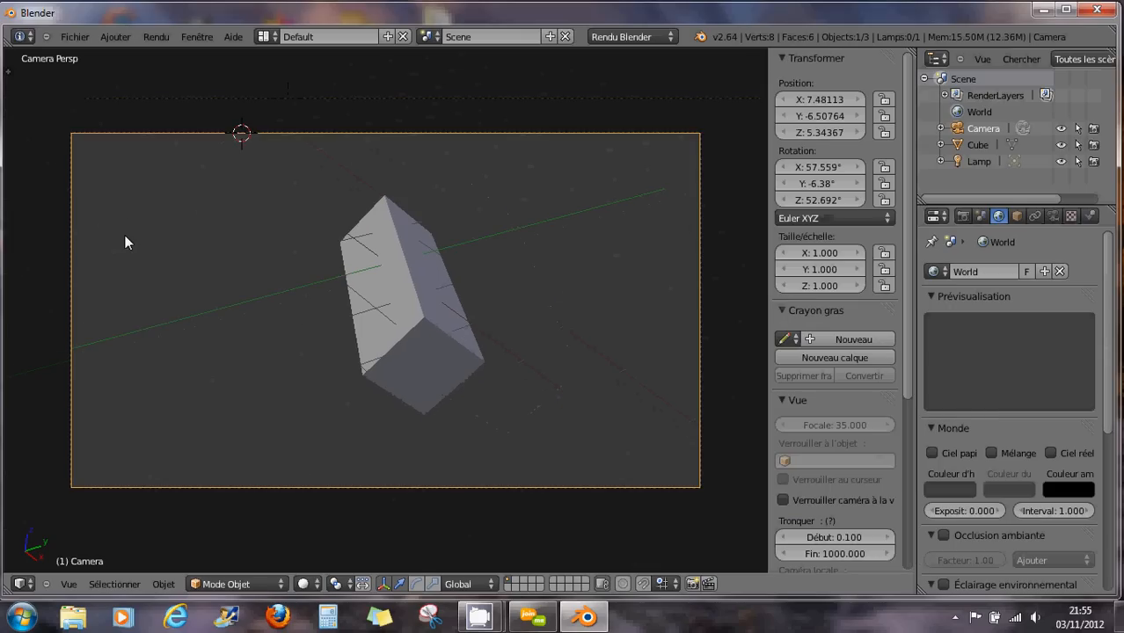
key(t)
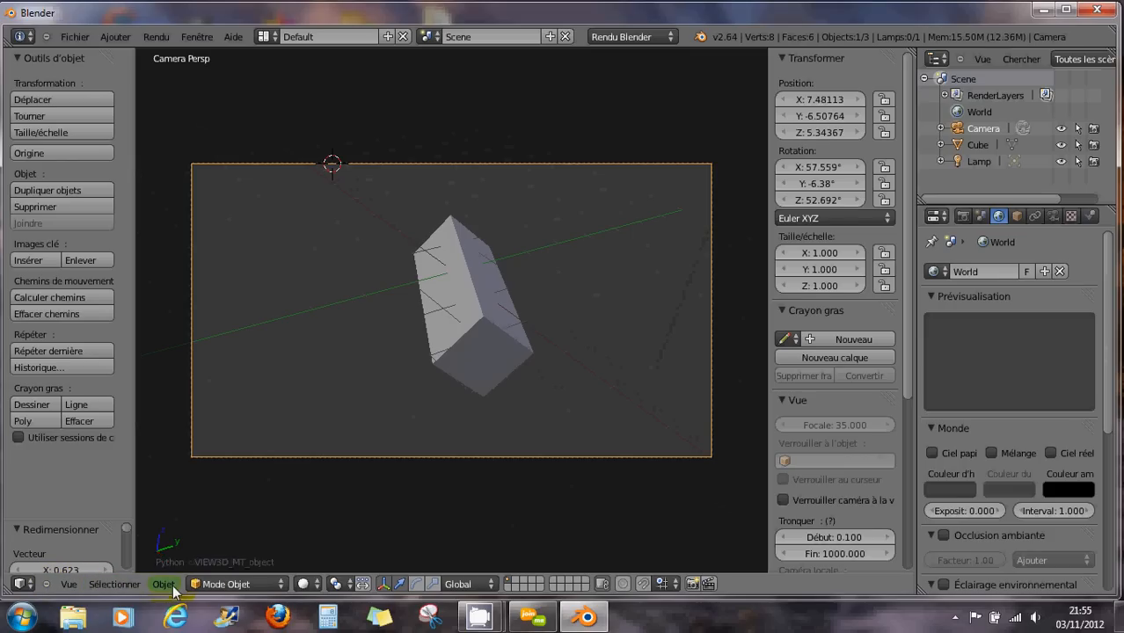
Switch to the front view with the cube near the middle and look through the available view commands.
key(KP_1)
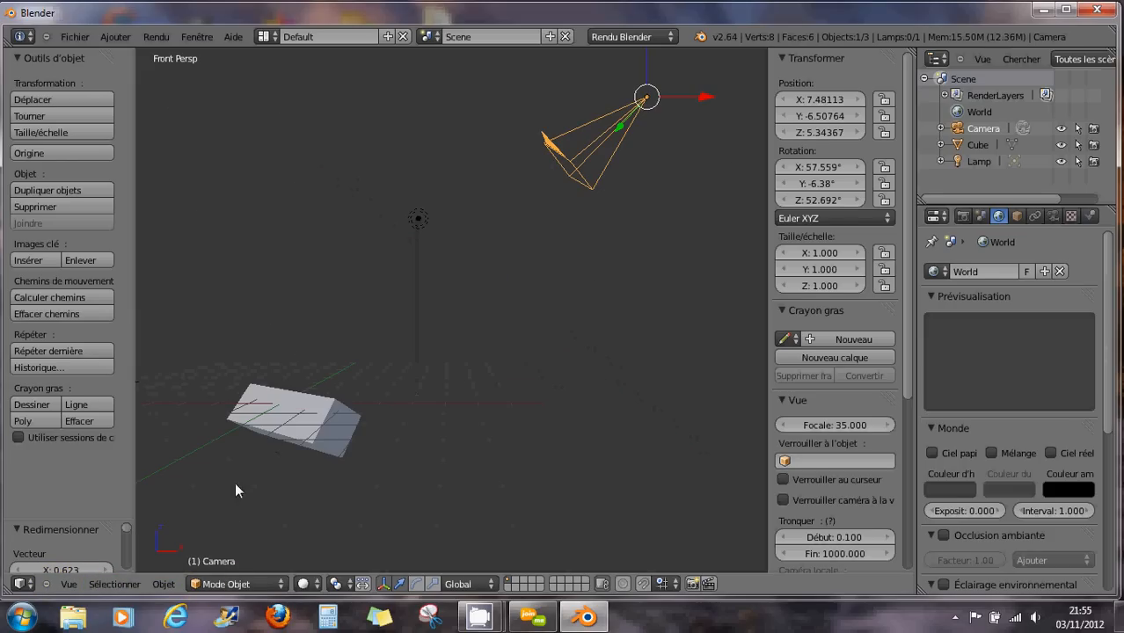
scroll(239, 475, down, 4)
shift+middle_drag(197, 437, 359, 418)
scroll(362, 427, up, 4)
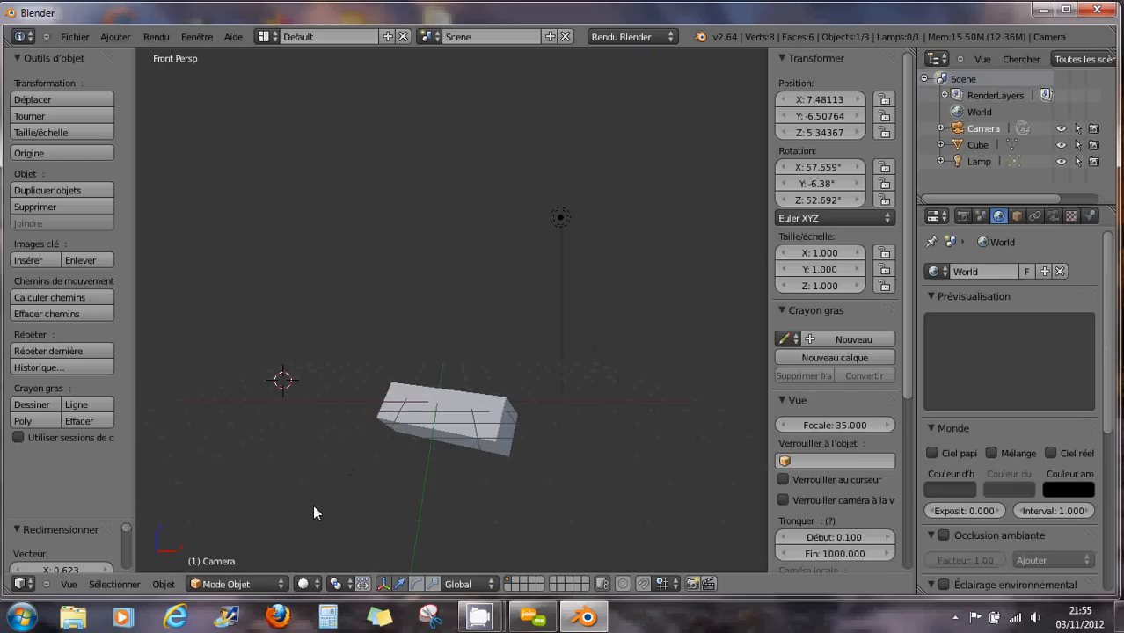
click(69, 584)
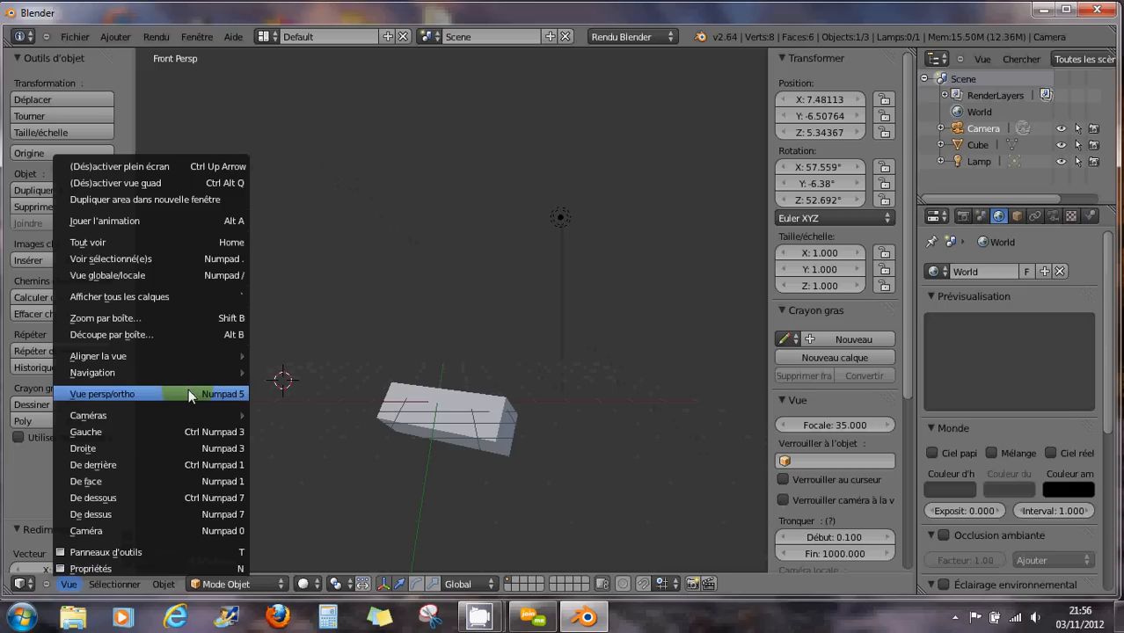
mouse_move(186, 347)
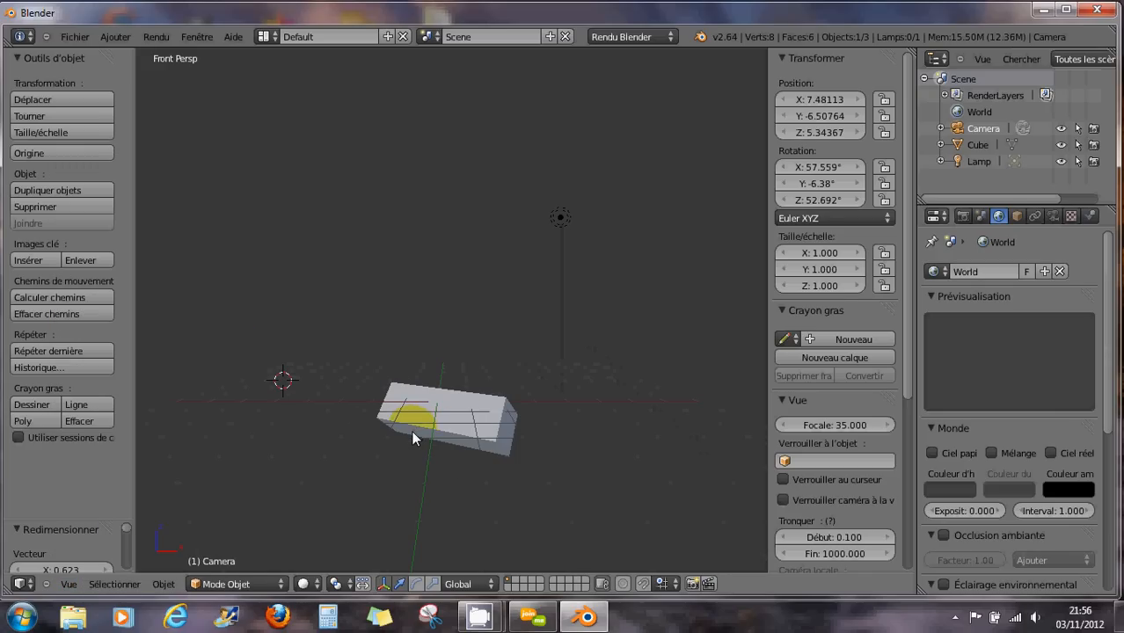
Zoom into a box drawn around the cube, orbit around it and look through the 3D view's view commands.
key(shift+b)
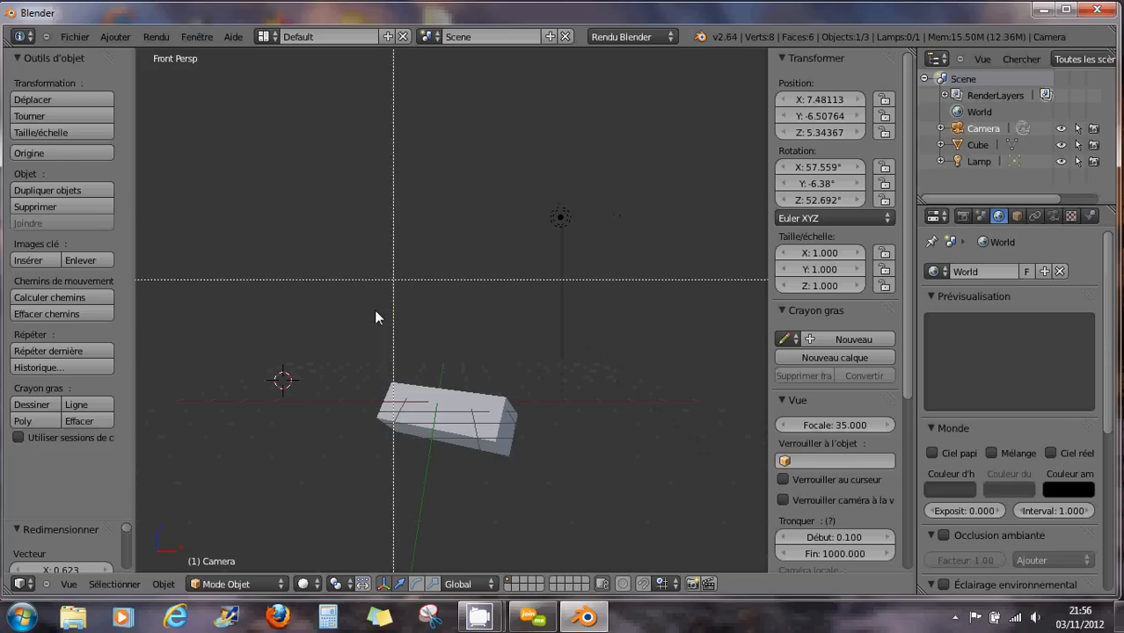
drag(334, 345, 574, 492)
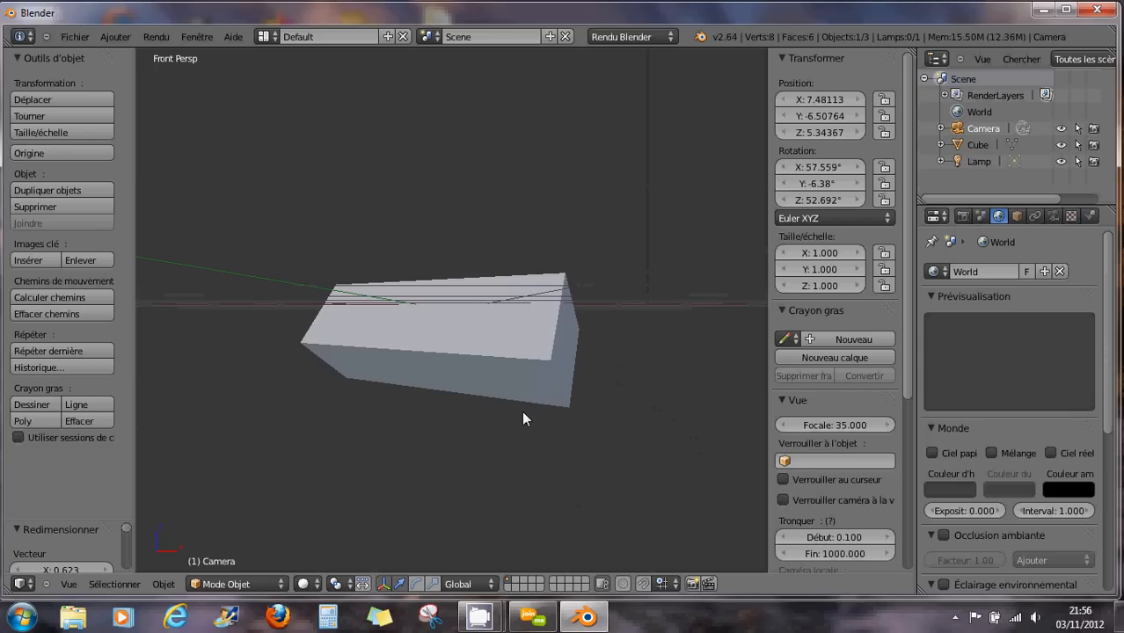
middle_drag(508, 339, 498, 362)
mouse_move(473, 263)
middle_down()
mouse_move(485, 261)
mouse_move(401, 250)
mouse_move(488, 262)
middle_up()
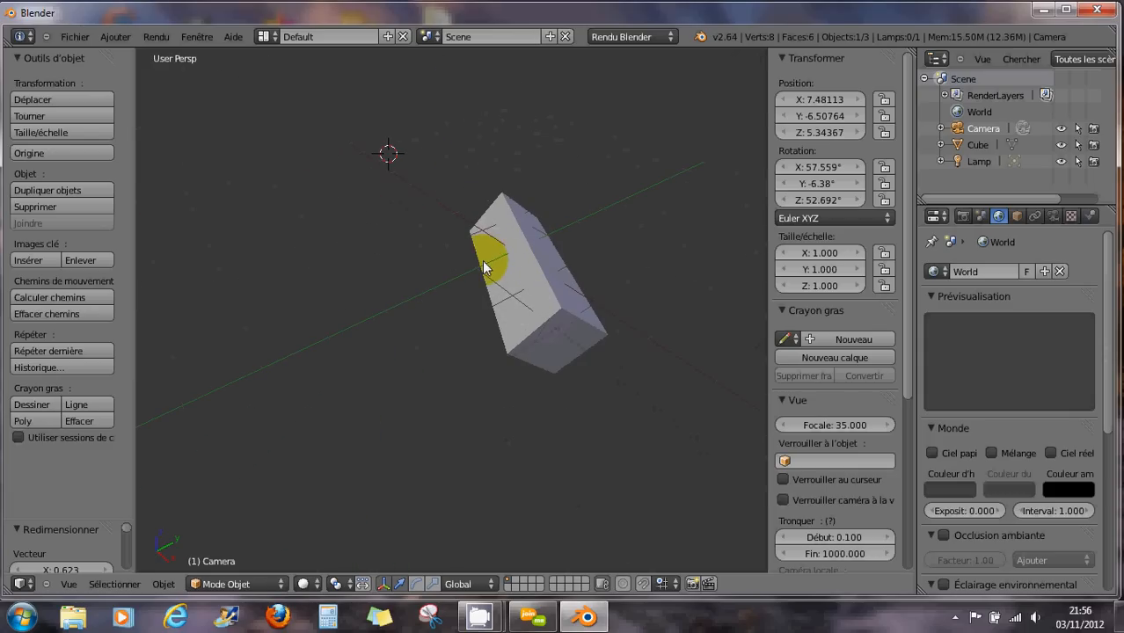
click(68, 584)
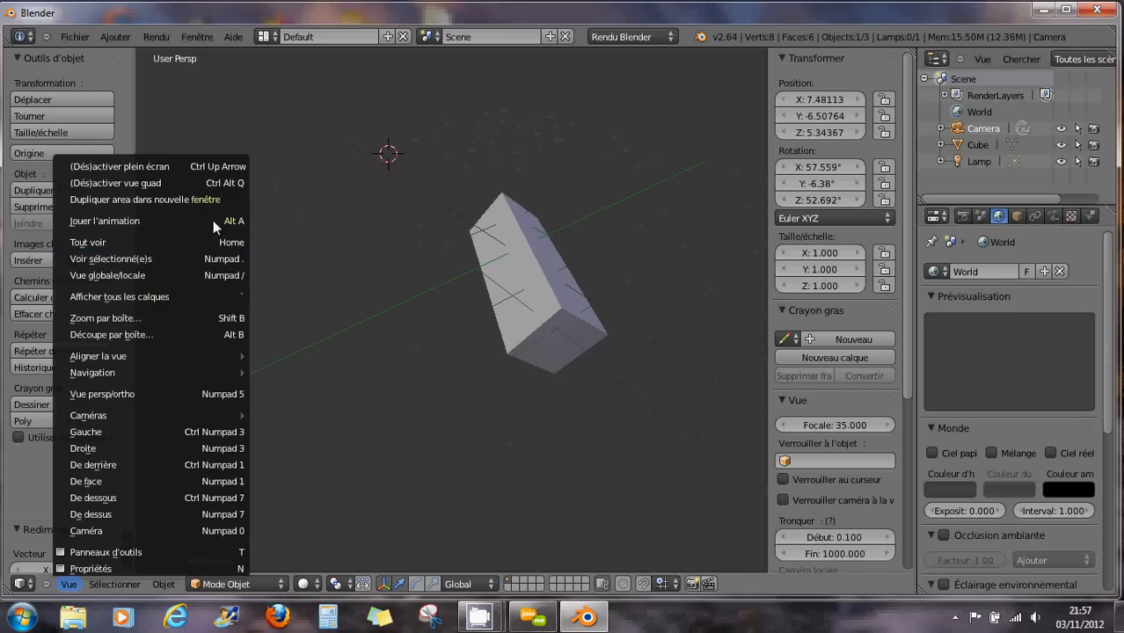
click(499, 253)
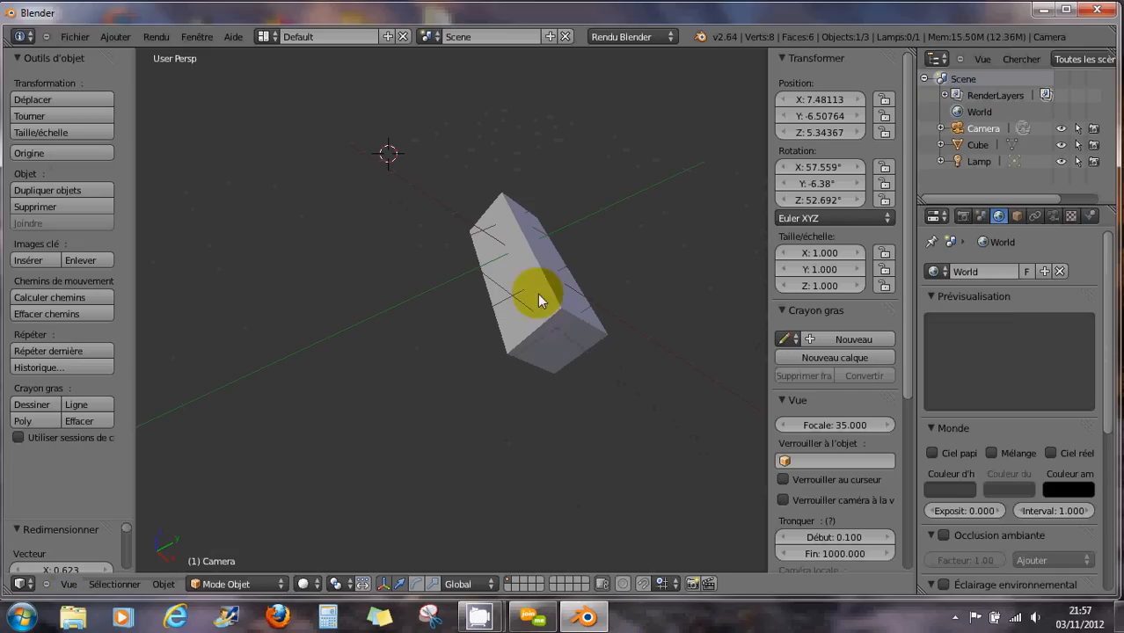
mouse_move(434, 318)
middle_down()
mouse_move(499, 320)
mouse_move(518, 292)
middle_up()
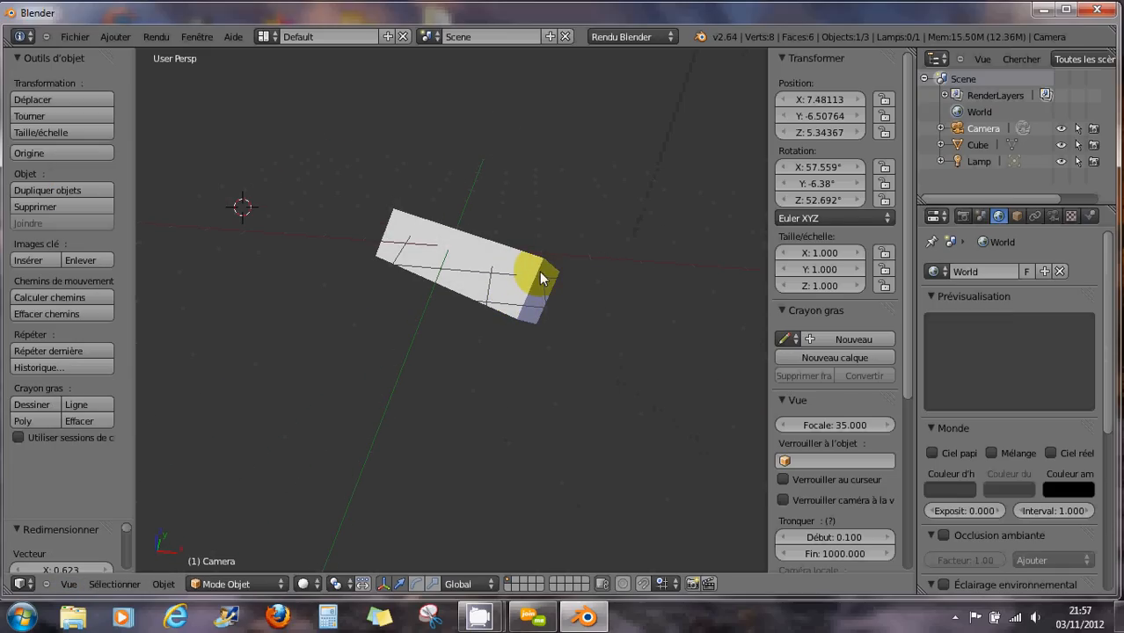
Start a new scene by reloading the startup file.
click(74, 36)
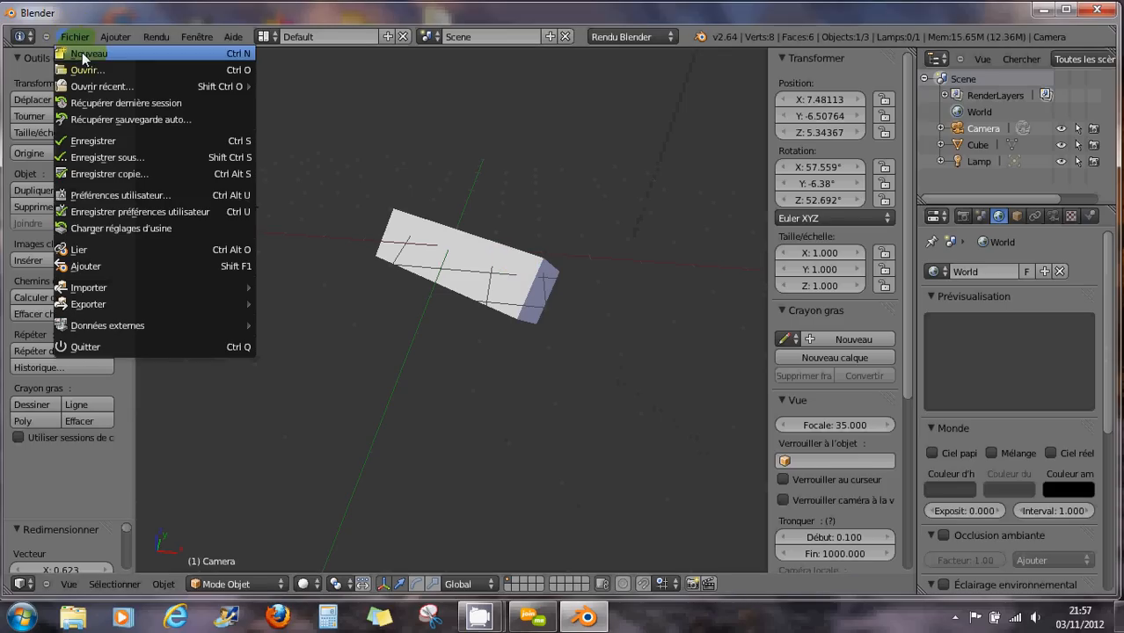
click(82, 52)
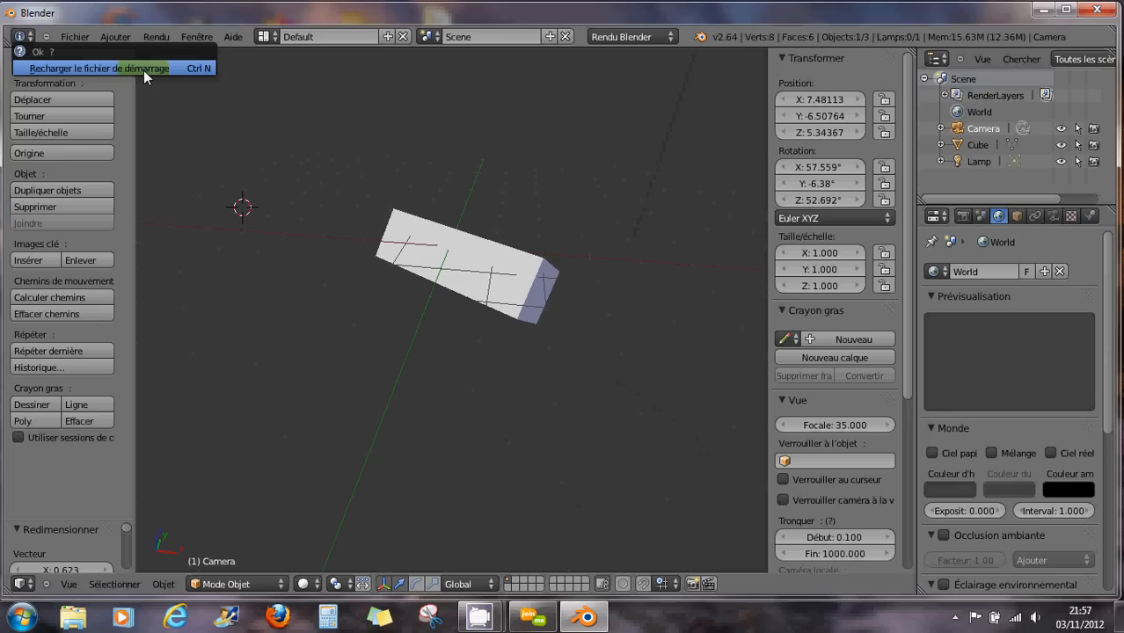
click(167, 70)
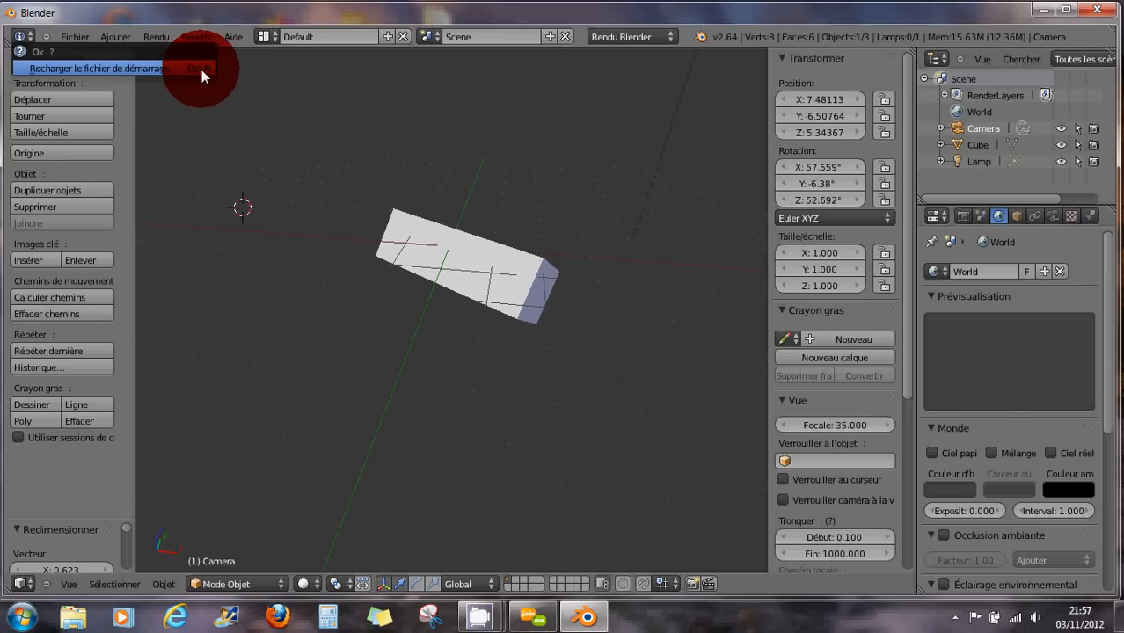
drag(194, 69, 165, 68)
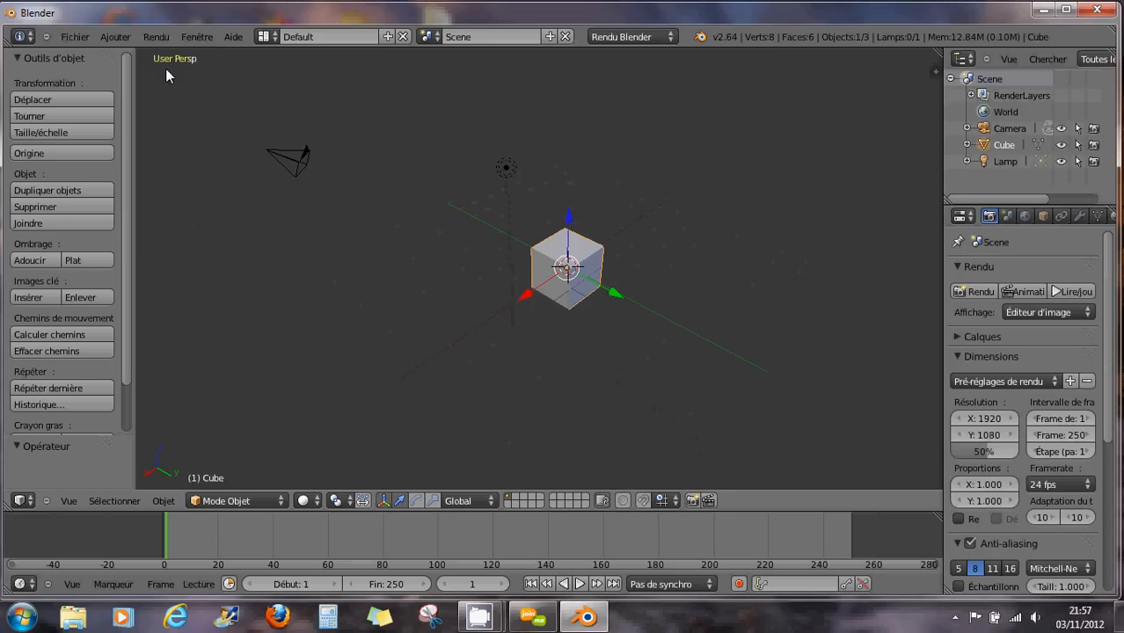
Join the timeline area into the 3D view so that the 3D view takes over its space.
right_click(570, 257)
right_click(752, 512)
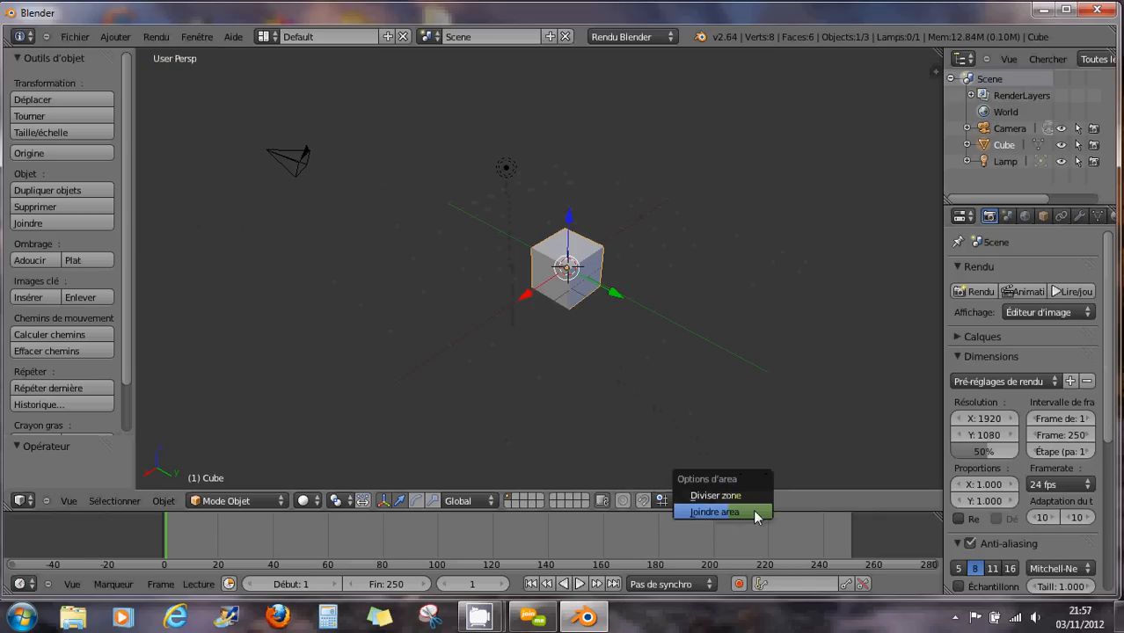
click(753, 515)
click(748, 538)
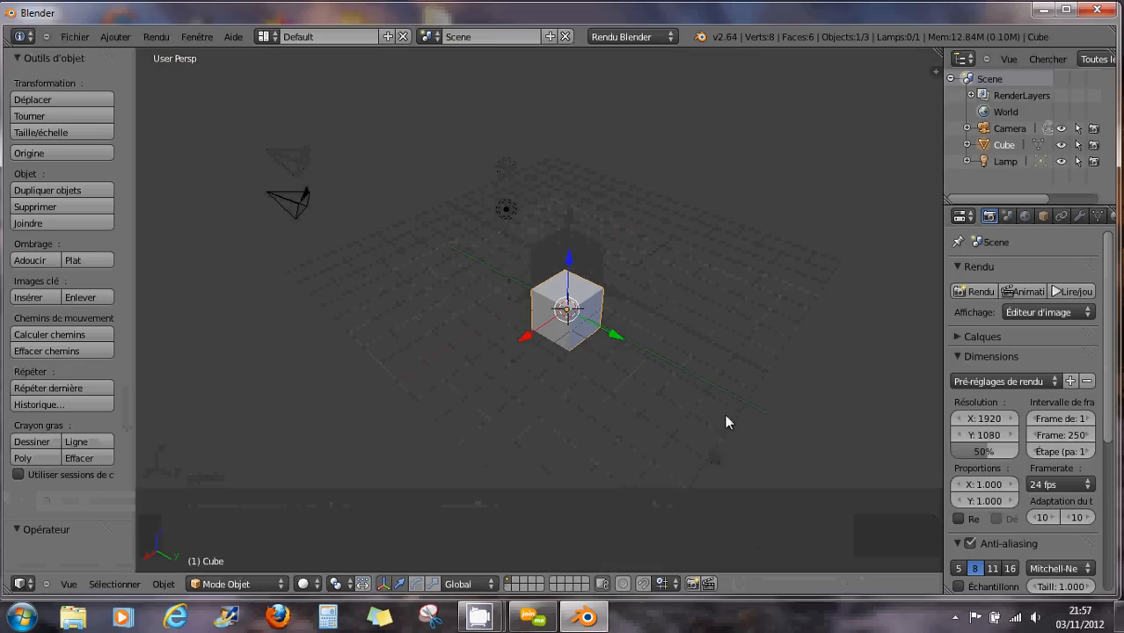
right_click(525, 314)
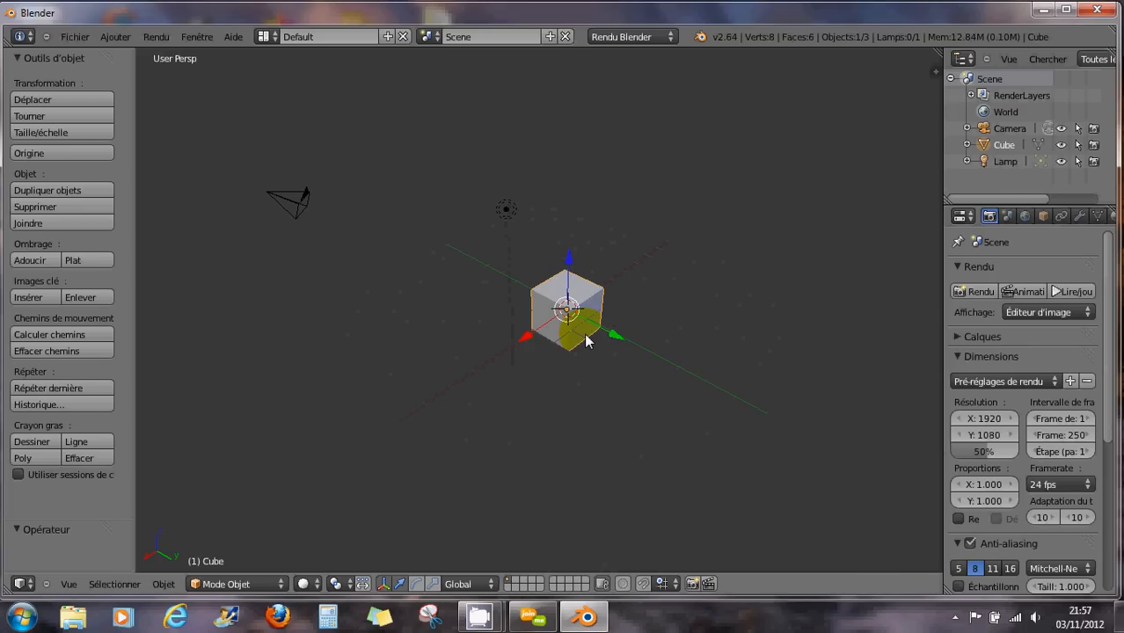
Look through the file commands, including Ouvrir récent, and leave them without running any.
scroll(586, 341, up, 2)
click(77, 36)
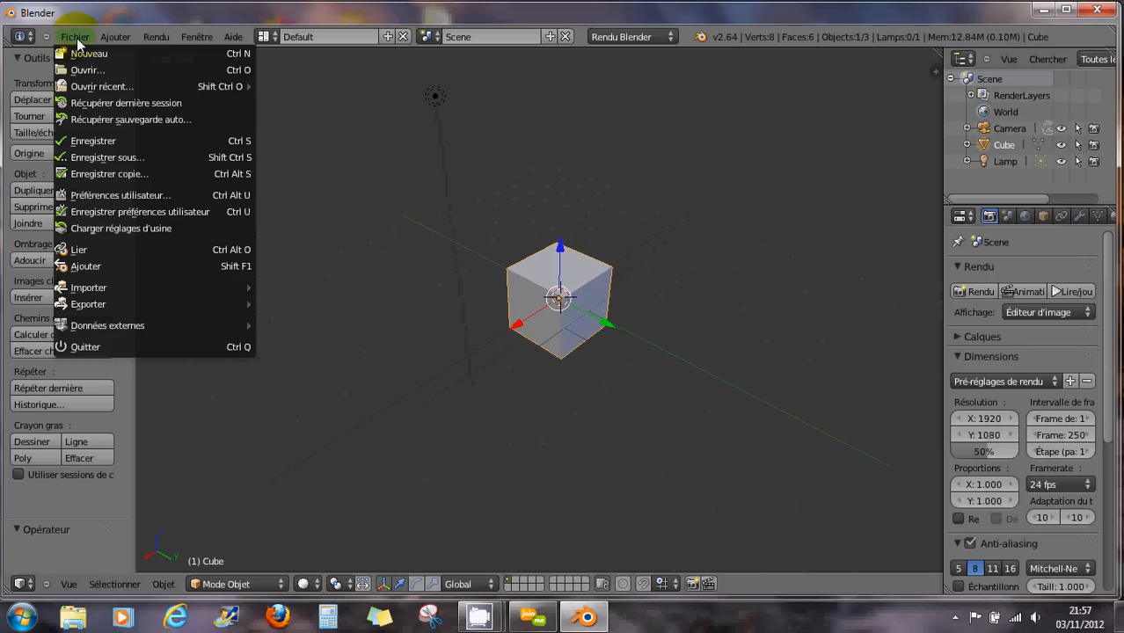
mouse_move(94, 88)
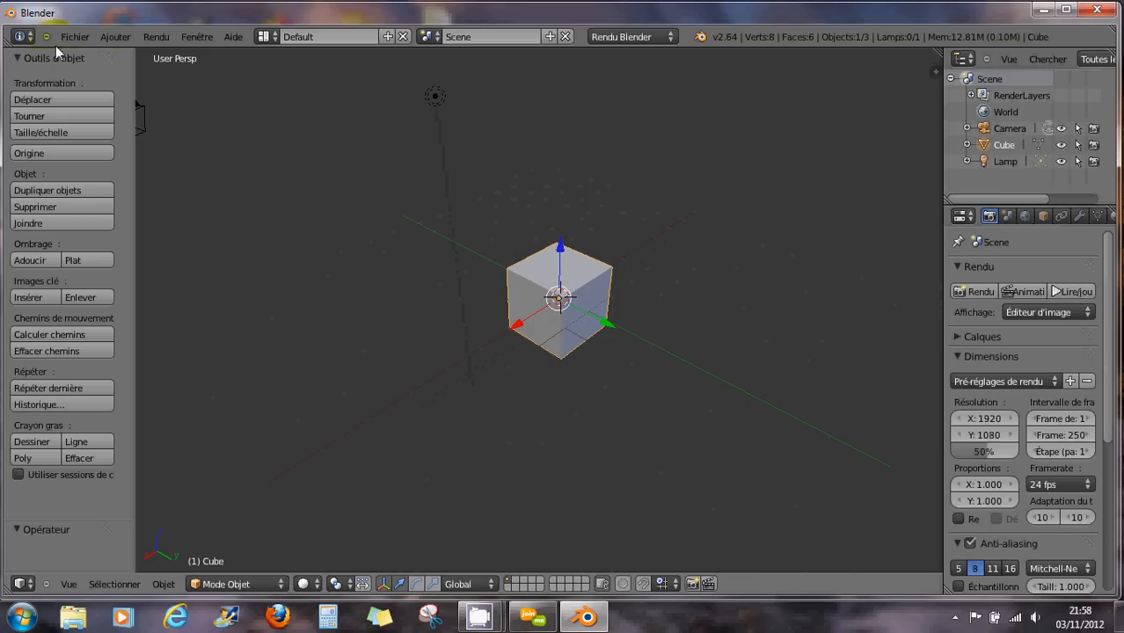
click(77, 36)
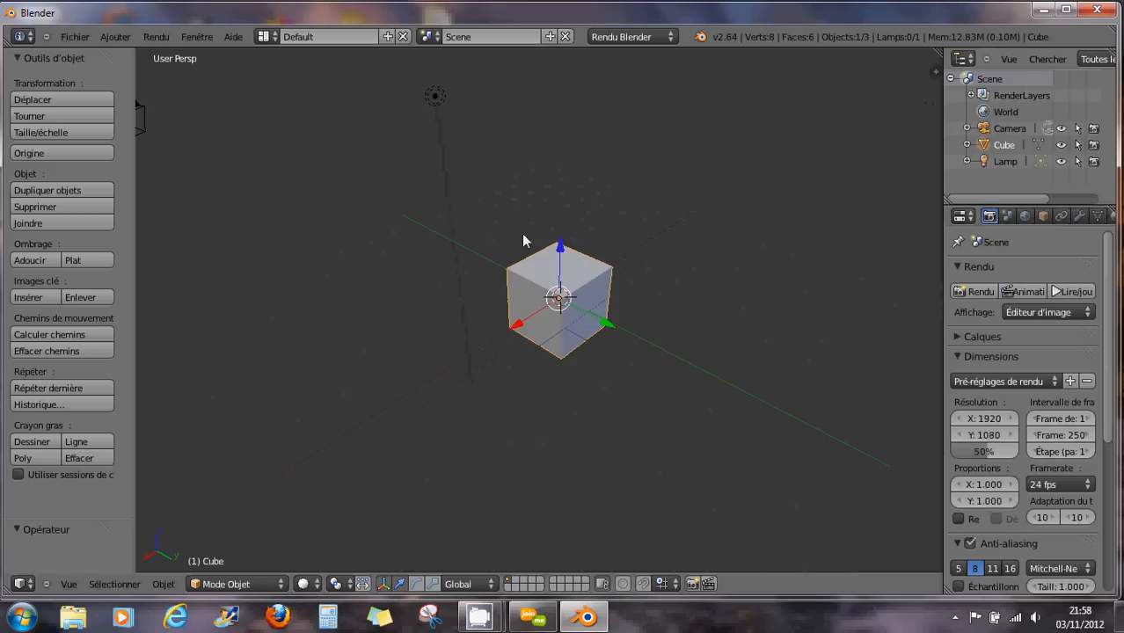
Select Camera in the outliner, expand and collapse its entry, and display its object properties.
scroll(547, 244, down, 4)
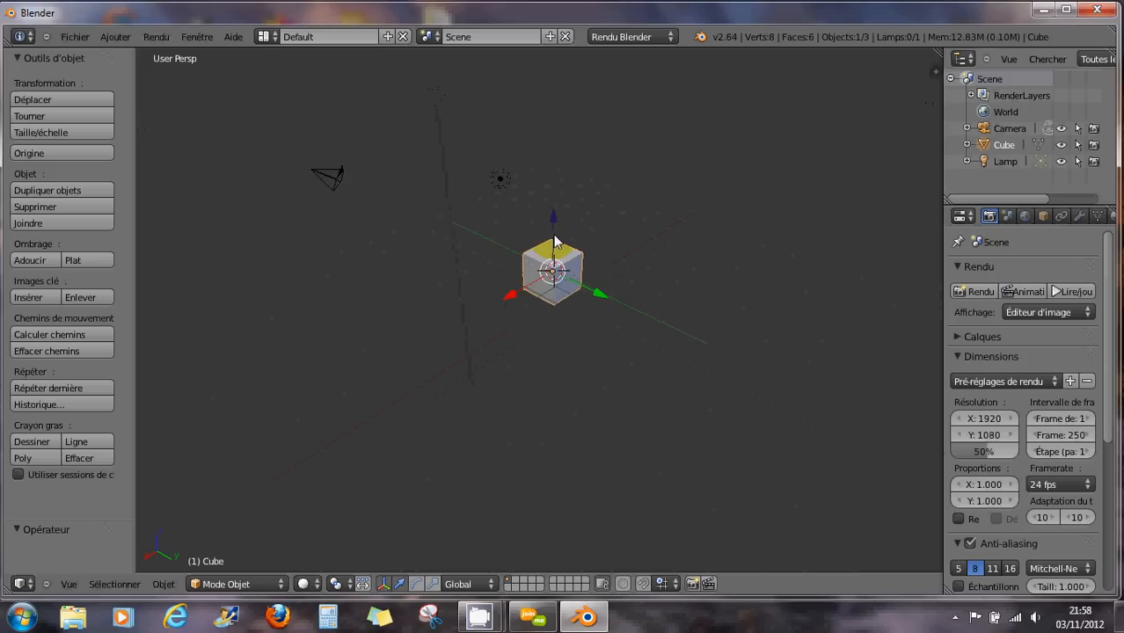
click(1002, 129)
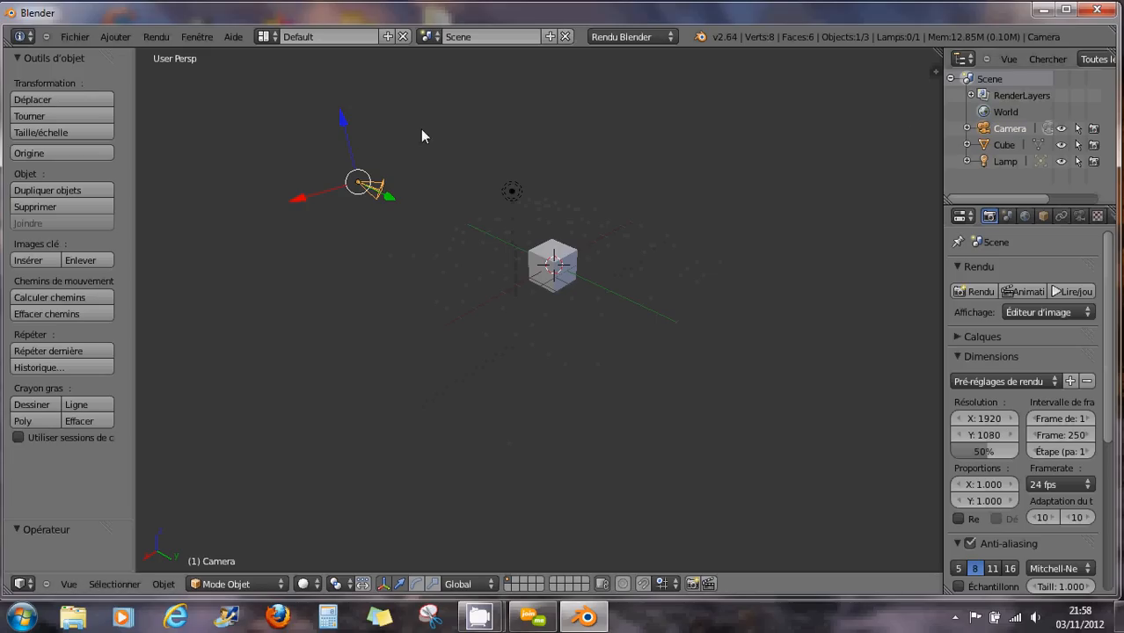
click(966, 129)
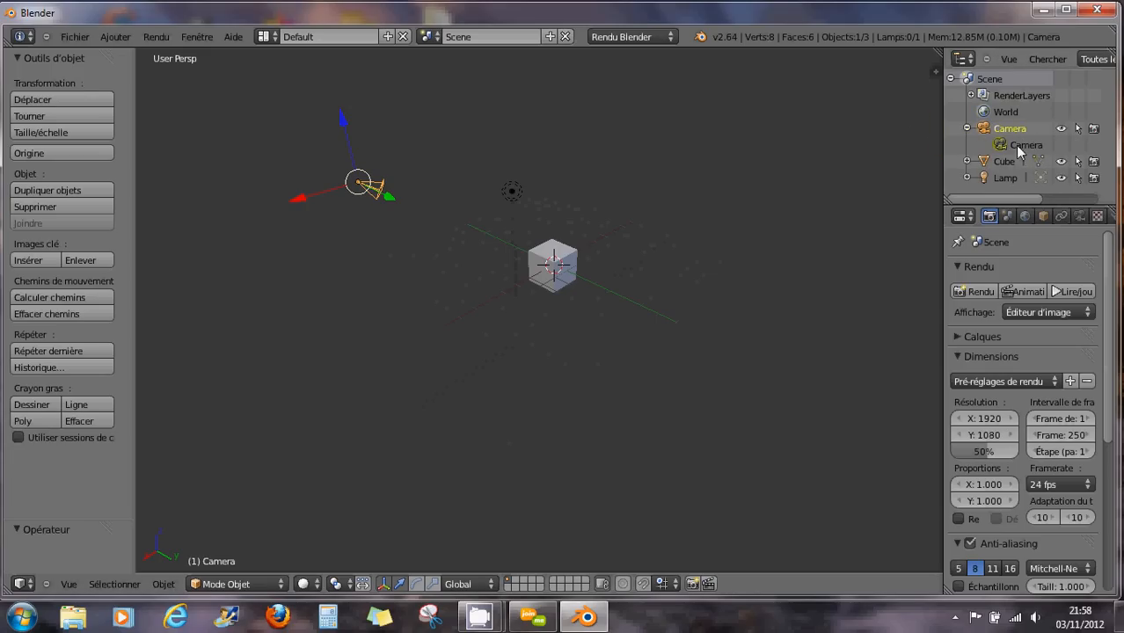
click(966, 129)
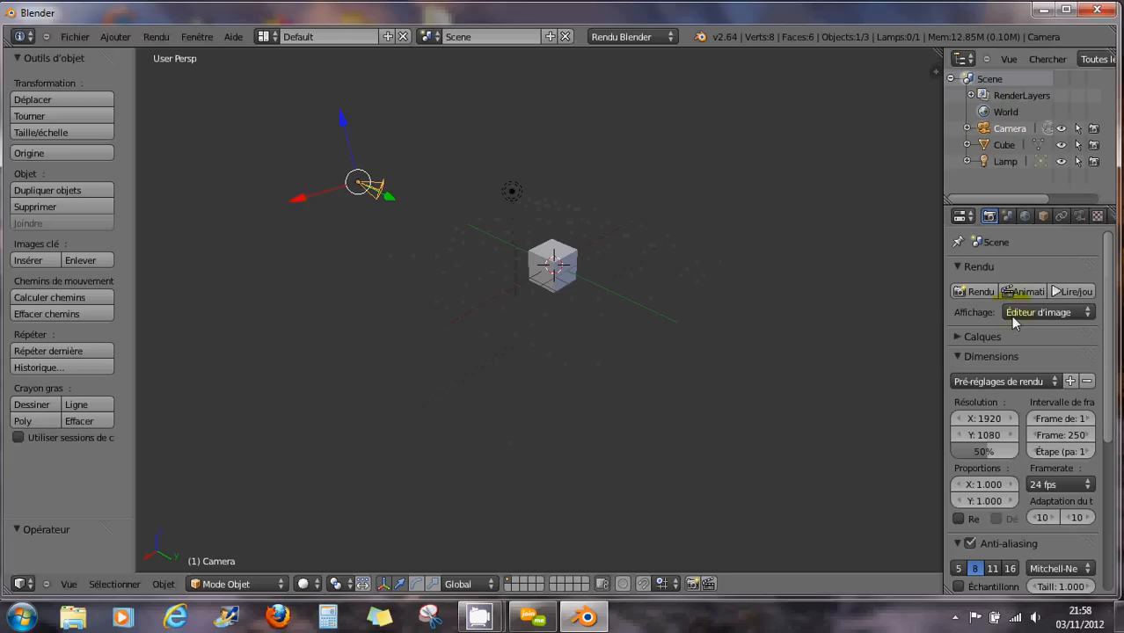
click(1043, 216)
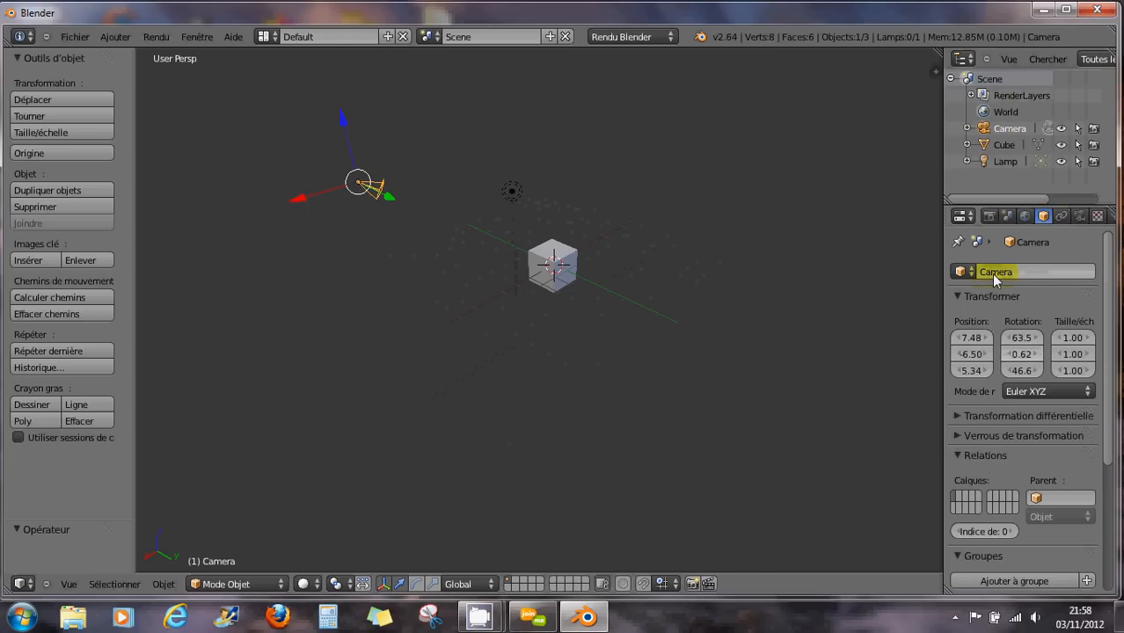
Toggle the camera's viewport visibility off and on in the outliner, reselect it, and toggle its render restriction both ways.
click(1061, 128)
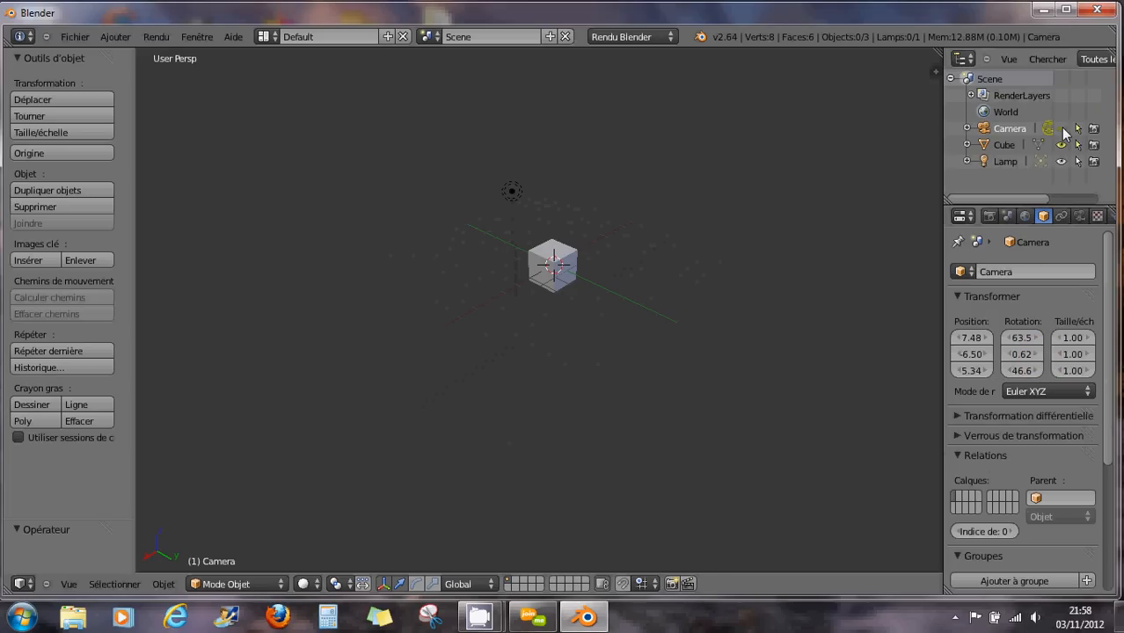
click(1062, 129)
click(1062, 130)
click(1061, 129)
click(1009, 129)
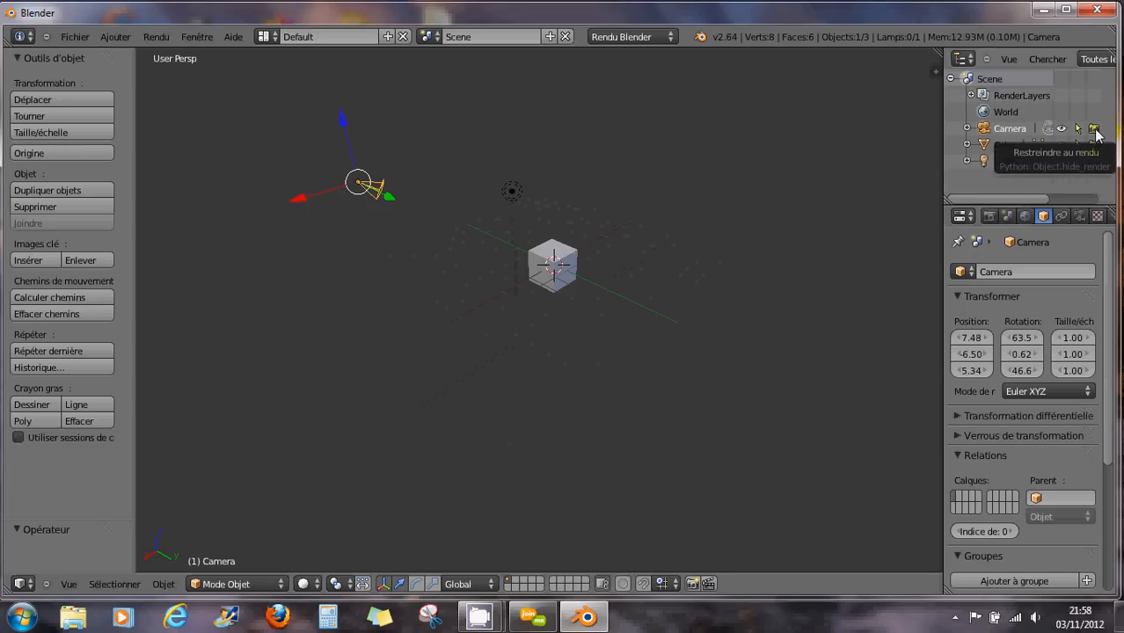
click(1094, 130)
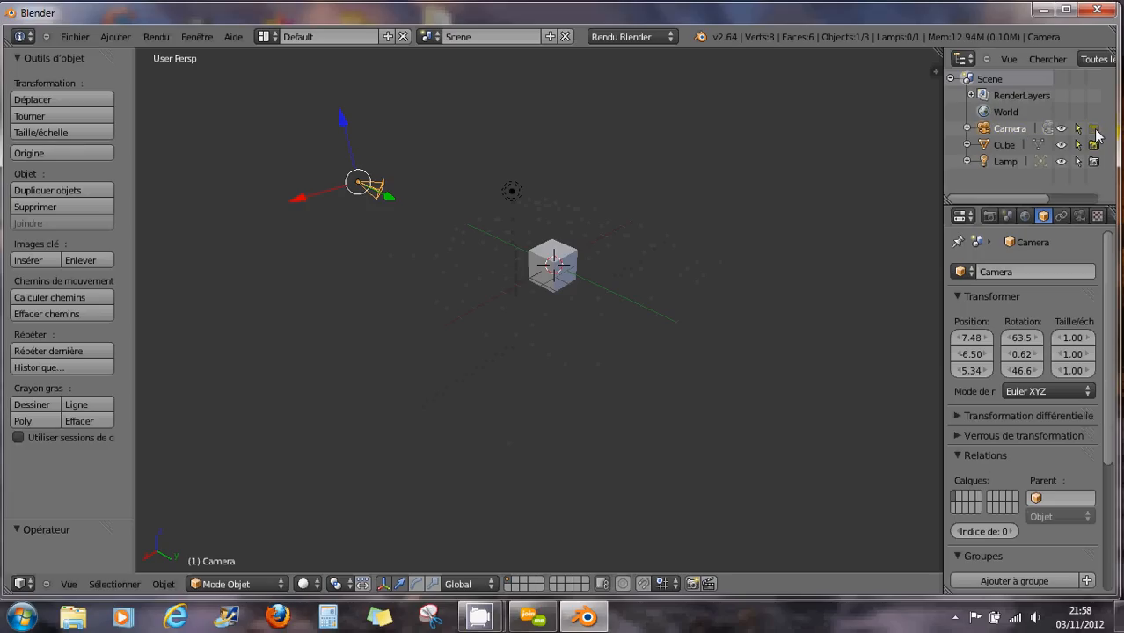
click(1094, 130)
Select the Cube in the outliner and frame it in the 3D view.
click(1003, 145)
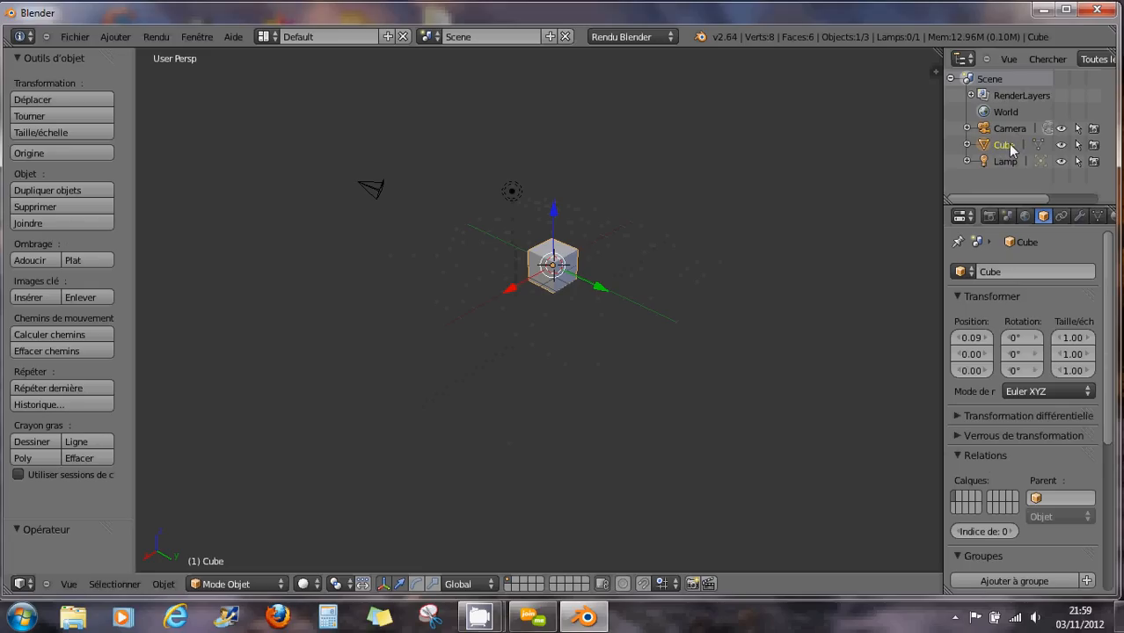
right_click(552, 260)
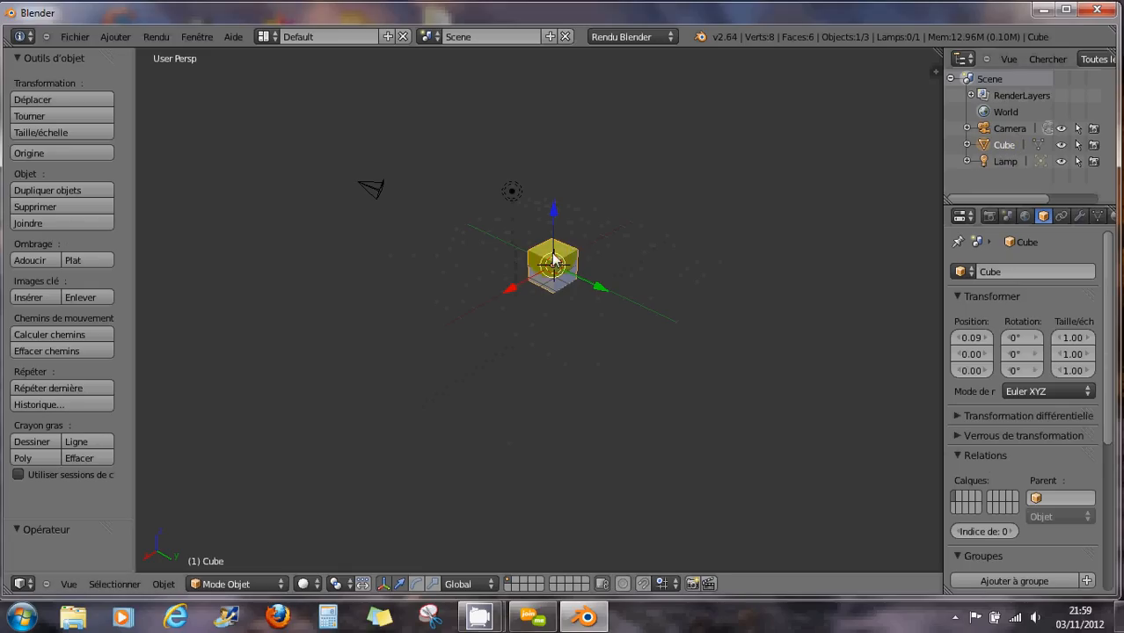
key(KP_Decimal)
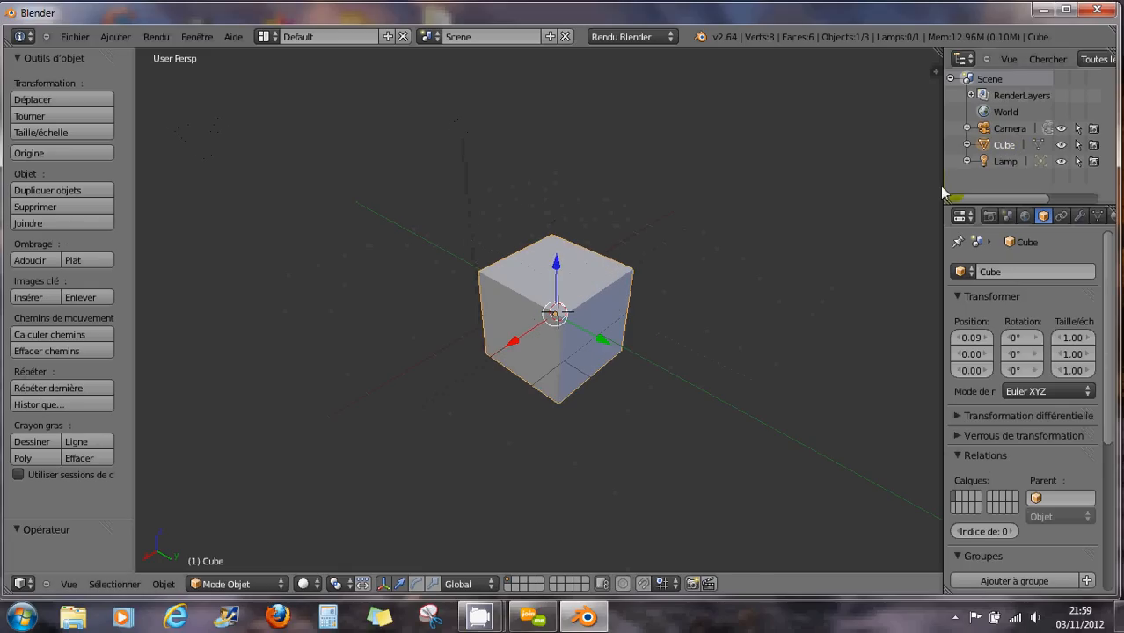
Rename the Cube in the outliner to objet1.
click(1002, 146)
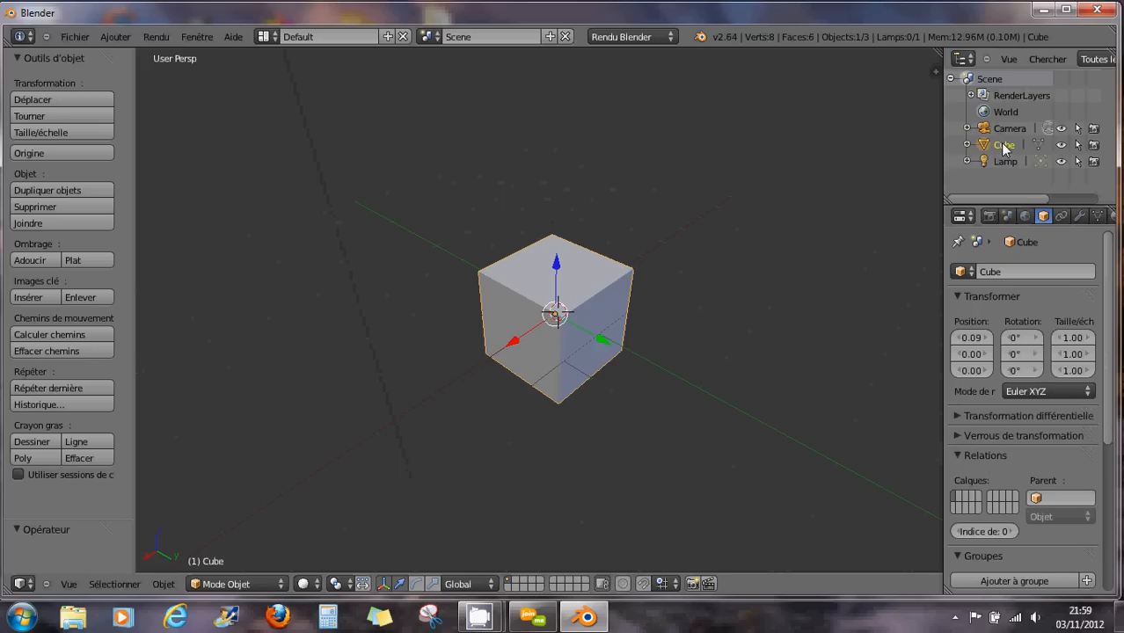
right_click(1005, 145)
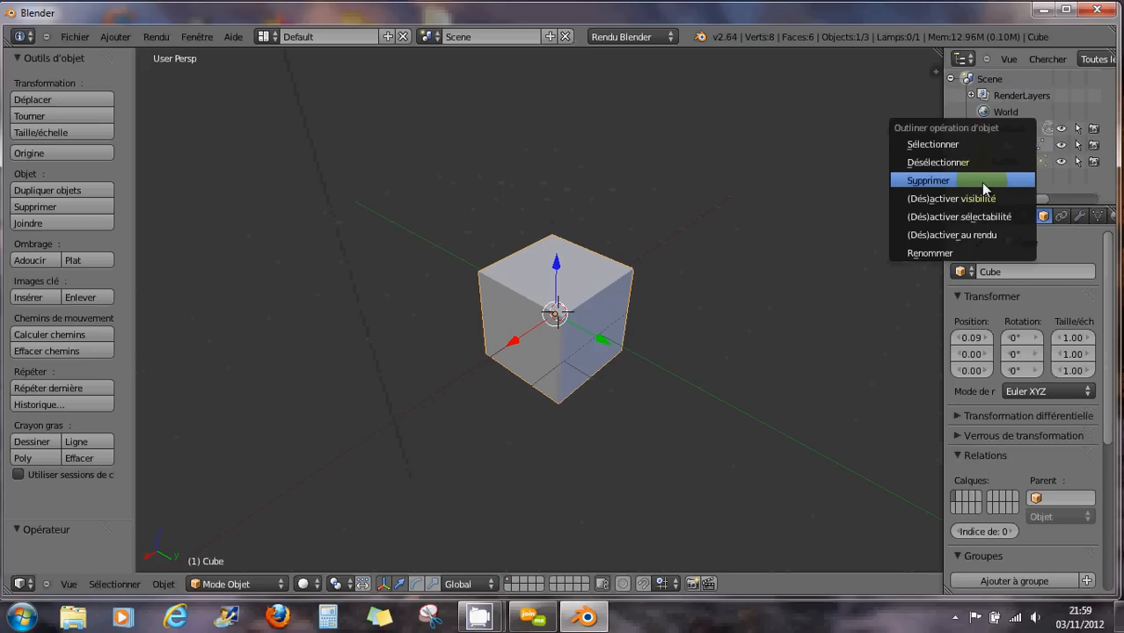
click(985, 254)
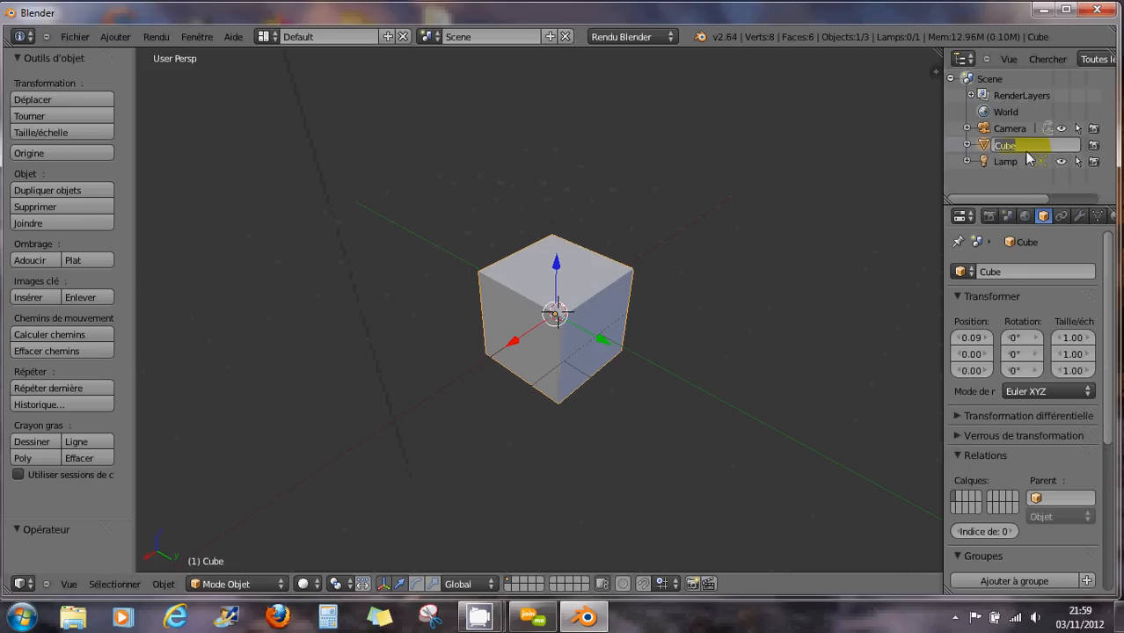
text(objet1)
key(Return)
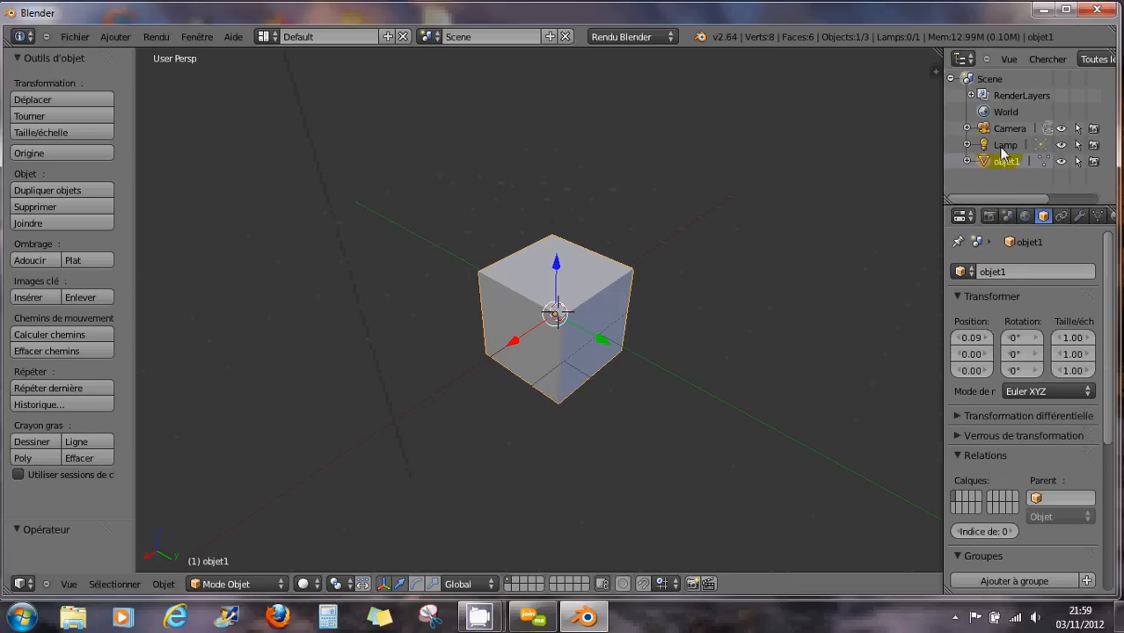
Select the Lamp in the outliner and display its lamp data properties.
click(1004, 147)
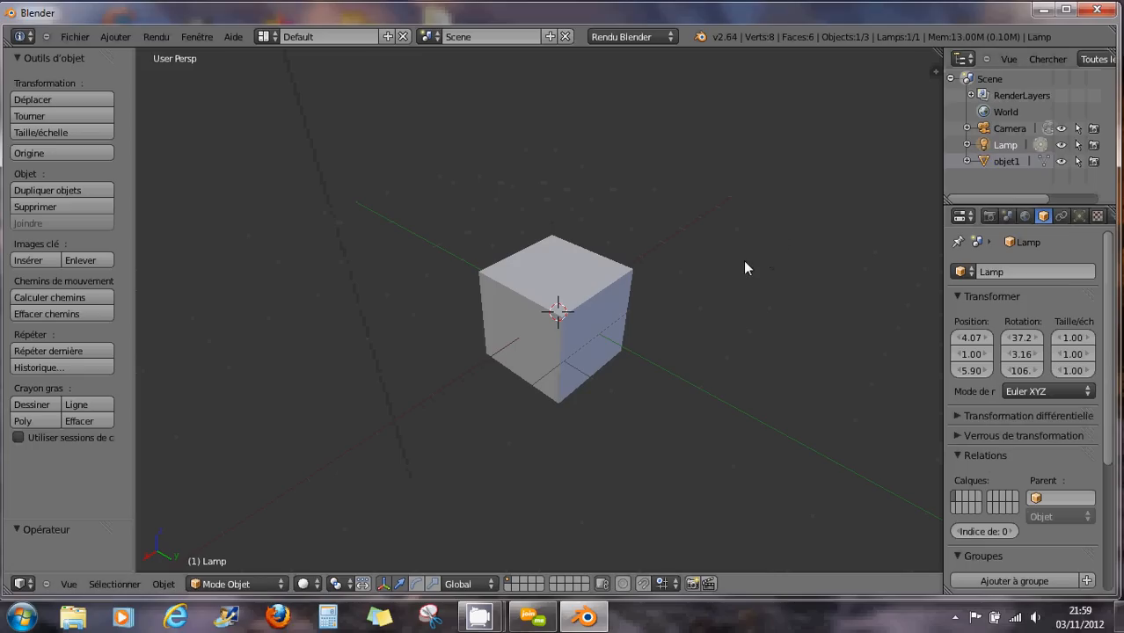
scroll(743, 261, down, 3)
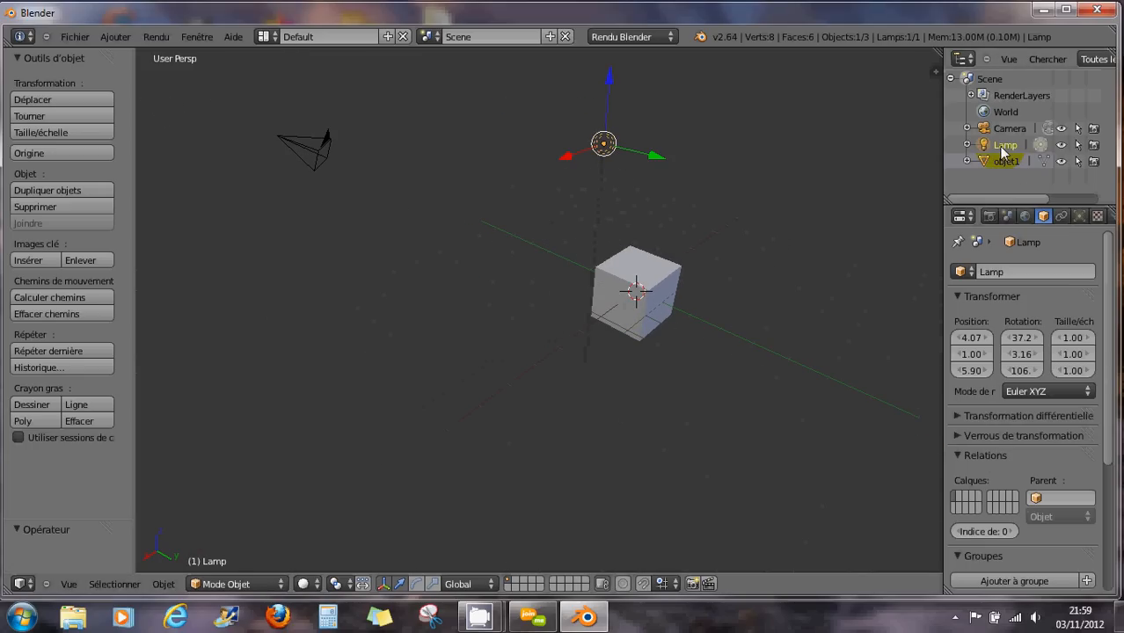
click(1081, 218)
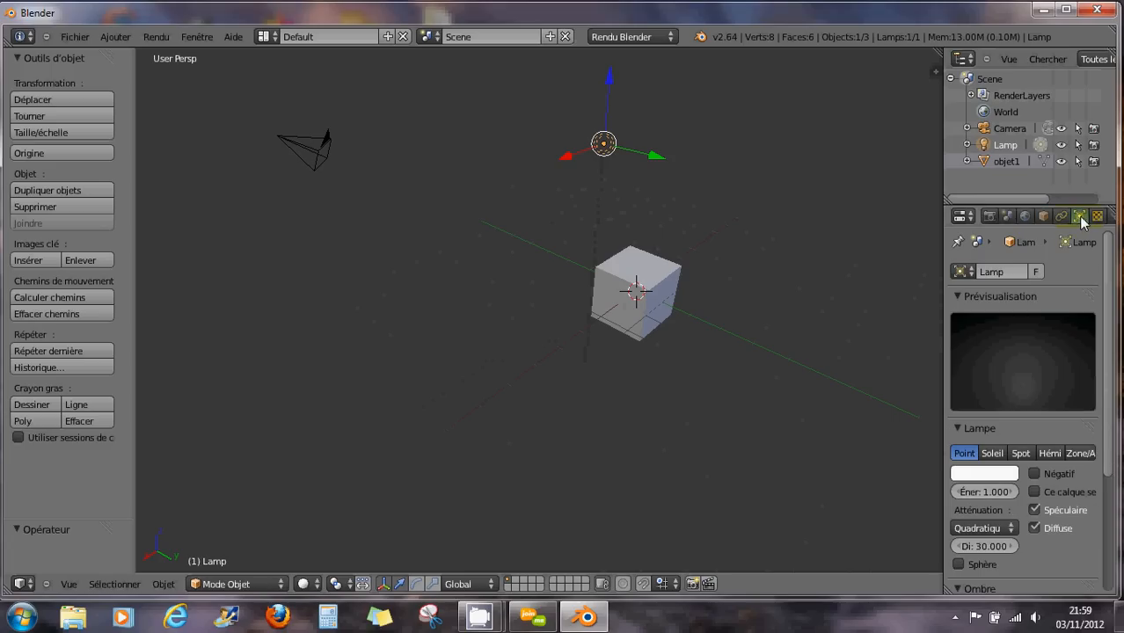
Try the lamp types Soleil, Spot, Hémi and Zone/Area, and finish on Hémi.
click(992, 452)
click(1020, 453)
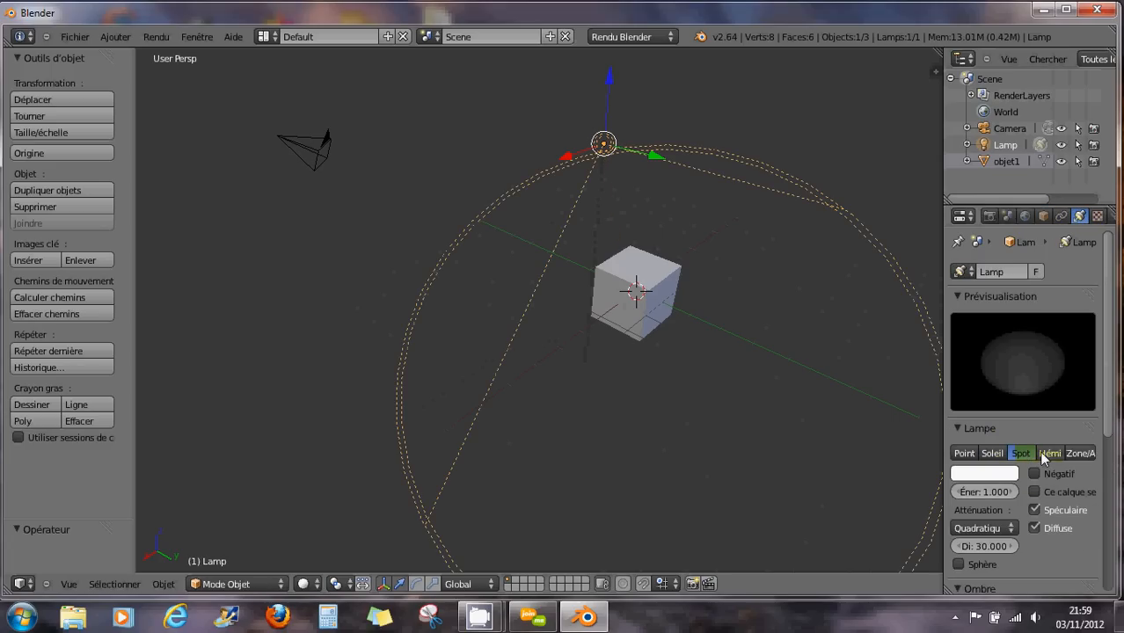
middle_drag(730, 351, 783, 303)
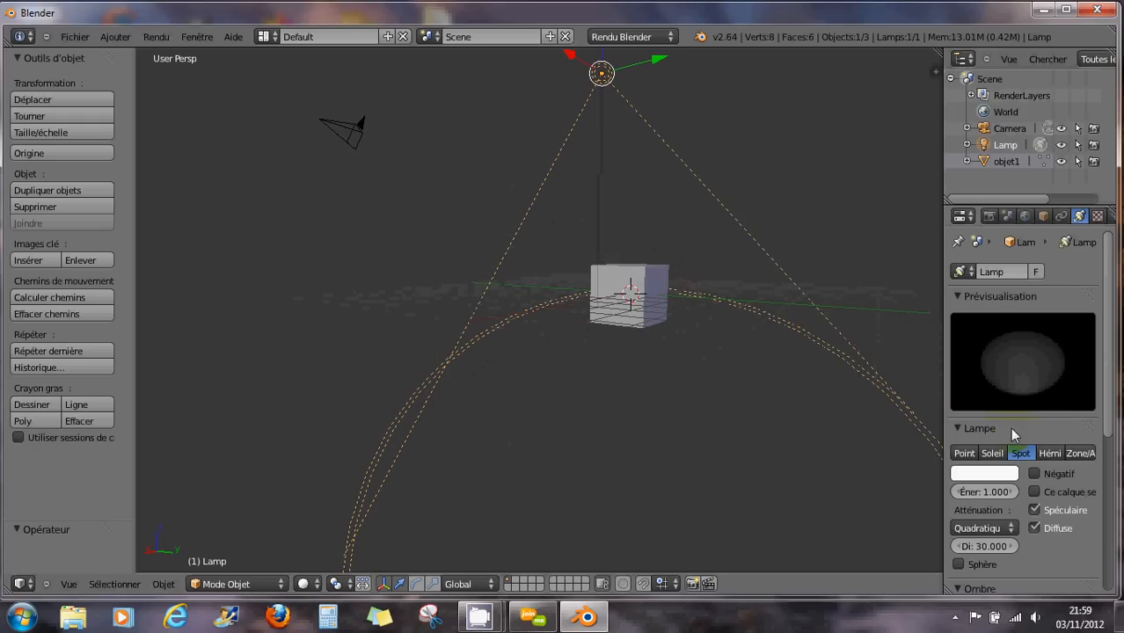
click(1052, 453)
click(1082, 453)
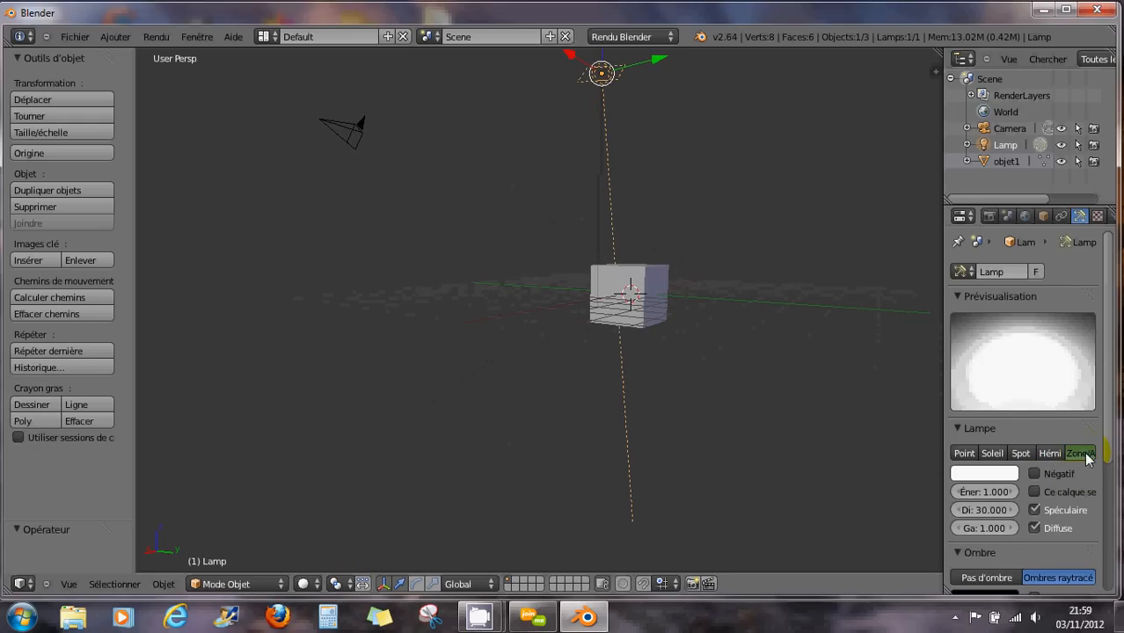
click(1051, 452)
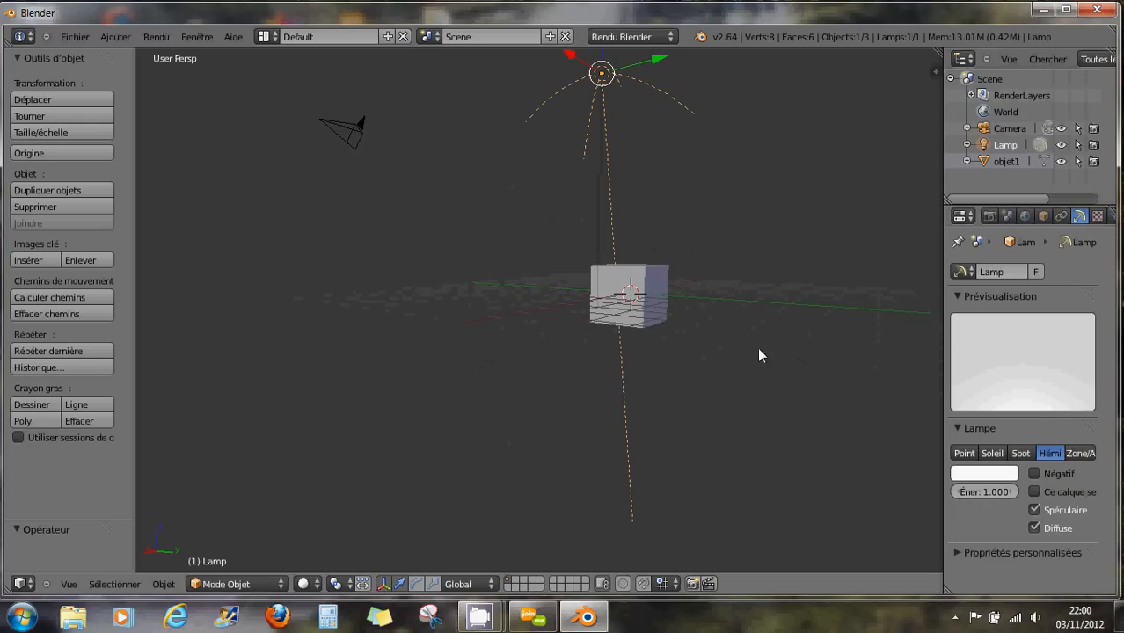
Render the scene with the Hémi lamp, switch the lamp type to Spot and render again to compare the lighting.
key(F12)
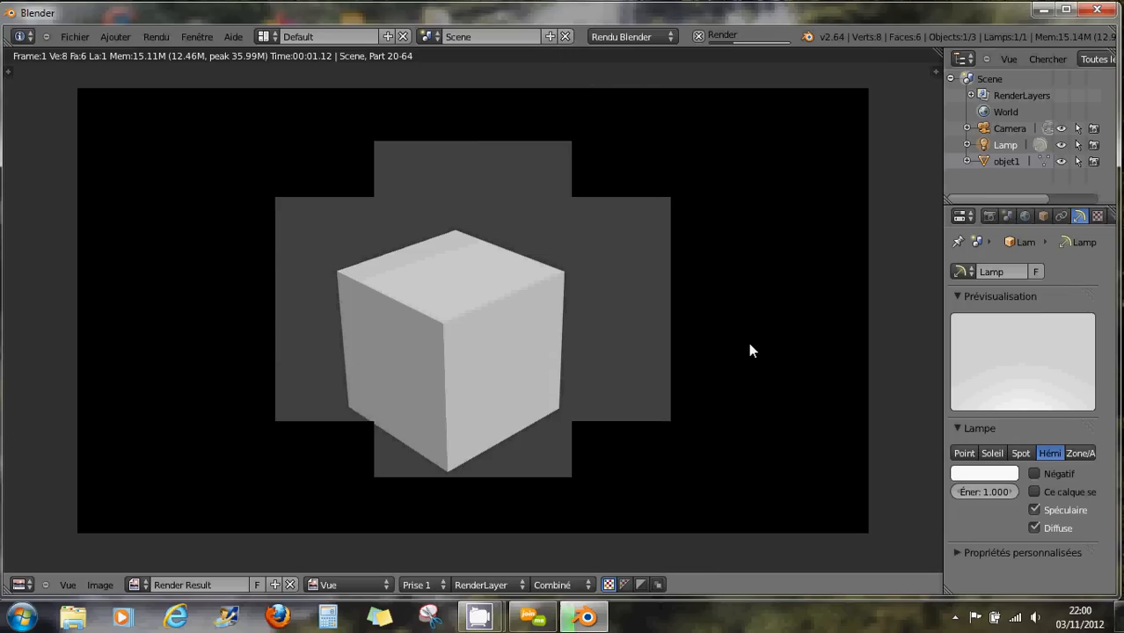
click(1018, 453)
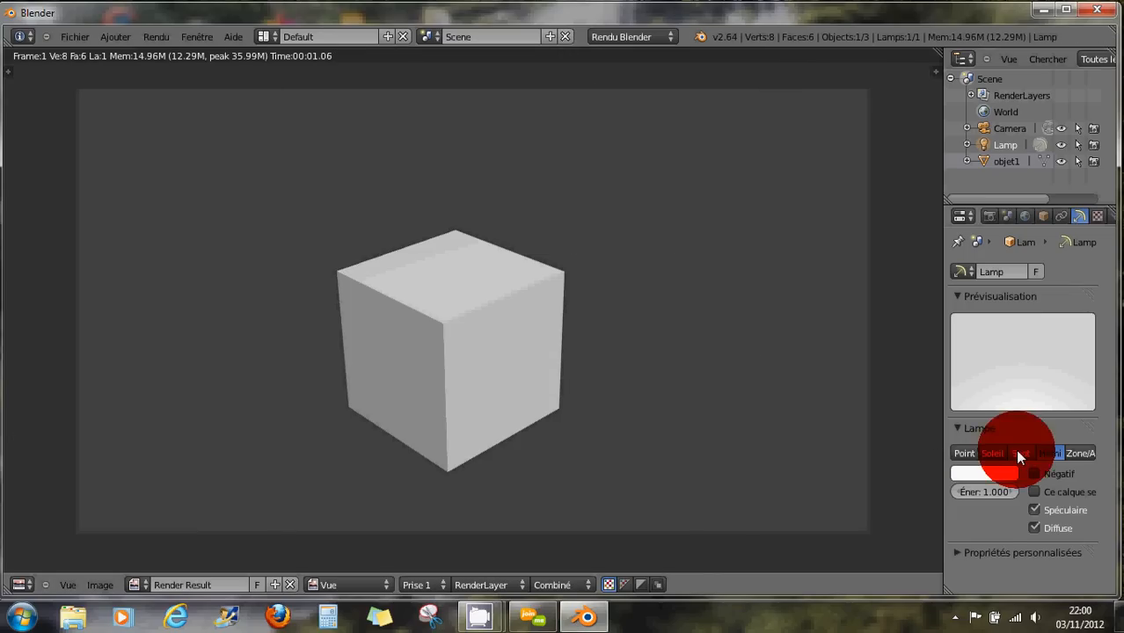
key(F12)
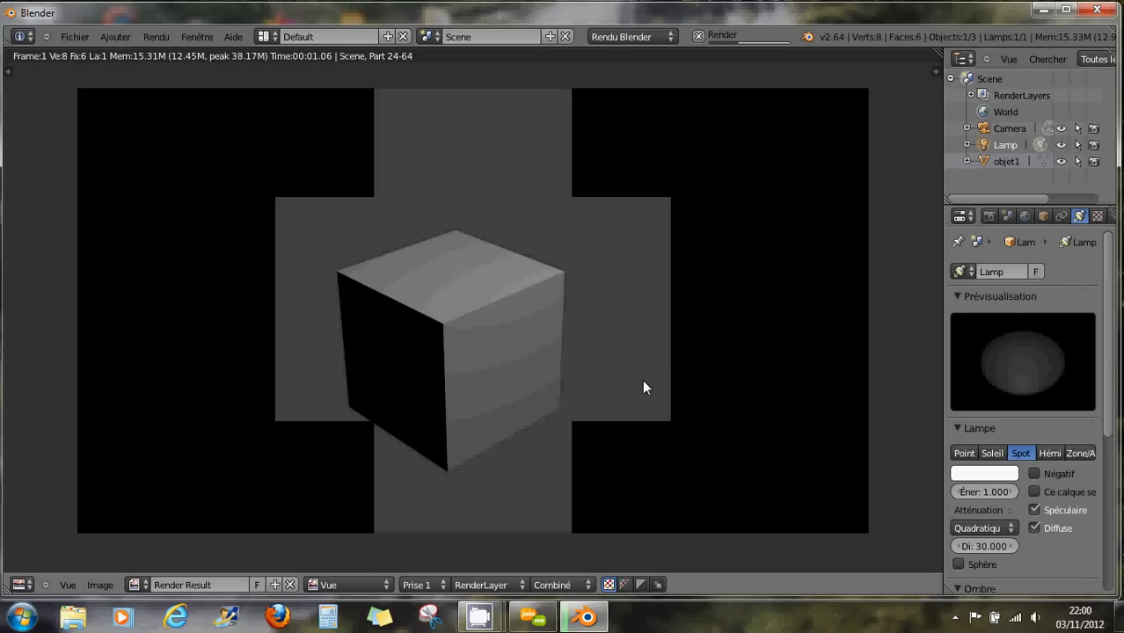
key(Escape)
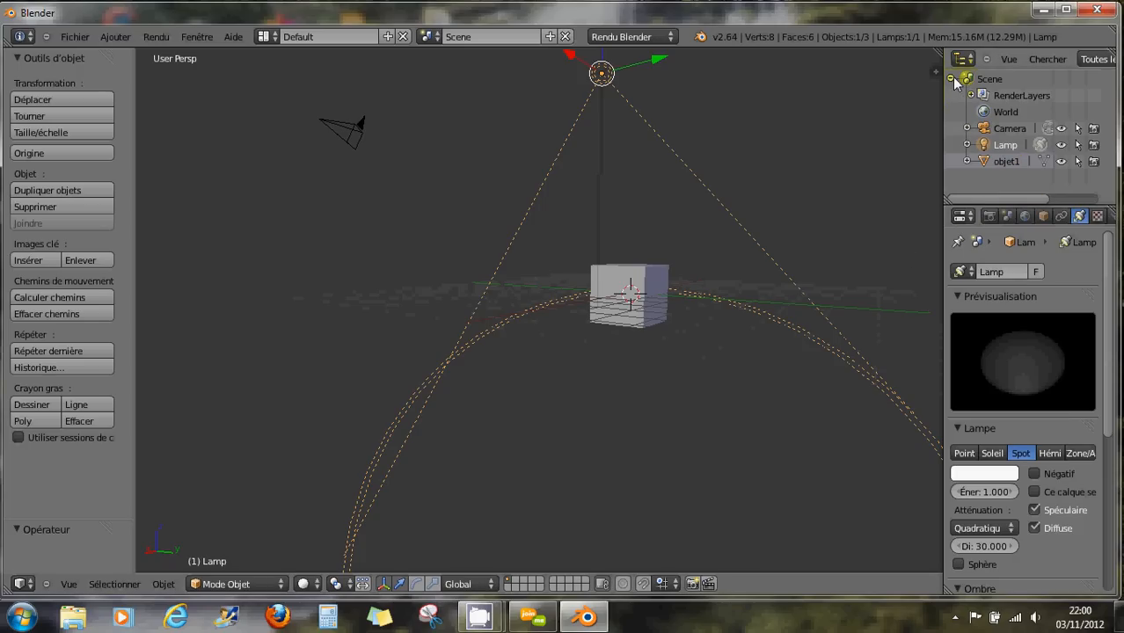
Set the lamp type to Point and select the cube objet1 in the 3D view.
click(657, 350)
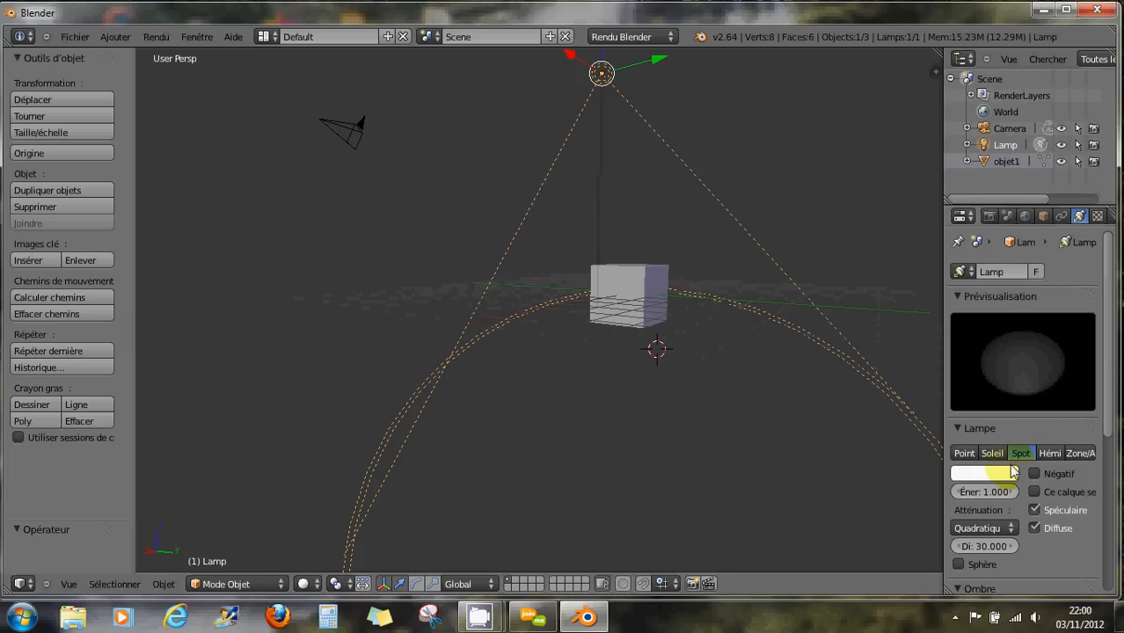
click(965, 455)
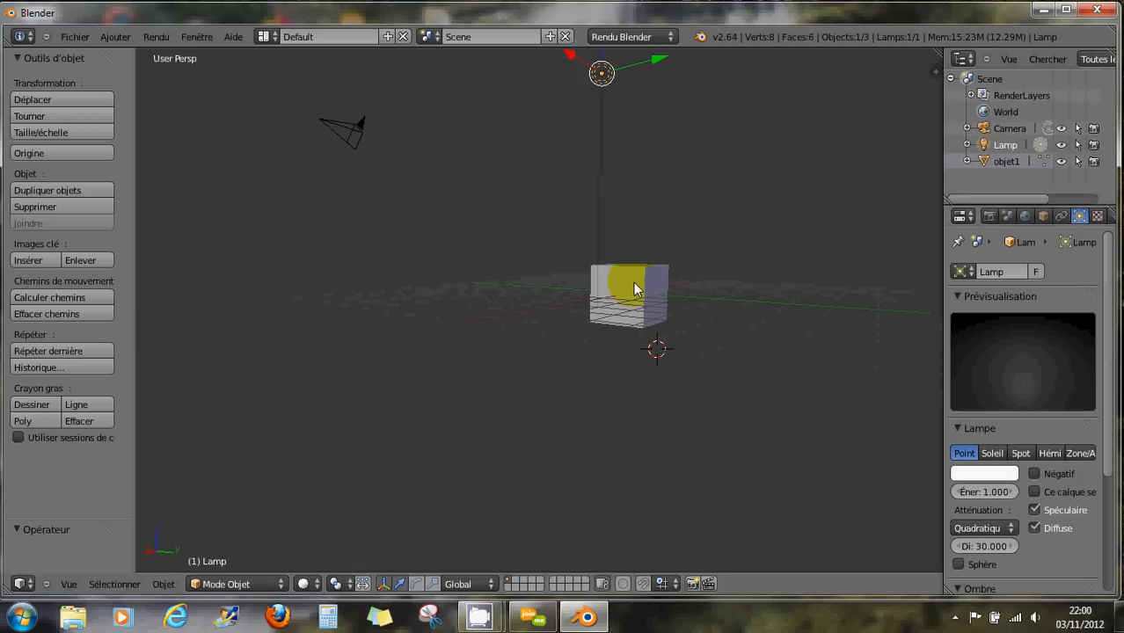
middle_drag(592, 250, 592, 203)
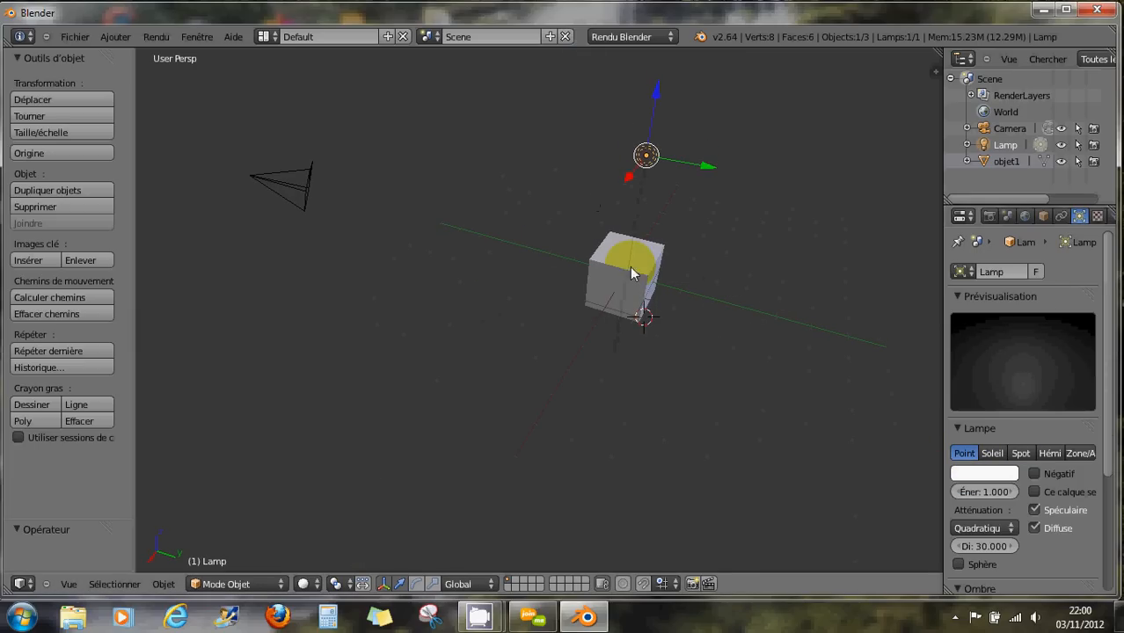
middle_drag(623, 276, 668, 264)
right_click(613, 239)
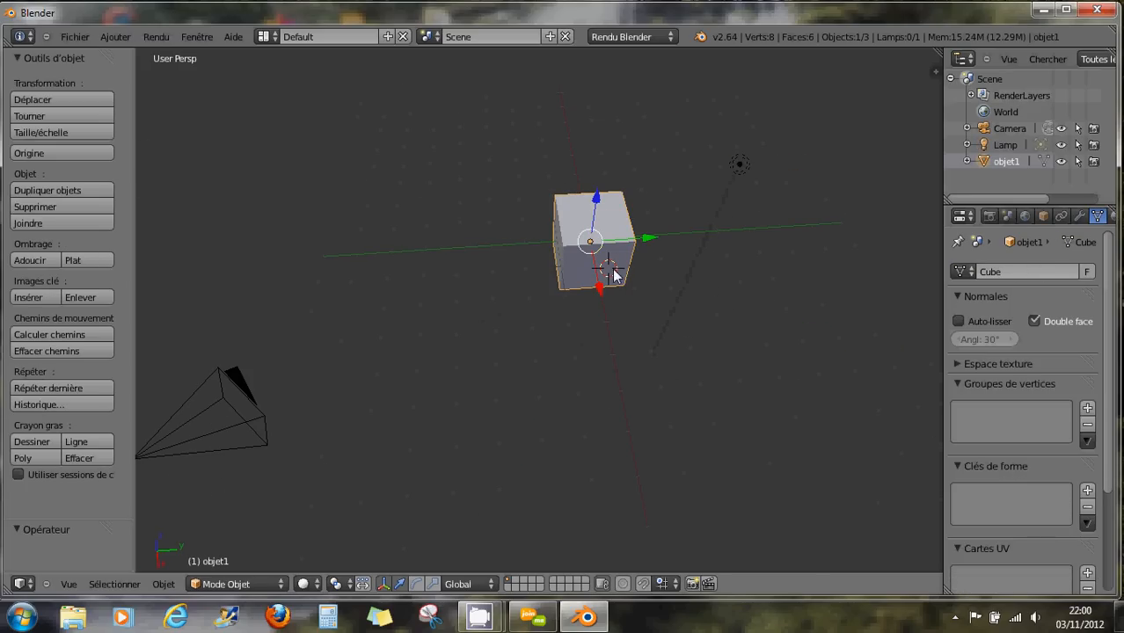
scroll(591, 266, up, 4)
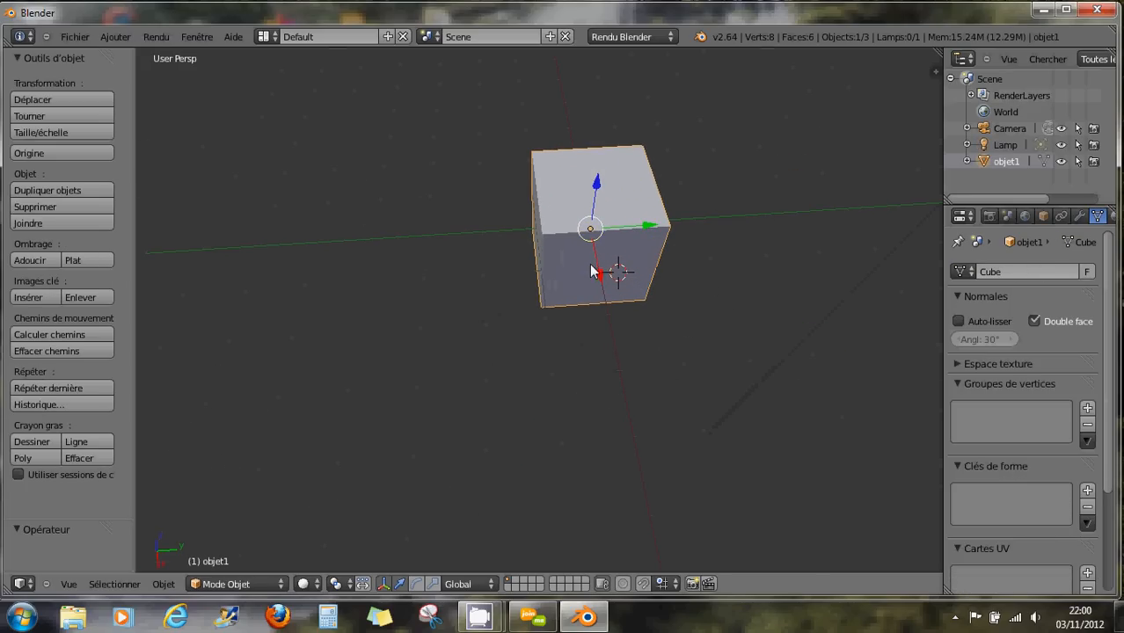
middle_drag(634, 321, 554, 291)
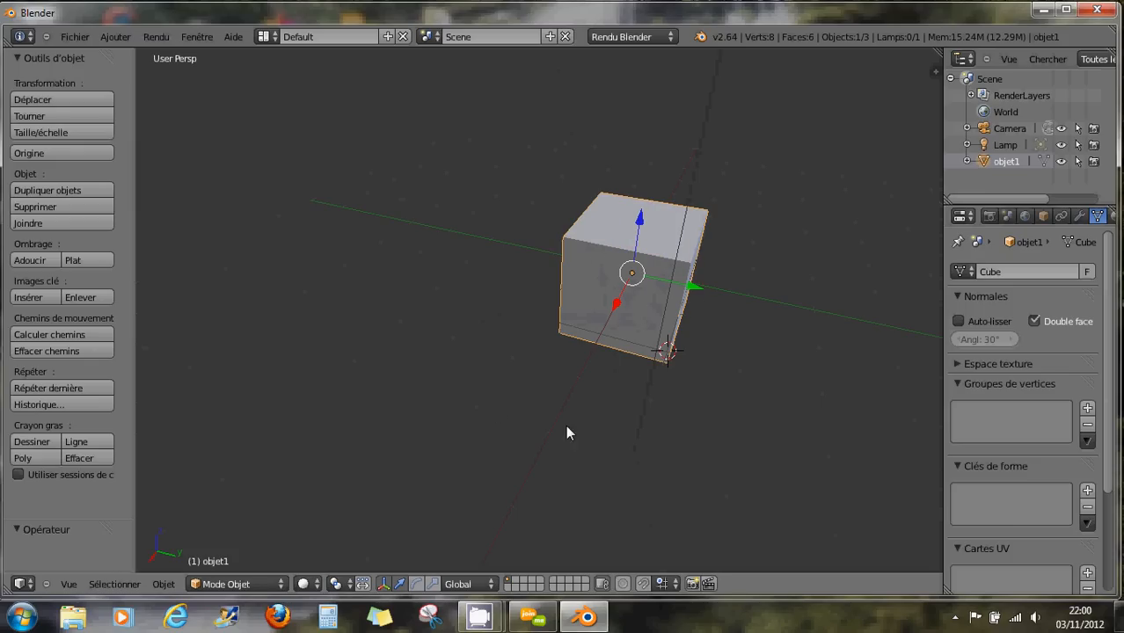
Place the 3D cursor at several different points in the empty space around the cube.
click(509, 426)
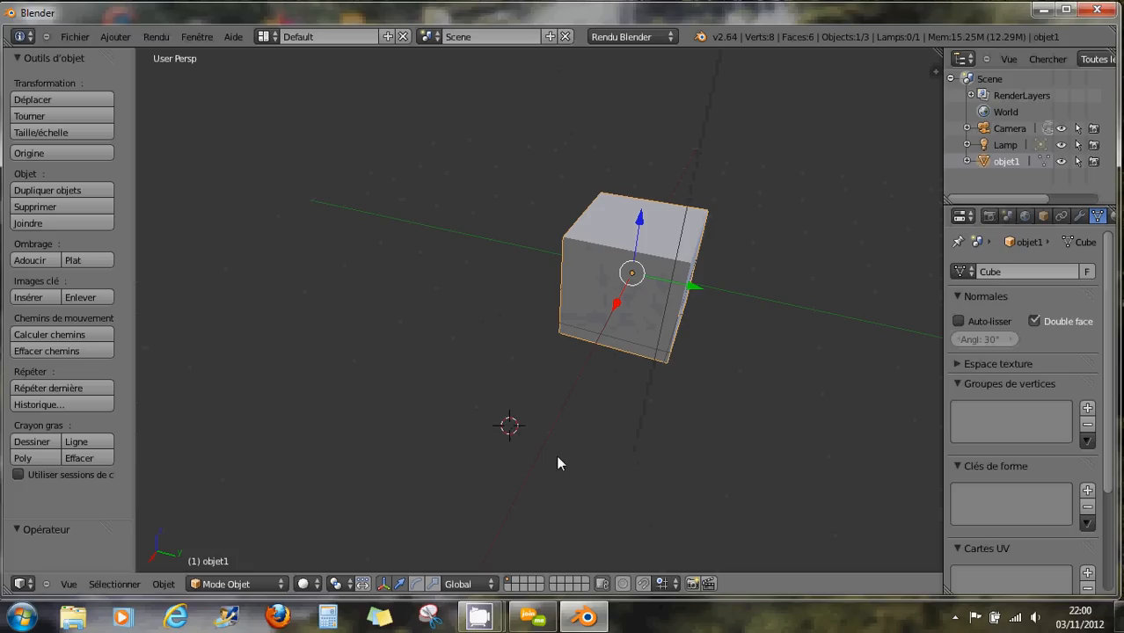
click(625, 460)
click(503, 410)
click(457, 362)
middle_drag(505, 450, 504, 413)
click(427, 295)
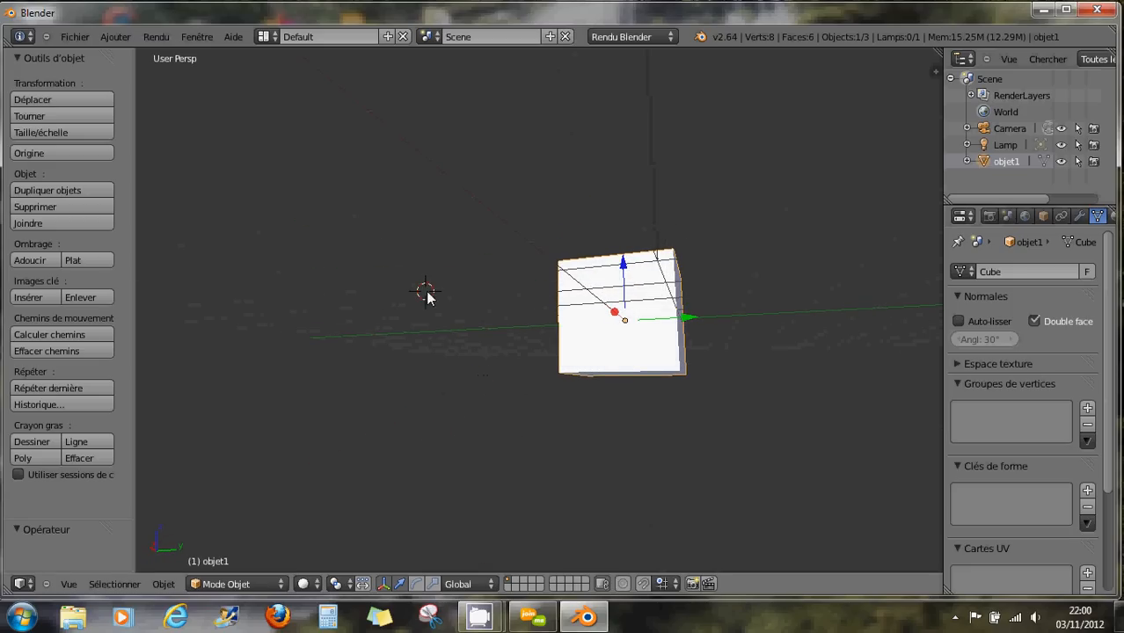
middle_drag(486, 308, 490, 441)
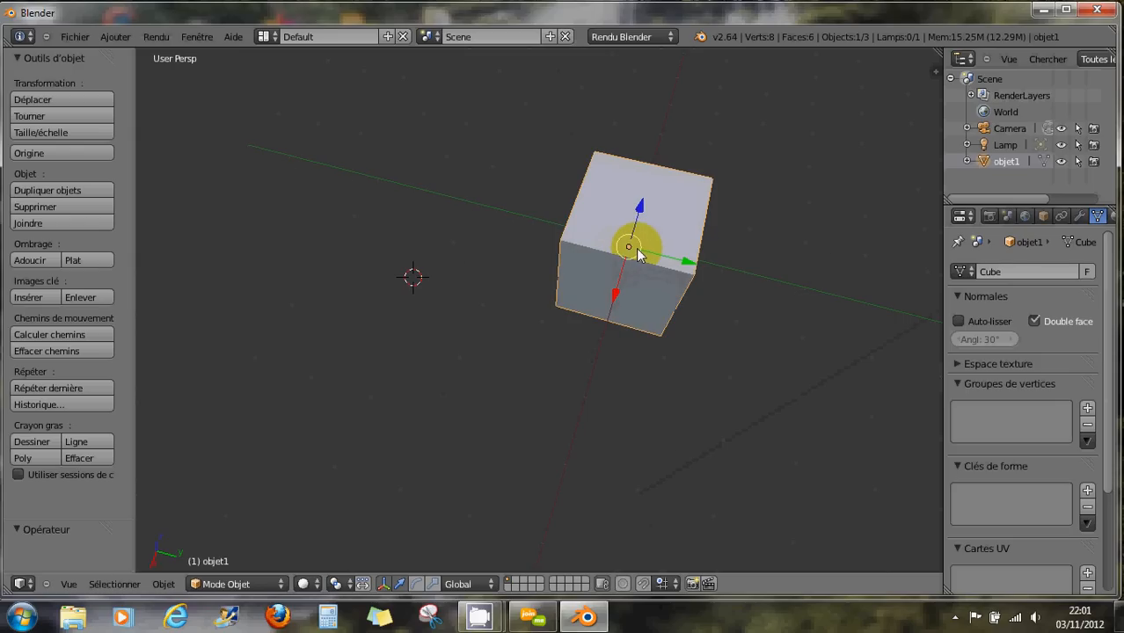
Move the cube along the Y axis to about Y 4.2, and snap the 3D cursor to the scene's centre.
drag(682, 259, 858, 328)
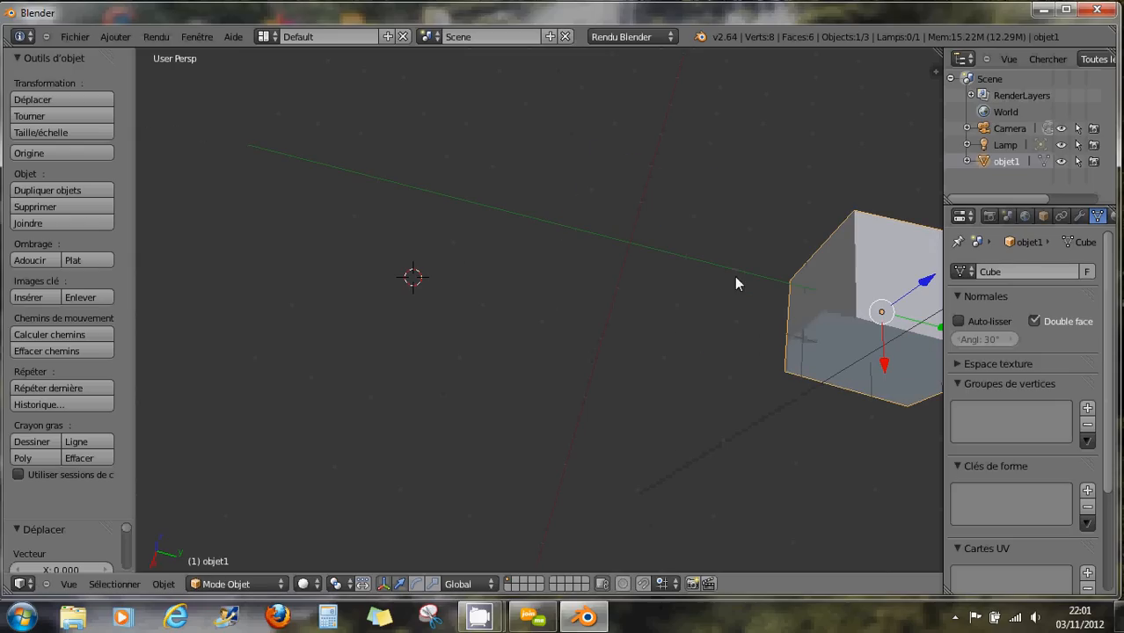
click(628, 243)
middle_drag(639, 280, 610, 305)
click(617, 317)
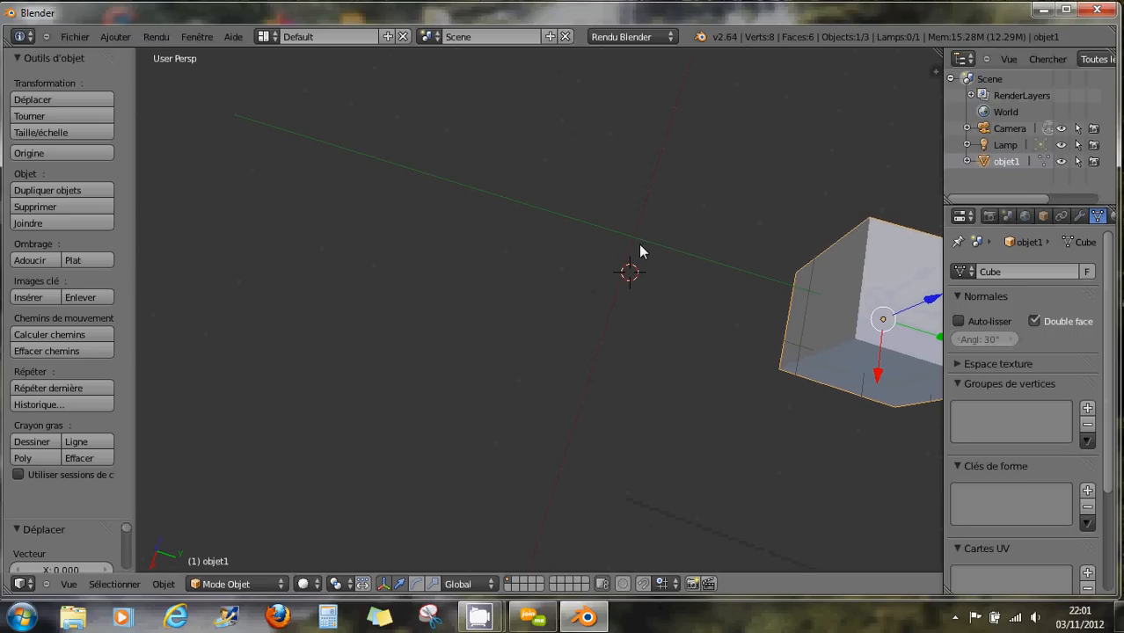
key(shift+s)
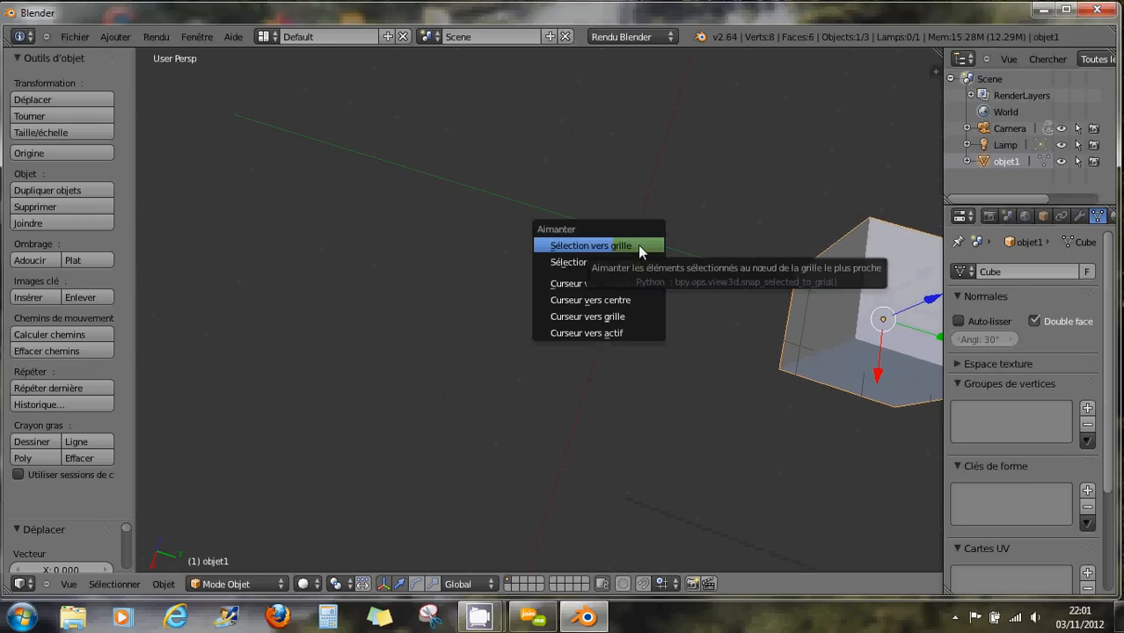
click(609, 300)
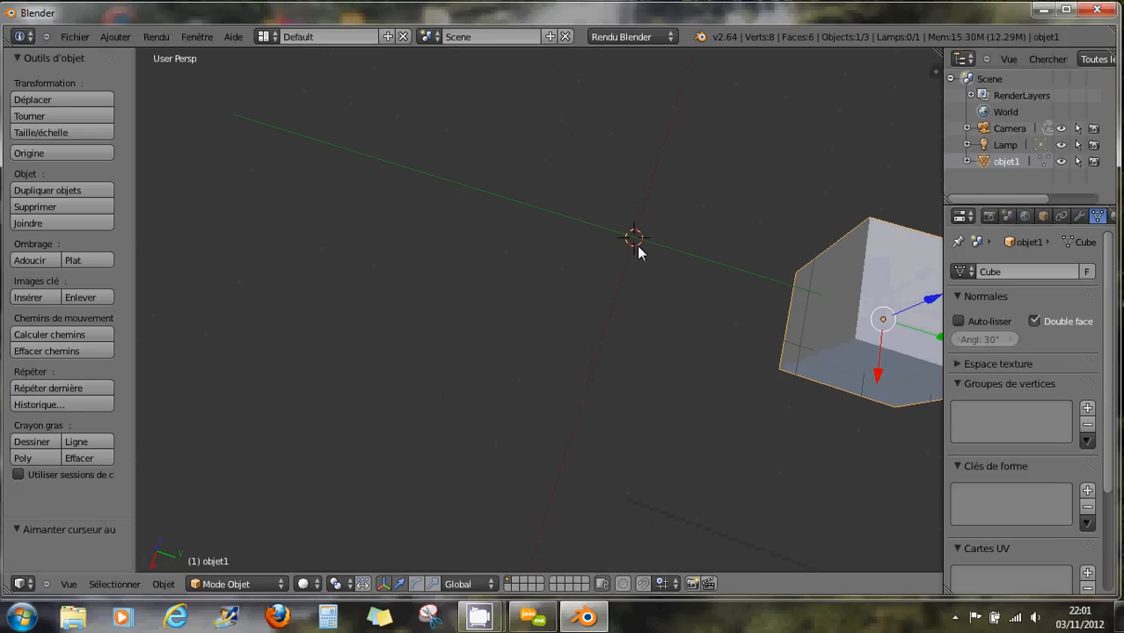
Place the 3D cursor at about X 1.88, Y -3.97, Z -0.16 and display its Curseur 3D position settings.
click(382, 265)
click(935, 70)
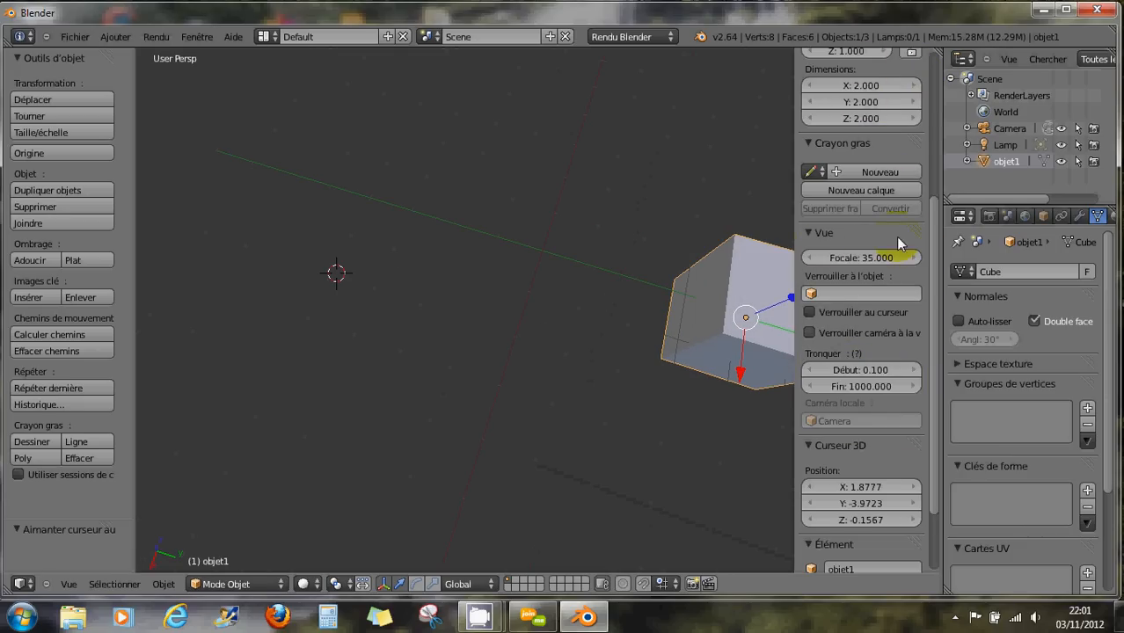
drag(932, 255, 923, 97)
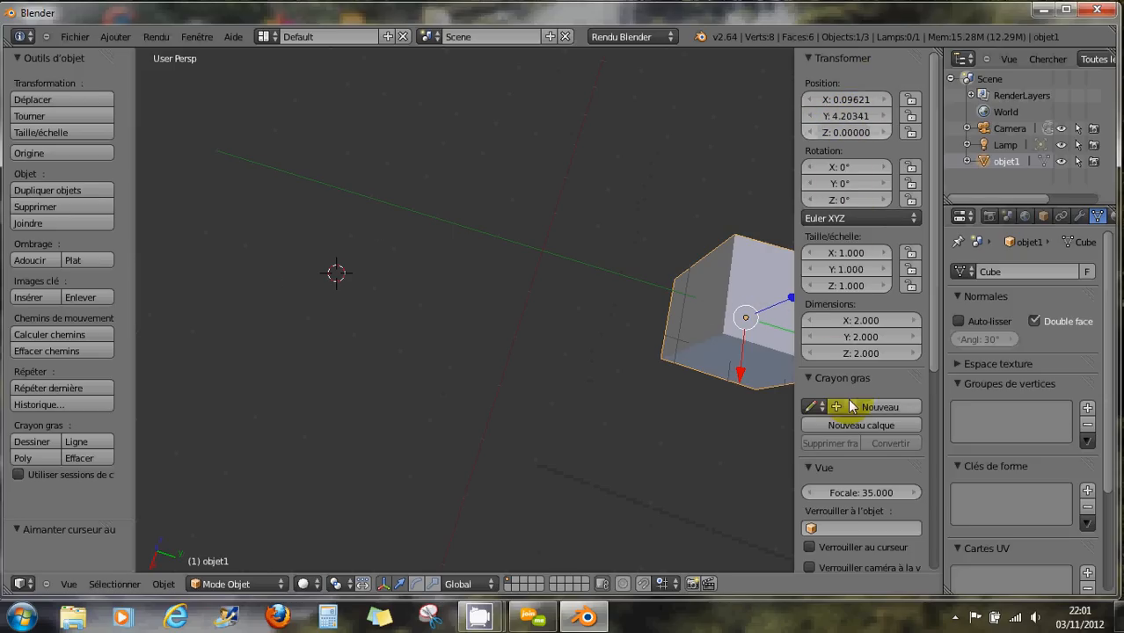
scroll(851, 405, down, 1)
scroll(851, 404, down, 8)
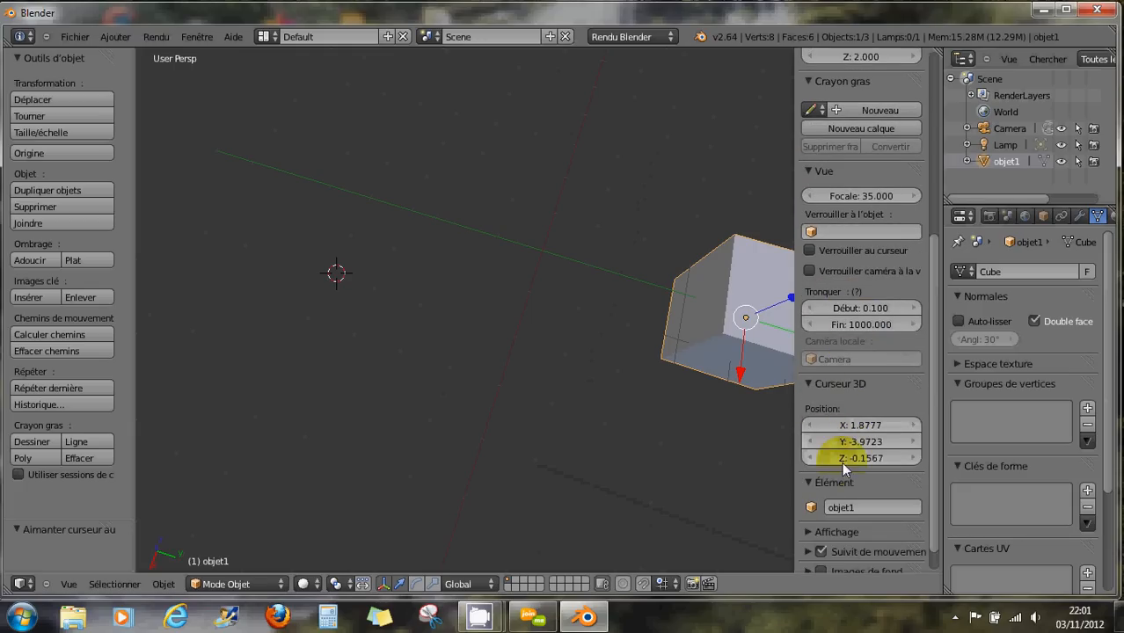
Set the 3D cursor's X, Y and Z position to 0.
click(872, 427)
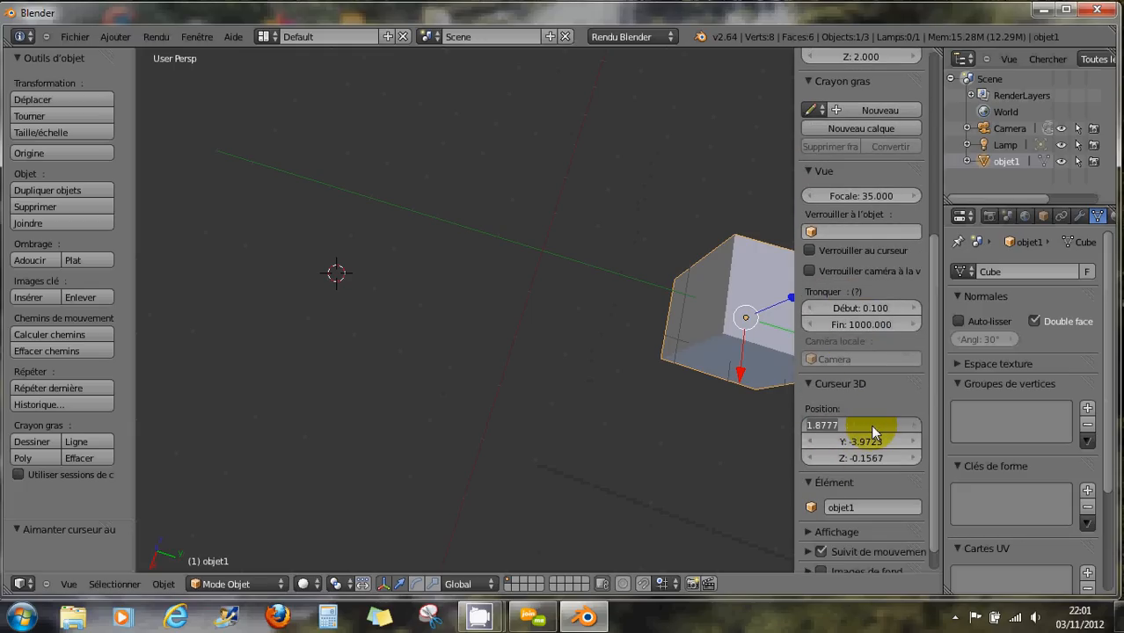
text(0)
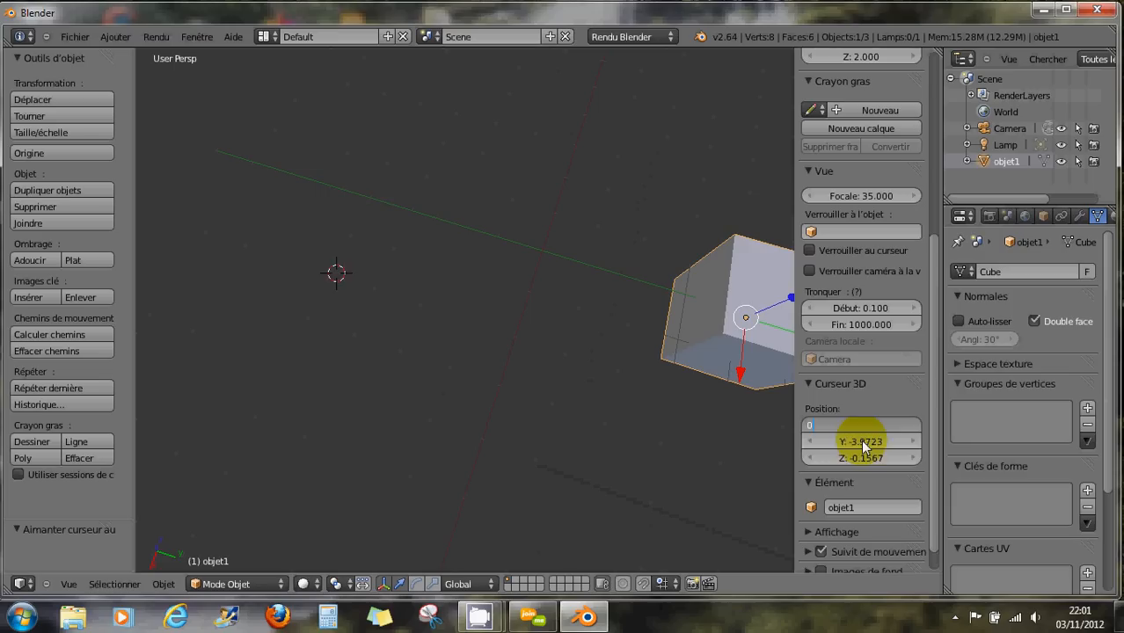
key(Return)
click(864, 442)
text(0)
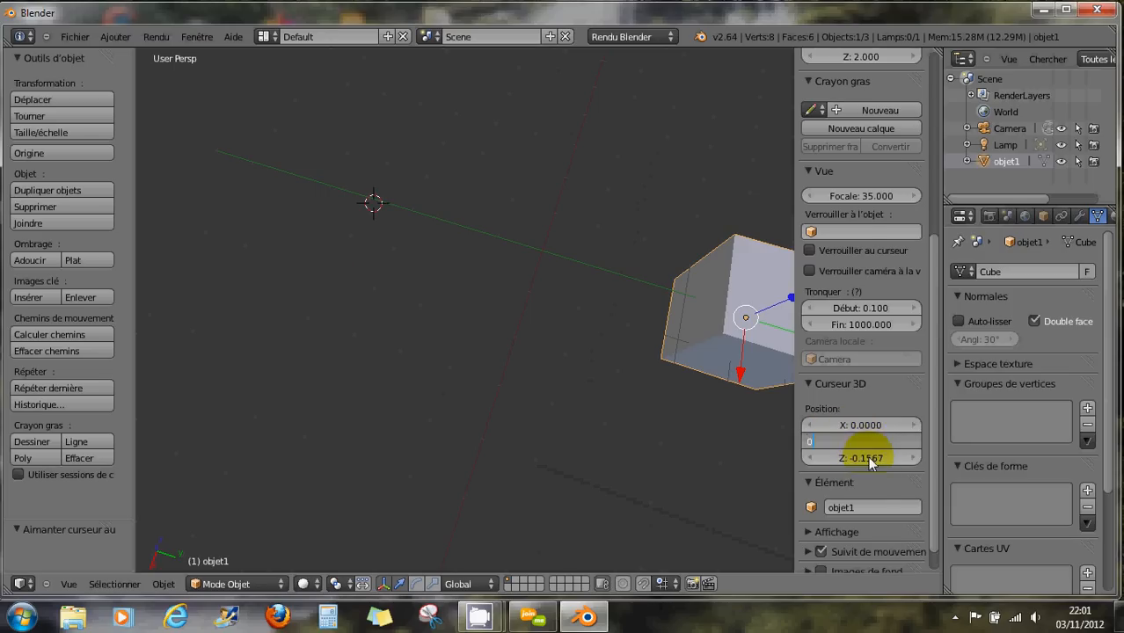
key(Return)
click(867, 460)
text(0)
key(Return)
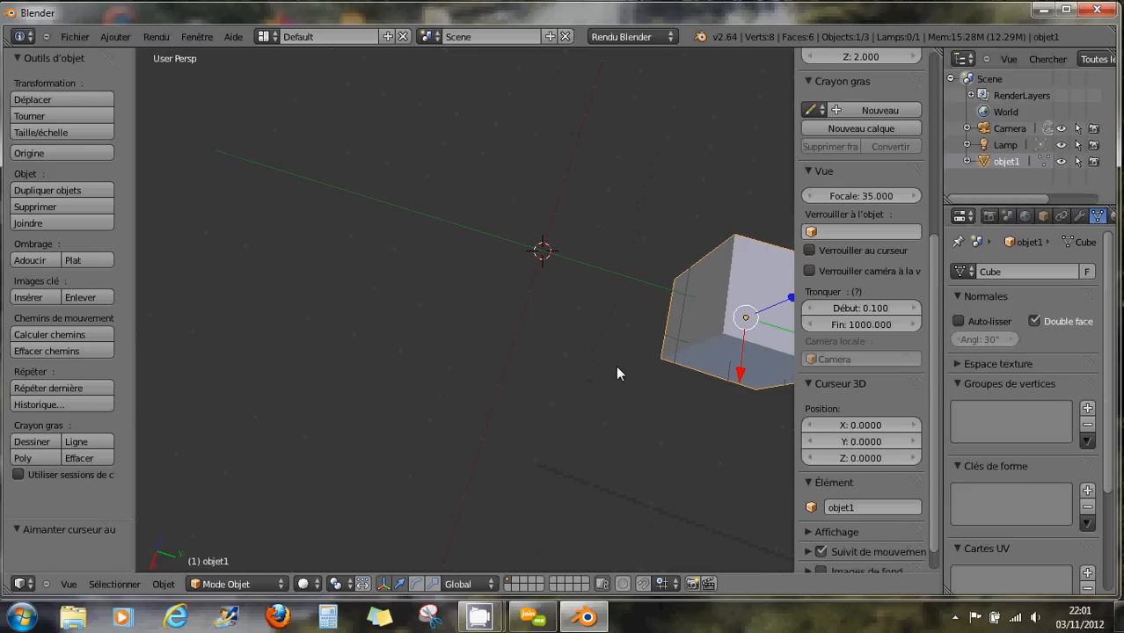
Snap the 3D cursor to the centre using the Curseur vers centre option.
middle_drag(594, 359, 635, 318)
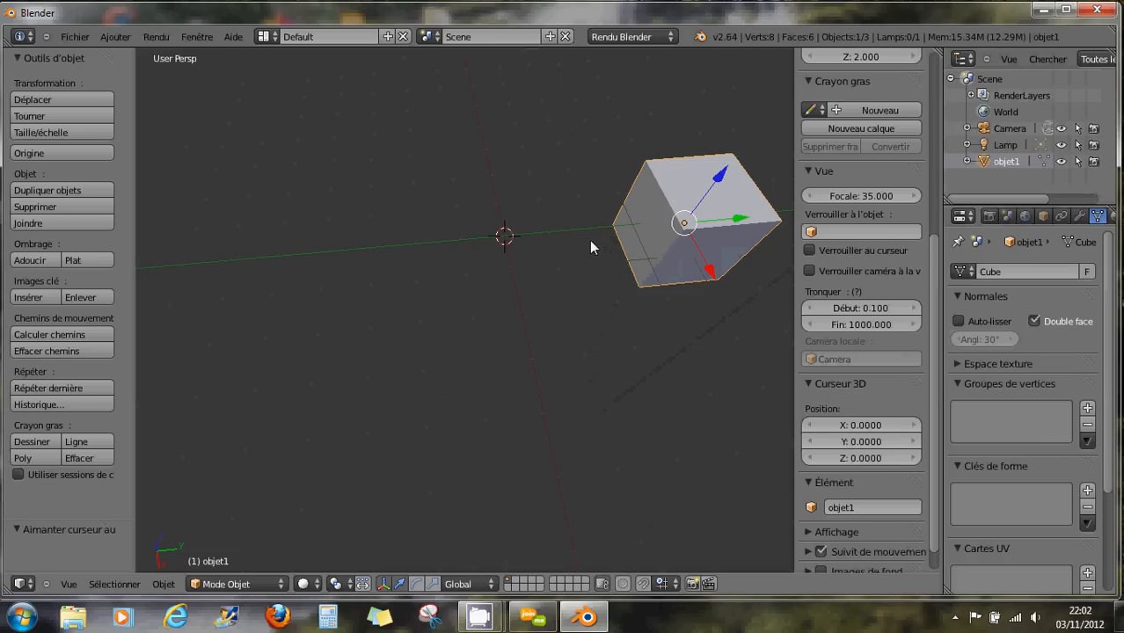
key(shift+s)
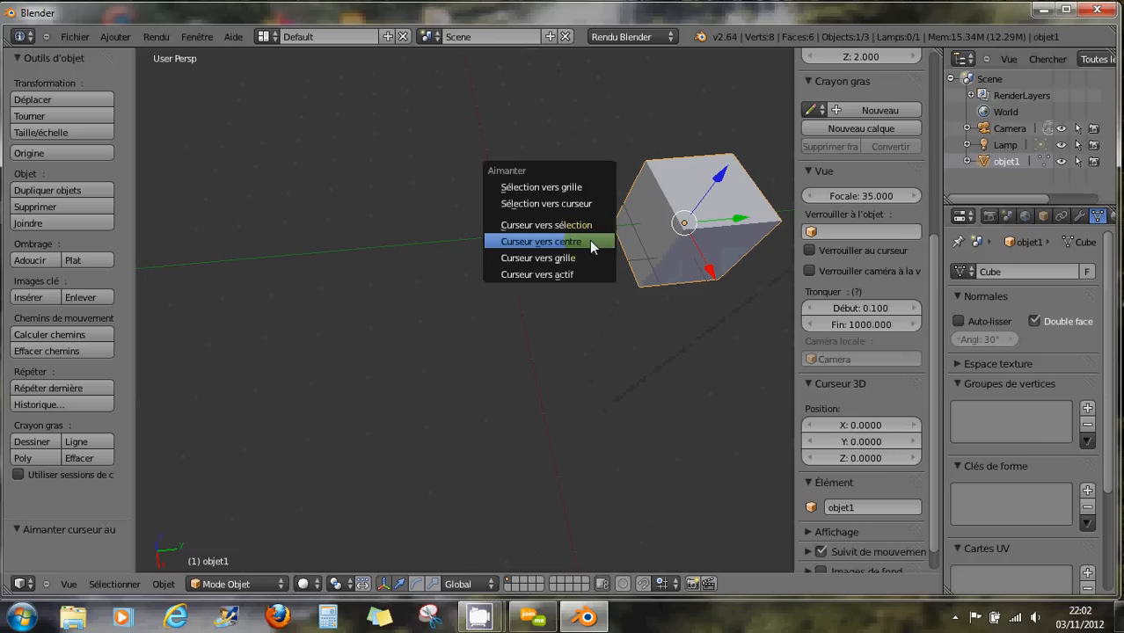
click(589, 240)
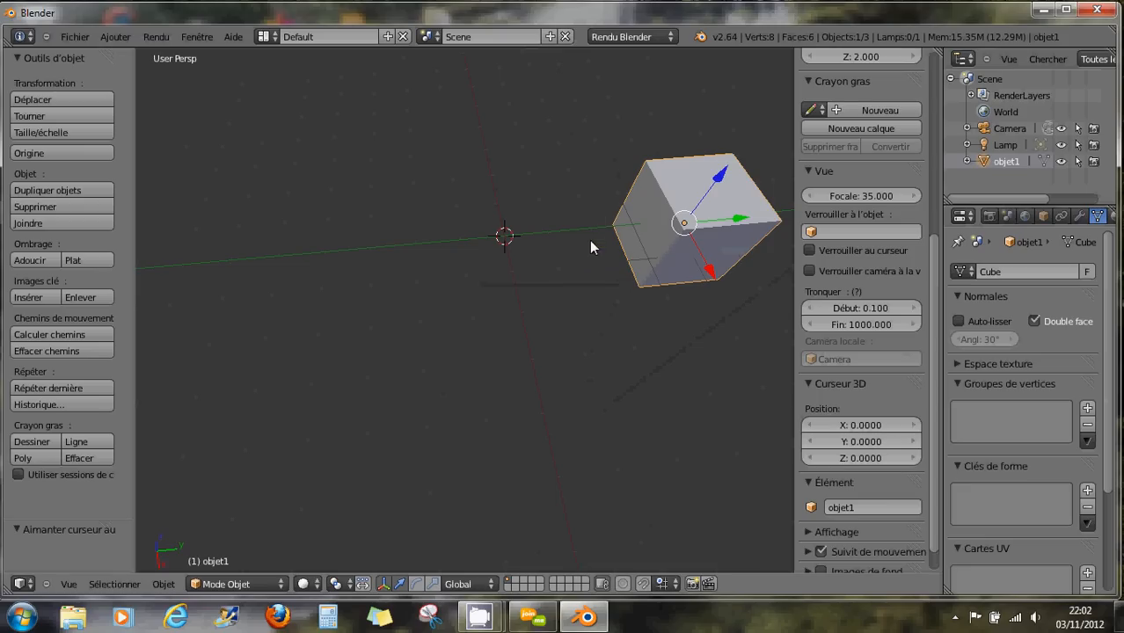
Place the 3D cursor at about X 2.27, Y -5.11, Z -1.60 and snap it back to the scene's centre.
click(291, 380)
key(shift+s)
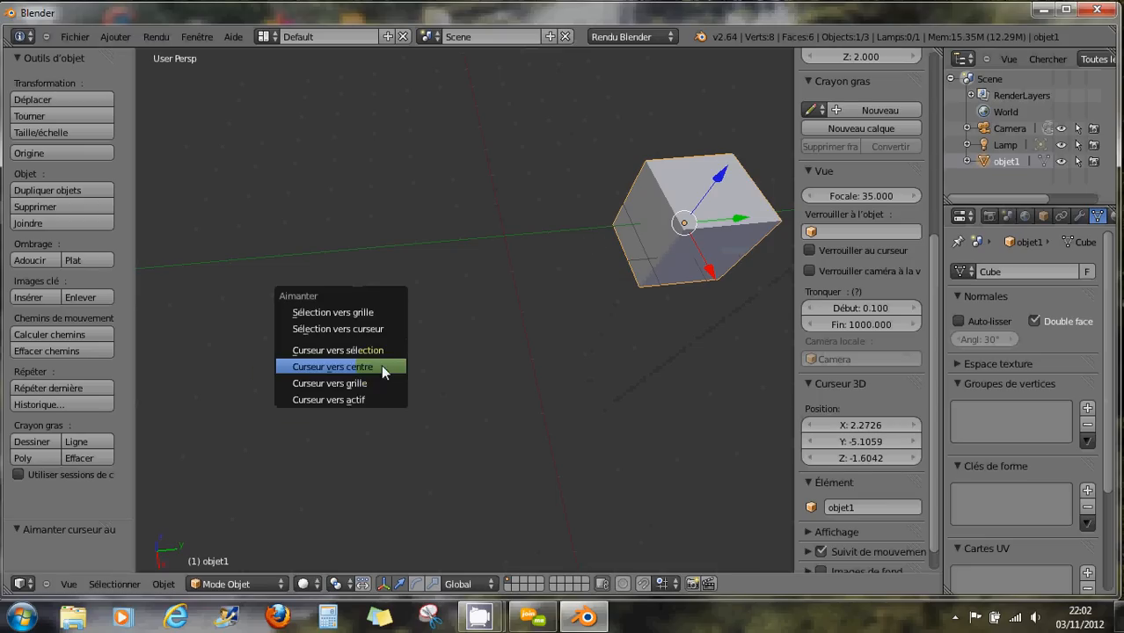
click(381, 364)
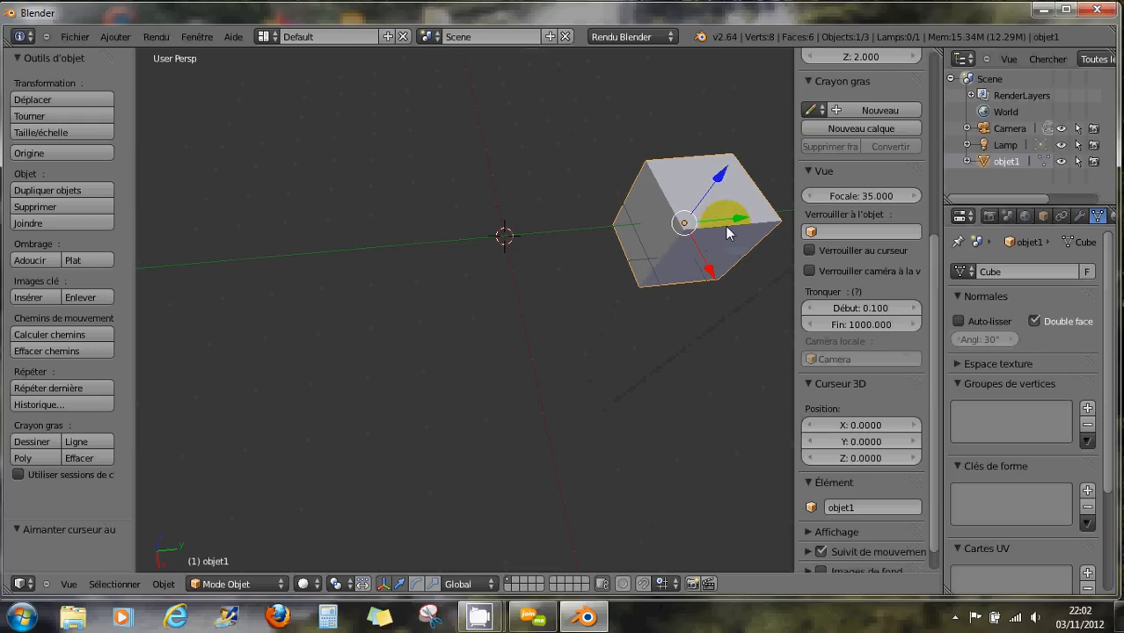
Move the cube along the Y axis to the other side of the 3D cursor, and show it in Edit mode with wireframe shading.
drag(738, 223, 479, 223)
scroll(451, 221, up, 3)
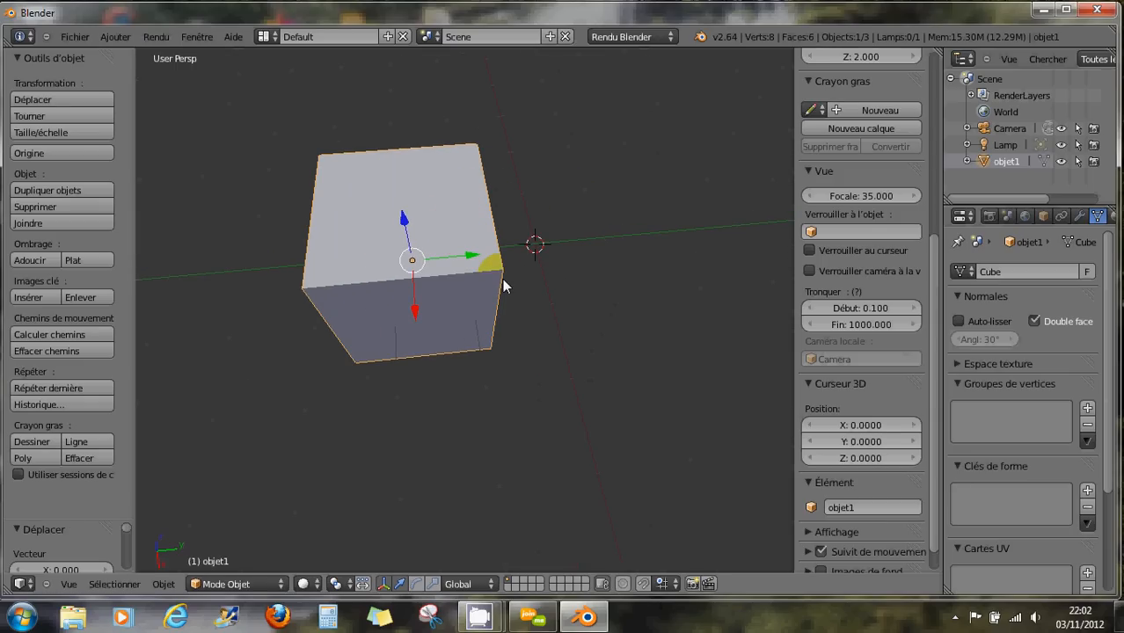
key(Tab)
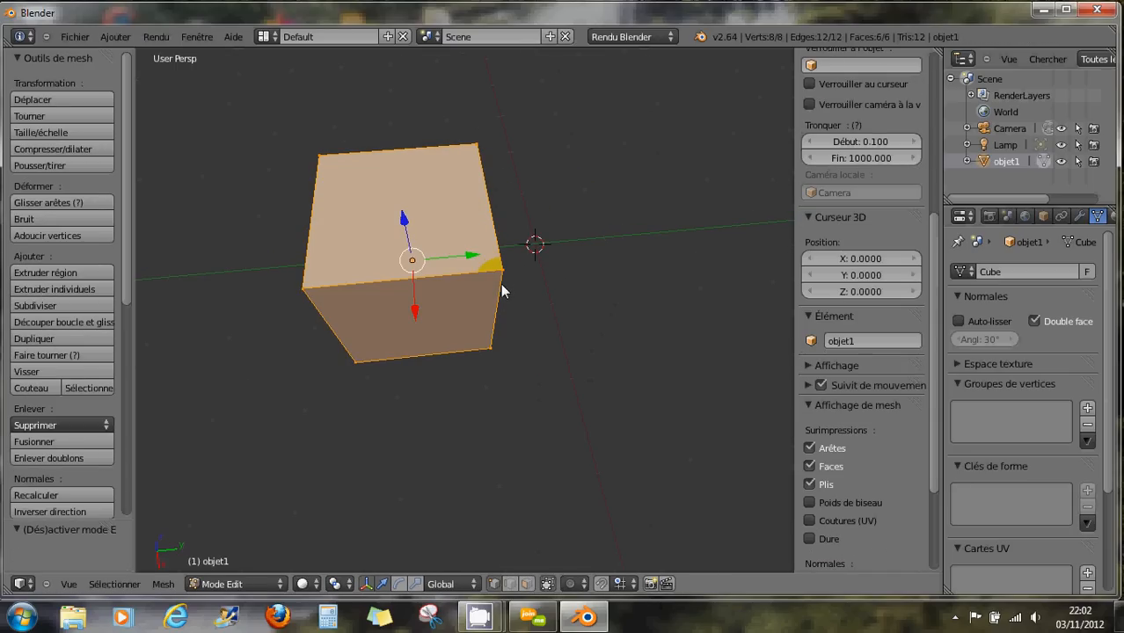
key(z)
mouse_move(475, 291)
middle_down()
mouse_move(557, 243)
mouse_move(529, 226)
middle_up()
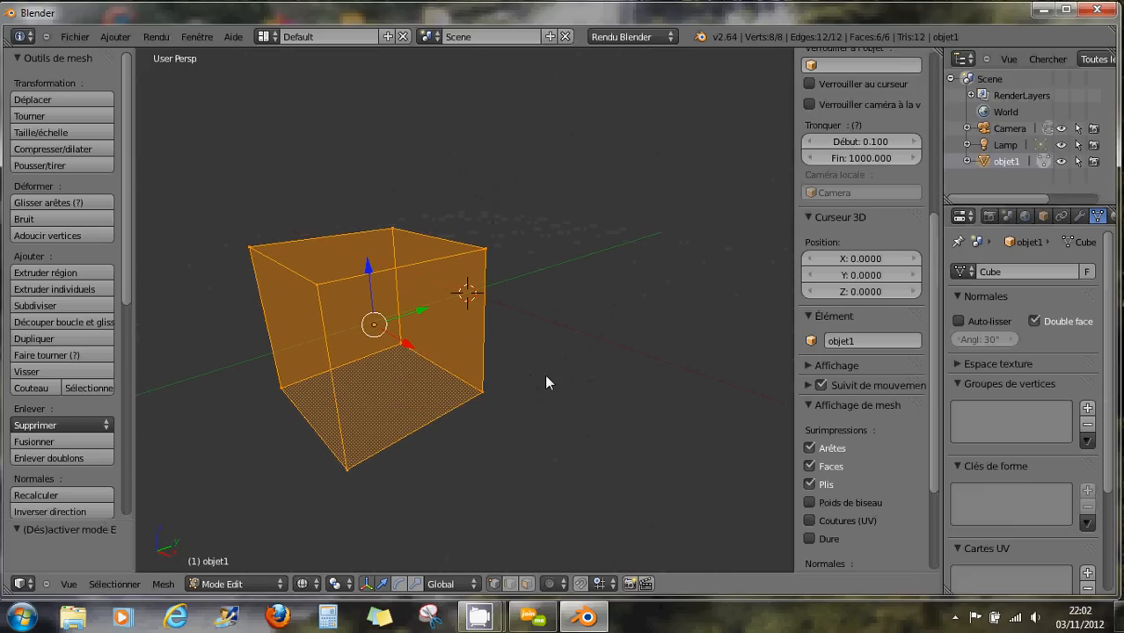
middle_drag(544, 382, 451, 384)
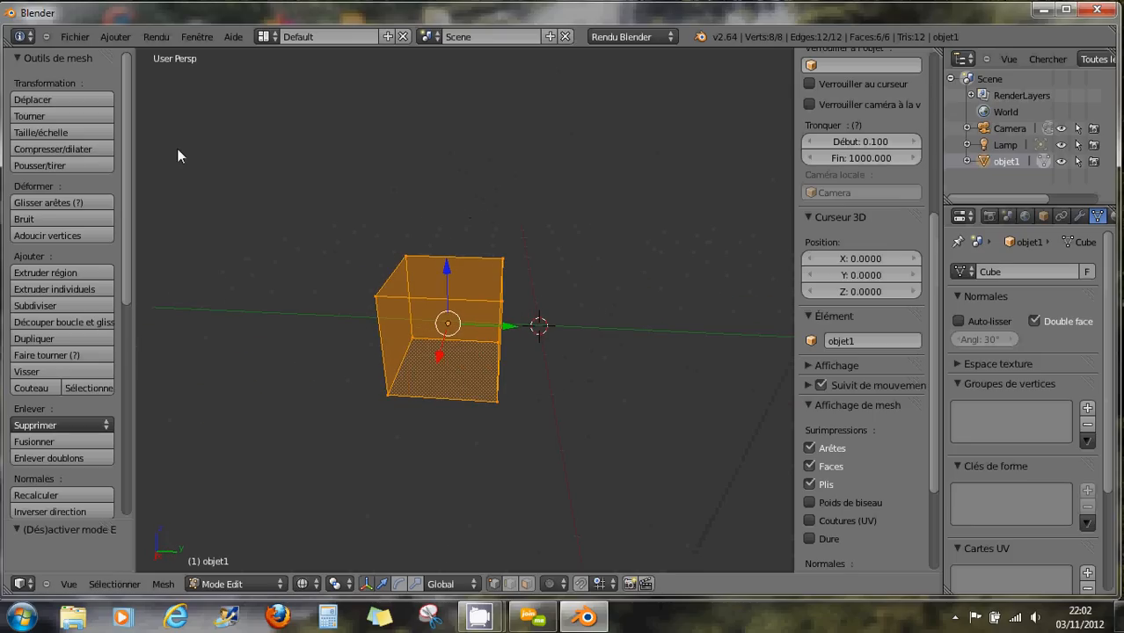
Add a UV sphere to the cube's mesh at the 3D cursor.
click(114, 37)
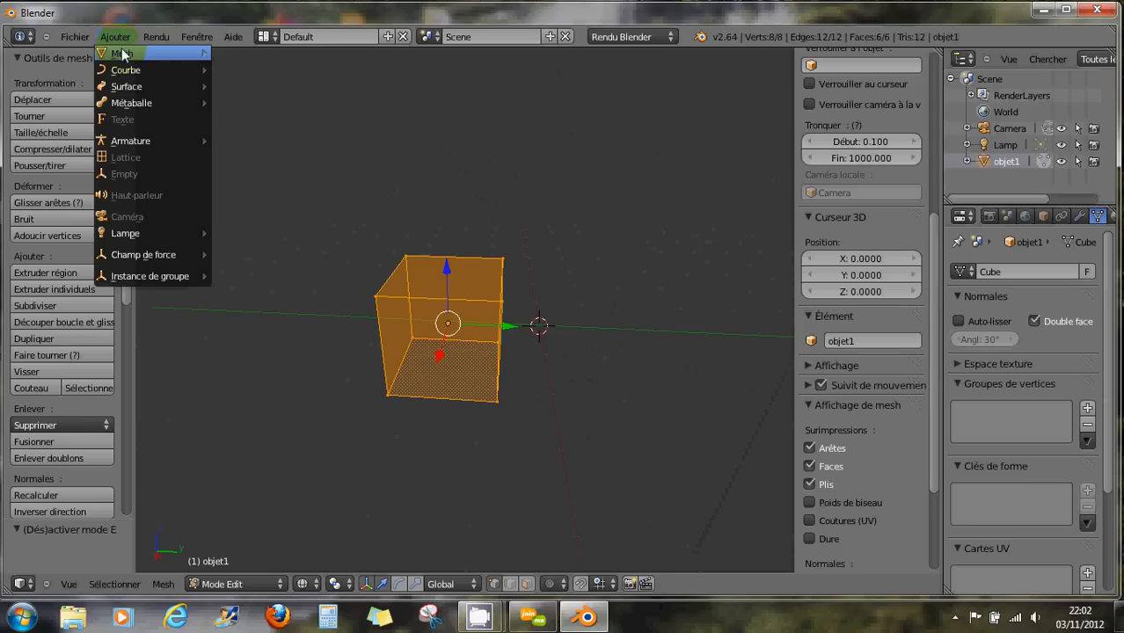
mouse_move(122, 54)
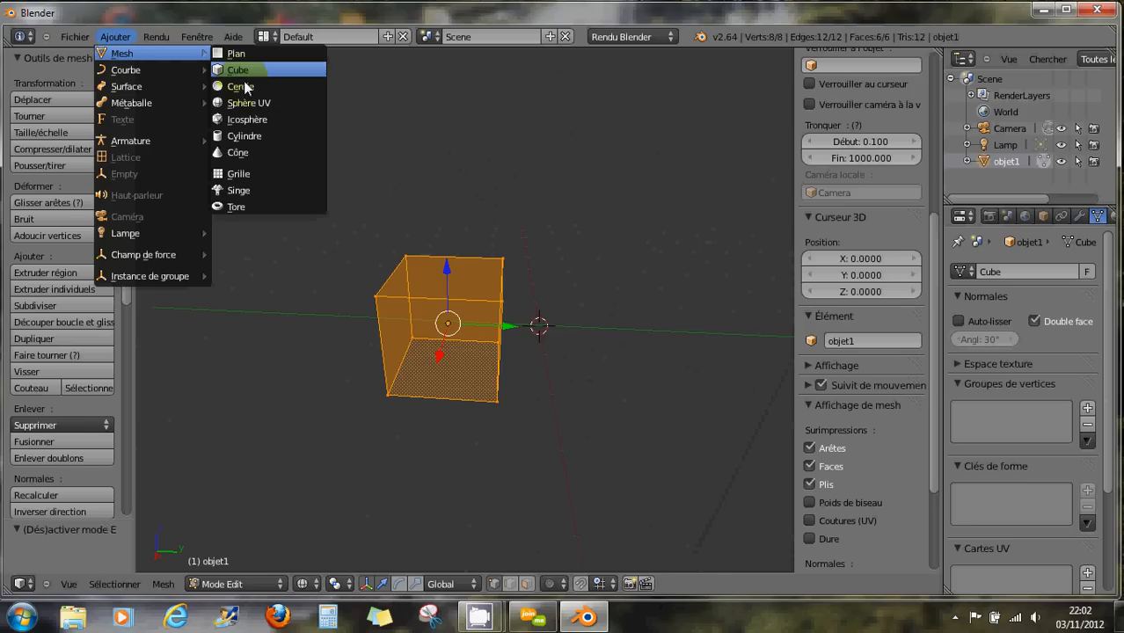
click(253, 103)
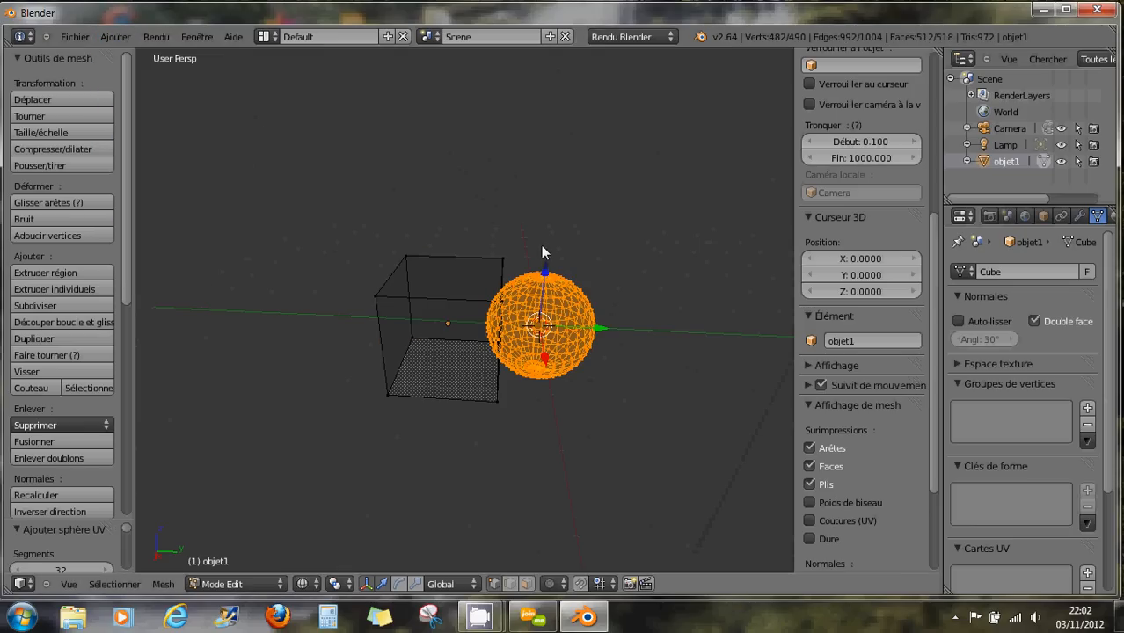
scroll(581, 357, up, 3)
mouse_move(581, 358)
middle_down()
mouse_move(530, 292)
mouse_move(600, 300)
mouse_move(570, 334)
mouse_move(587, 341)
mouse_move(580, 359)
middle_up()
scroll(586, 321, up, 2)
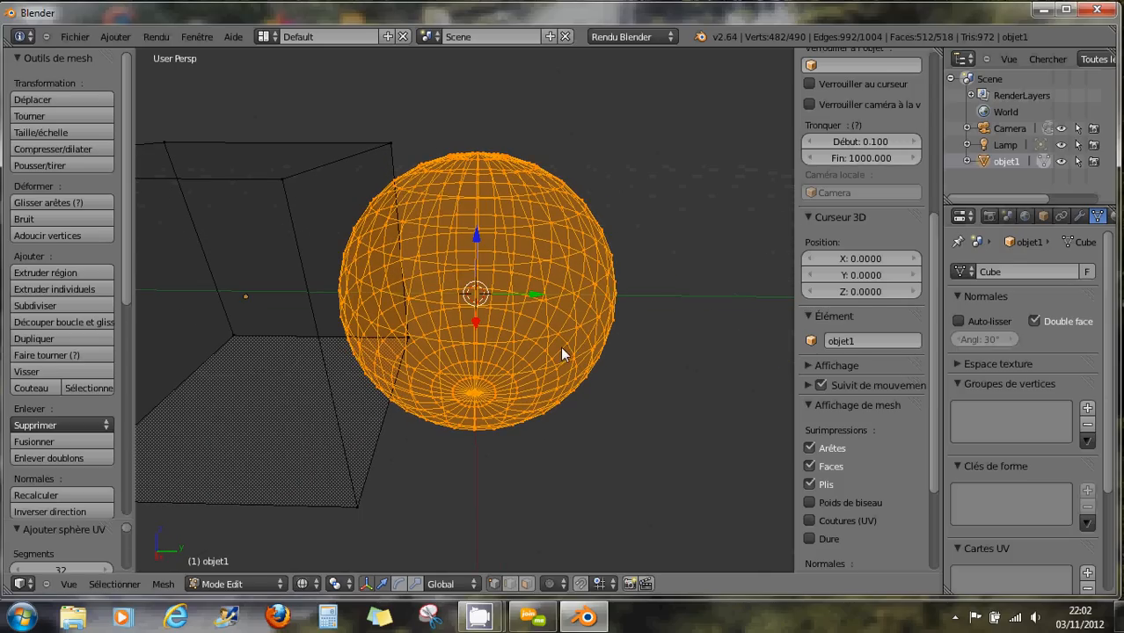
Move the UV sphere about 0.9 along the Y axis, away from the cube.
scroll(560, 347, down, 2)
middle_drag(530, 332, 528, 362)
key(g)
key(y)
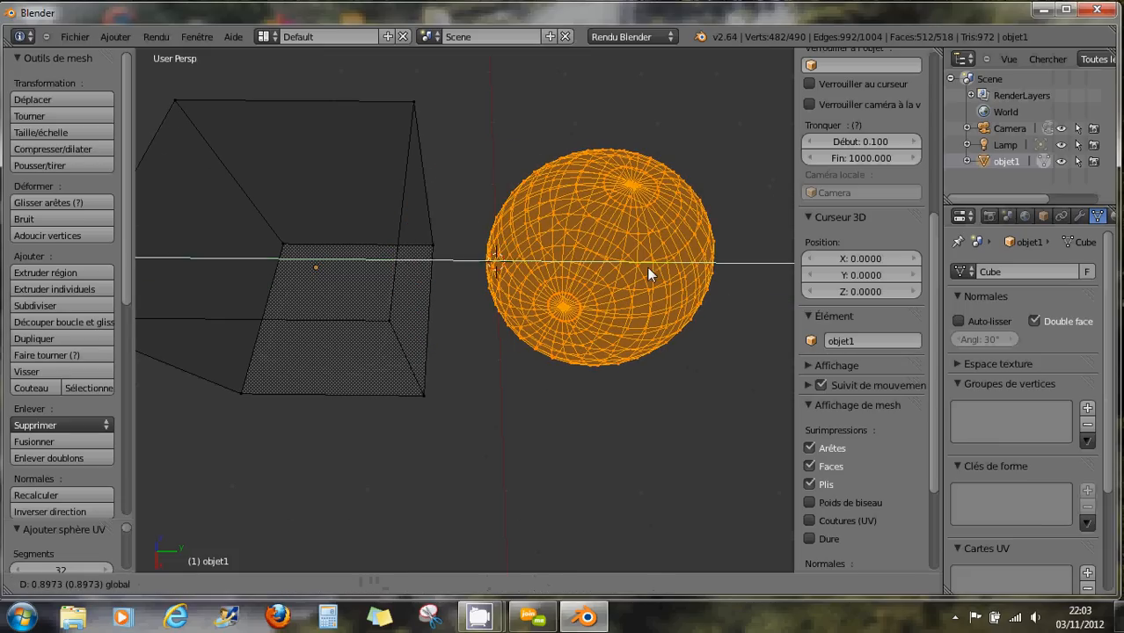
click(631, 340)
Stretch the sphere along the global Z axis to about 2.67 times its size.
key(s)
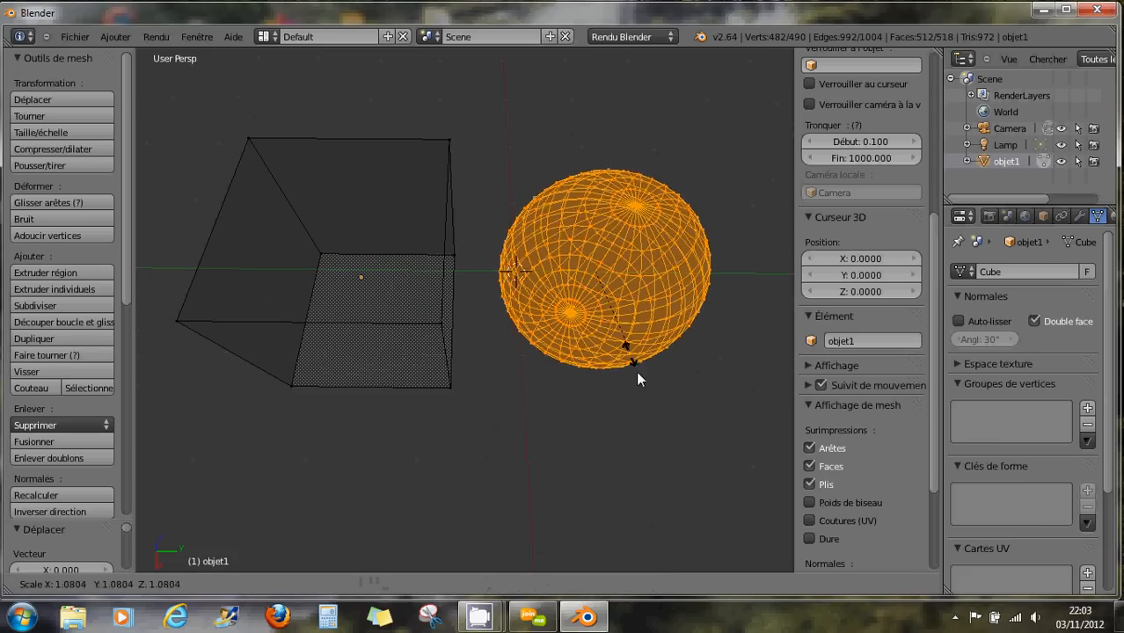
key(x)
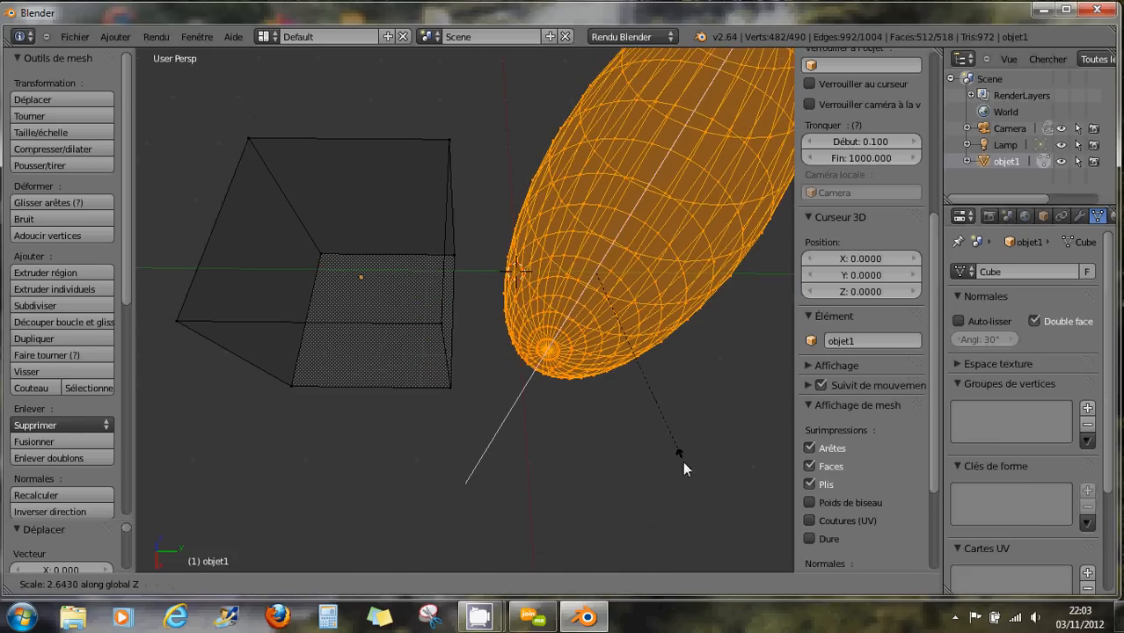
click(659, 403)
scroll(603, 246, down, 3)
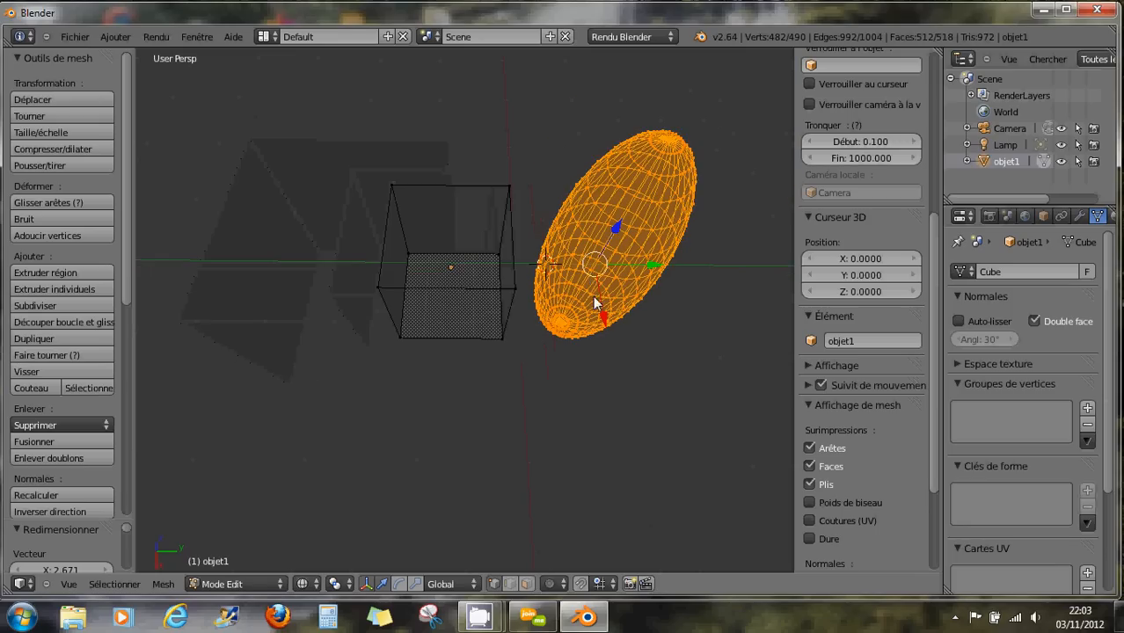
middle_drag(629, 286, 588, 268)
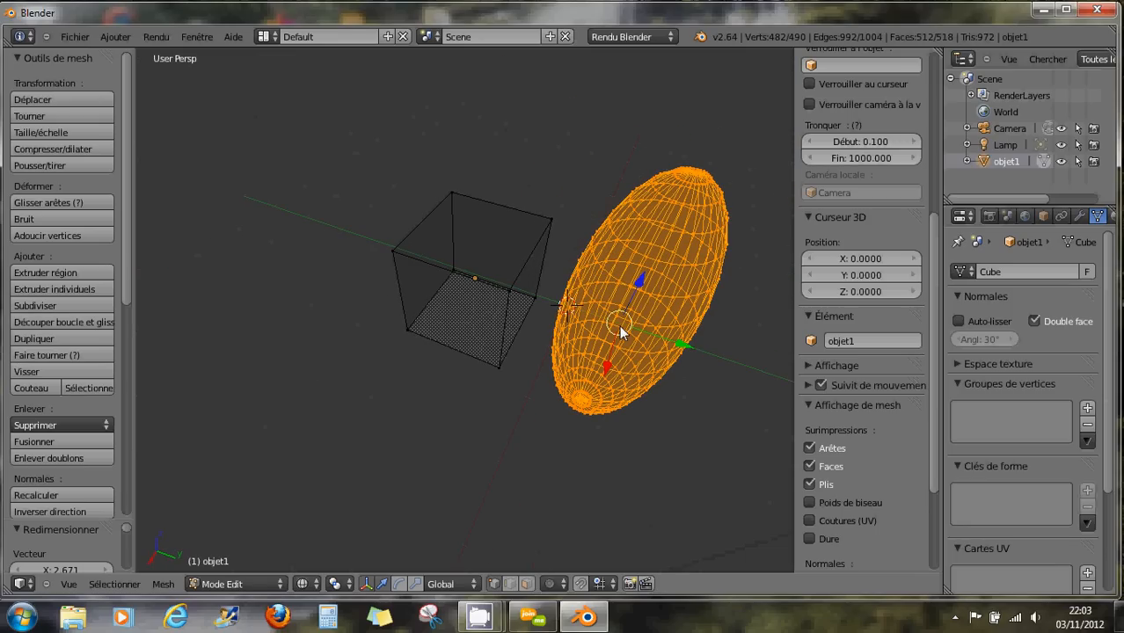
middle_drag(582, 323, 555, 313)
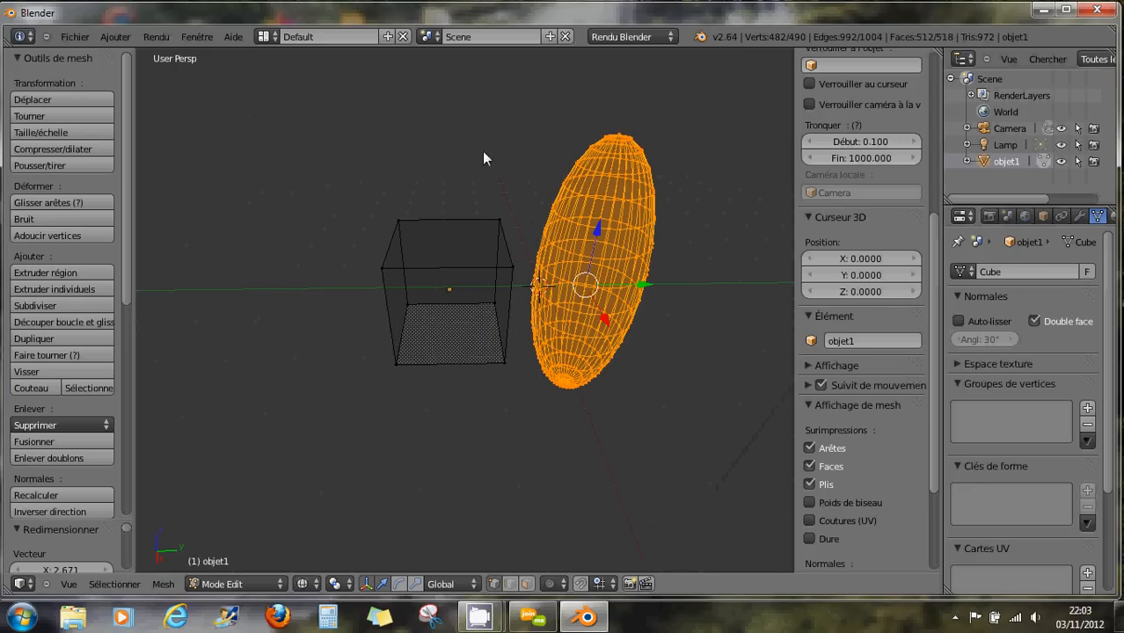
Move the stretched sphere slightly downward beside the cube with Déplacer, and toggle the shading to solid and back to wireframe.
click(47, 98)
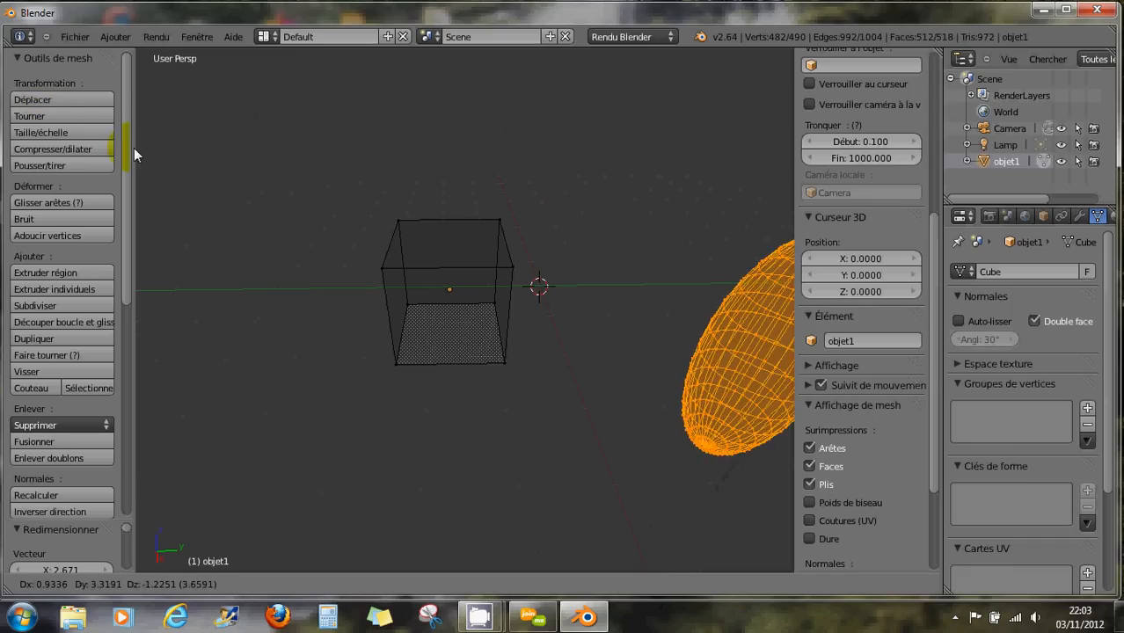
click(42, 131)
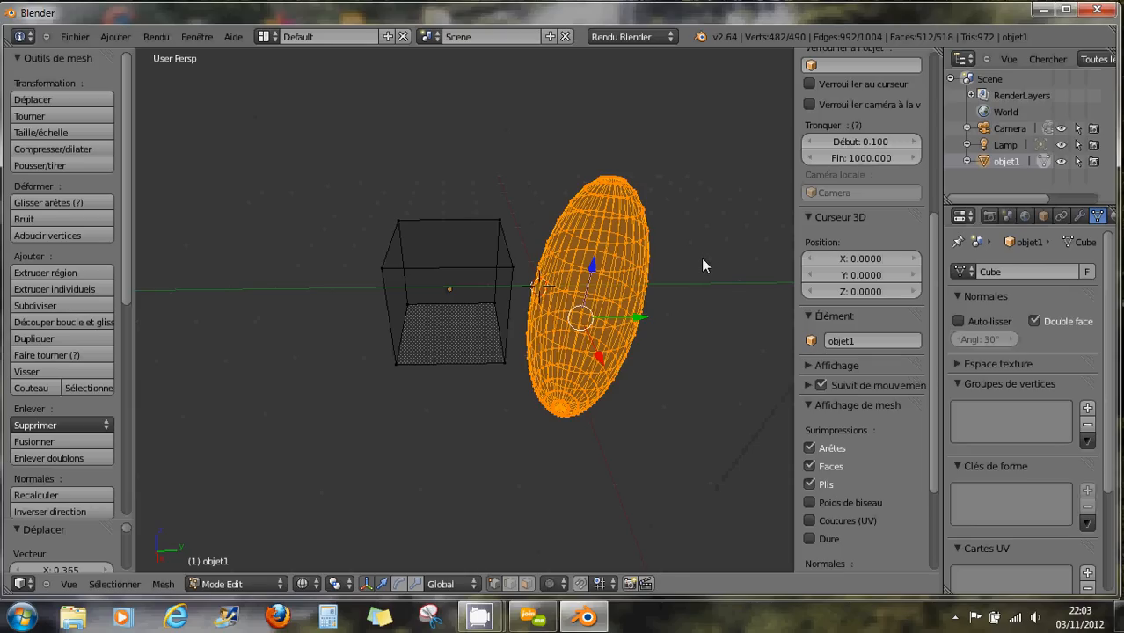
key(z)
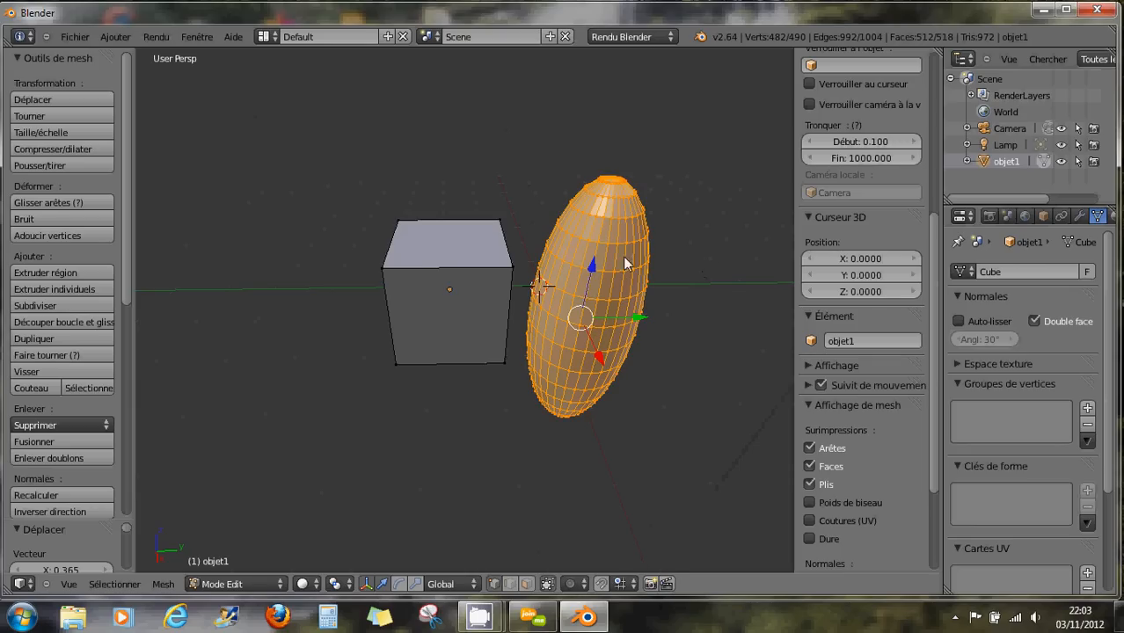
key(z)
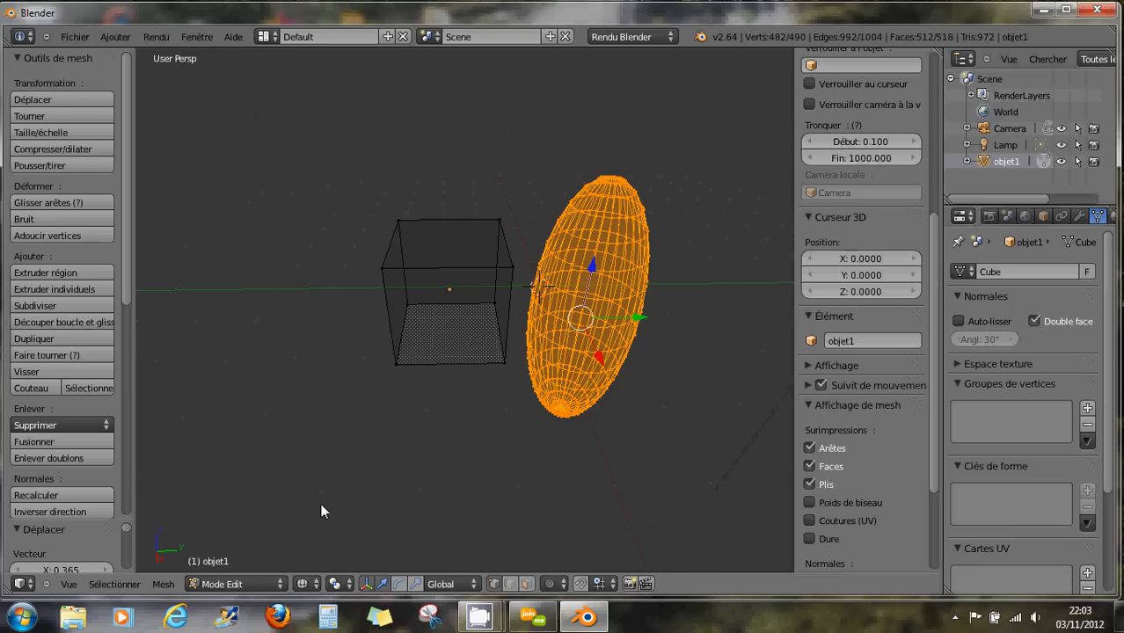
Switch to Mode Objet and try the Solide viewport shading before returning to Fil de fer.
click(294, 590)
click(253, 571)
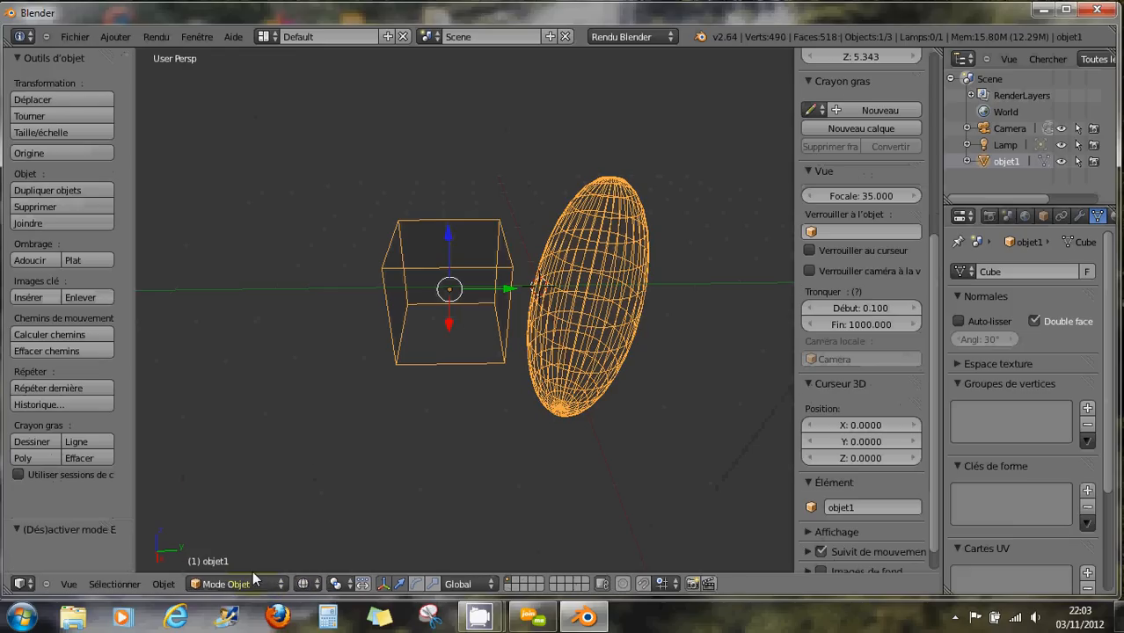
click(303, 584)
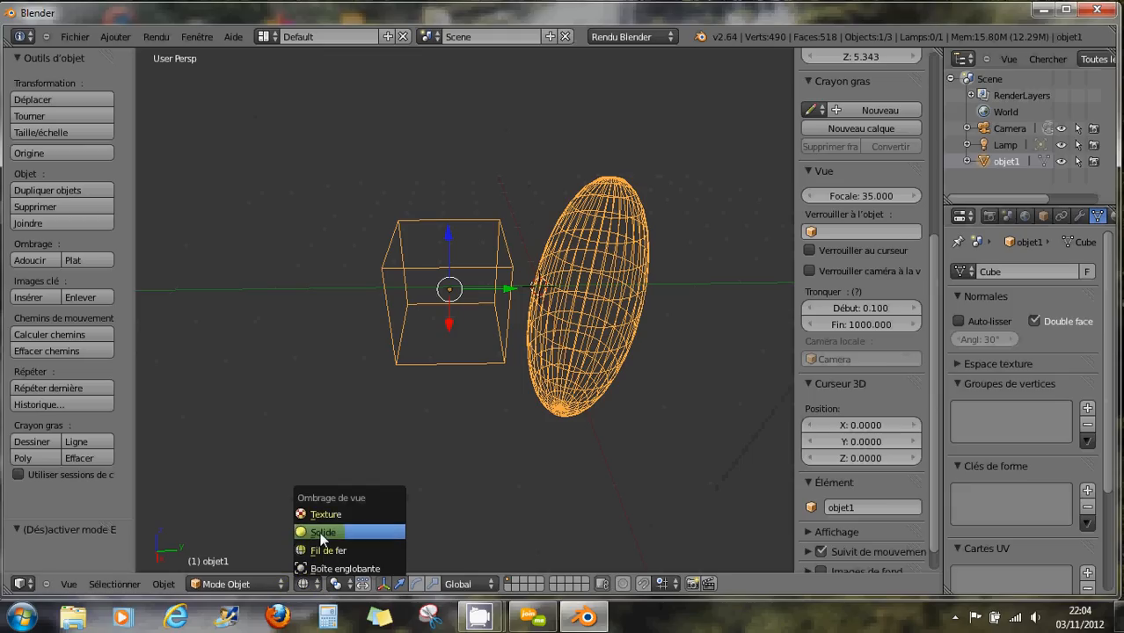
click(319, 532)
click(303, 584)
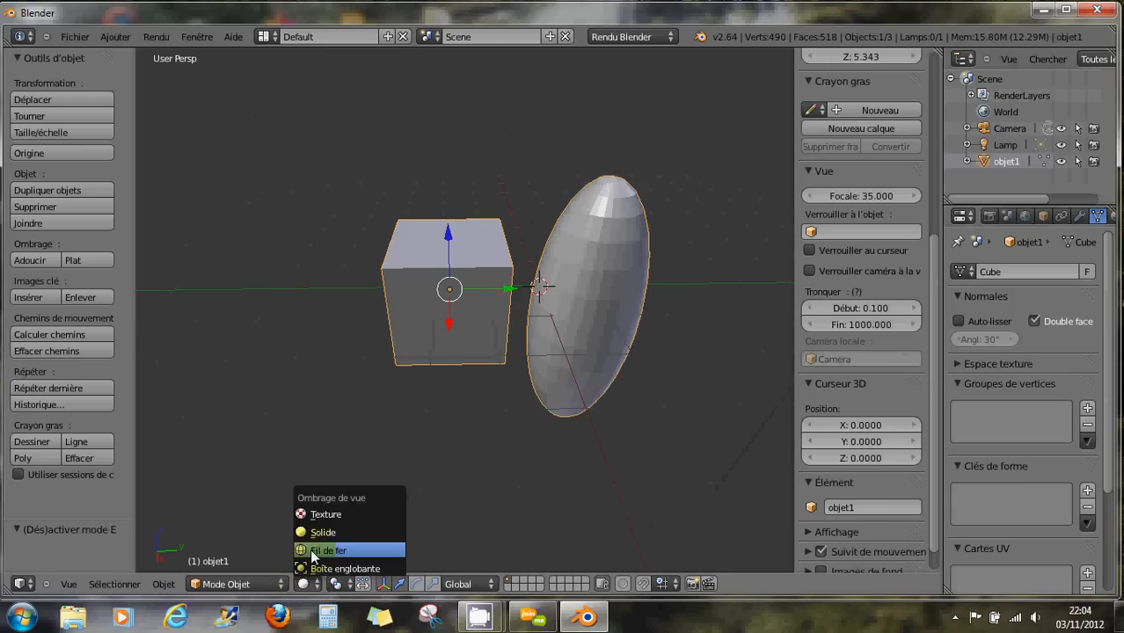
click(320, 551)
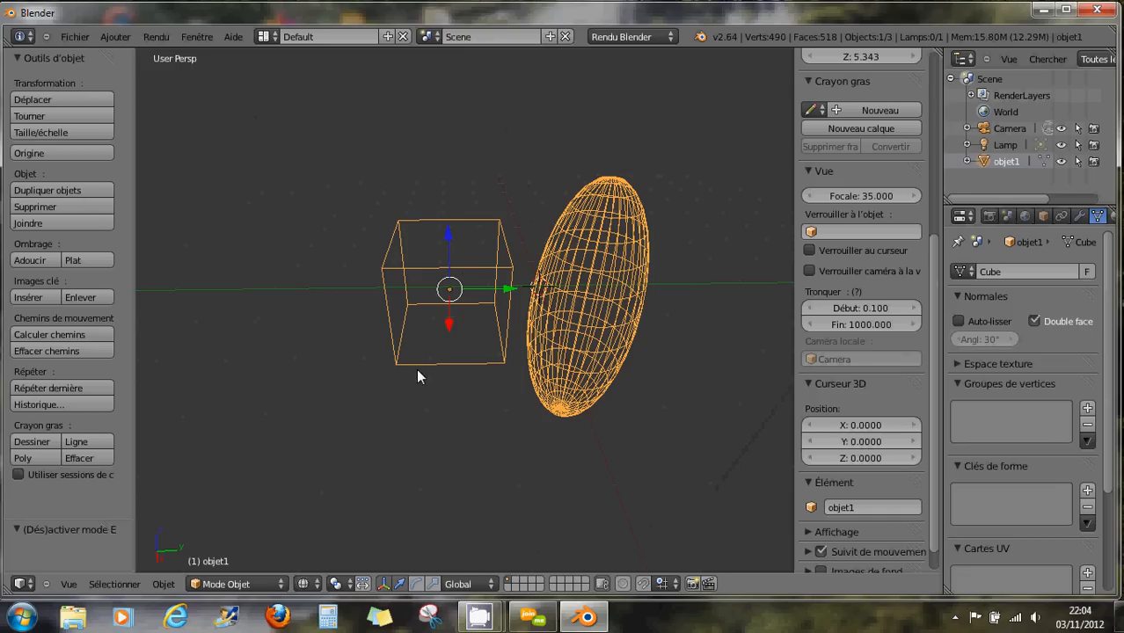
Examine the wireframe cube and stretched sphere from several angles, including the front, top and right views.
middle_drag(419, 374, 456, 320)
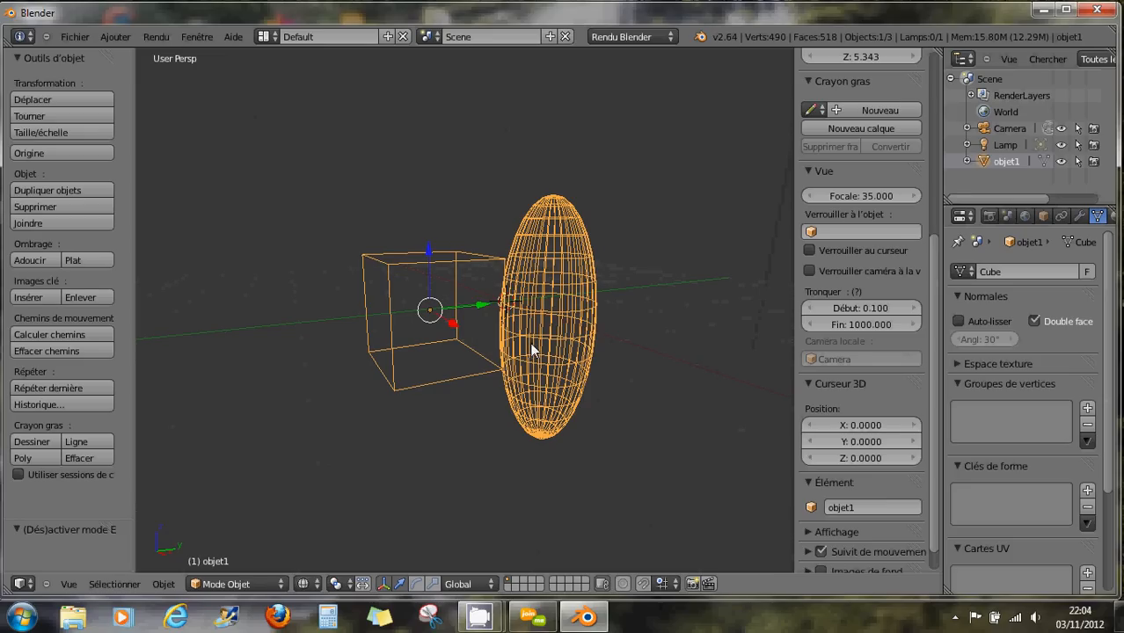
middle_drag(531, 350, 555, 353)
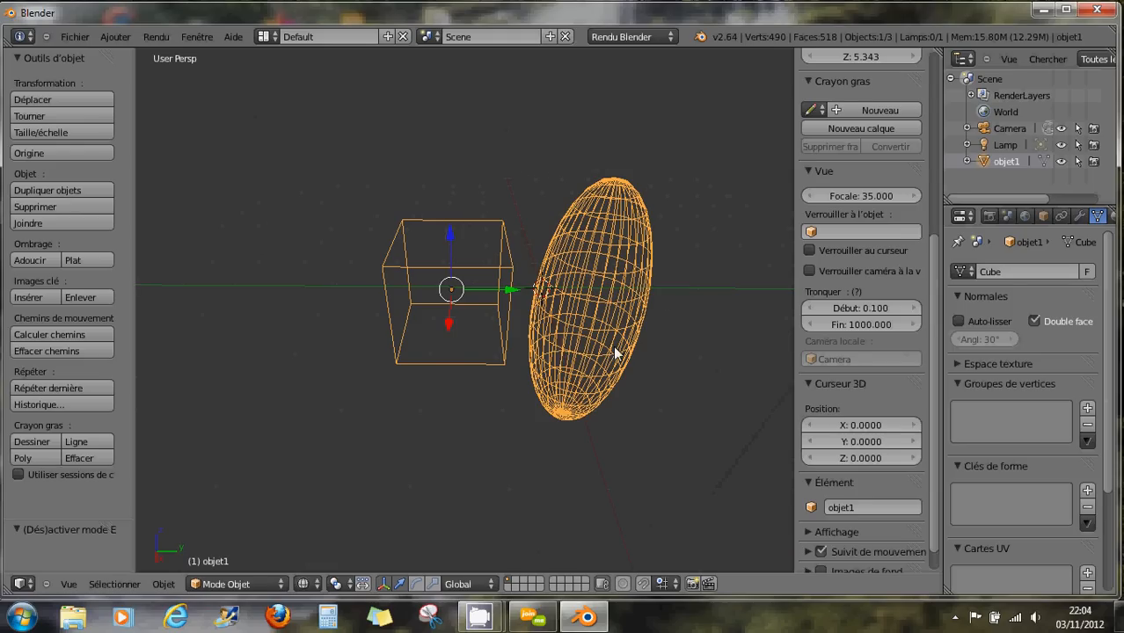
scroll(605, 353, down, 2)
middle_drag(546, 356, 565, 362)
drag(794, 254, 809, 285)
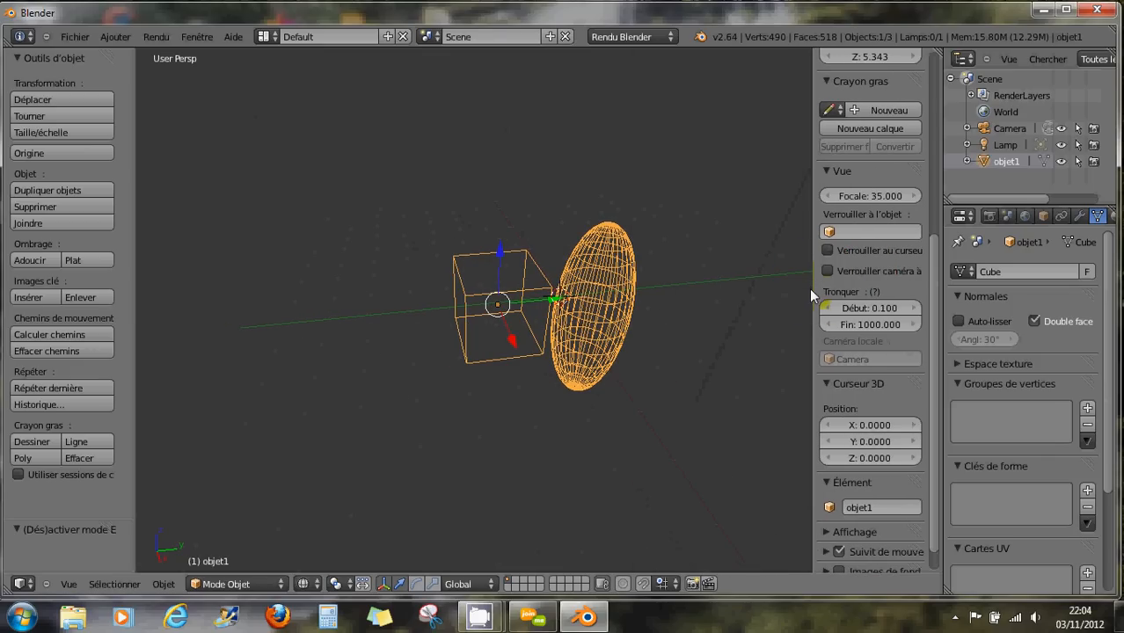
middle_drag(811, 289, 559, 350)
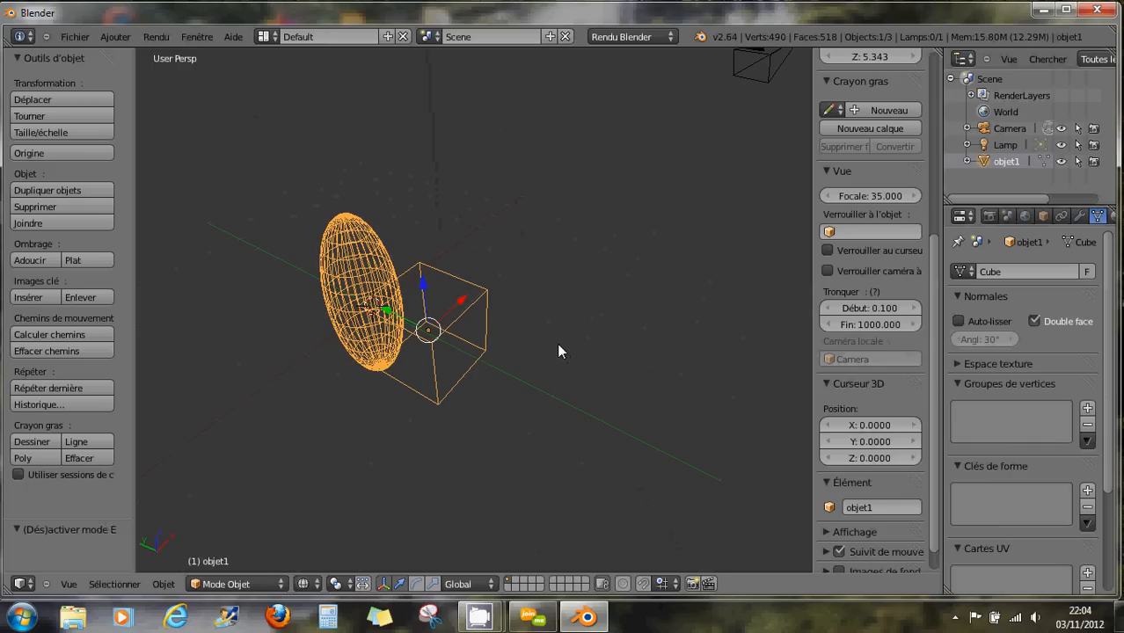
key(KP_1)
key(KP_7)
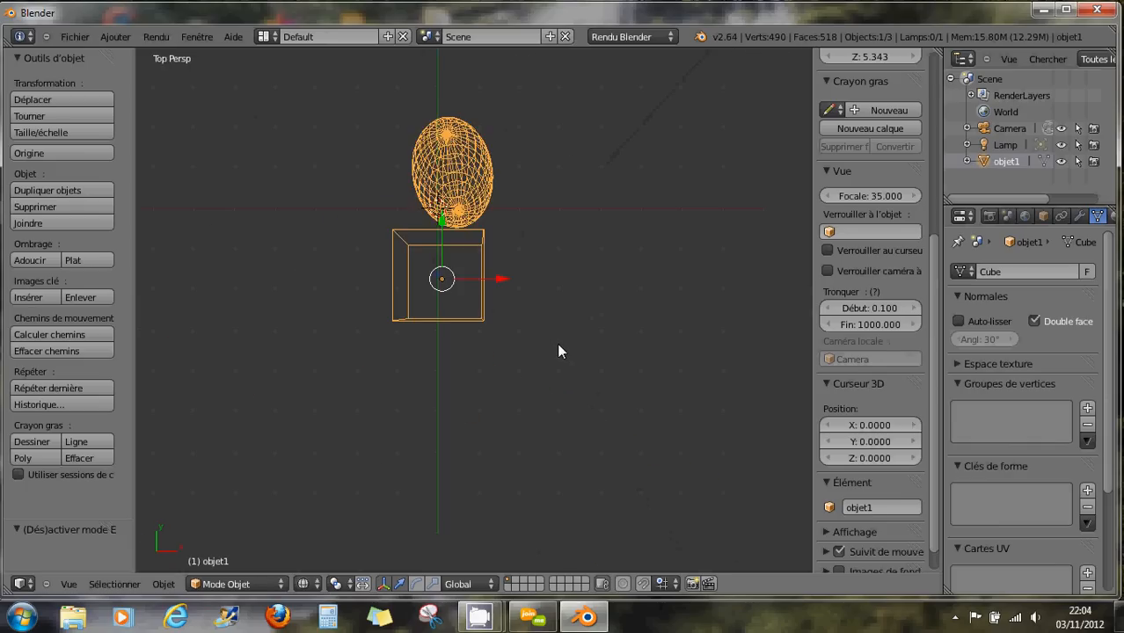
key(KP_8)
key(KP_3)
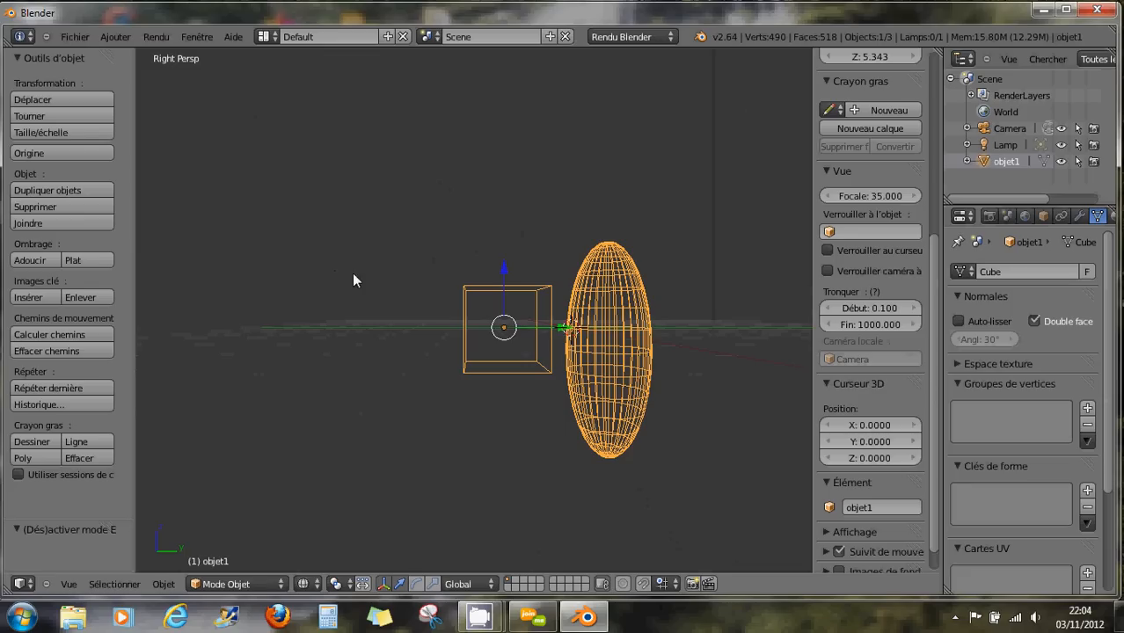
Start a new file by reloading the startup file.
click(72, 38)
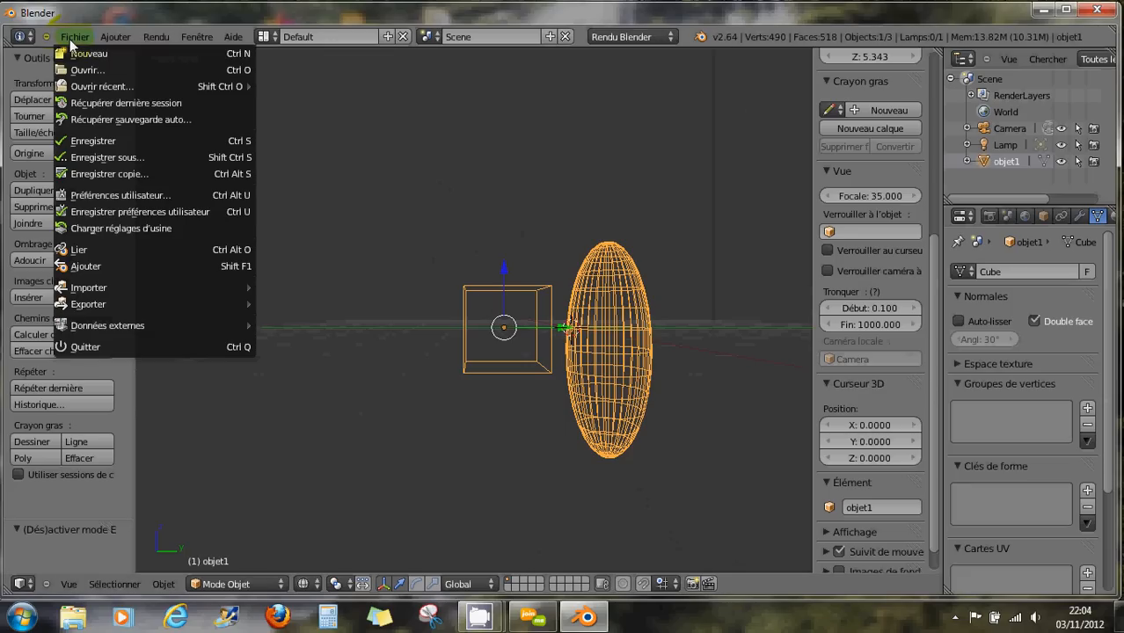
click(72, 51)
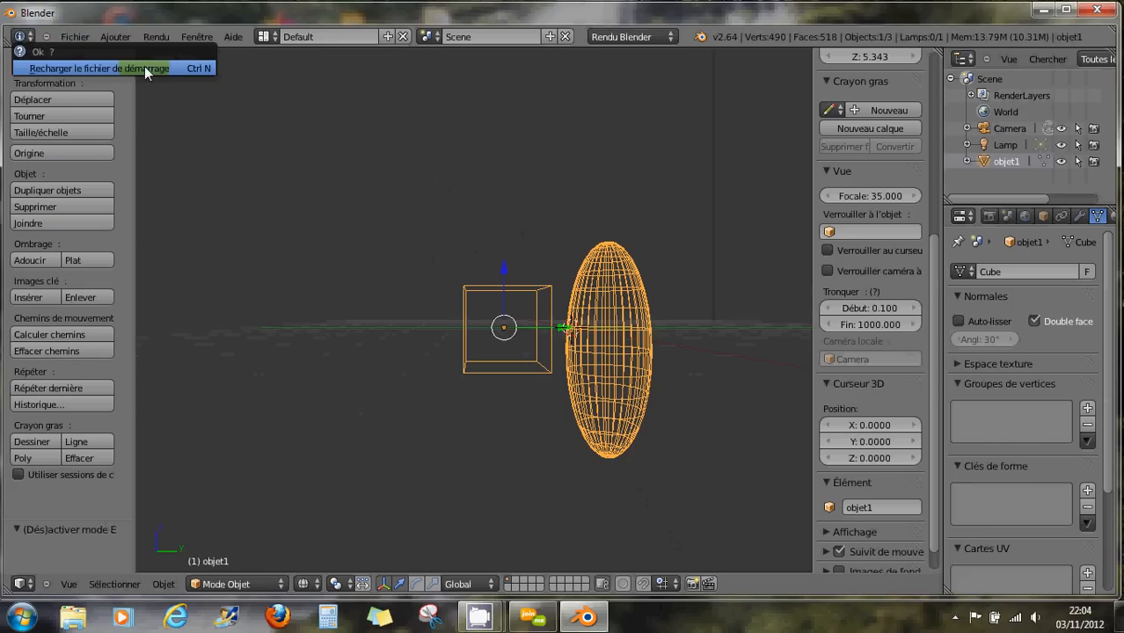
click(145, 68)
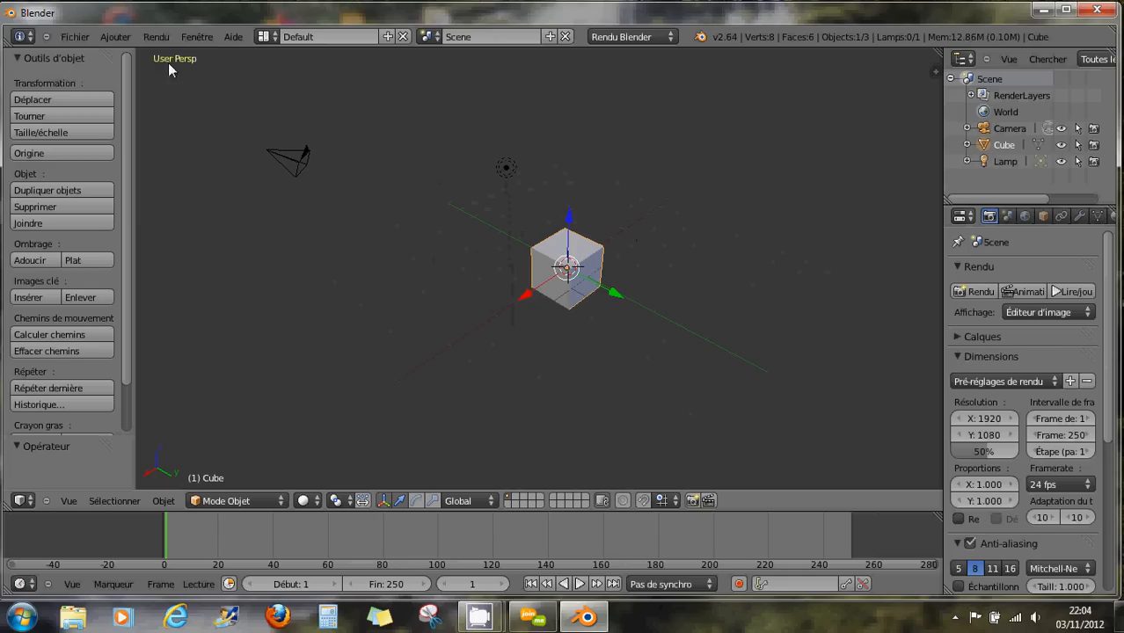
Review the Système and Thèmes sections of the user preferences, and close the preferences window.
click(73, 36)
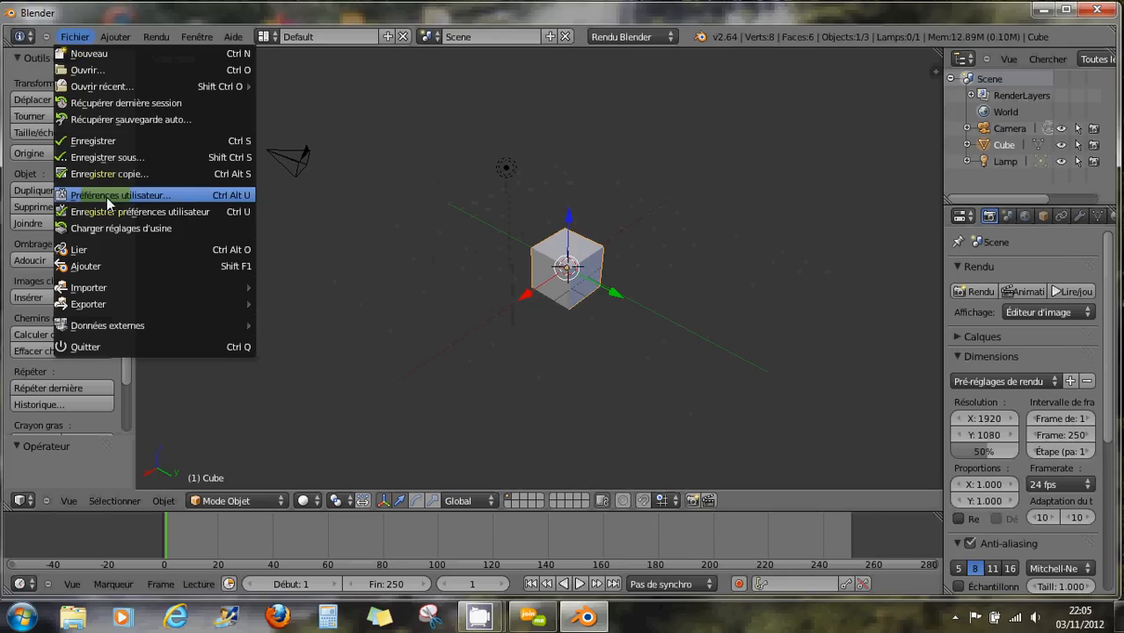
click(148, 195)
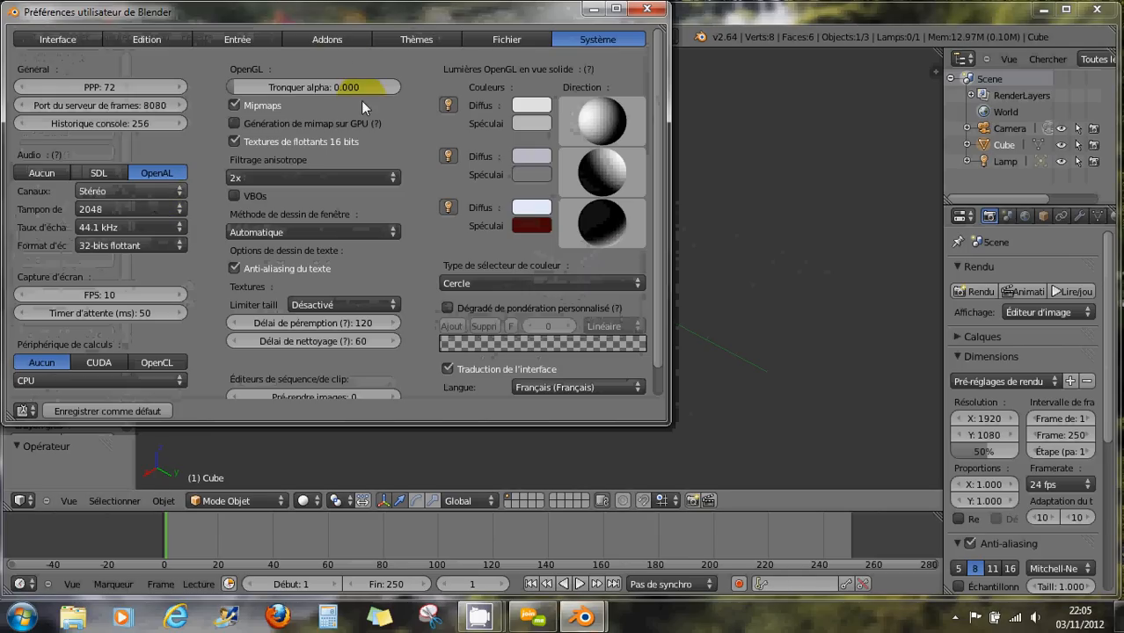
click(413, 39)
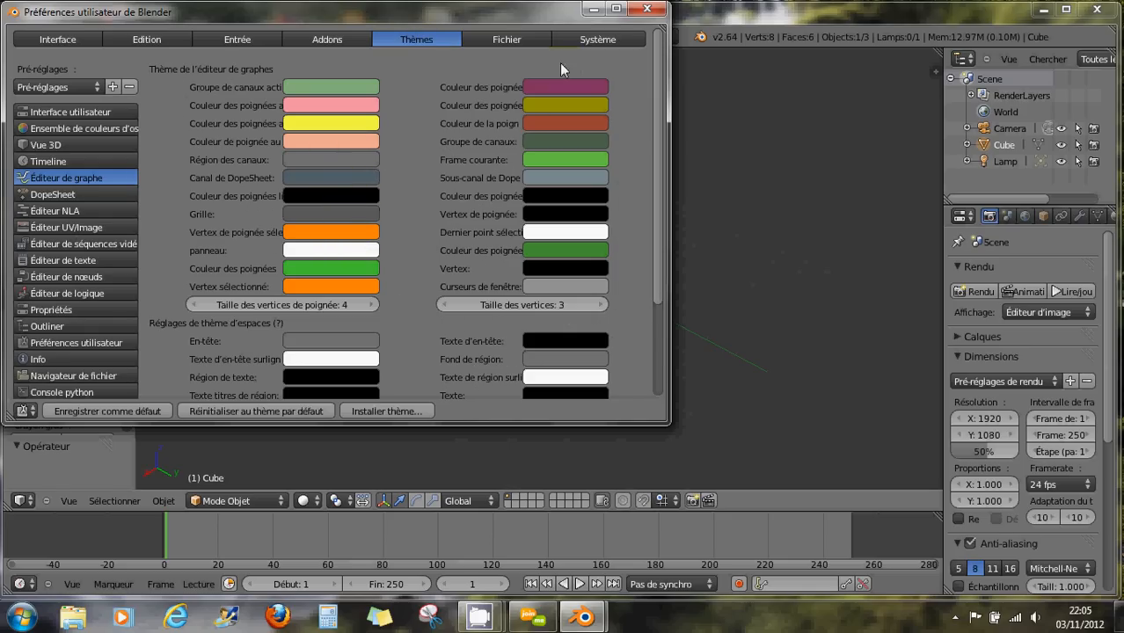
click(647, 9)
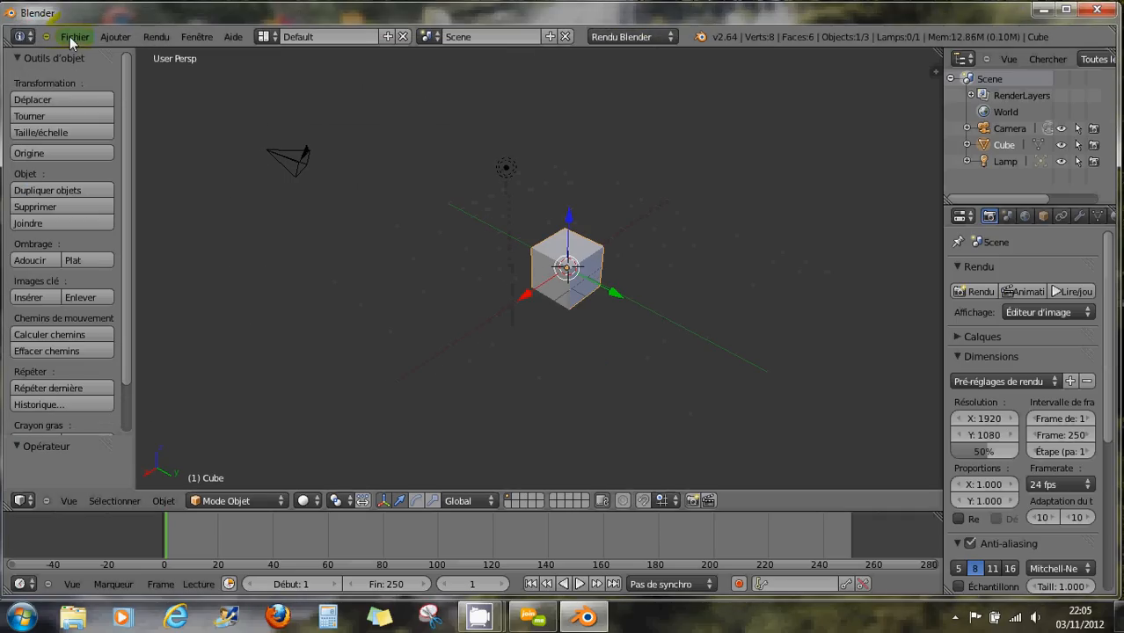
click(76, 36)
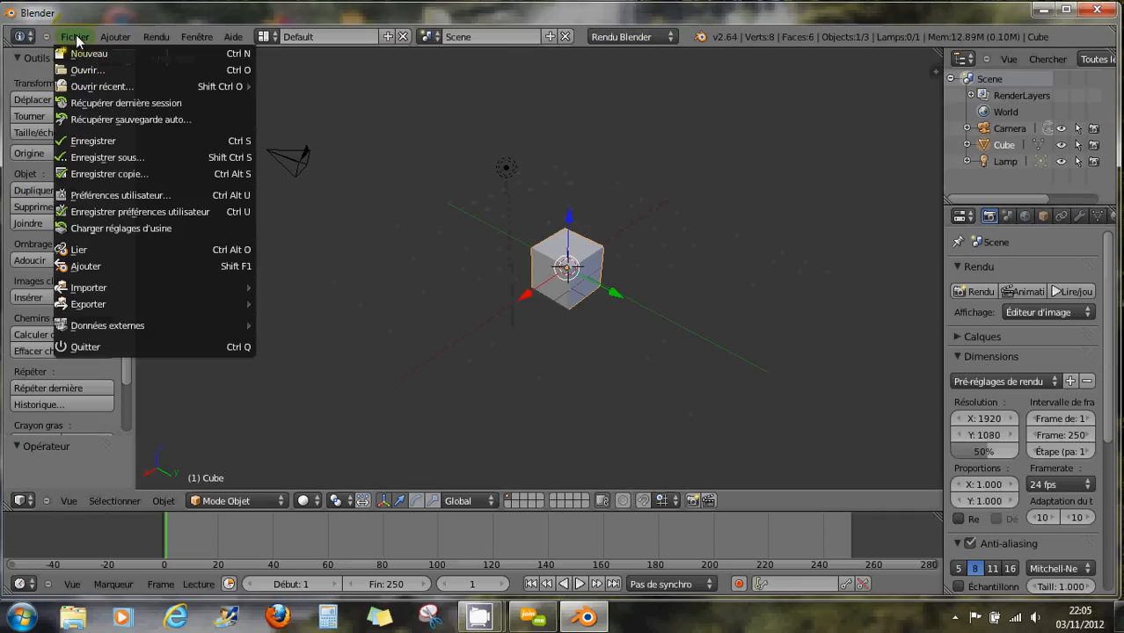
click(177, 230)
scroll(564, 304, up, 1)
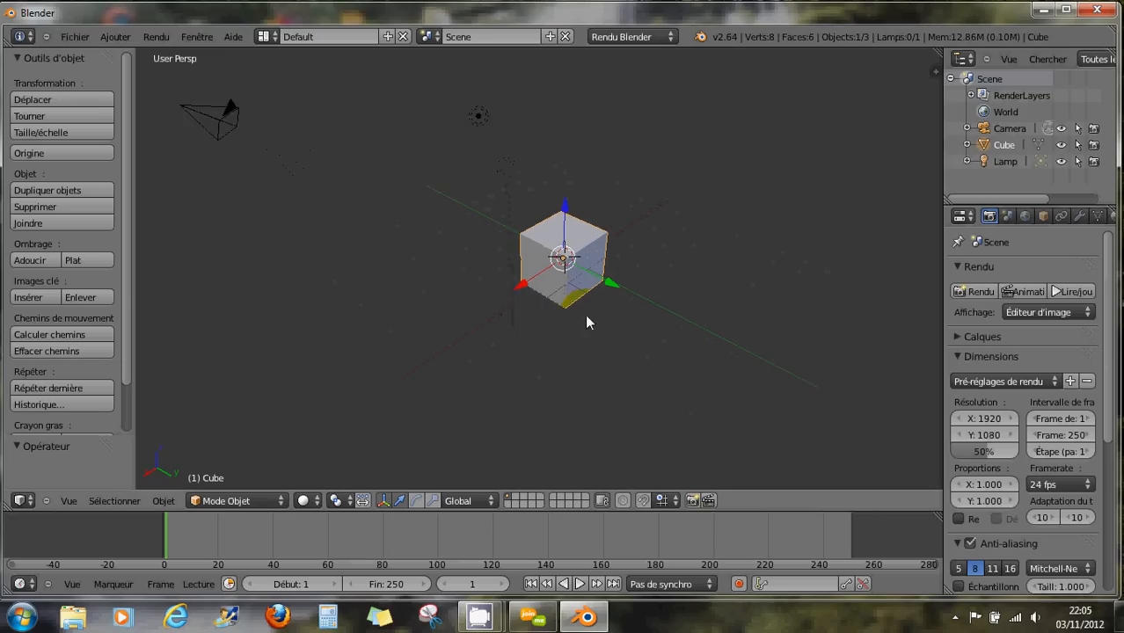
scroll(587, 322, up, 2)
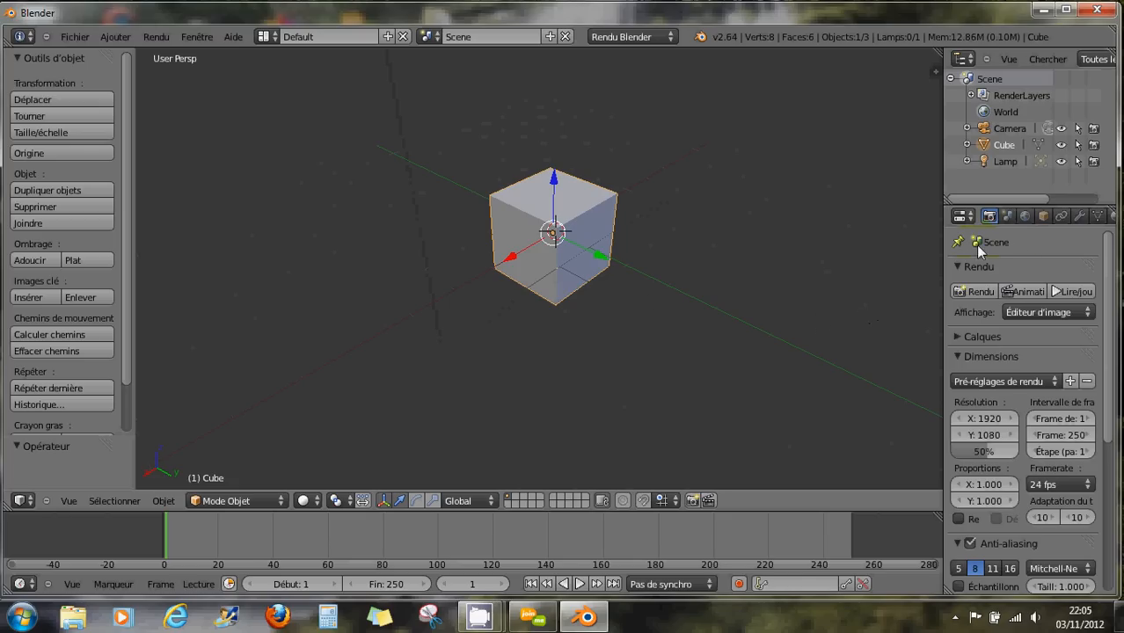
Quit Blender and return to the desktop.
click(1097, 14)
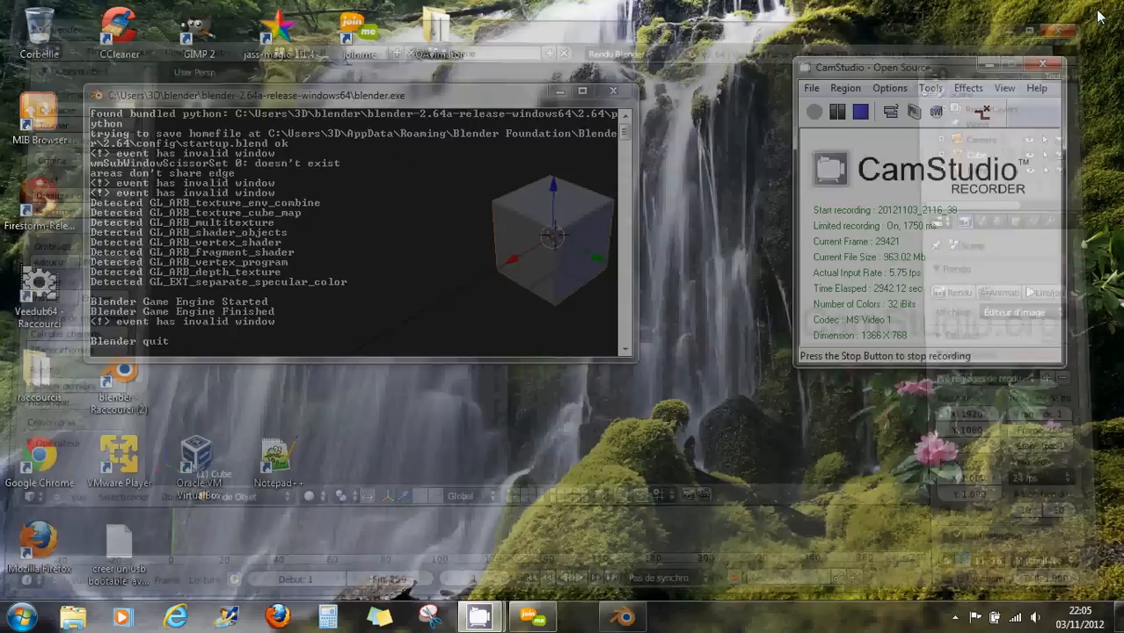